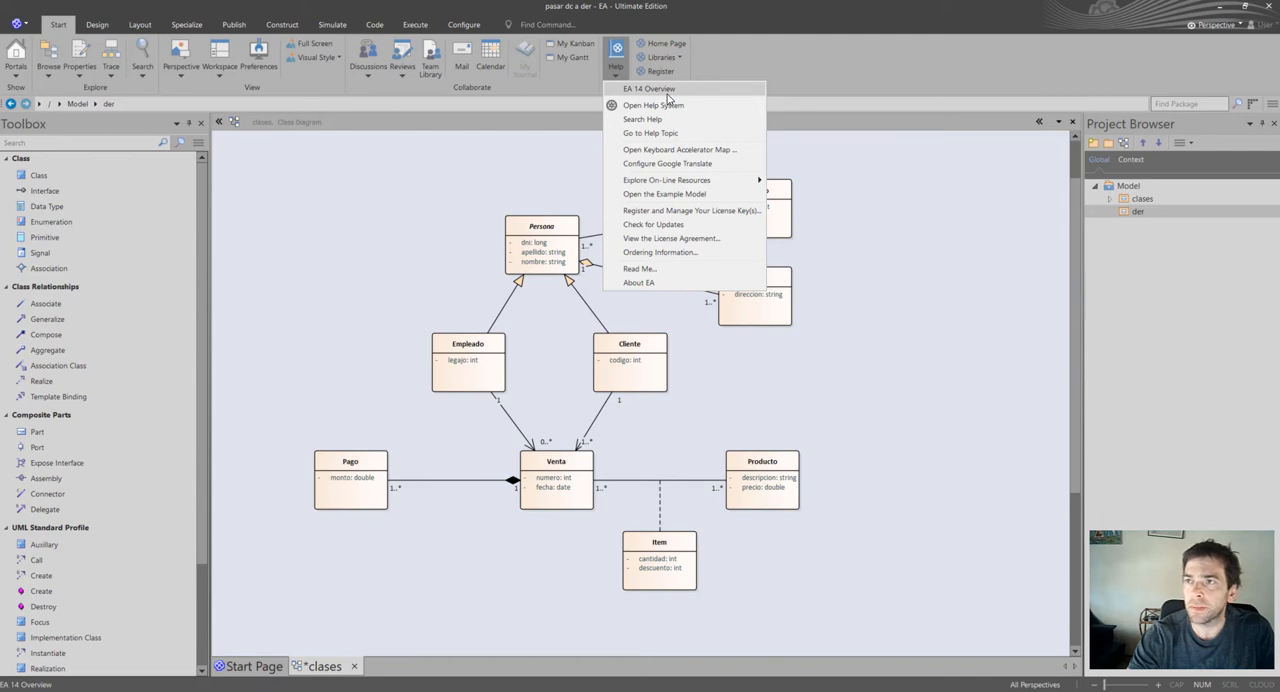
click(796, 66)
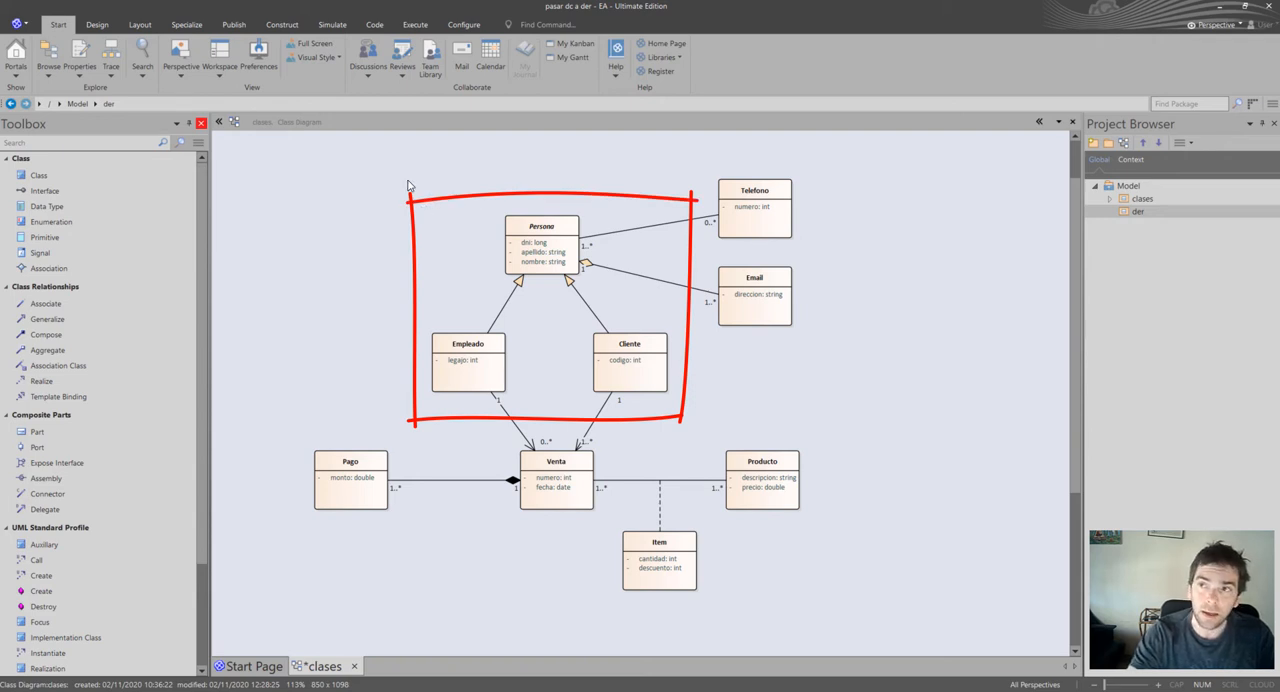
click(566, 235)
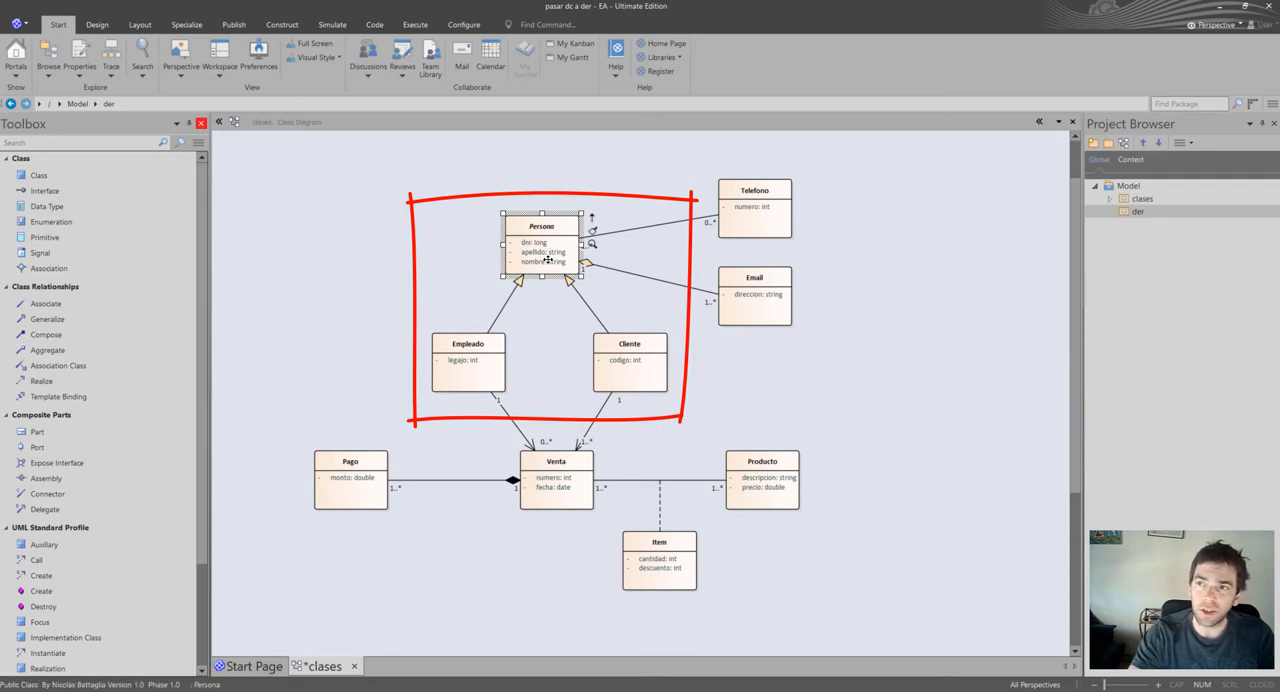
click(631, 316)
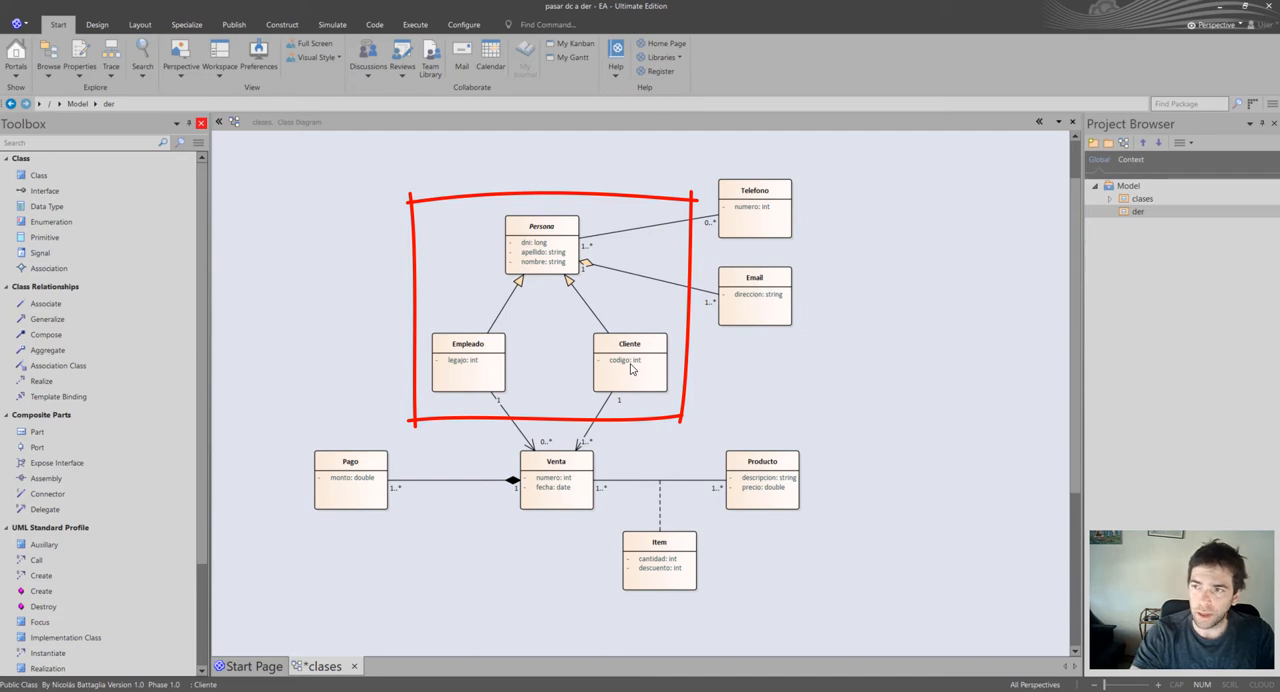
mouse_move(457, 168)
mouse_down()
mouse_move(671, 337)
mouse_move(829, 162)
mouse_move(457, 168)
mouse_up()
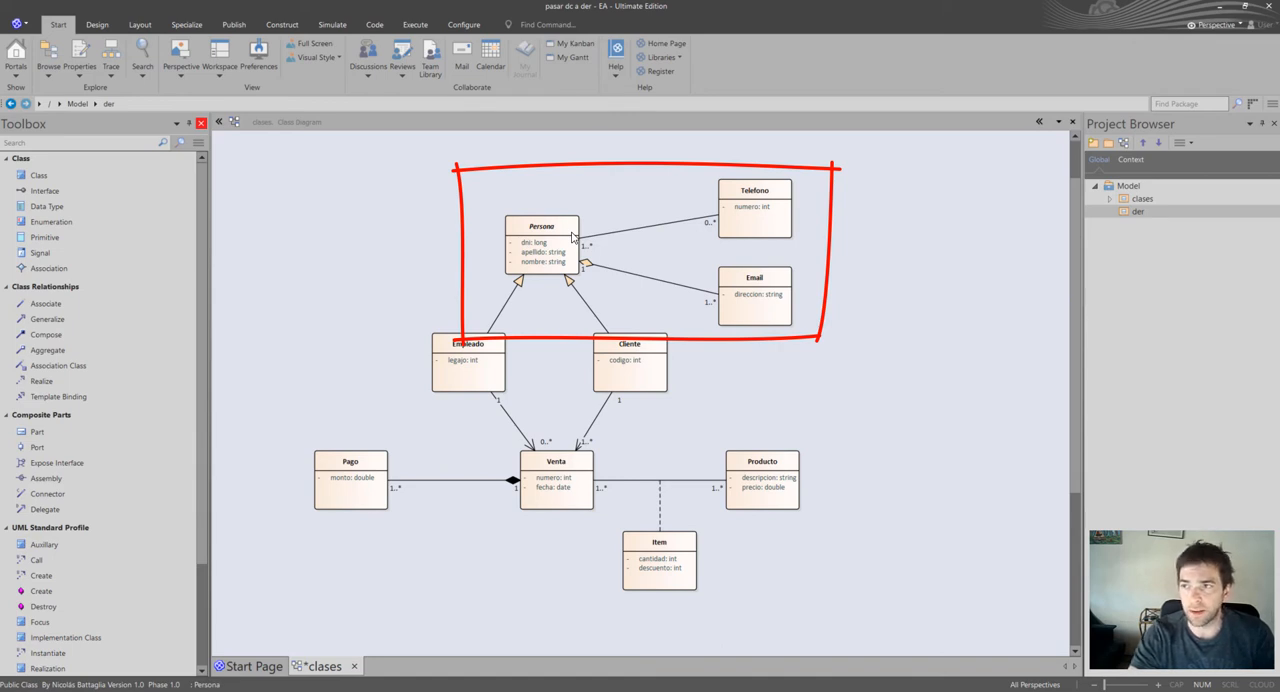
click(660, 177)
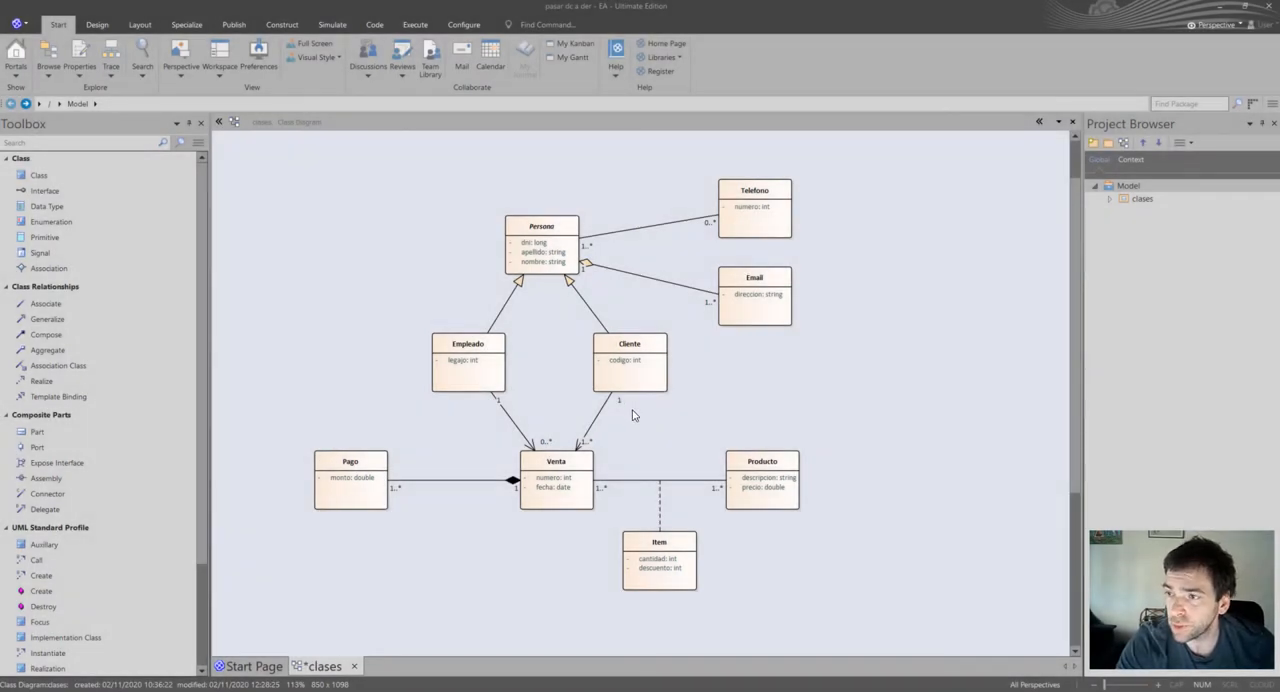
Add a view named DER under the Model root node, with Create Diagram as its initial content.
right_click(1145, 191)
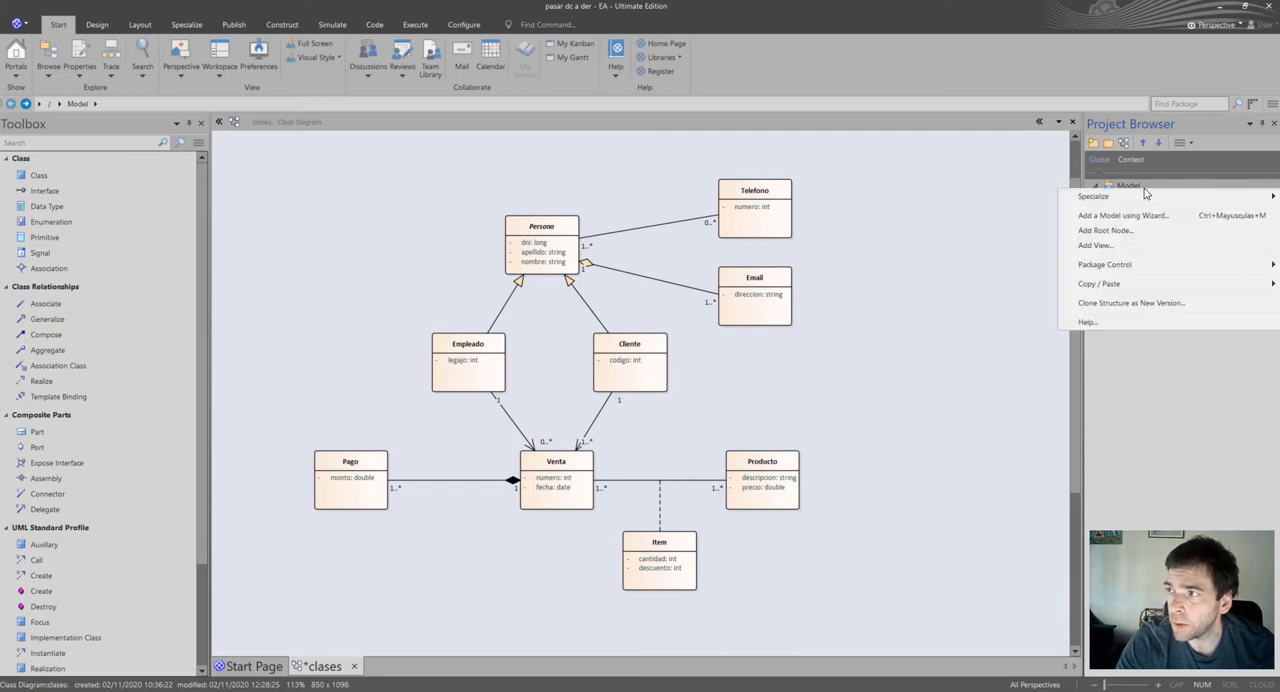
click(1111, 247)
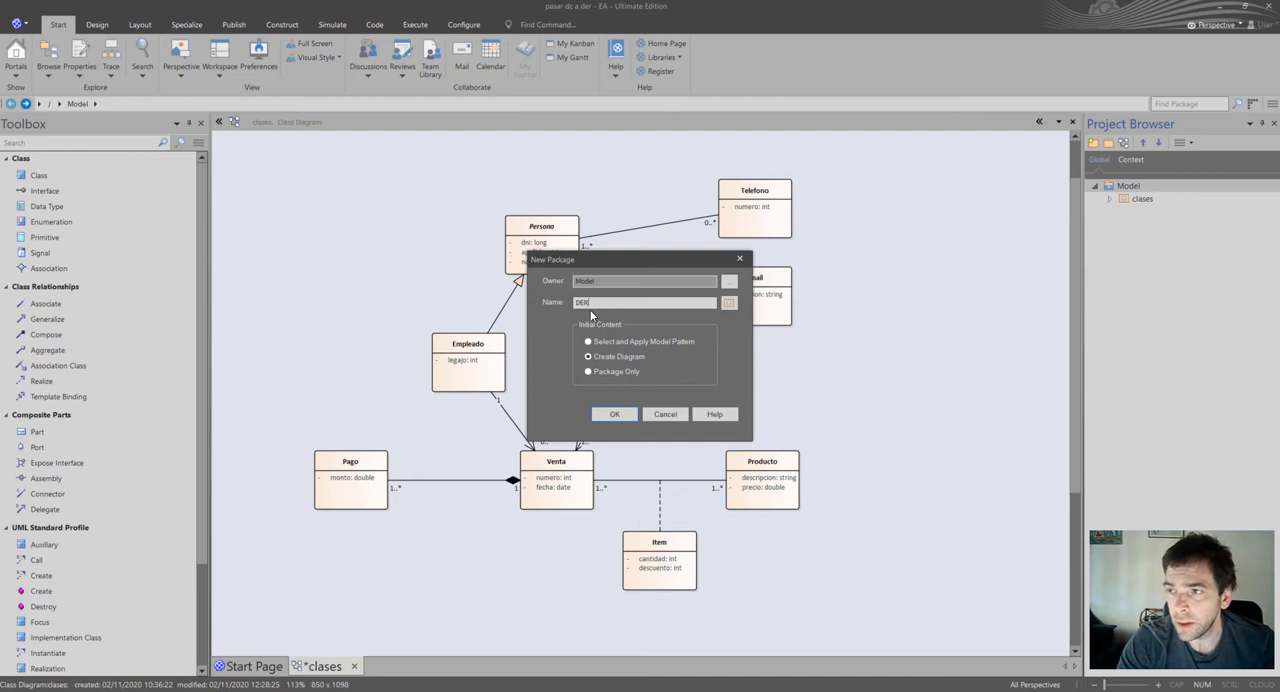
click(614, 415)
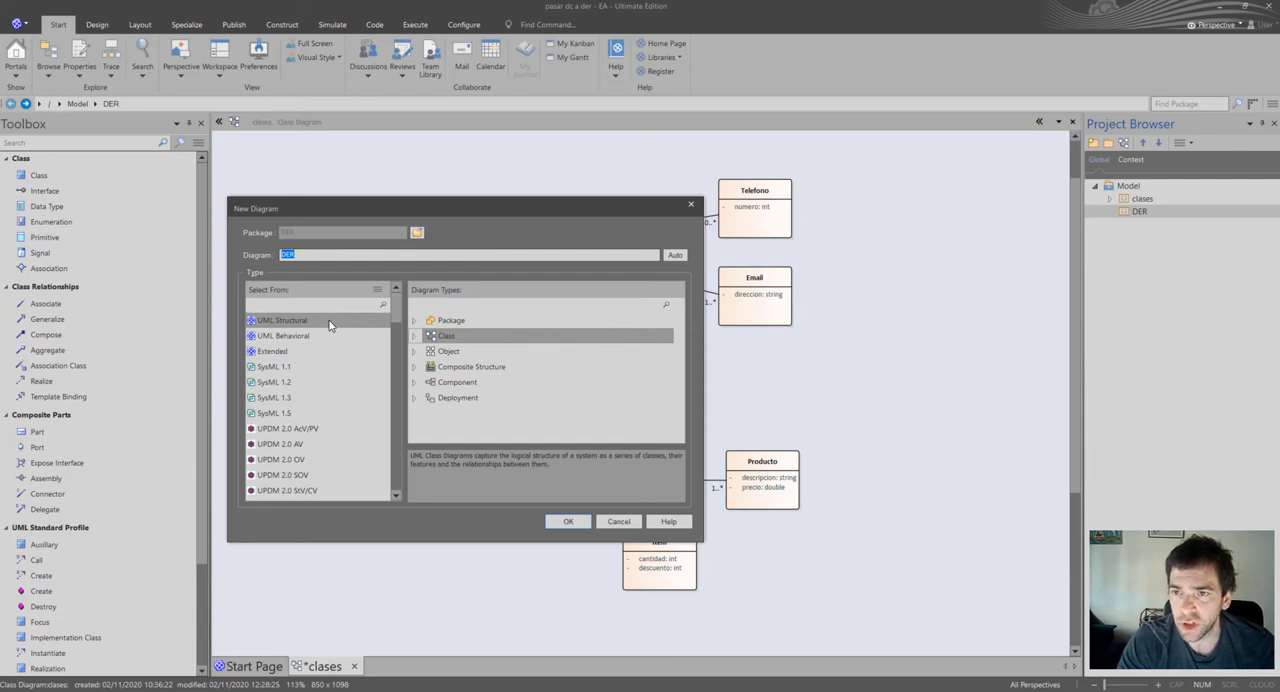
Create the DER diagram with the Extended type Data Modeling and open it.
click(277, 356)
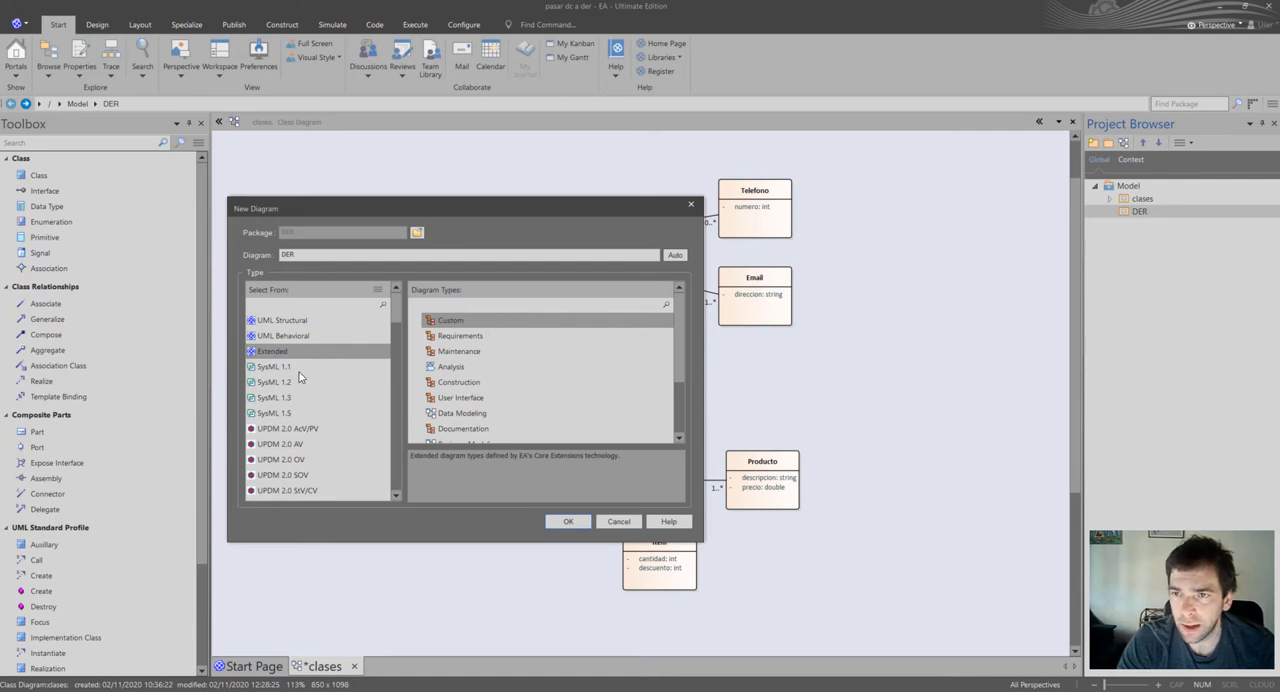
scroll(680, 340, down, 1)
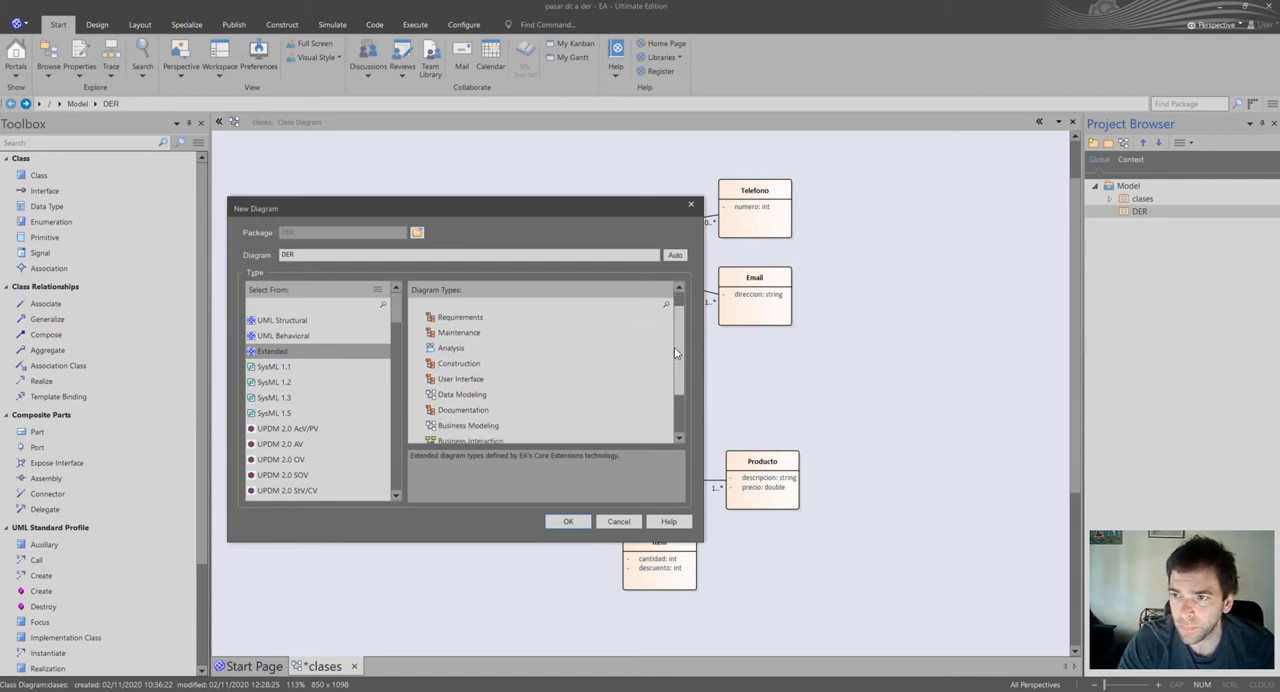
click(462, 396)
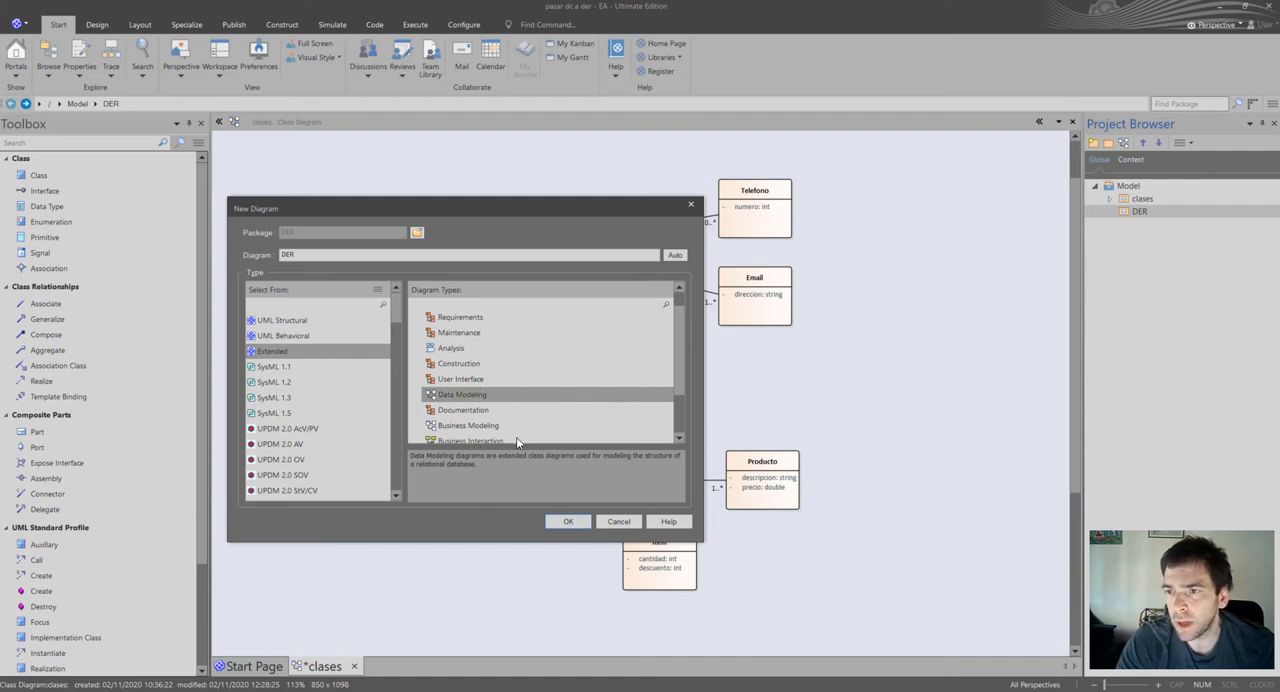
click(567, 523)
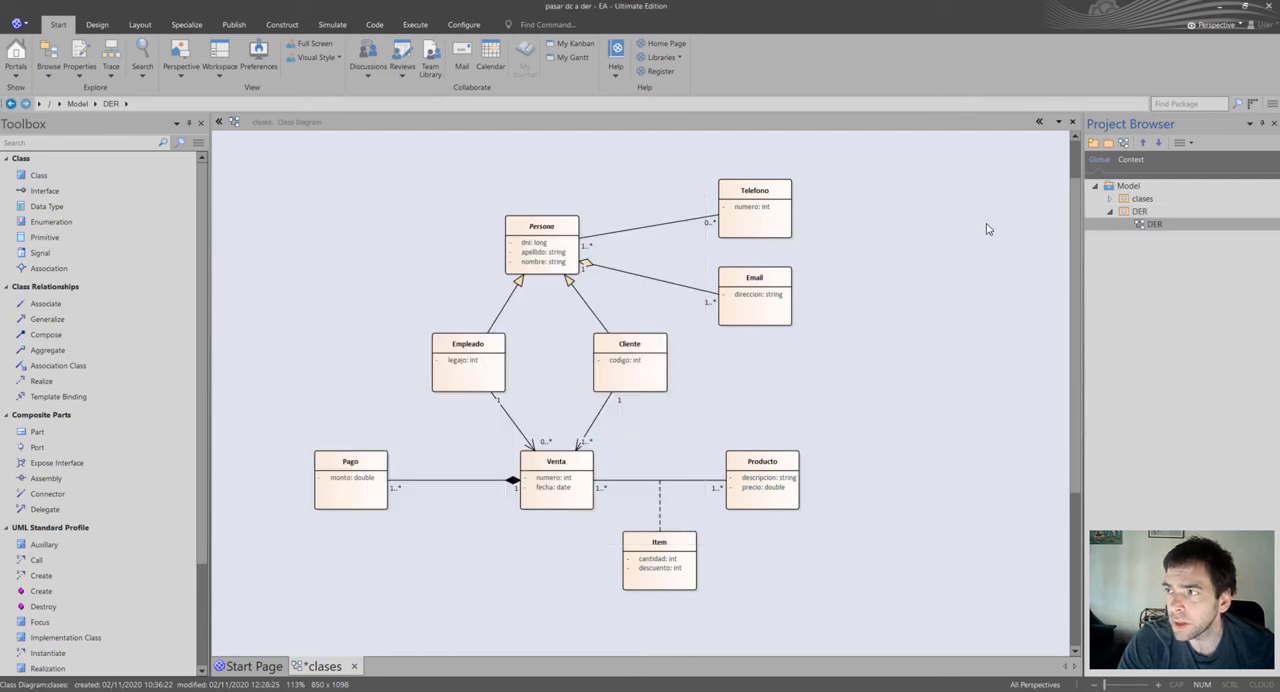
double_click(1149, 227)
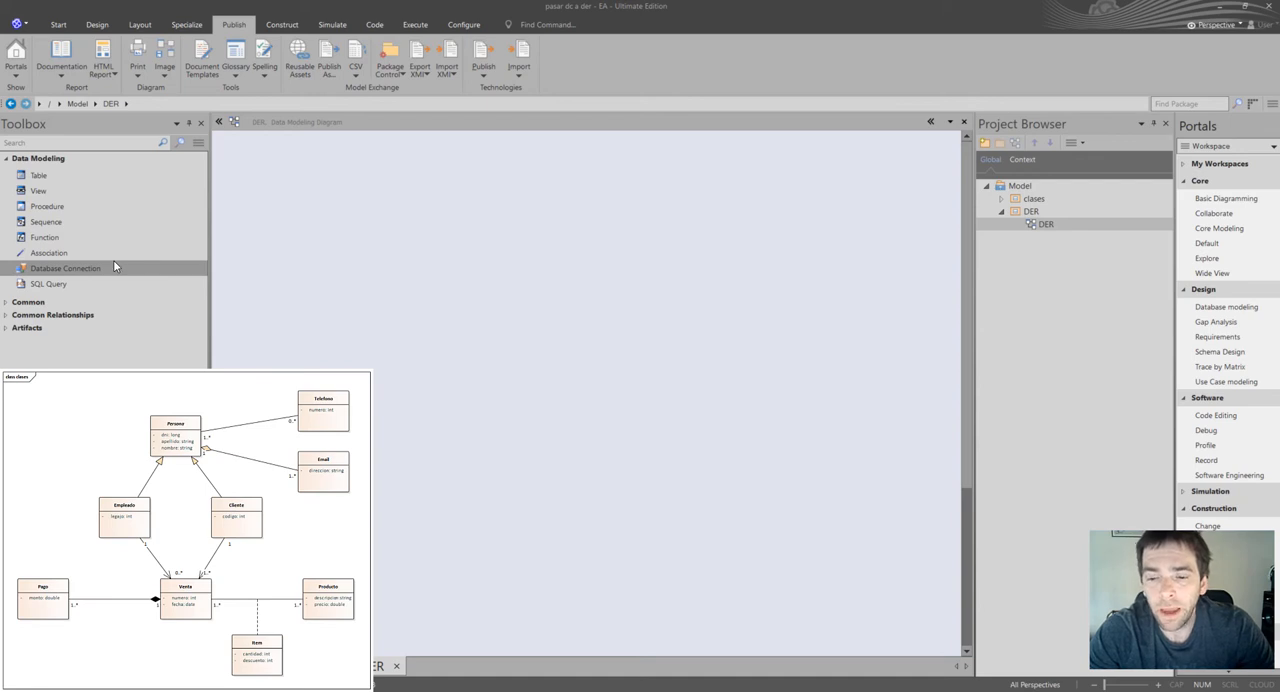
Place a table in the upper part of the DER diagram and name it Persona.
click(74, 180)
click(704, 208)
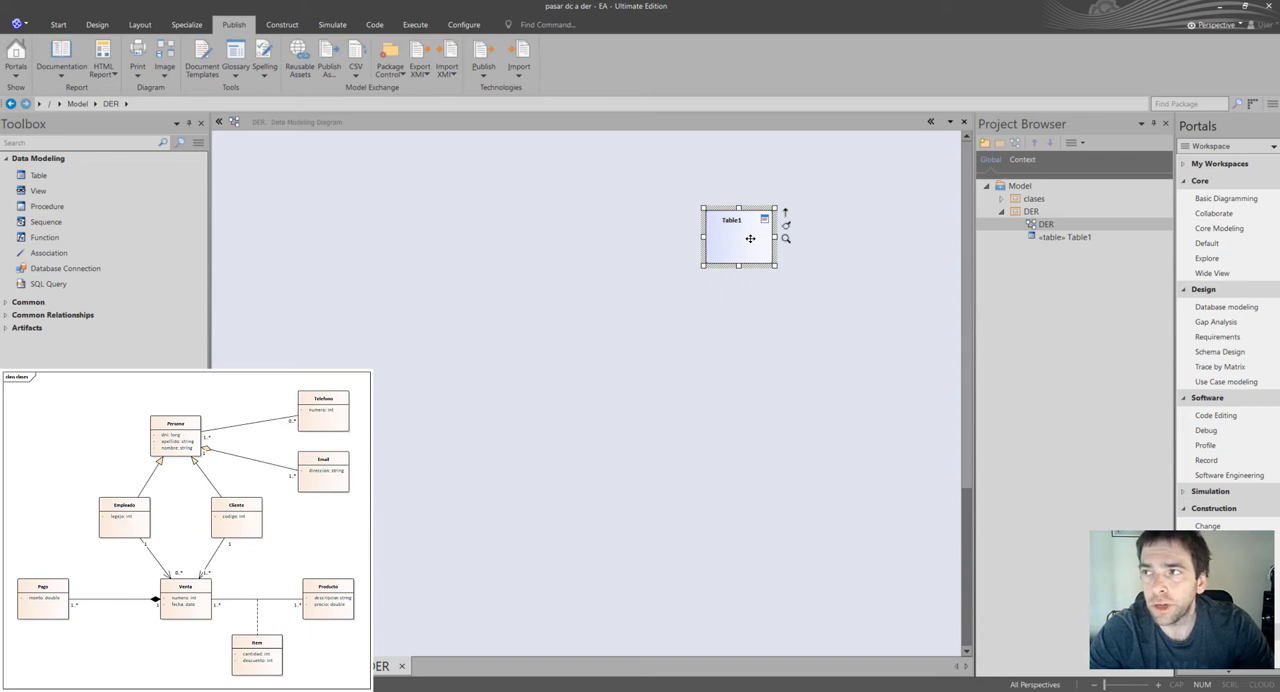
key(F2)
text(Persona)
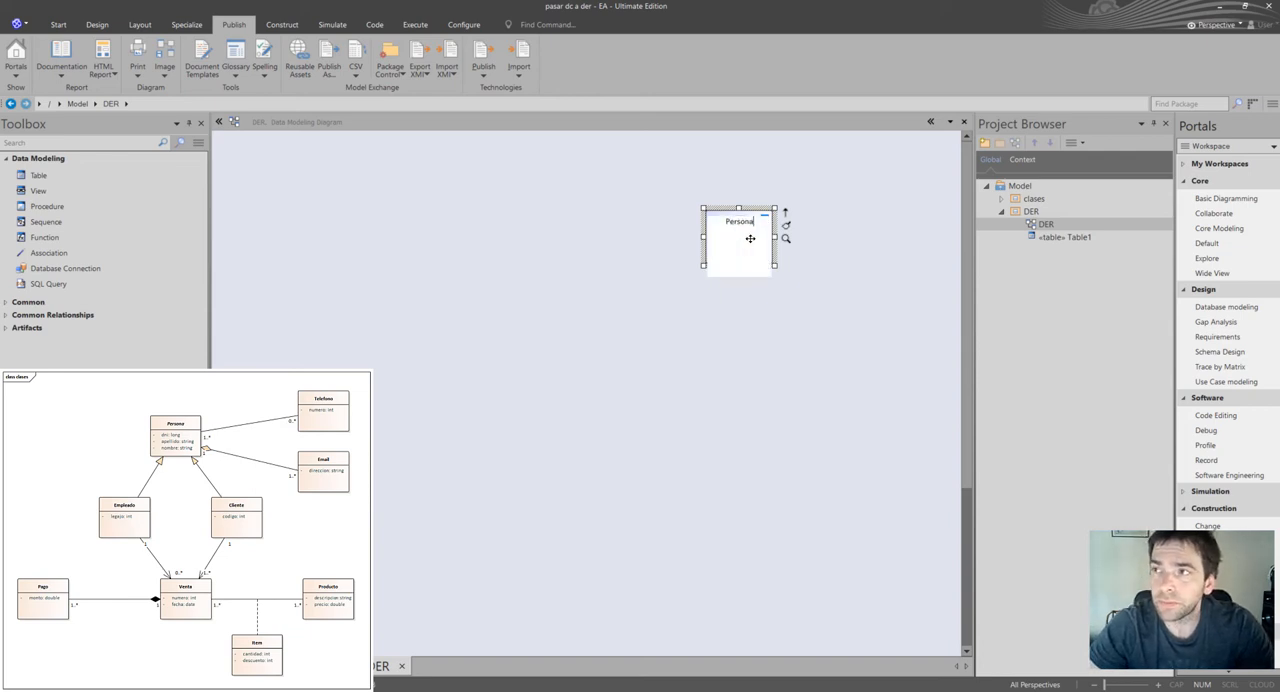
key(Return)
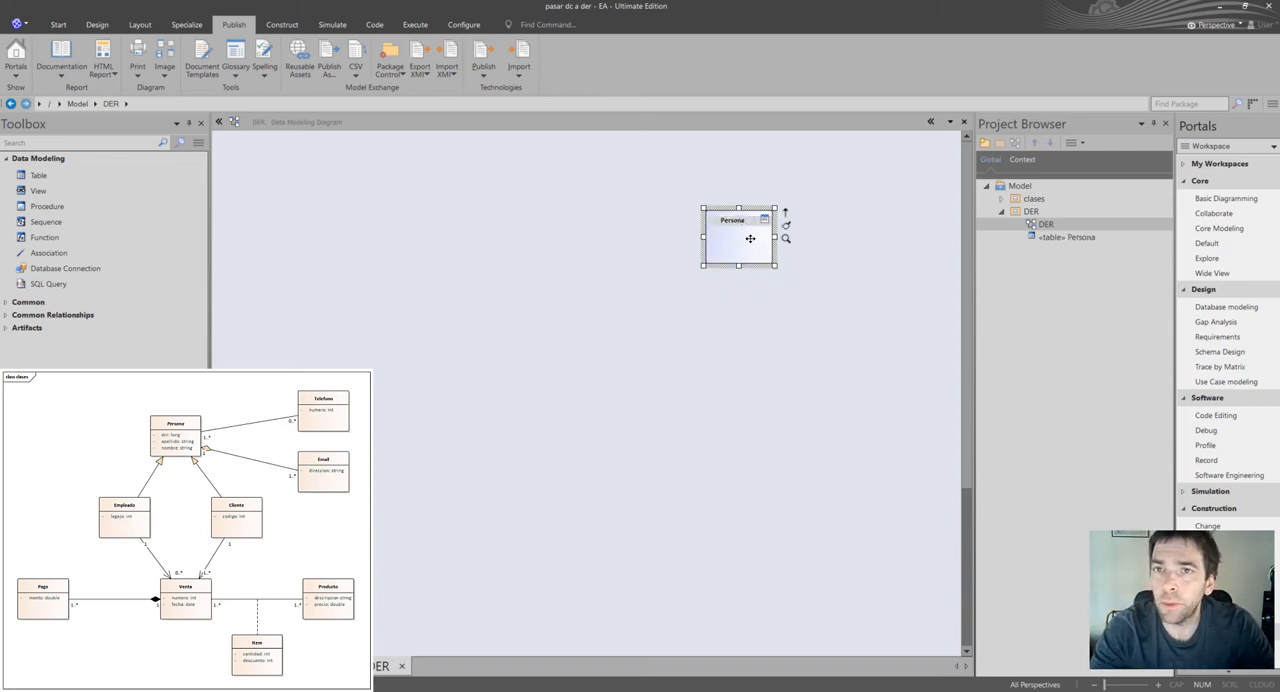
Add a table named Empleado below and to the left of Persona.
click(145, 178)
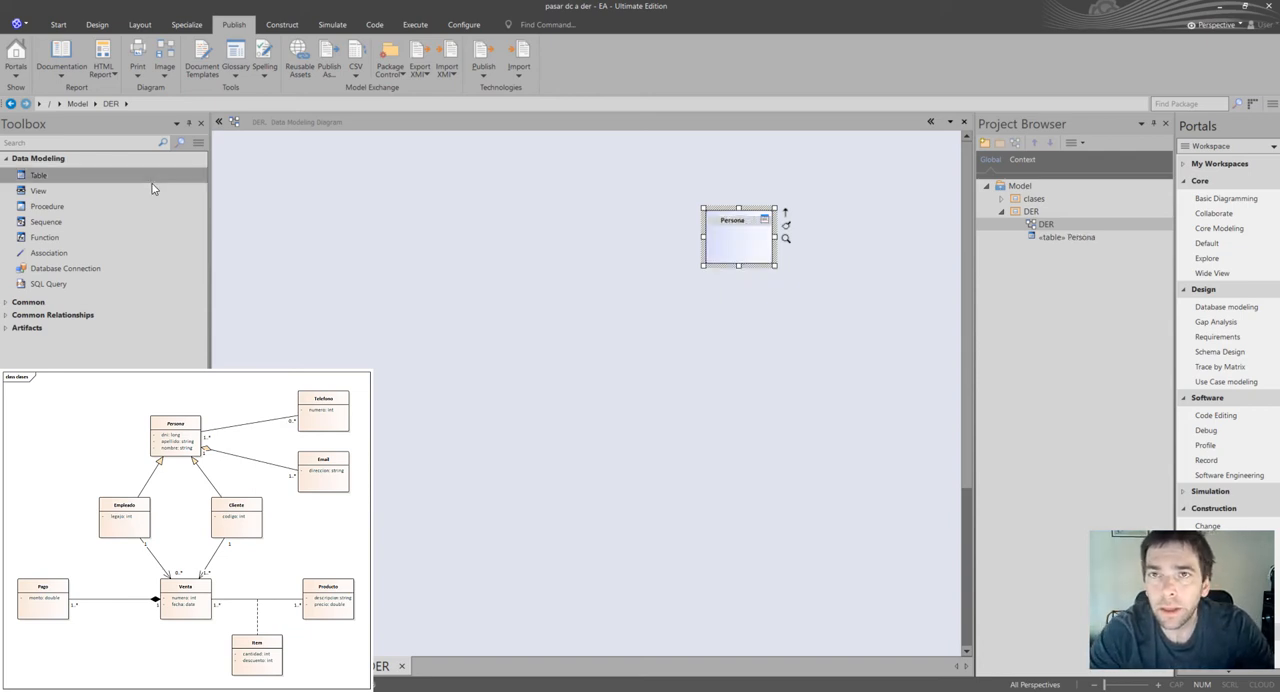
click(631, 317)
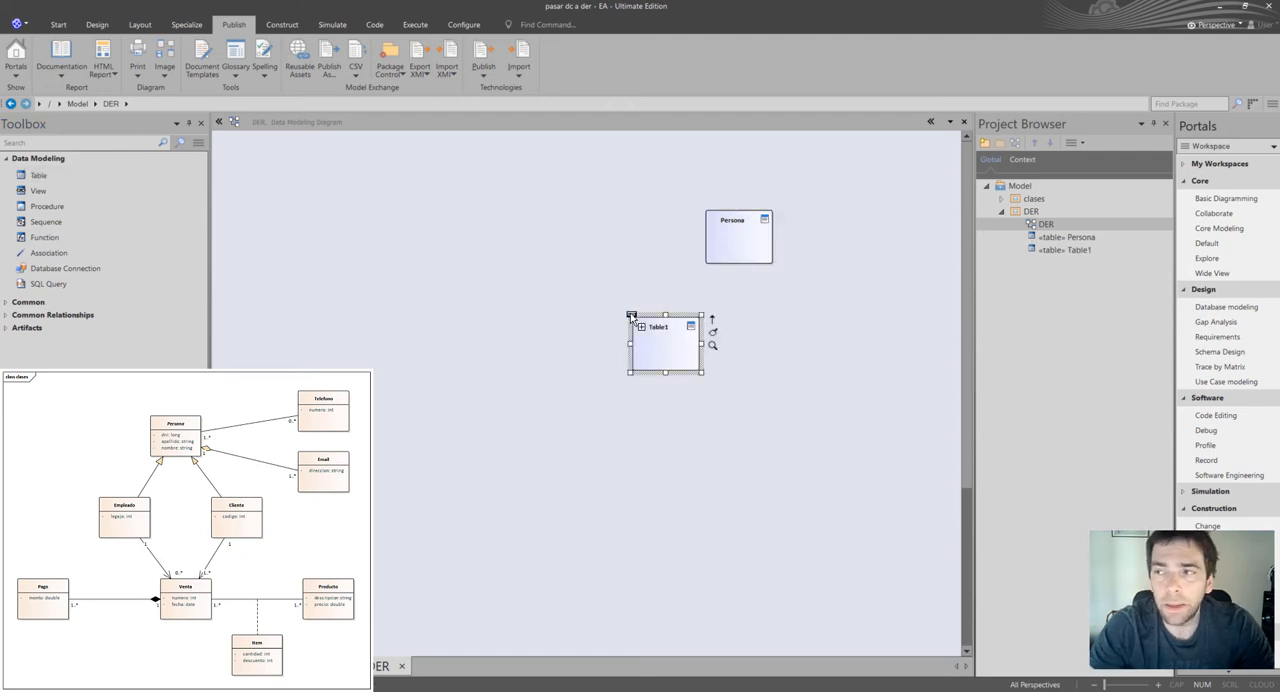
text(Empl)
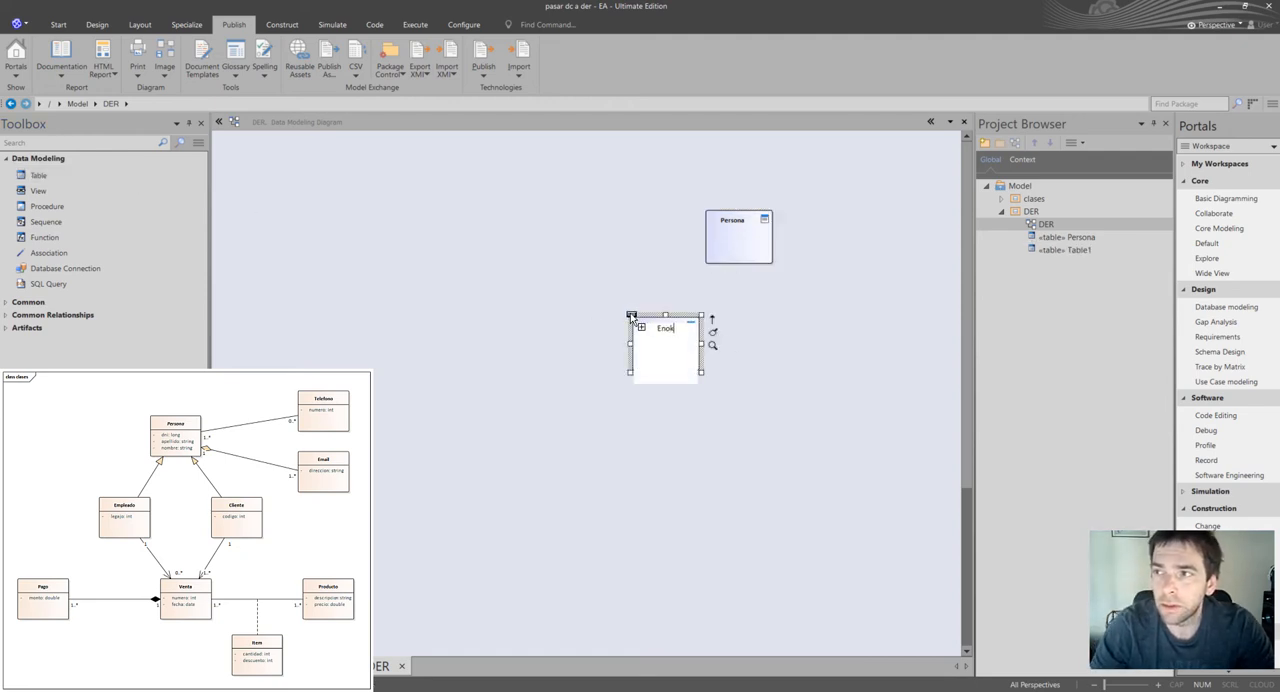
text(eado)
key(Return)
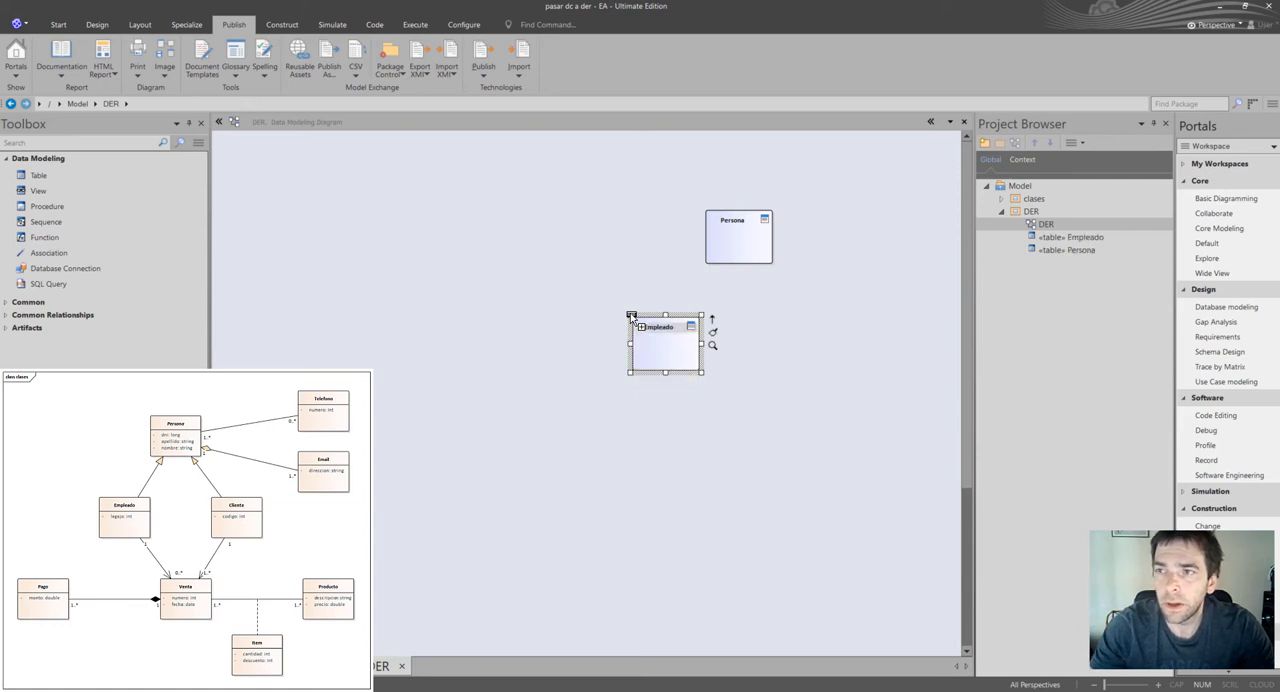
Add a table named Cliente to the right of Empleado.
click(38, 176)
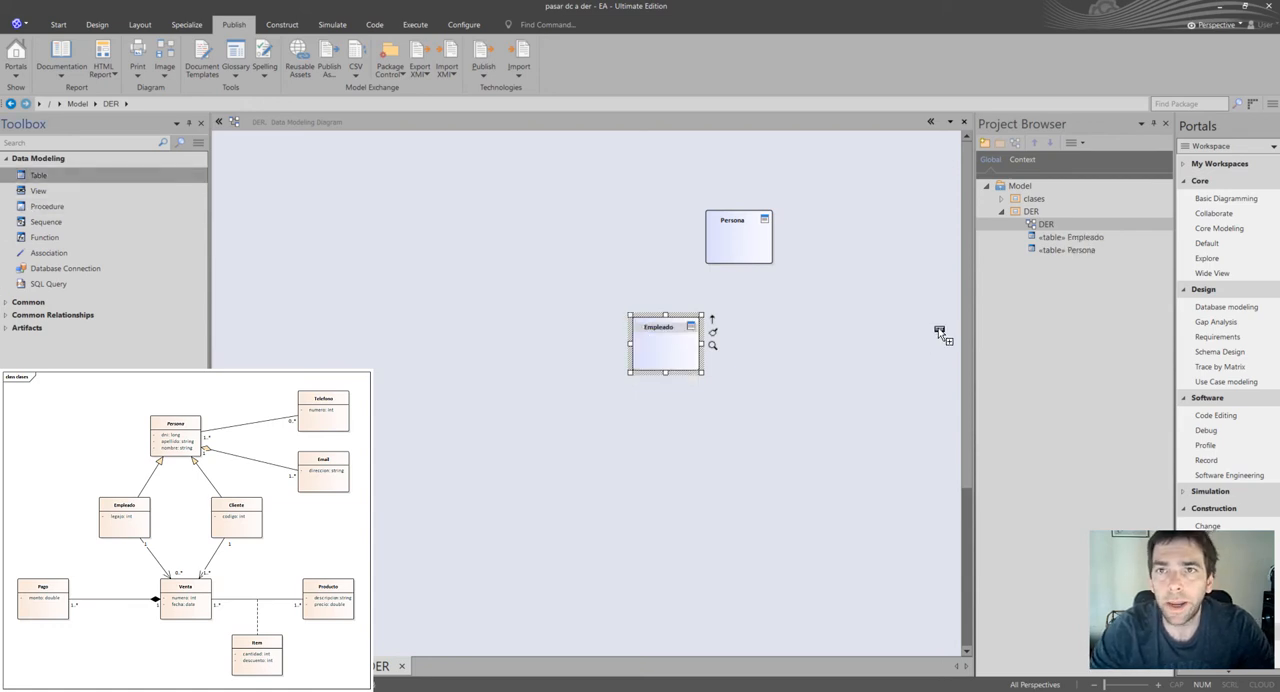
click(826, 342)
text(Cl)
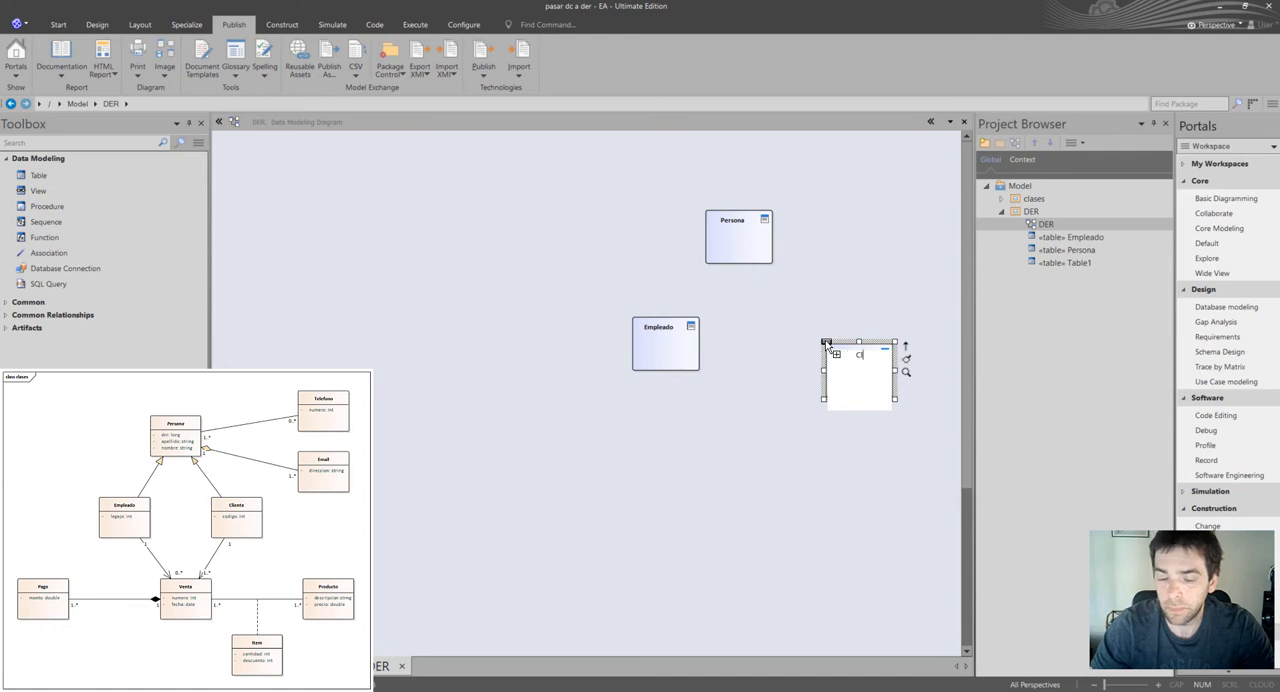
text(iente)
key(Return)
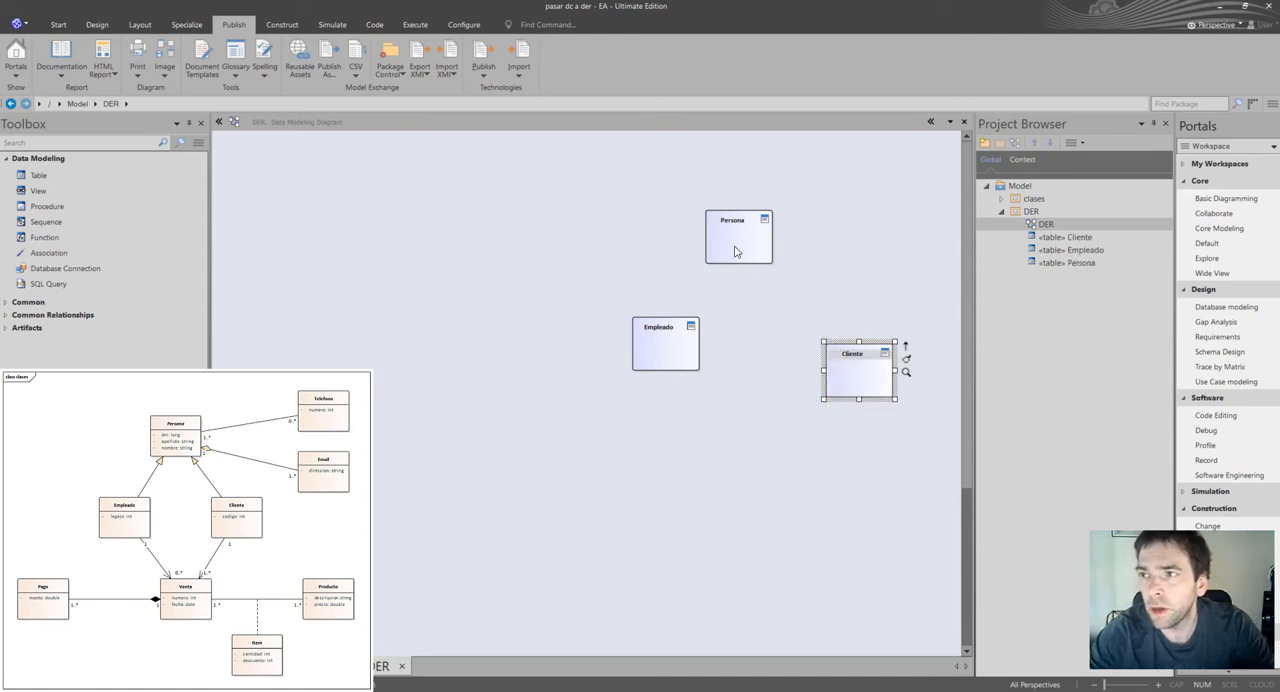
Rearrange the three tables so that Empleado and Cliente sit side by side below Persona.
drag(689, 347, 560, 360)
drag(737, 245, 597, 249)
click(825, 383)
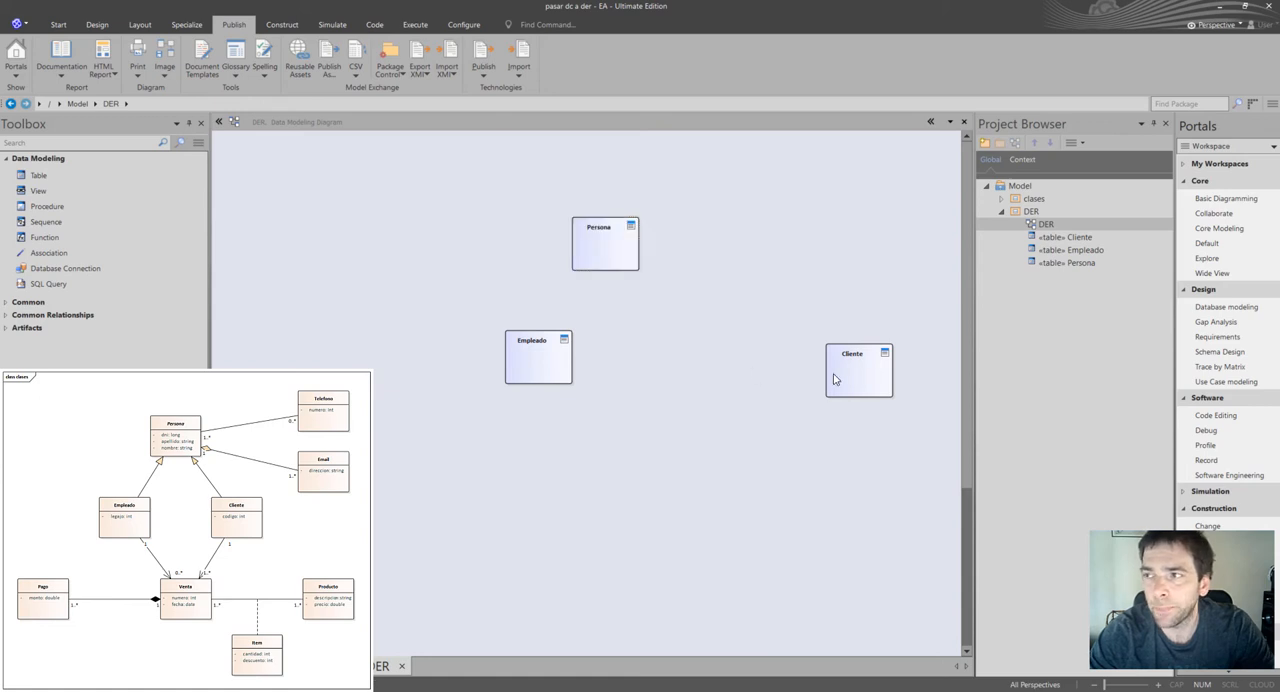
drag(838, 380, 658, 366)
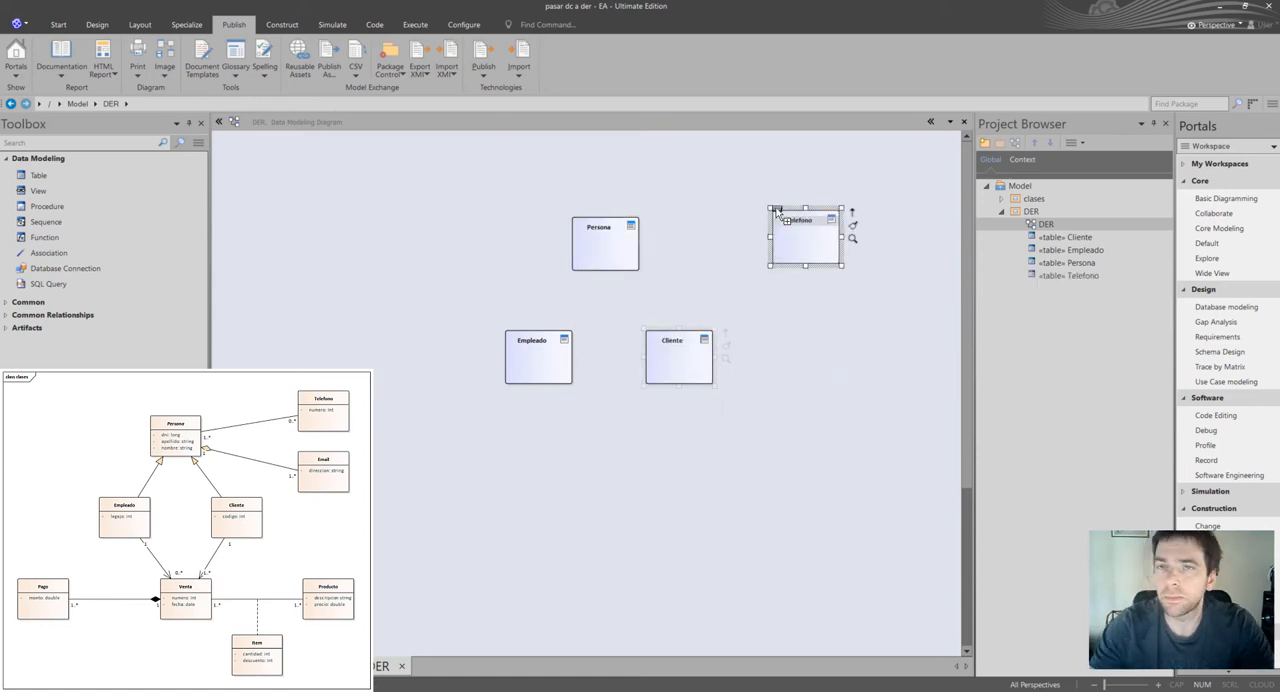
Add the tables Telefono, Email, Venta, Producto, Item and Pago following the class diagram's layout, with Item between and below Venta and Producto.
text(Email)
mouse_move(38, 175)
mouse_down()
mouse_move(823, 361)
mouse_move(582, 481)
mouse_move(811, 523)
mouse_move(421, 507)
mouse_up()
text(VentaProductoPago)
key(Return)
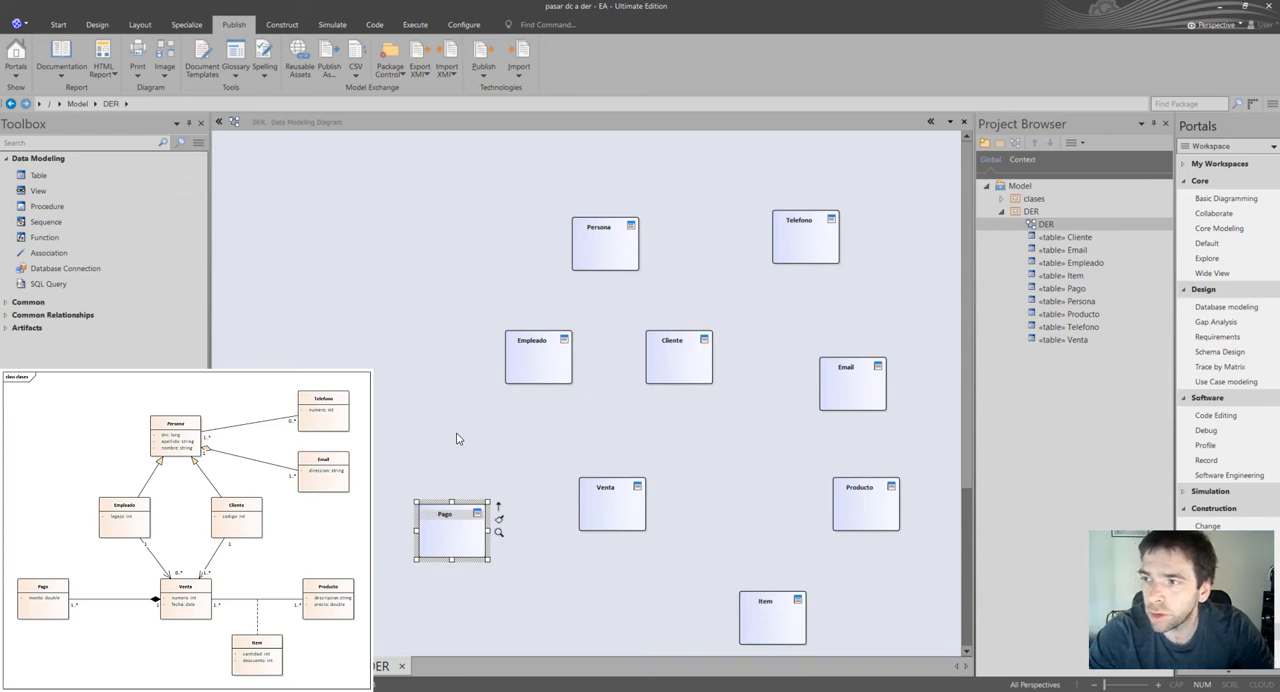
drag(783, 615, 752, 592)
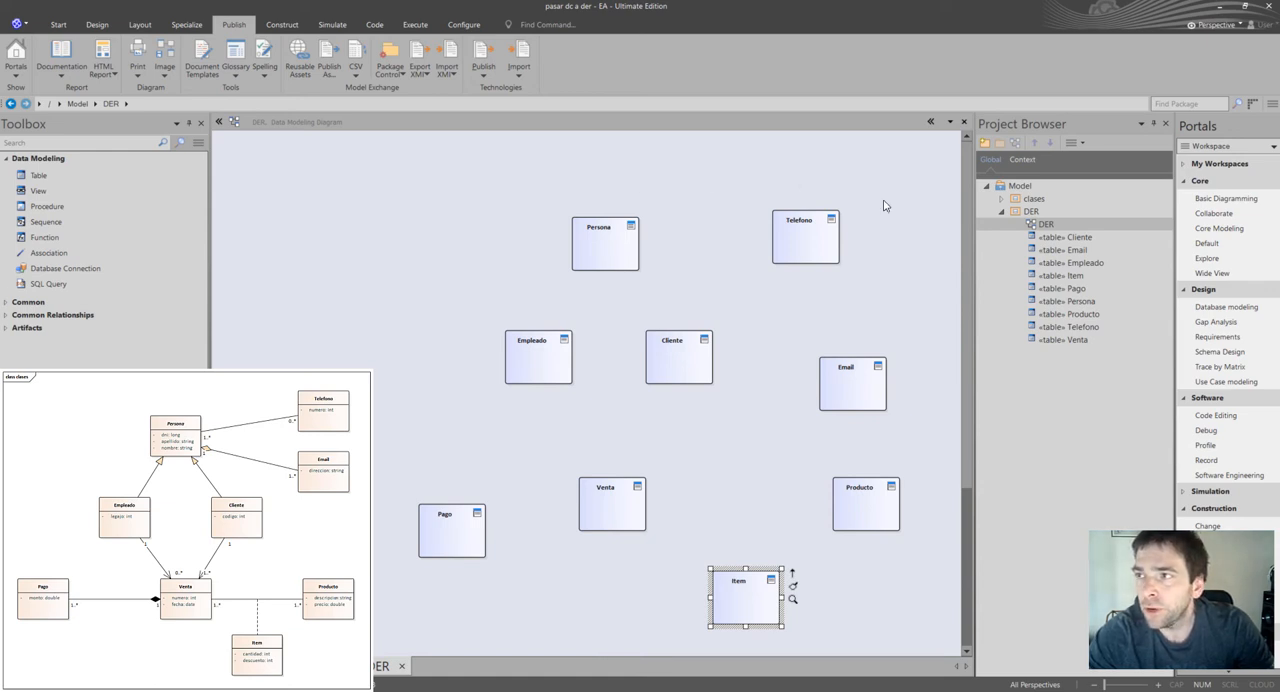
Shift Telefono to the right and add a table named PresonaTelefono between Persona and Telefono.
drag(814, 253, 841, 252)
click(38, 175)
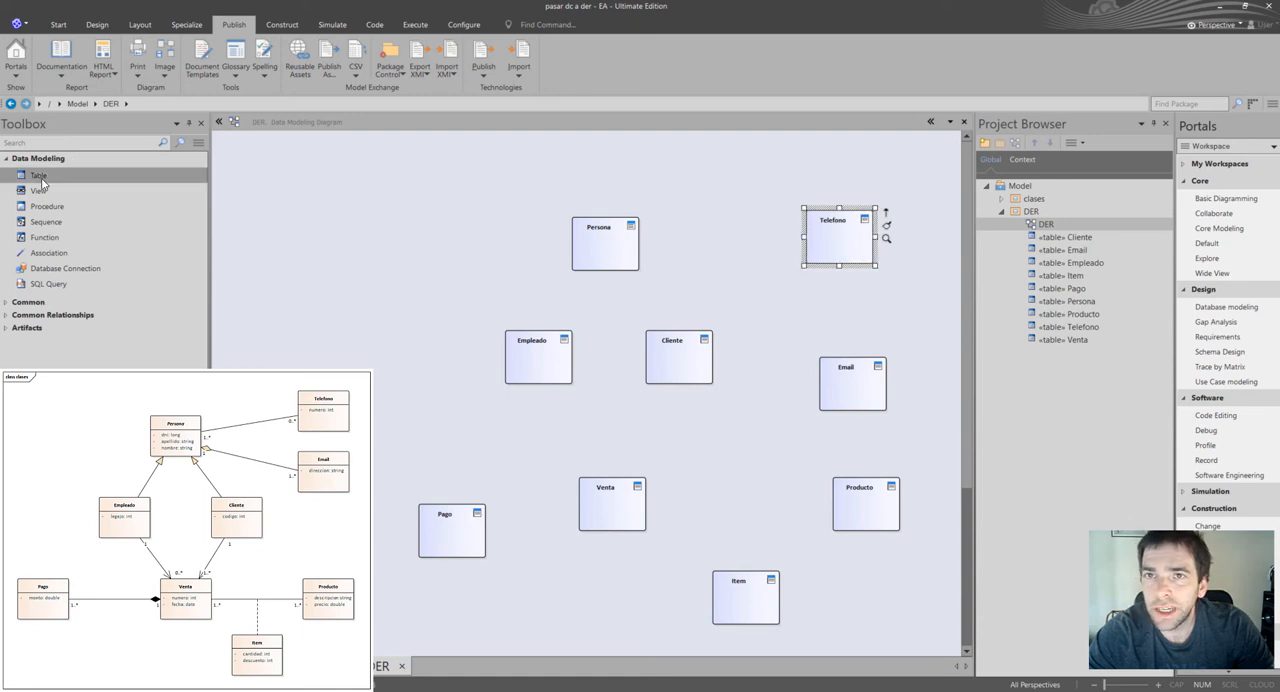
click(697, 212)
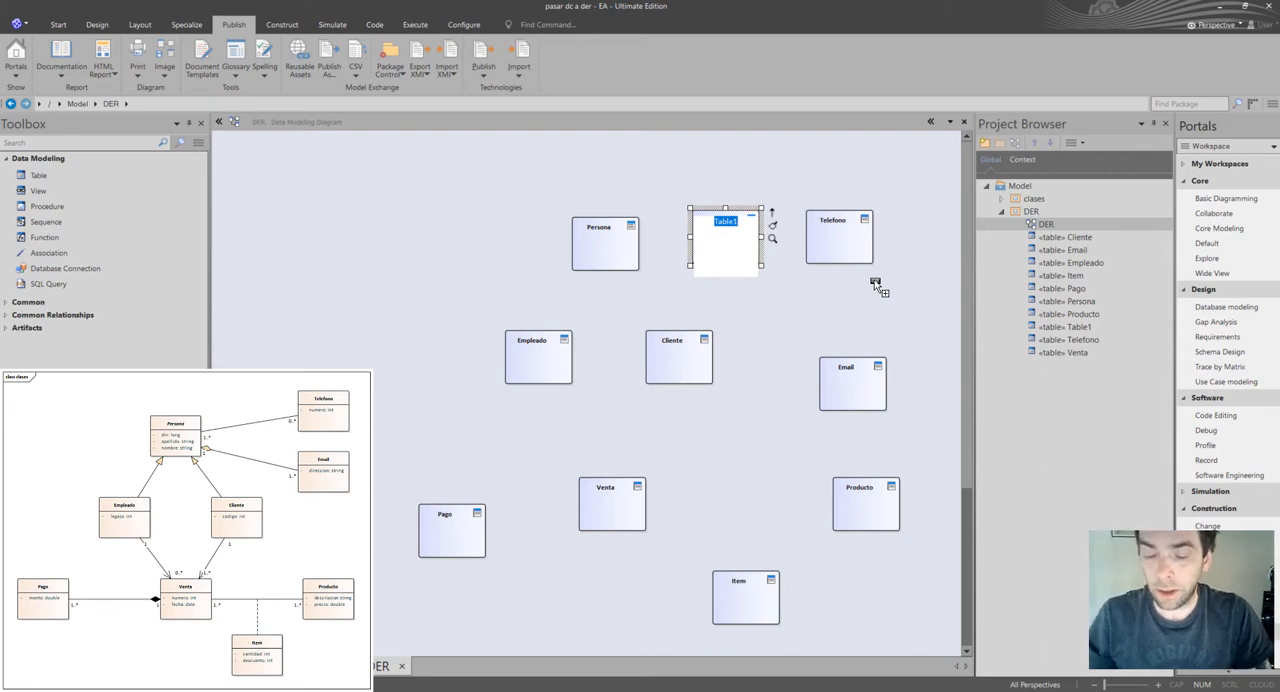
text(PersonaTel)
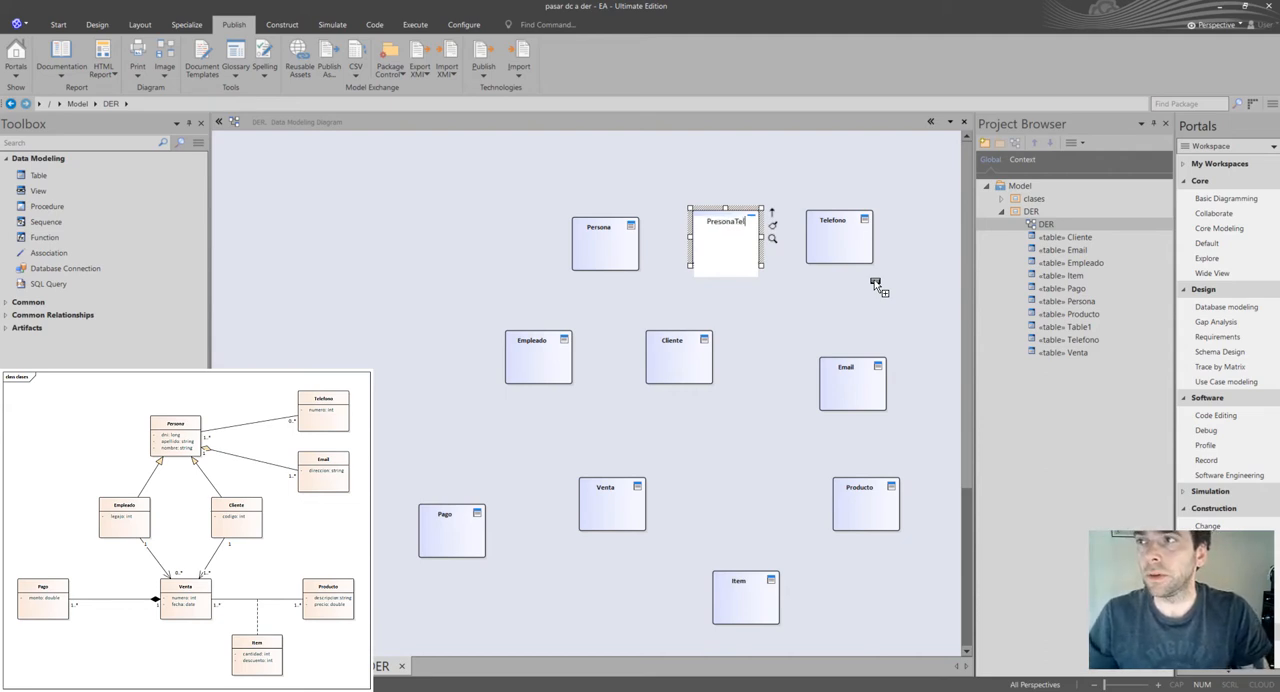
text(efono)
key(Return)
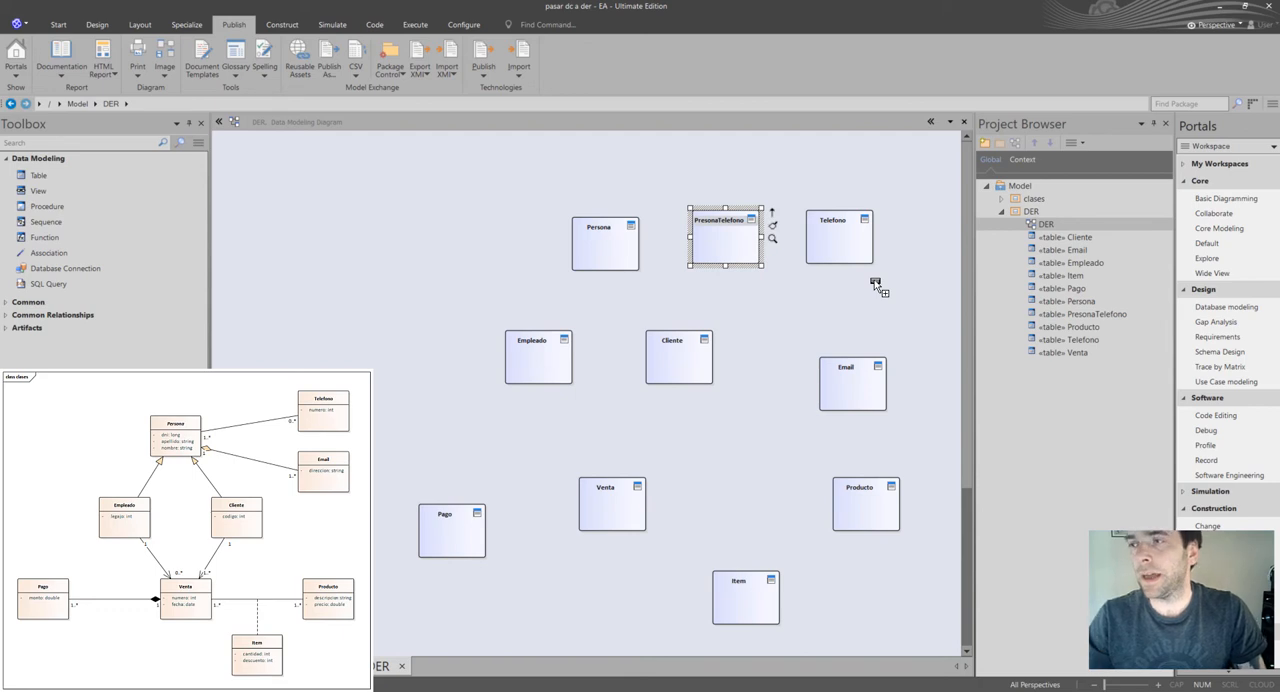
Fine-tune the positions of Persona, PresonaTelefono, Telefono and Empleado, with PresonaTelefono slightly above its two neighbours.
drag(722, 232, 722, 218)
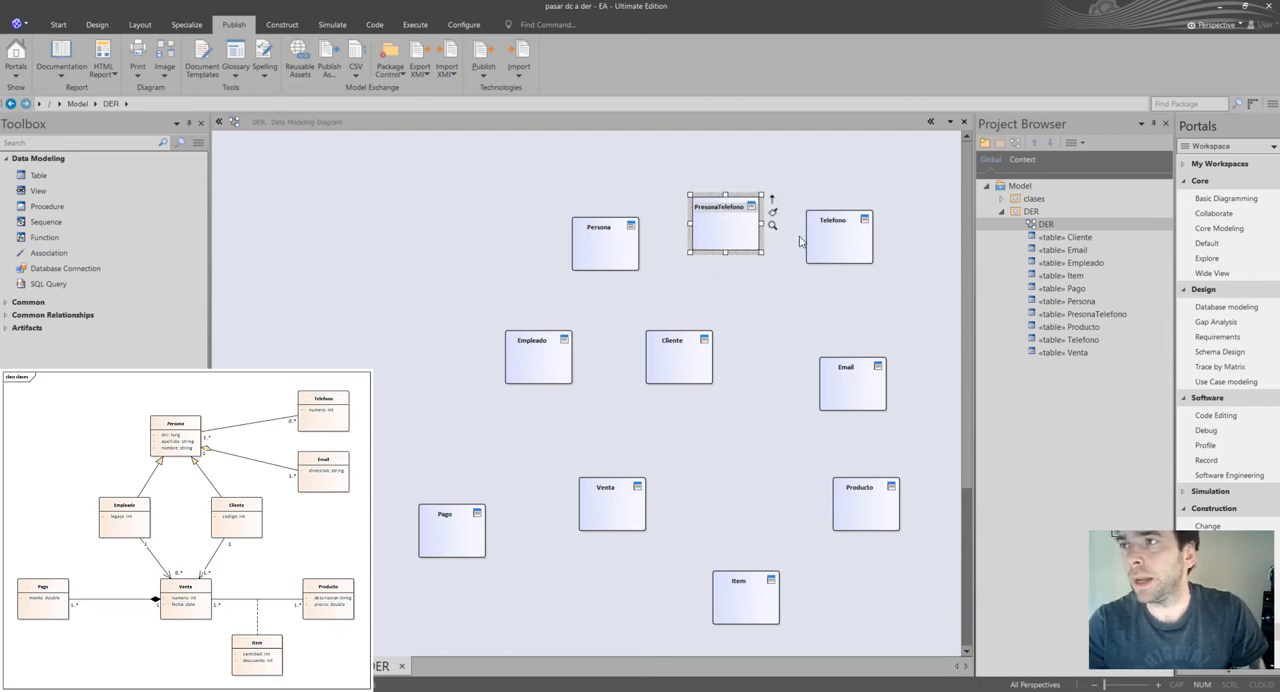
drag(817, 241, 824, 241)
drag(594, 248, 578, 248)
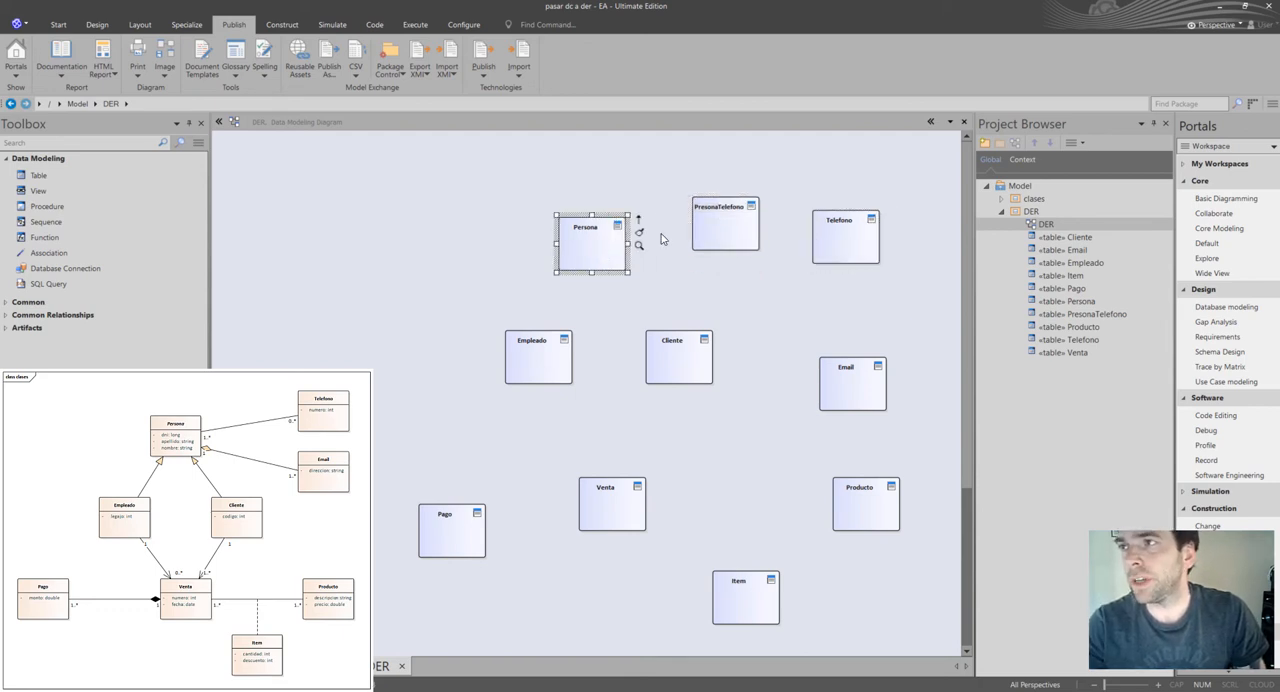
click(714, 237)
drag(714, 237, 708, 237)
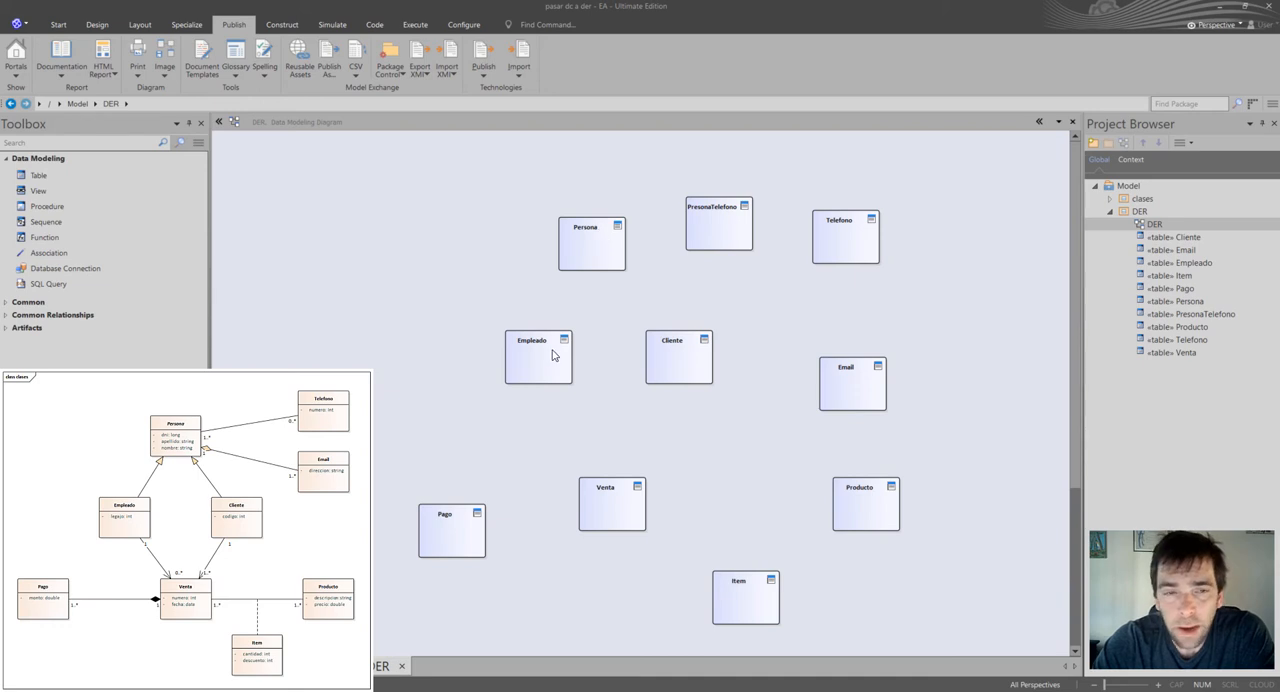
drag(552, 355, 534, 354)
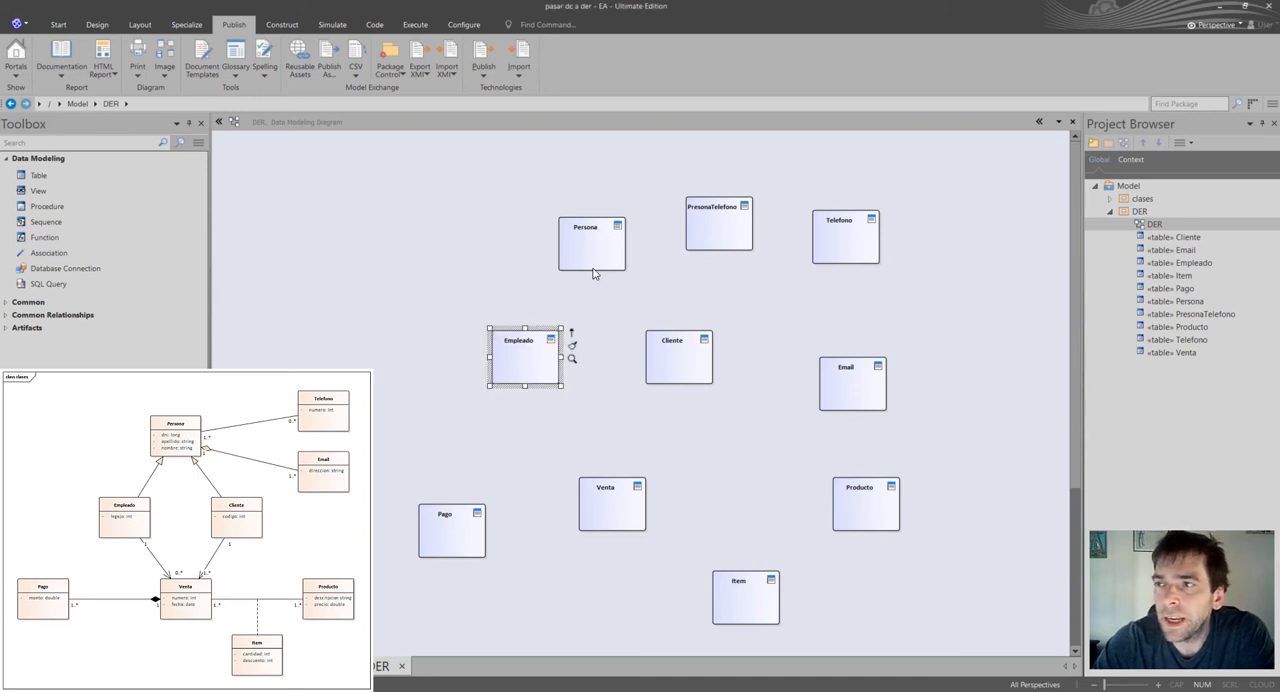
drag(607, 244, 614, 240)
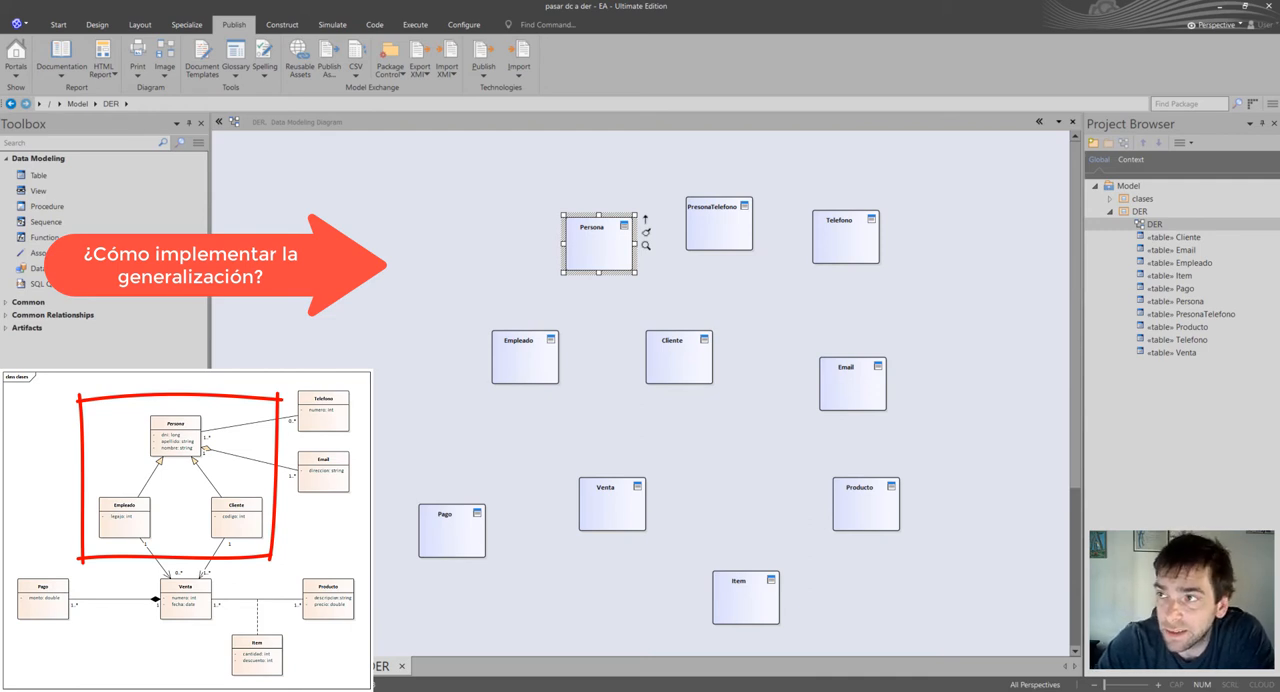
Move PresonaTelefono and Telefono together slightly up and farther to the right of Persona.
drag(667, 176, 941, 285)
drag(859, 241, 913, 226)
click(911, 300)
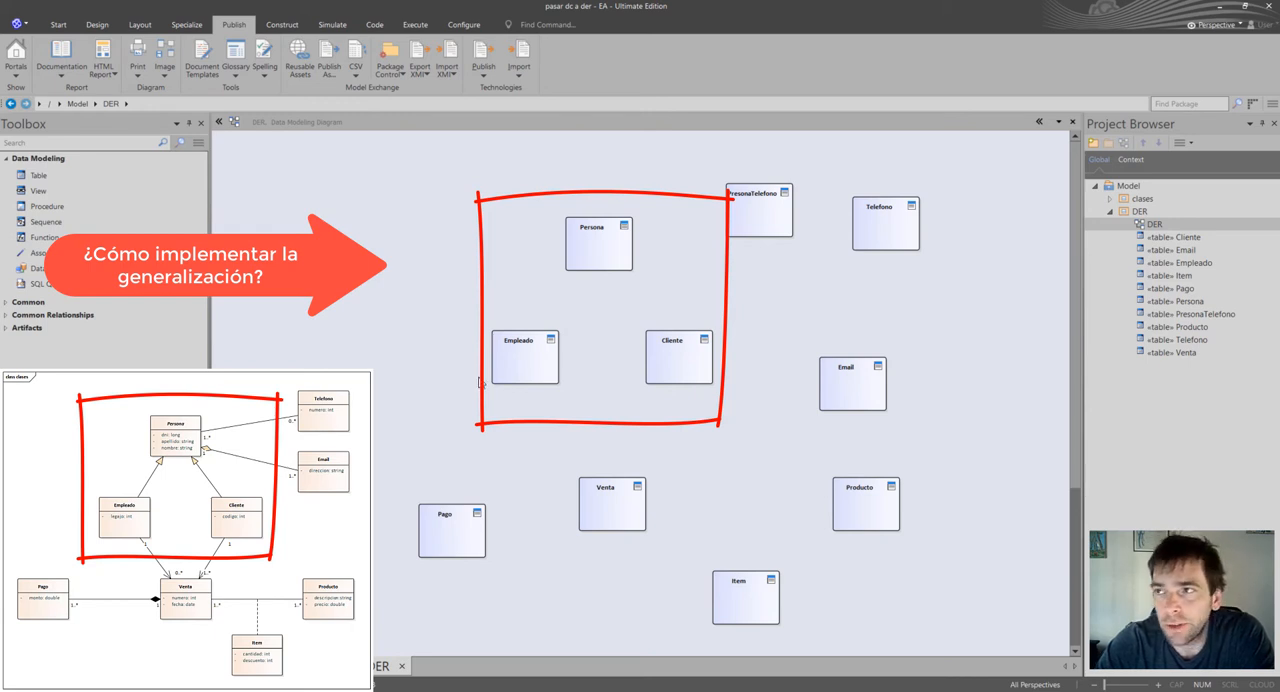
Examine the Persona, Empleado and Cliente tables as alternatives for implementing the class diagram's generalization.
click(593, 237)
click(527, 374)
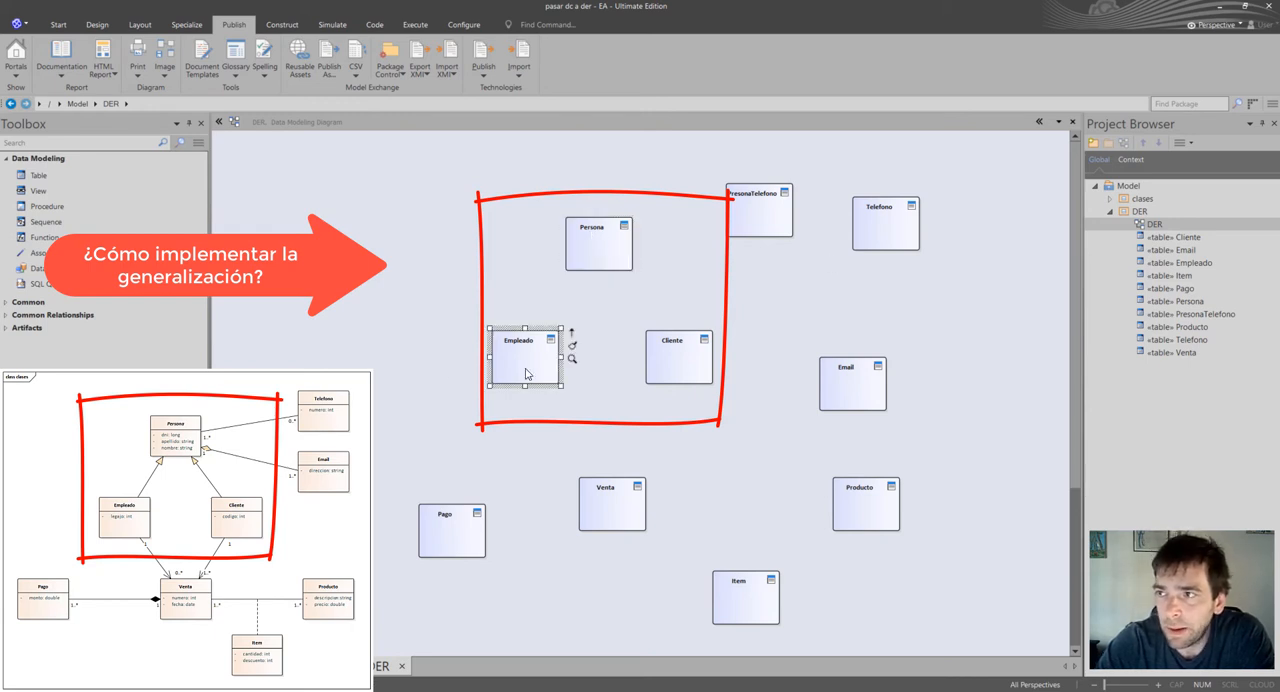
click(688, 363)
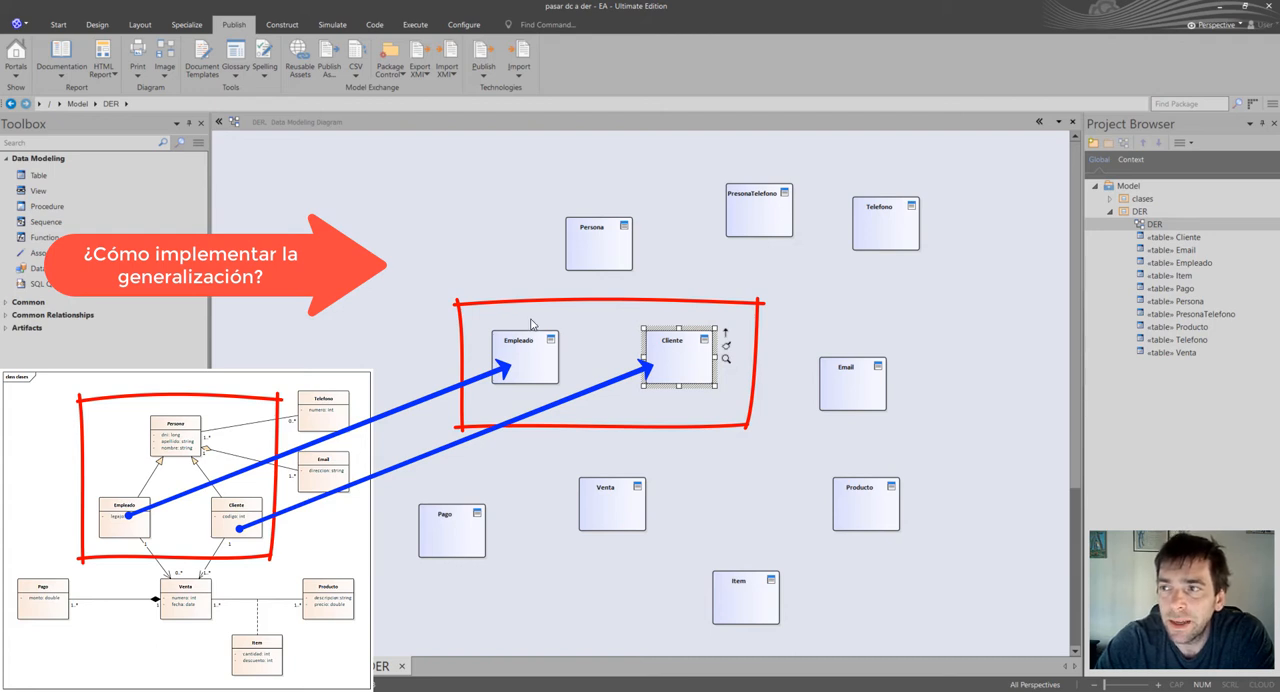
click(529, 362)
click(688, 363)
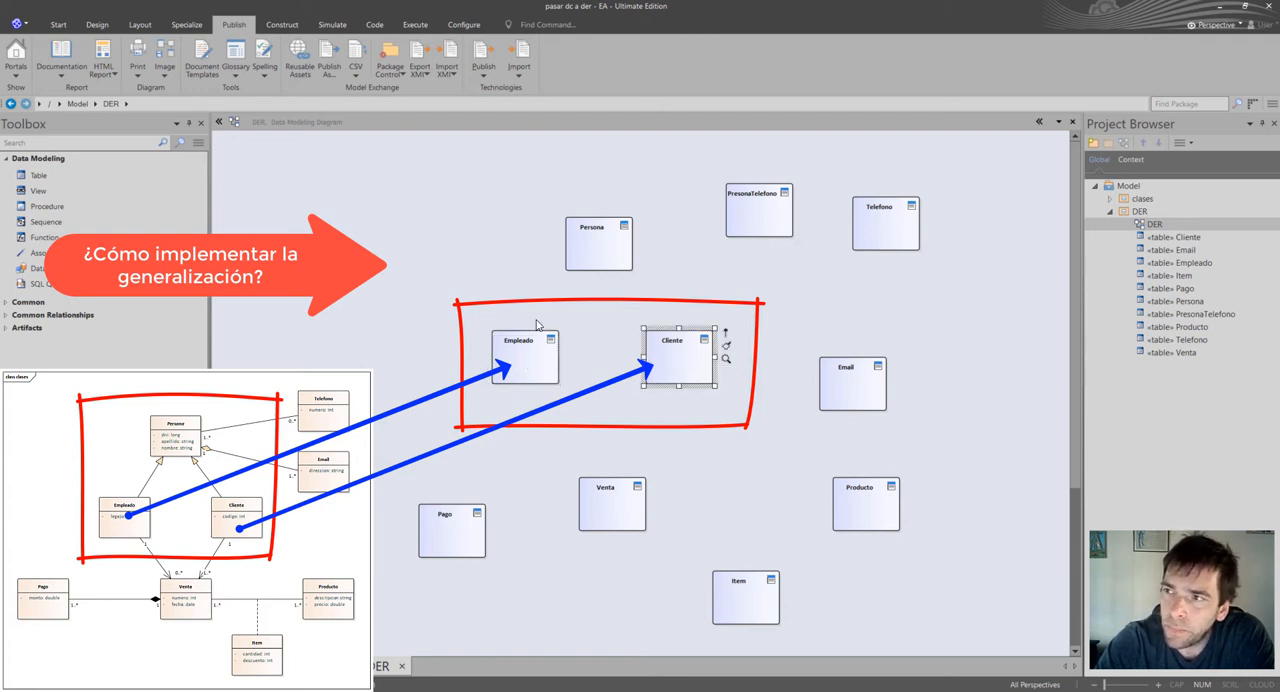
click(605, 263)
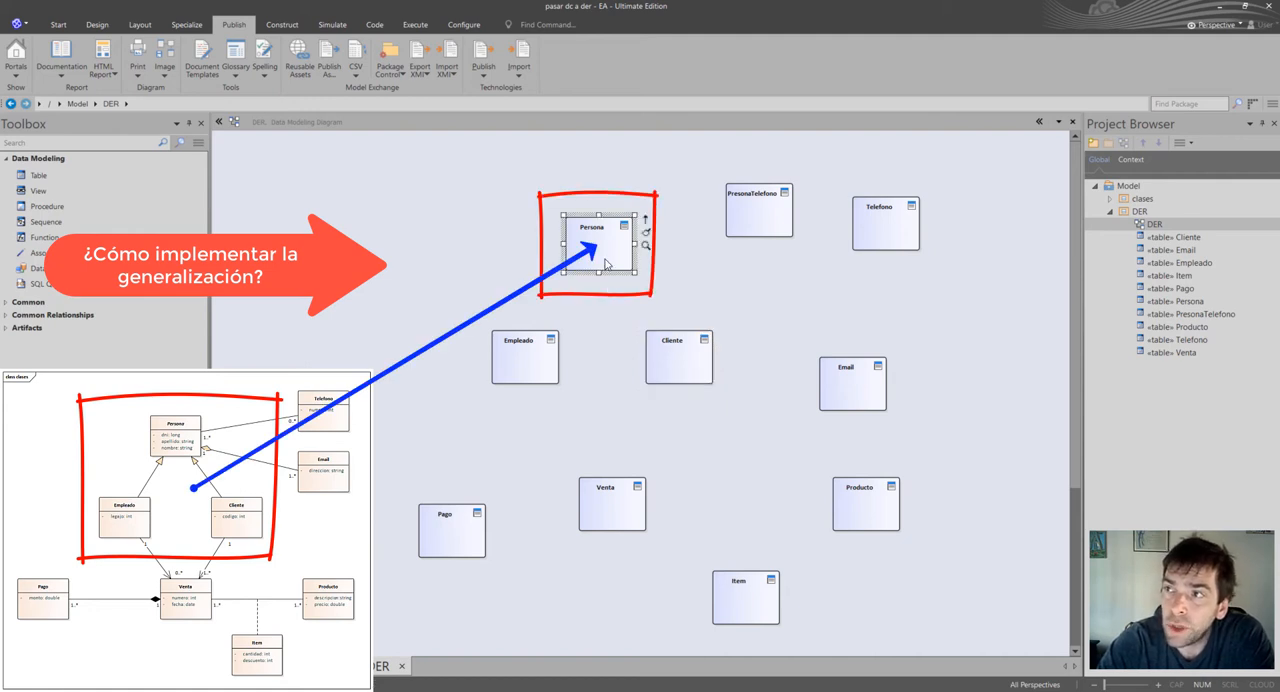
drag(452, 323, 743, 410)
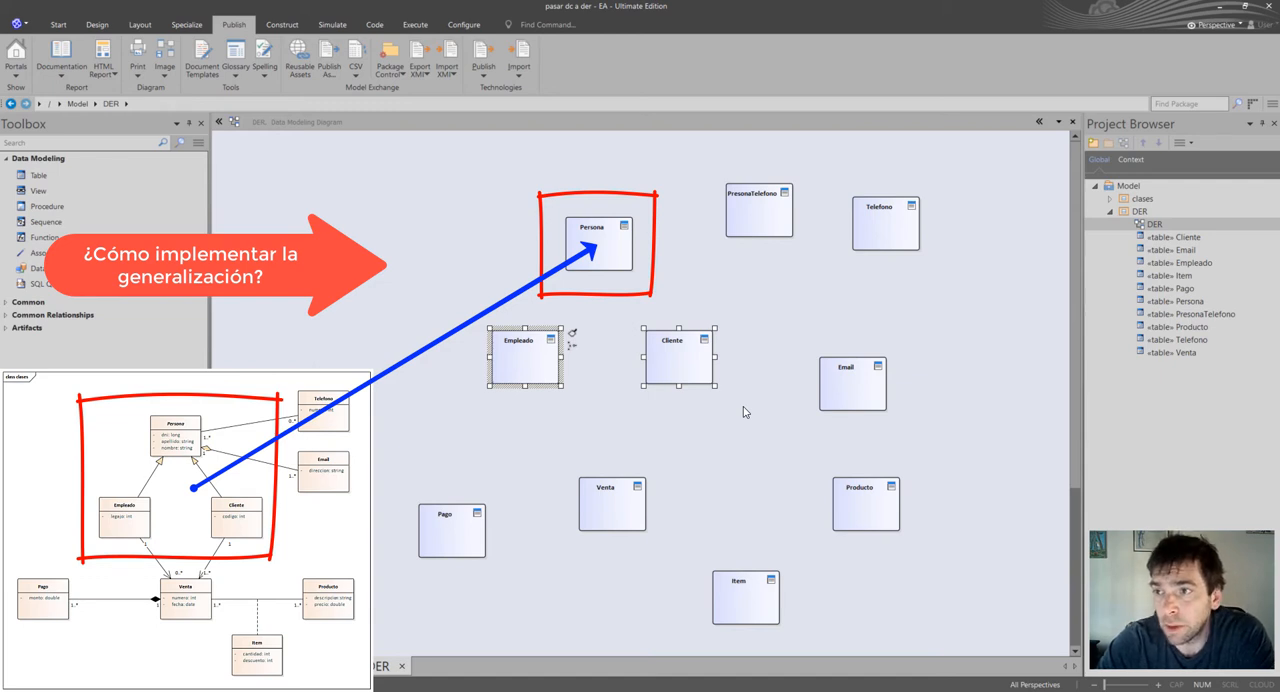
click(612, 258)
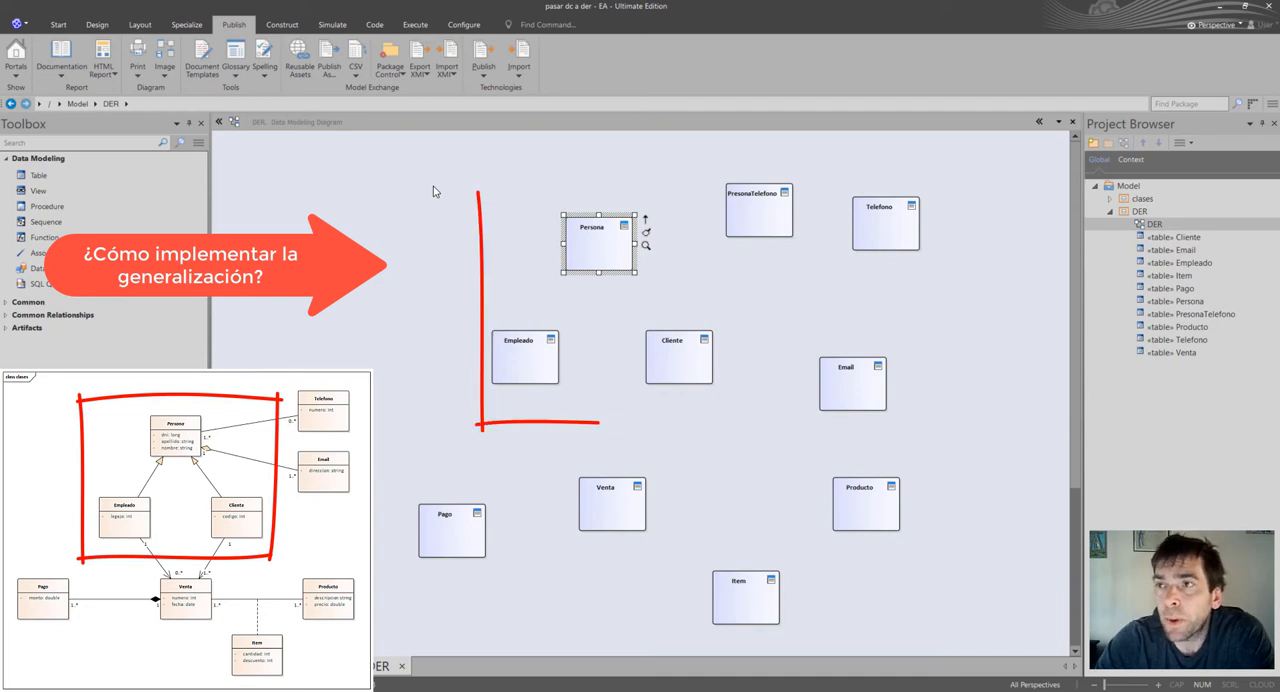
mouse_move(433, 186)
mouse_down()
mouse_move(685, 392)
mouse_move(737, 417)
mouse_move(724, 413)
mouse_up()
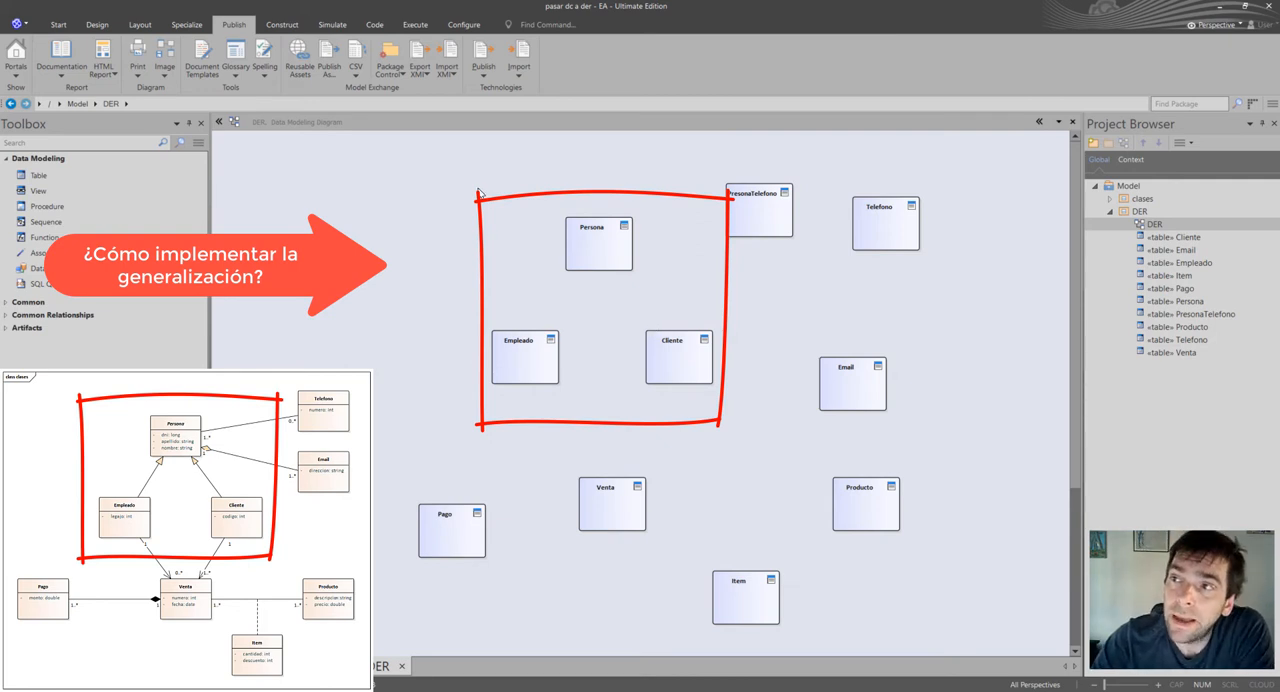
drag(467, 181, 721, 421)
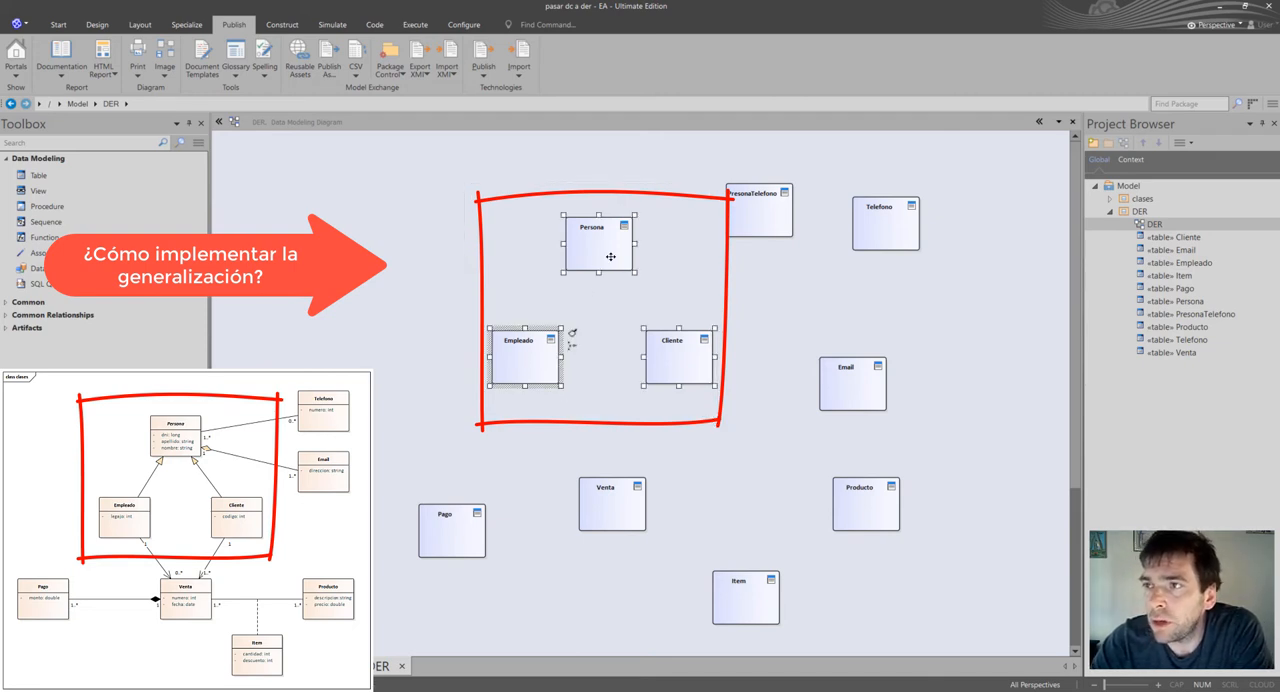
click(638, 300)
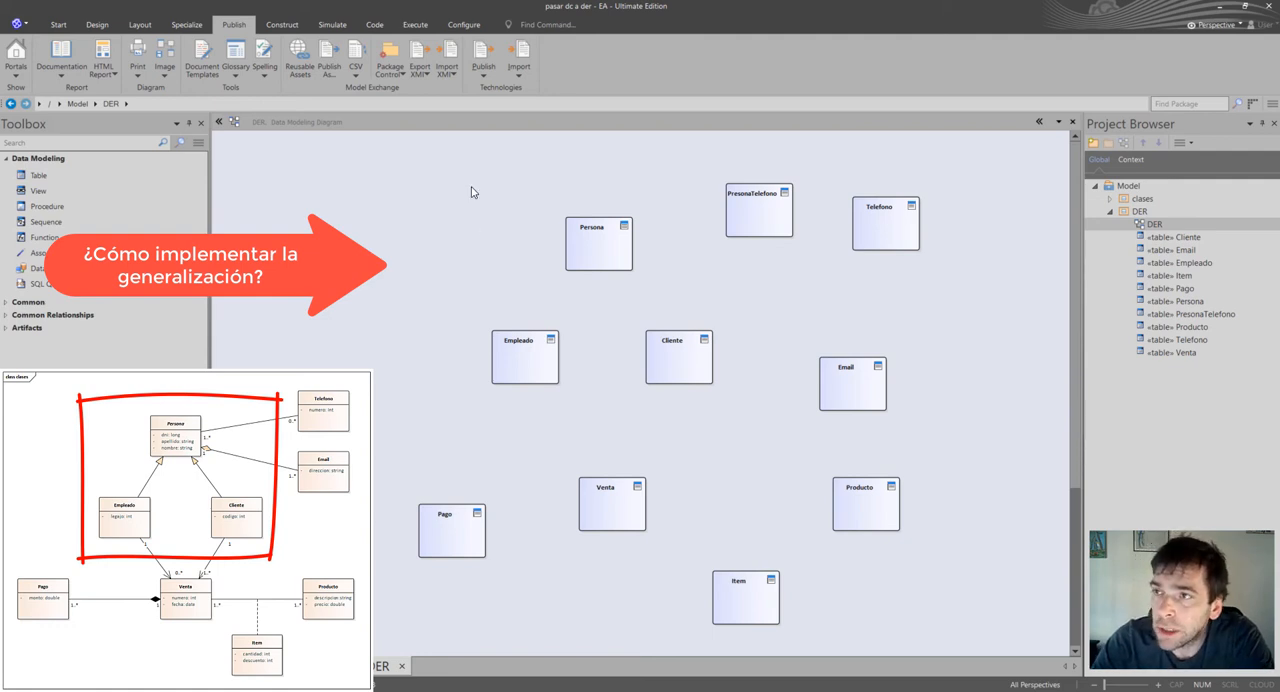
drag(471, 187, 723, 430)
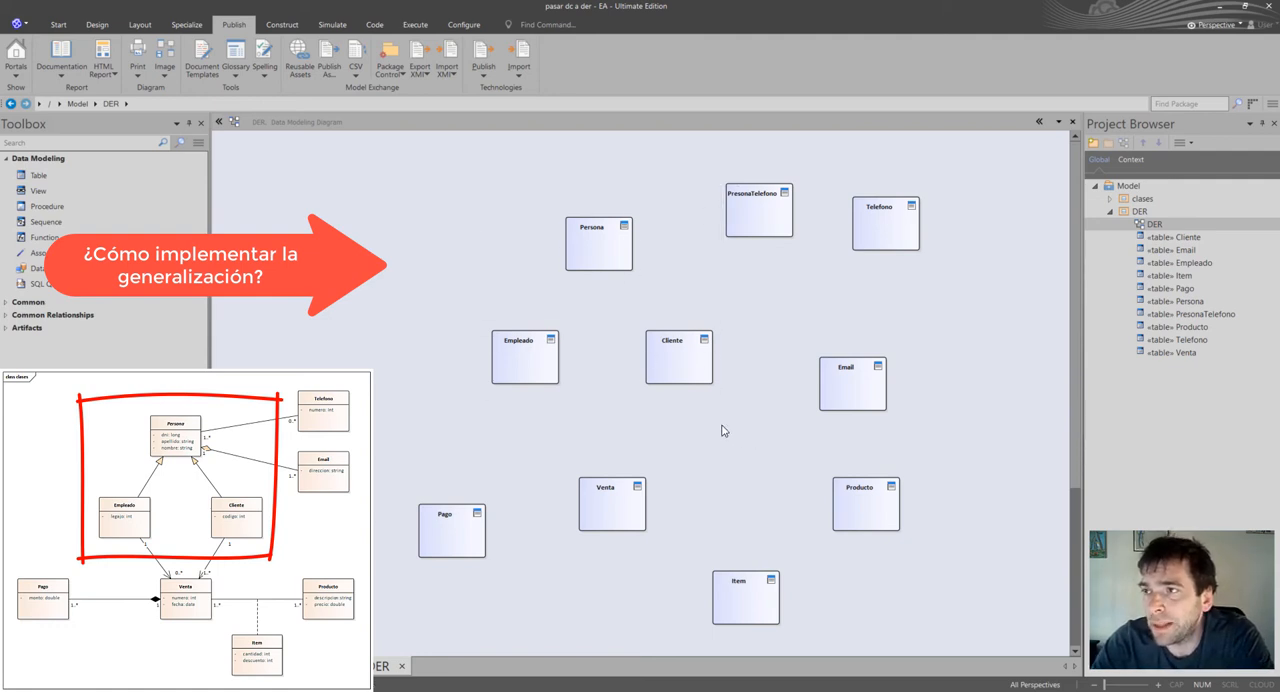
click(723, 430)
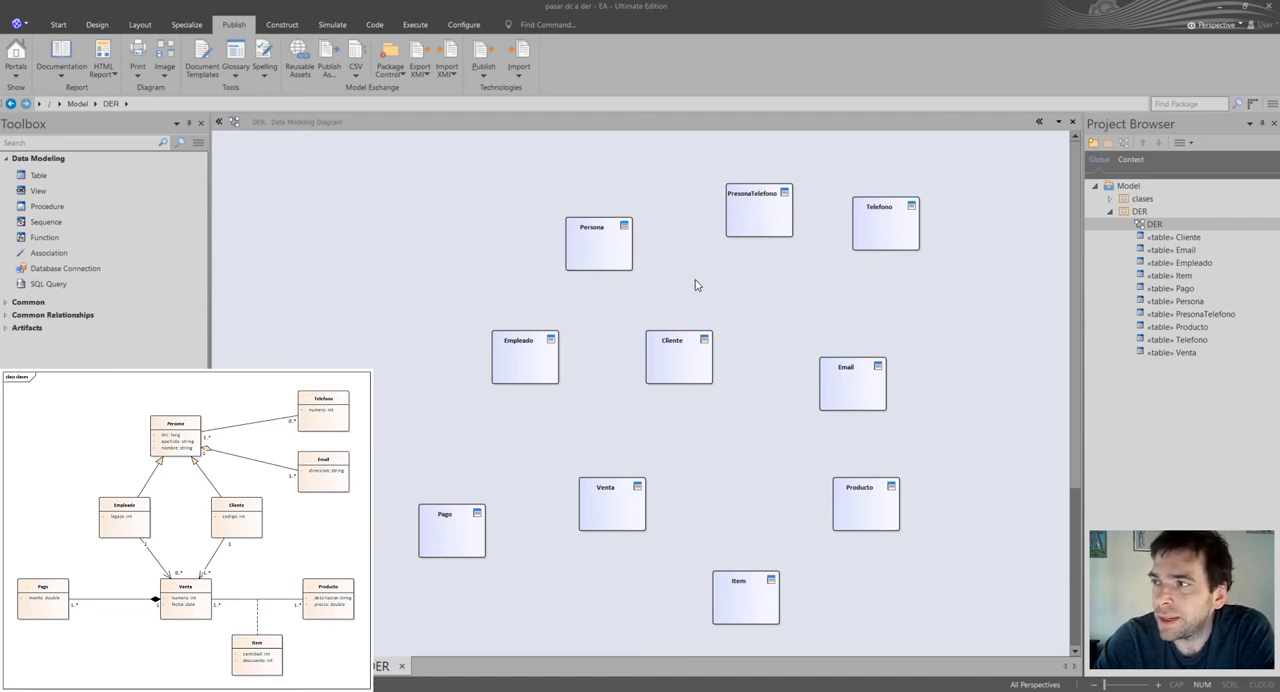
Open the properties of the Persona table and dock them across the lower part of the workspace.
click(596, 255)
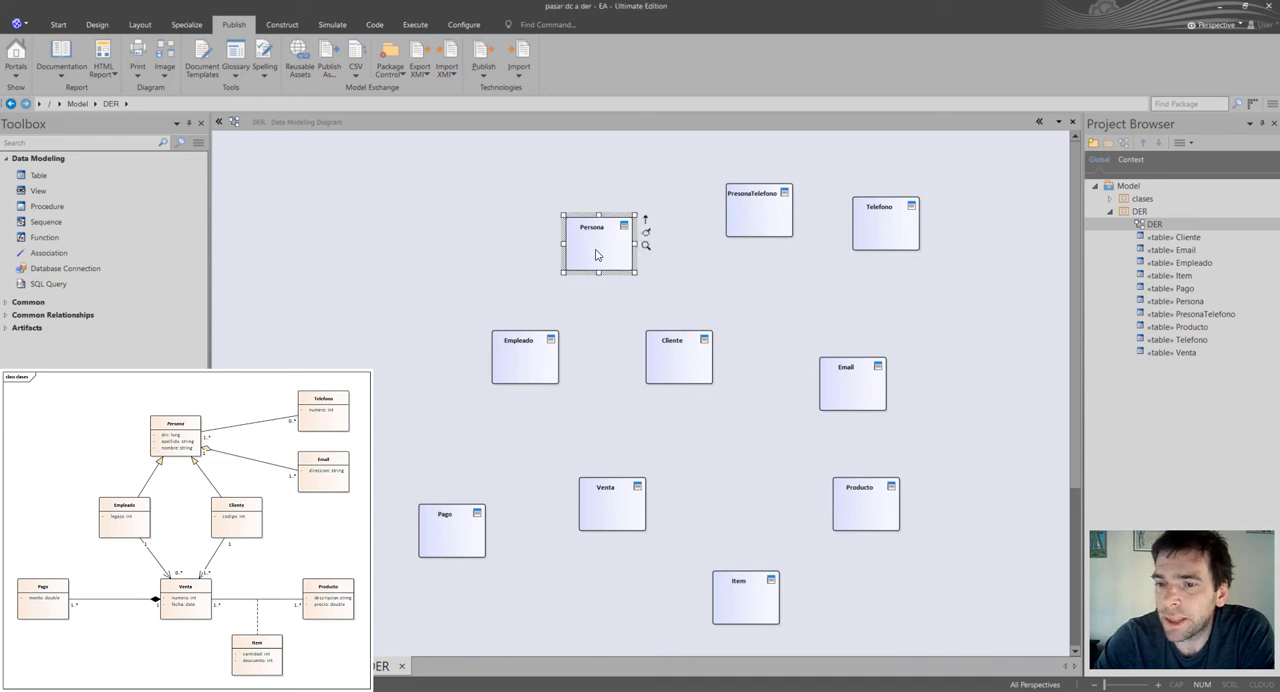
right_click(596, 255)
mouse_move(658, 292)
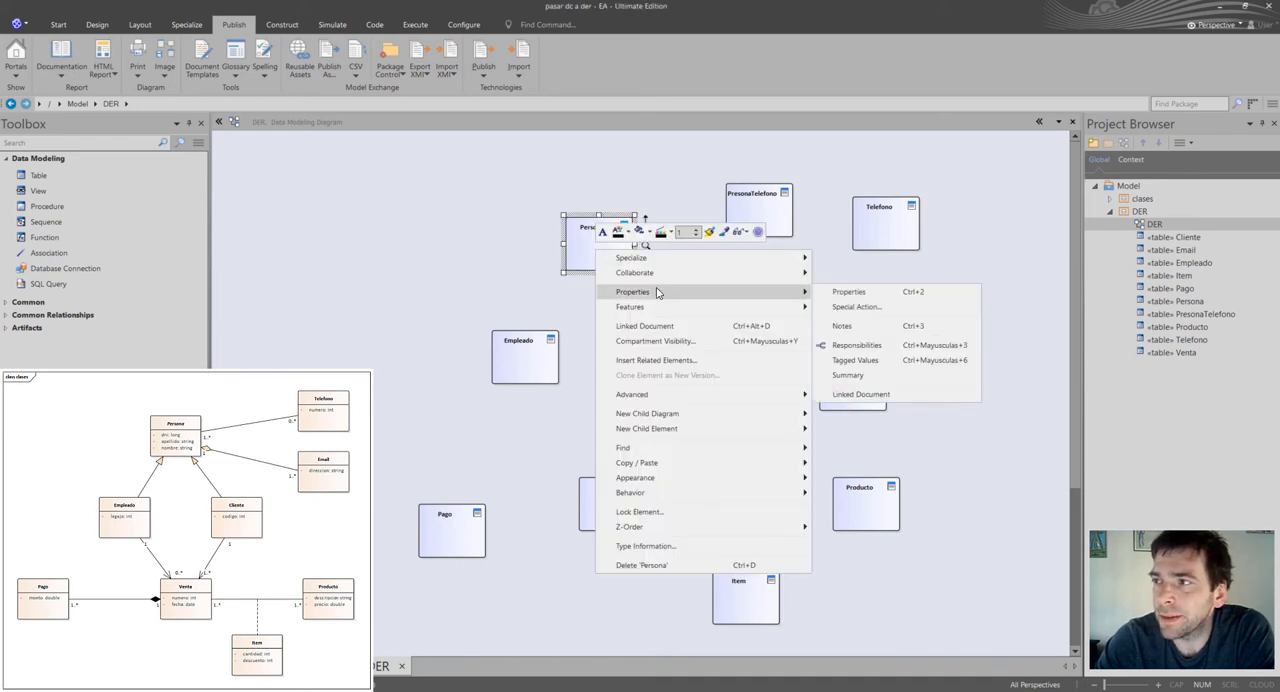
click(850, 292)
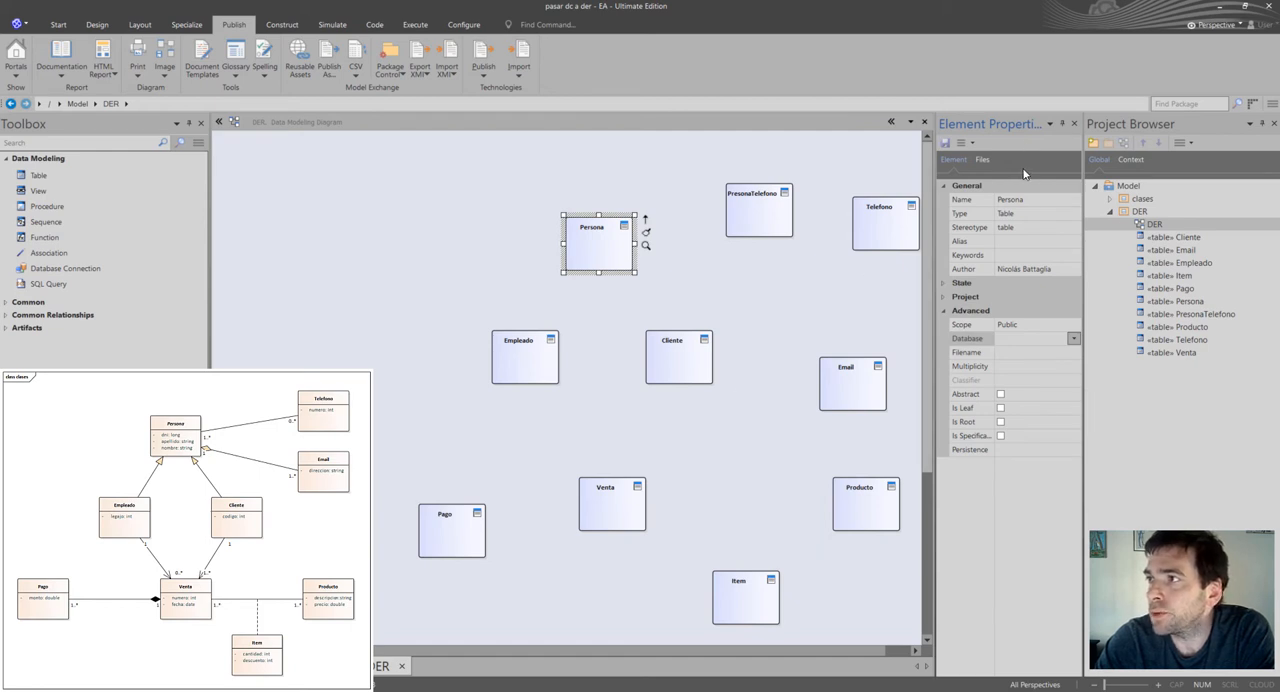
drag(1023, 125, 634, 658)
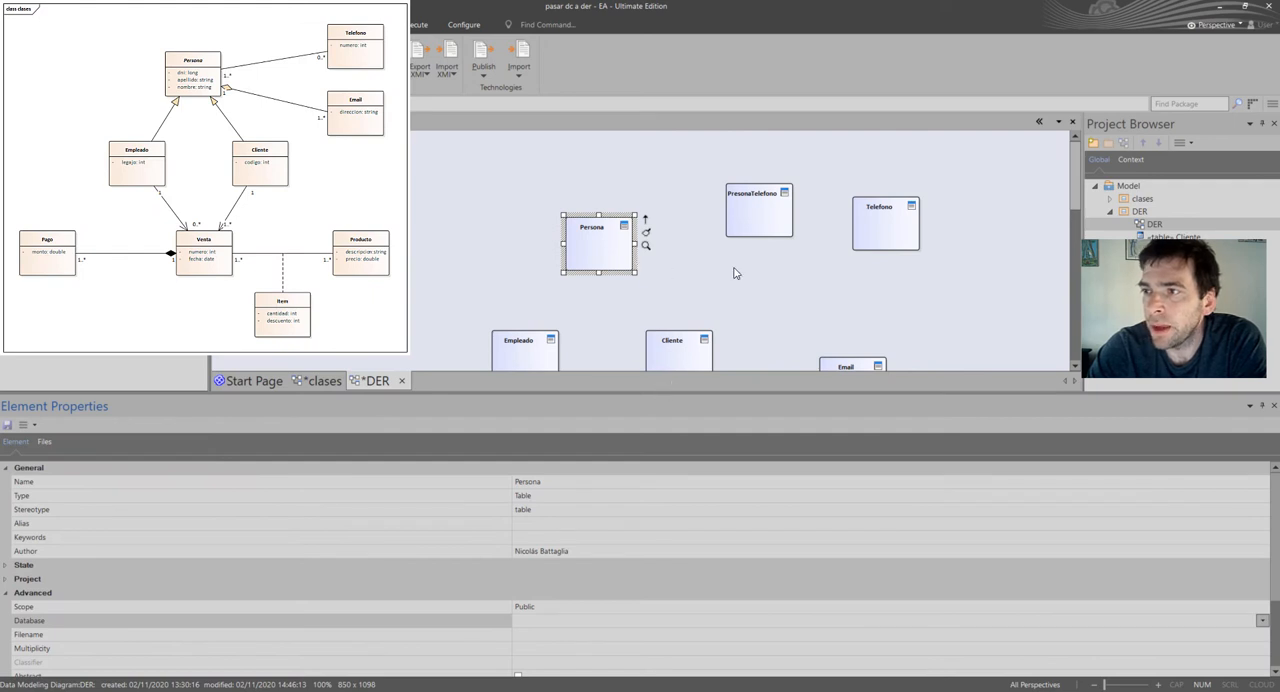
Set the Persona table's database to SQL Server 2012 in its advanced properties.
click(578, 193)
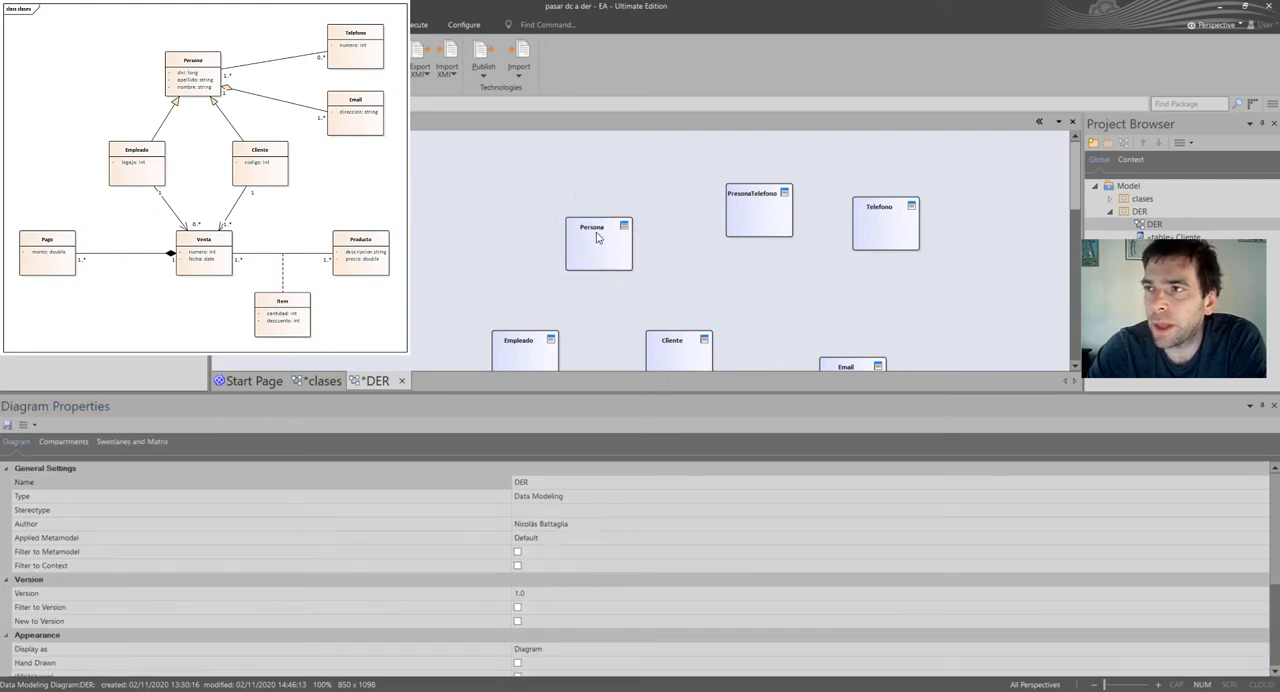
click(598, 237)
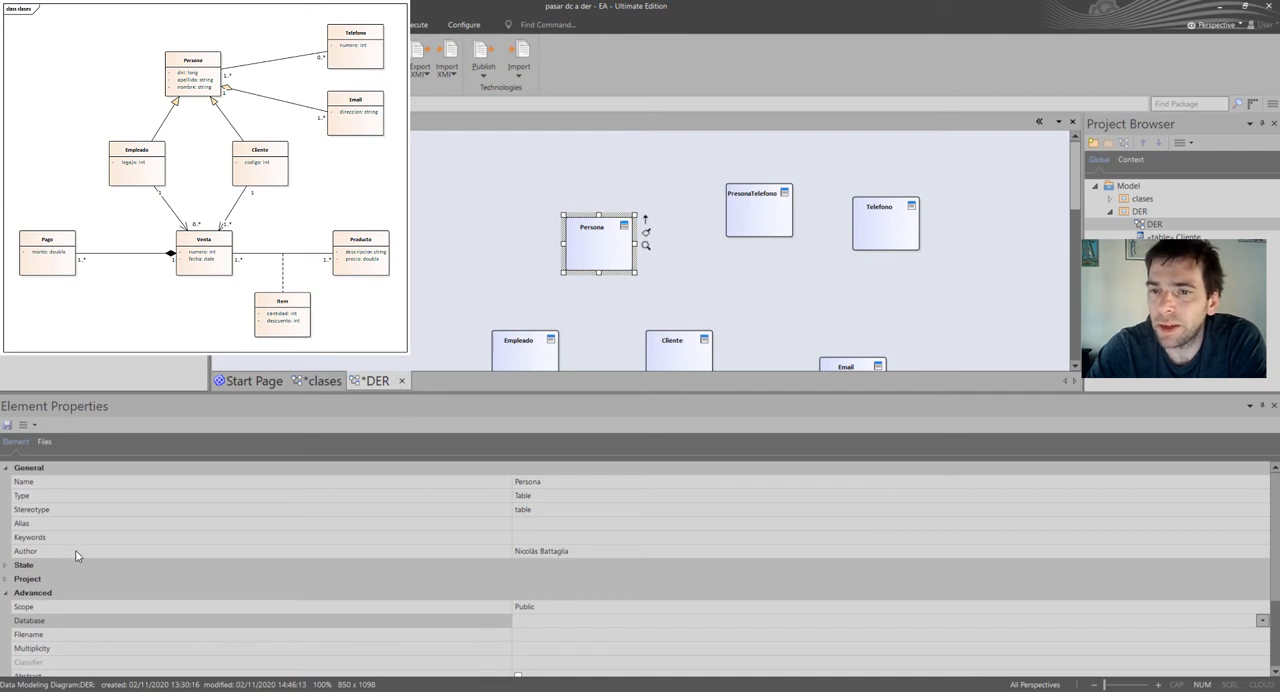
click(7, 594)
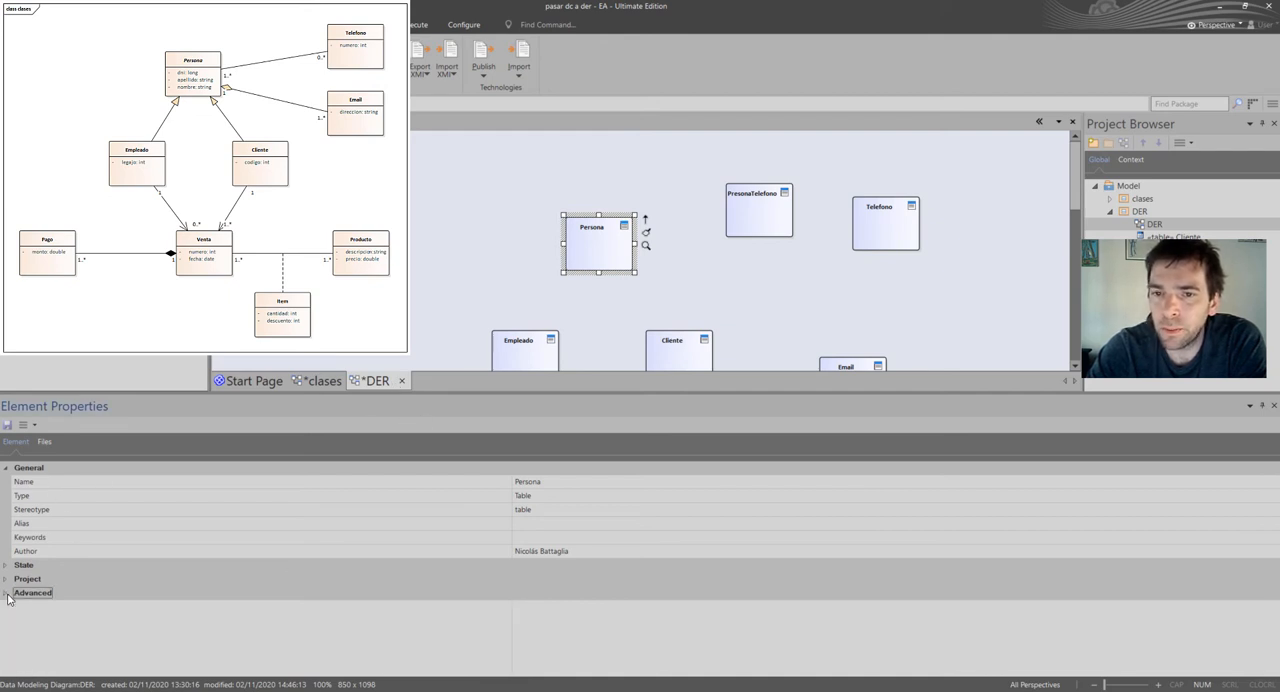
click(7, 594)
scroll(98, 638, down, 2)
scroll(164, 645, down, 2)
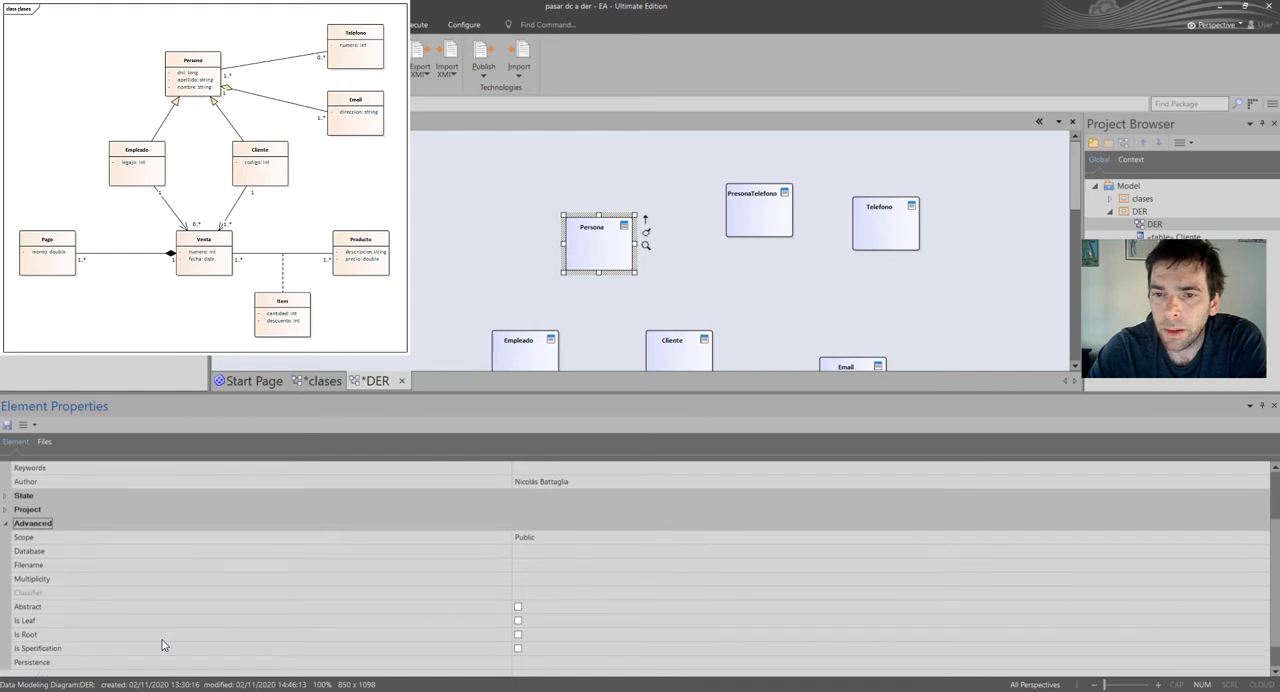
scroll(166, 640, up, 1)
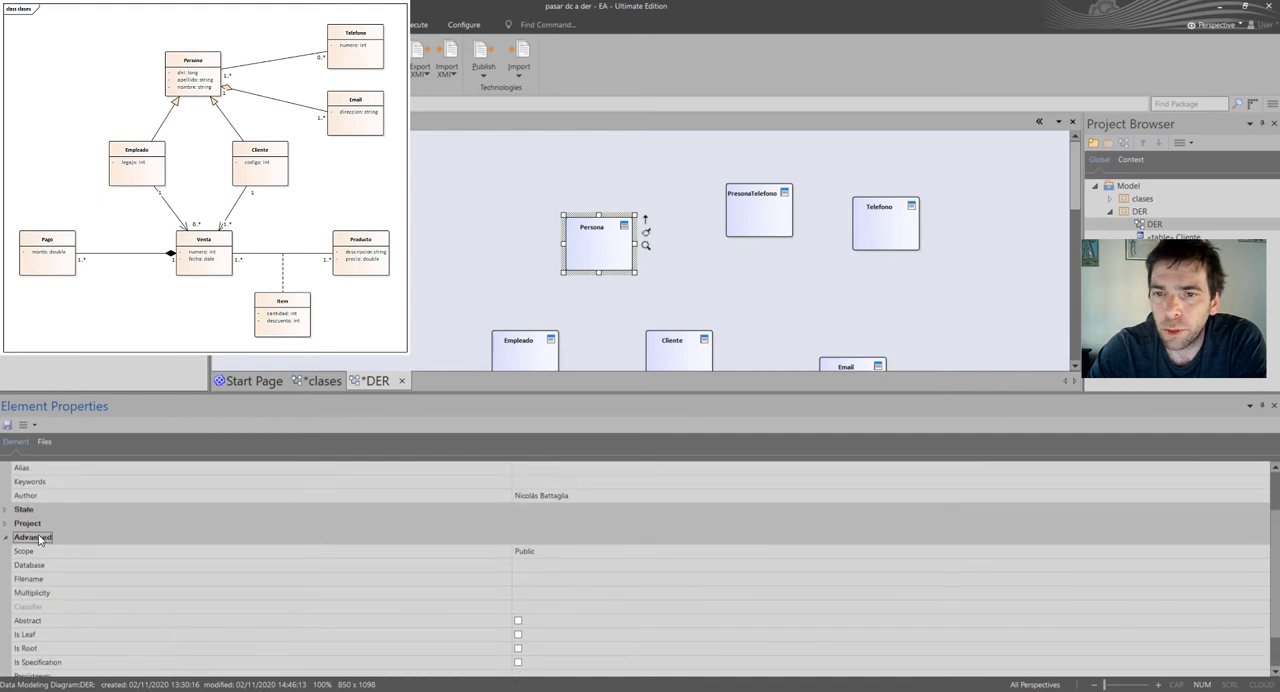
click(569, 568)
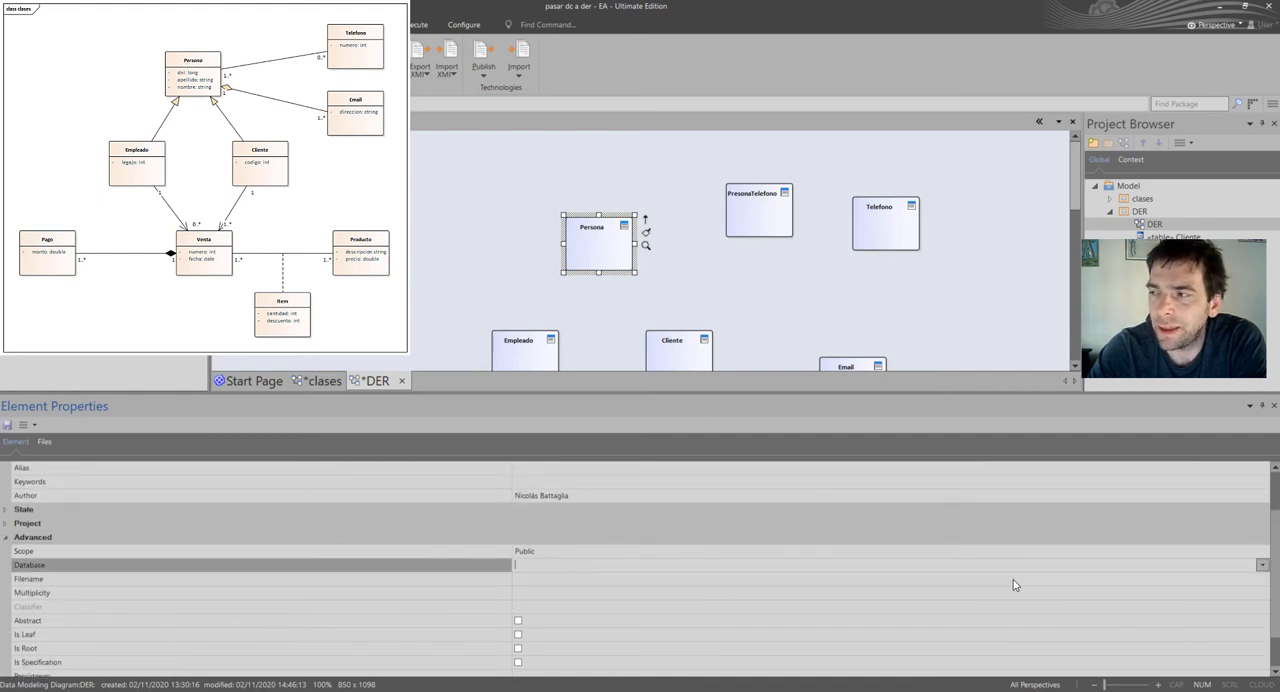
click(1261, 566)
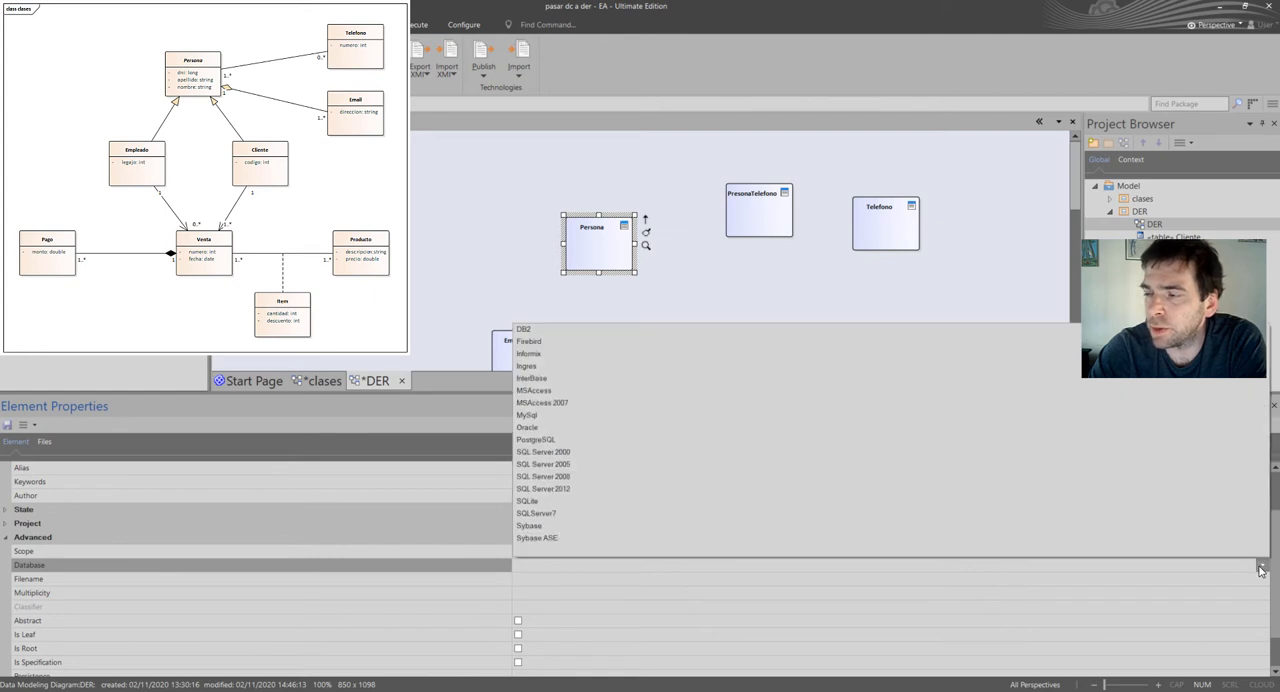
click(566, 489)
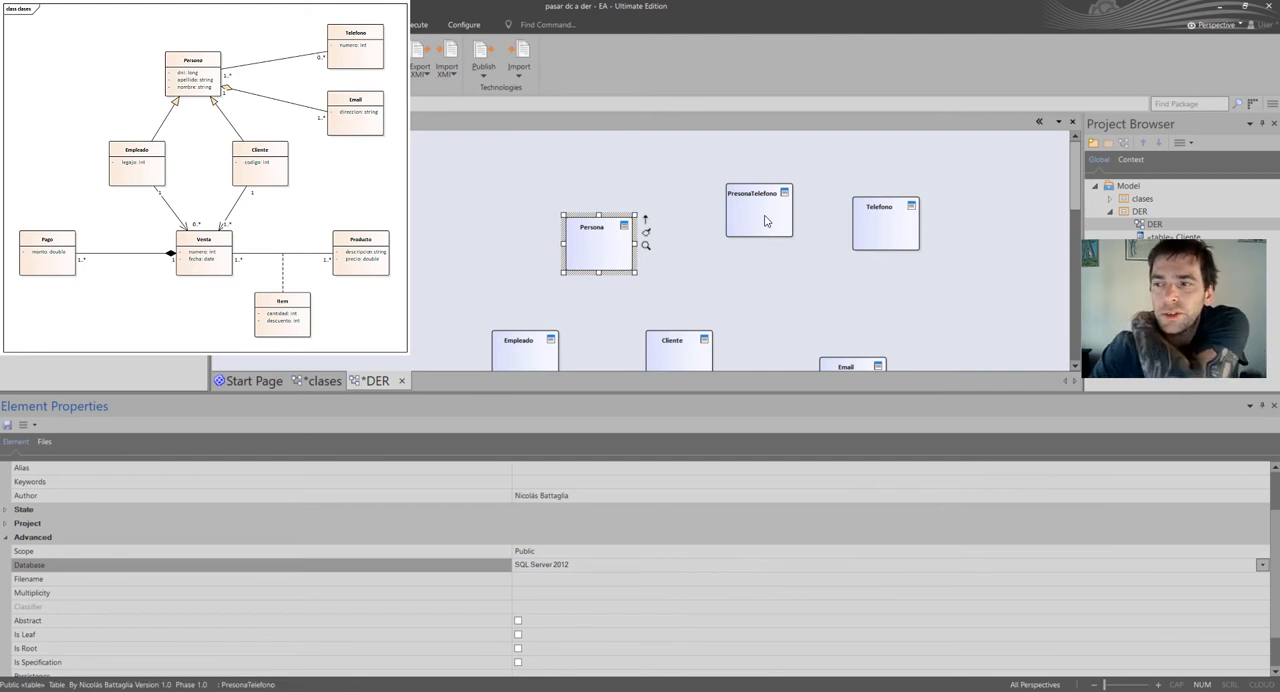
Set the PresonaTelefono table's database to SQL Server 2012, keeping its scope Public.
click(765, 221)
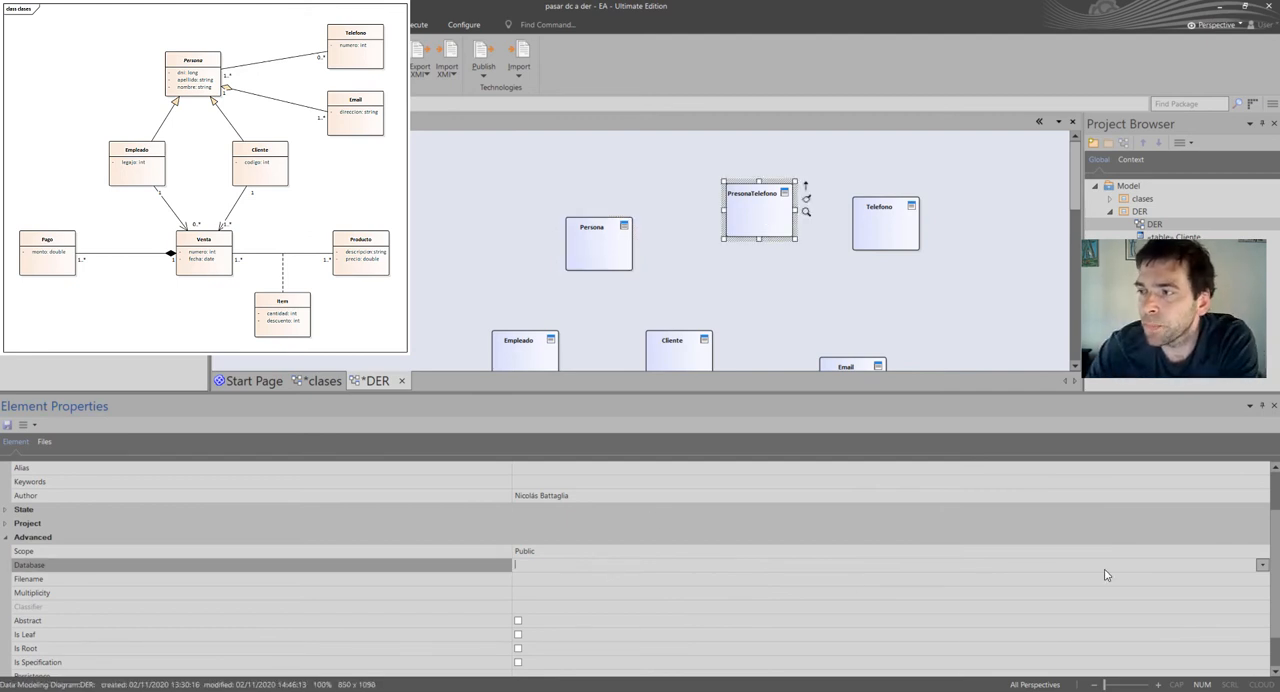
click(1262, 552)
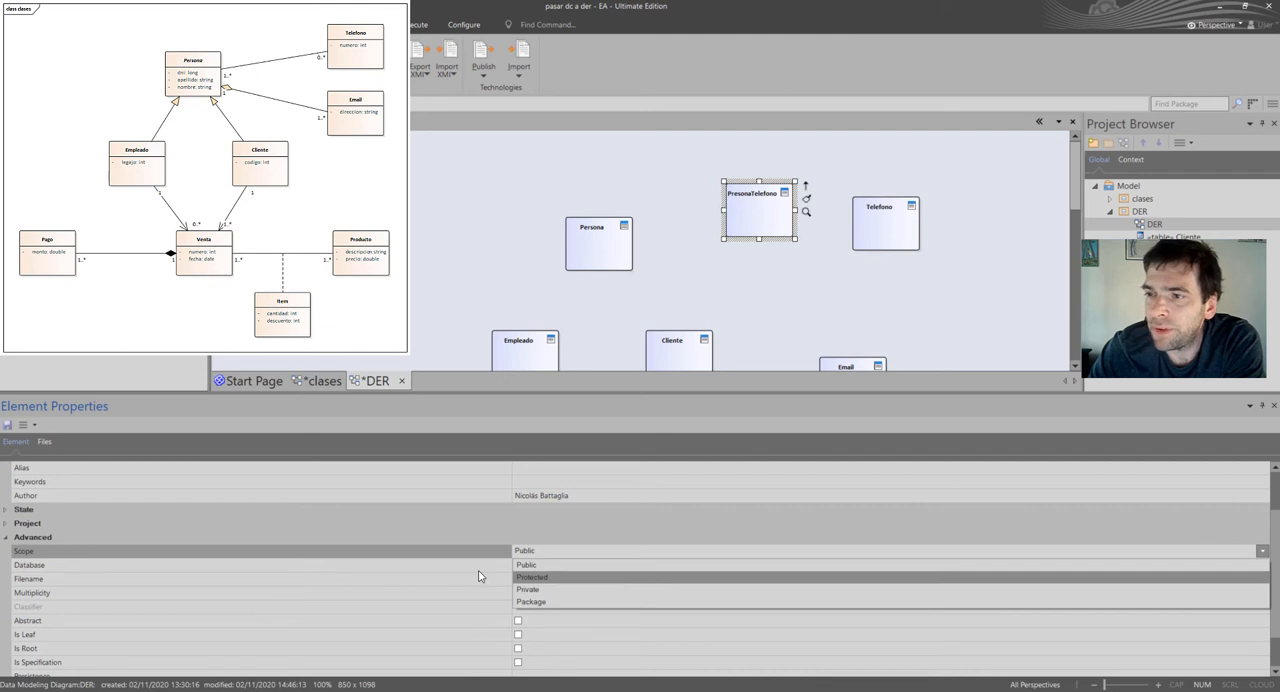
click(572, 566)
click(572, 566)
click(1263, 565)
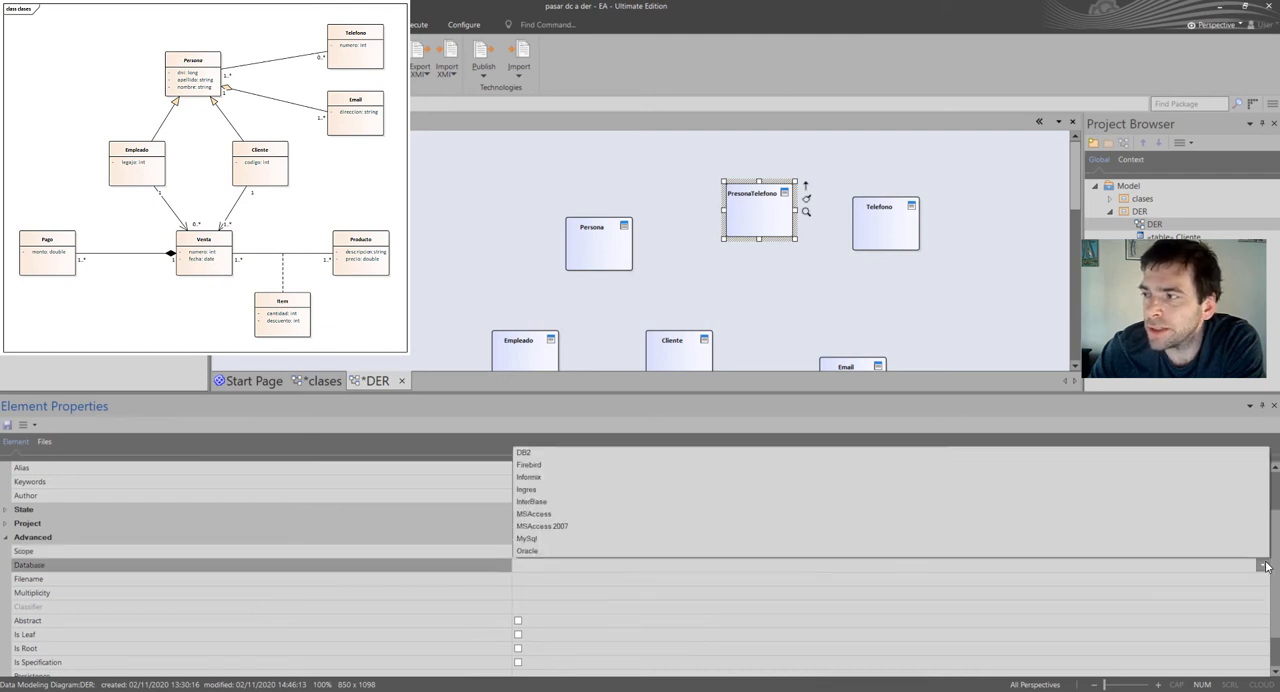
click(629, 491)
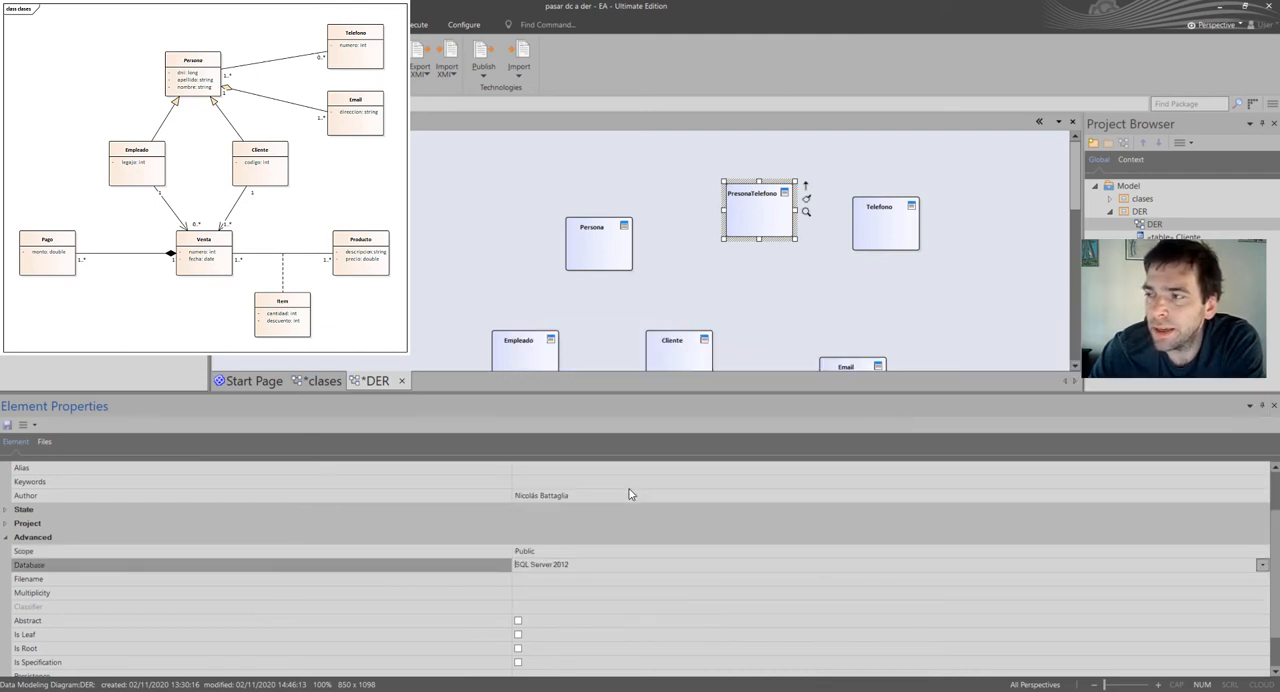
Set the database of the remaining tables, including Telefono and Venta, to SQL Server 2012.
click(883, 225)
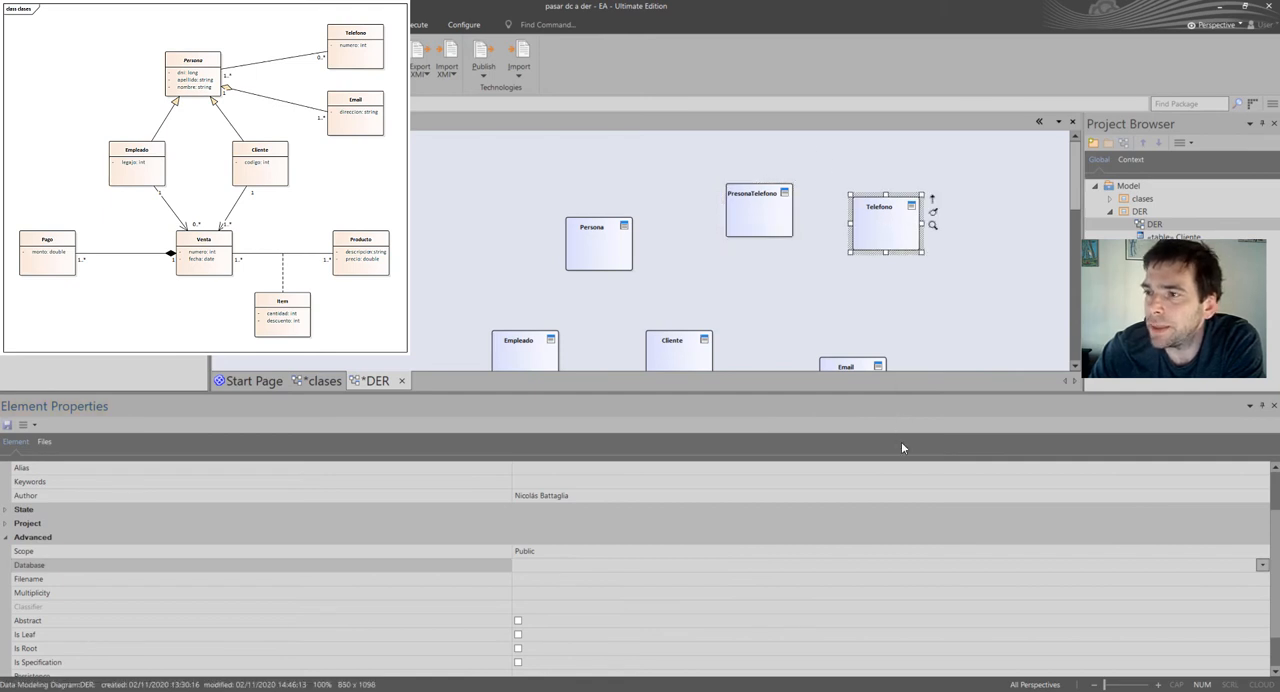
click(1258, 566)
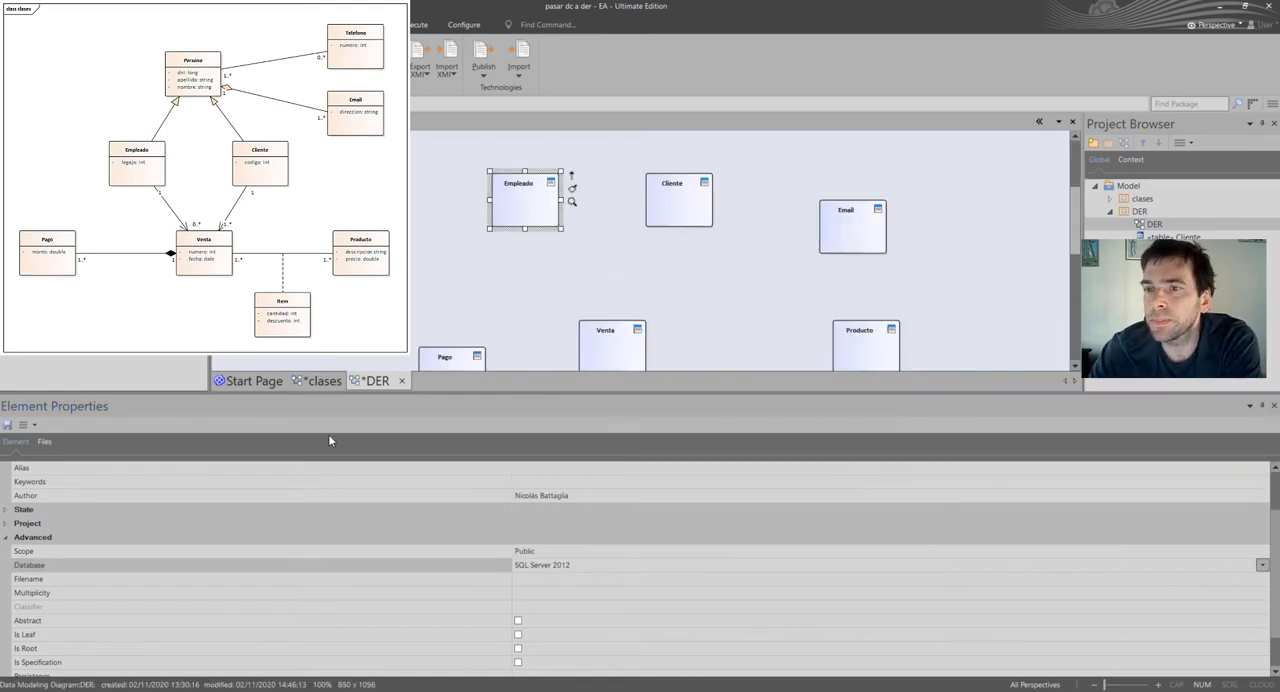
click(1263, 565)
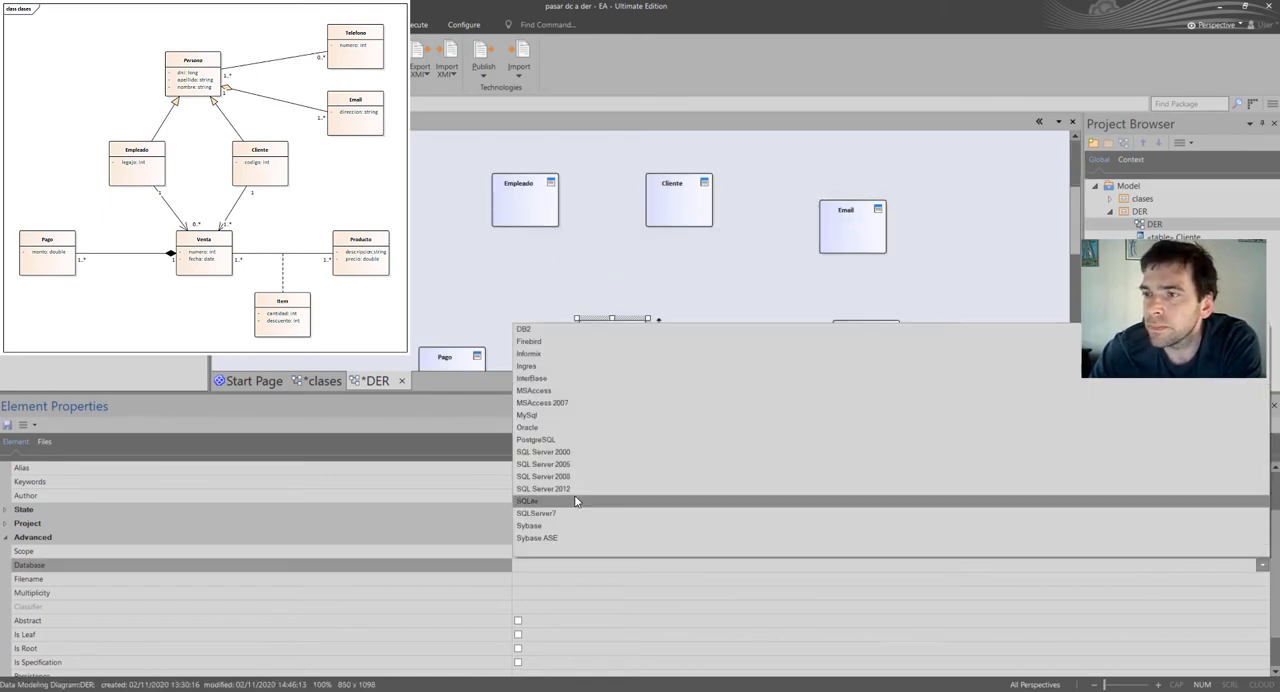
click(694, 487)
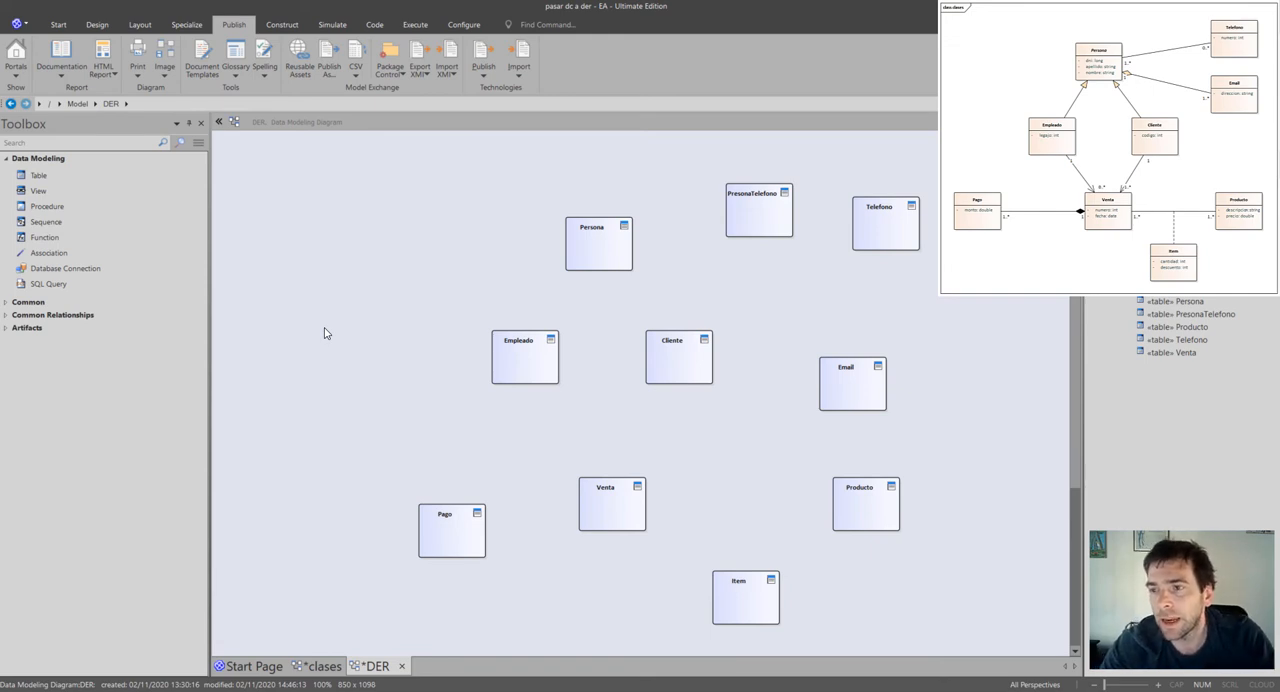
Open the column editor of the Persona table and move its window fully into view.
click(594, 251)
double_click(594, 251)
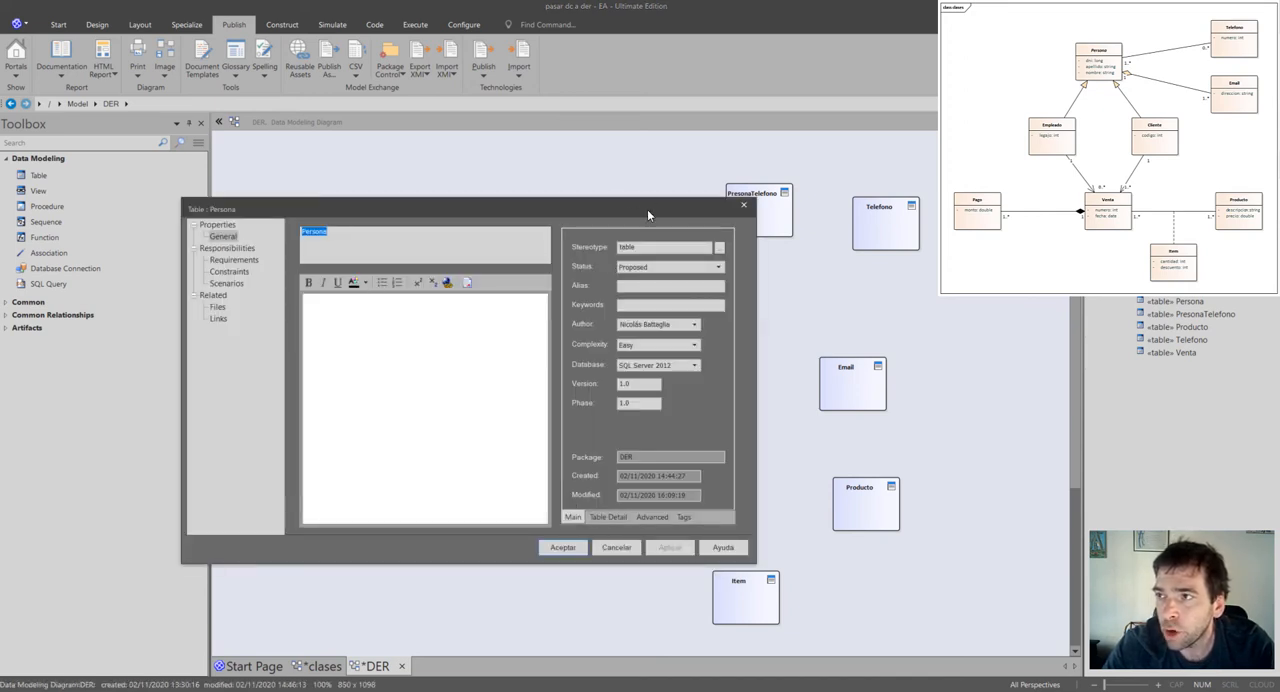
drag(647, 209, 651, 210)
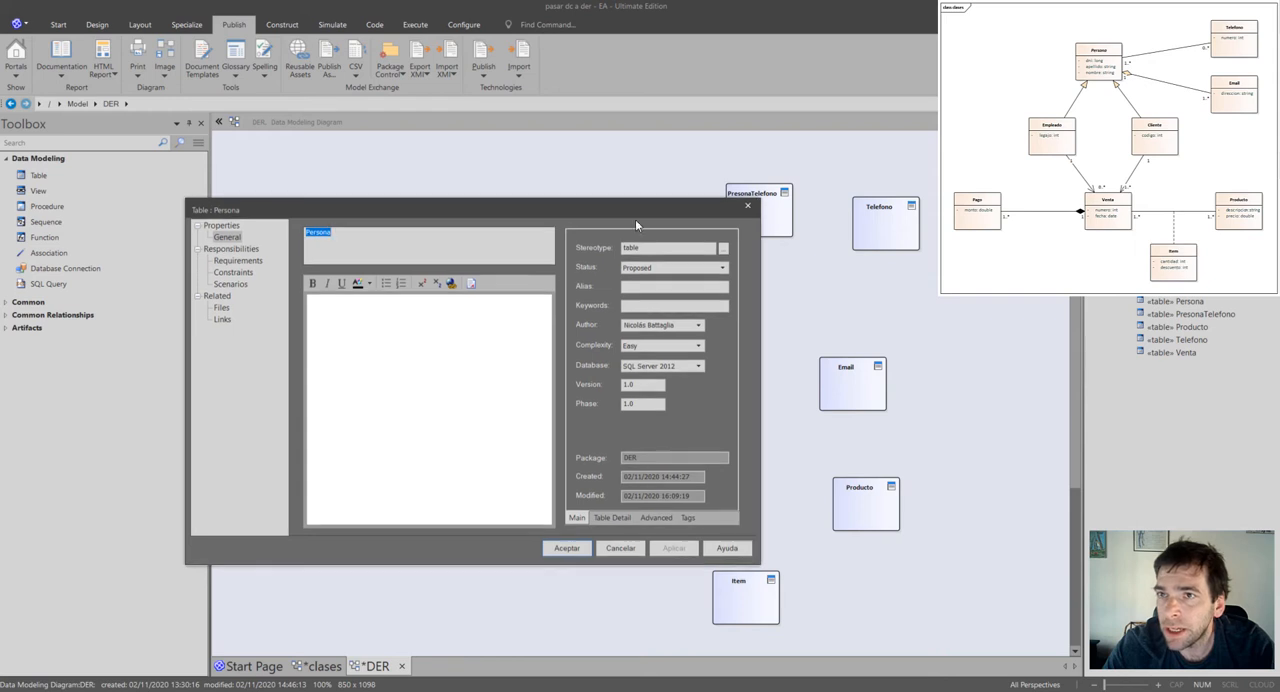
click(604, 519)
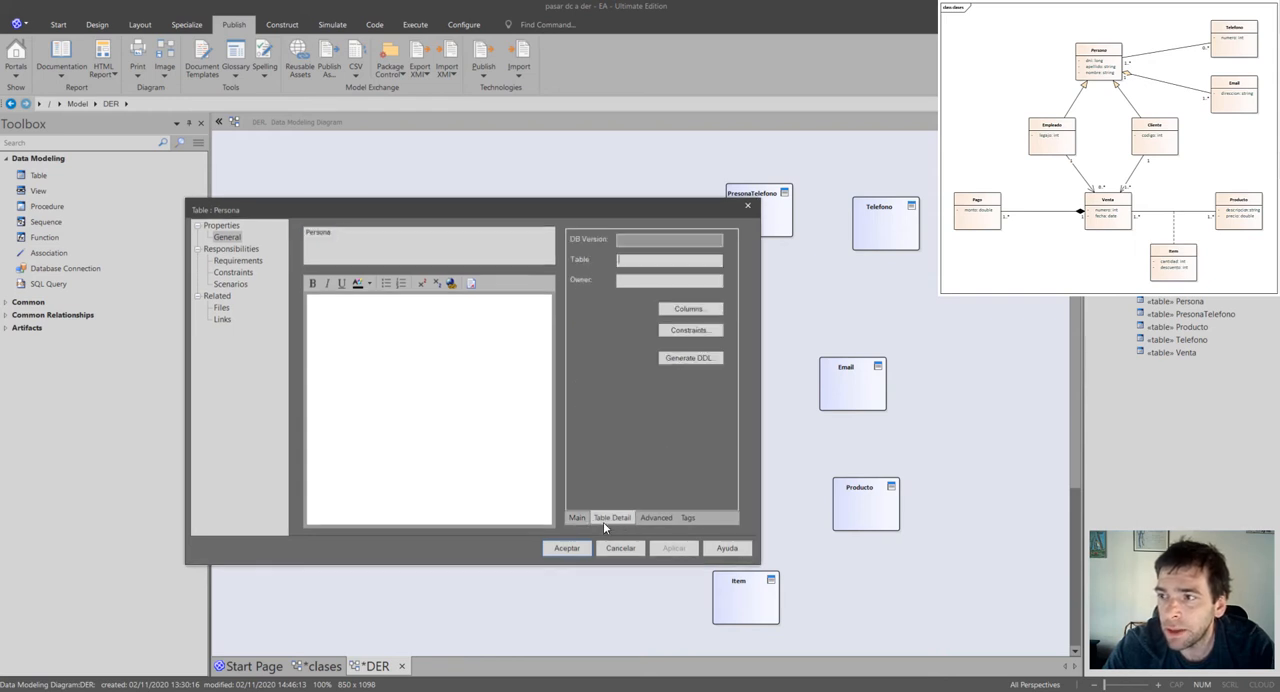
click(690, 310)
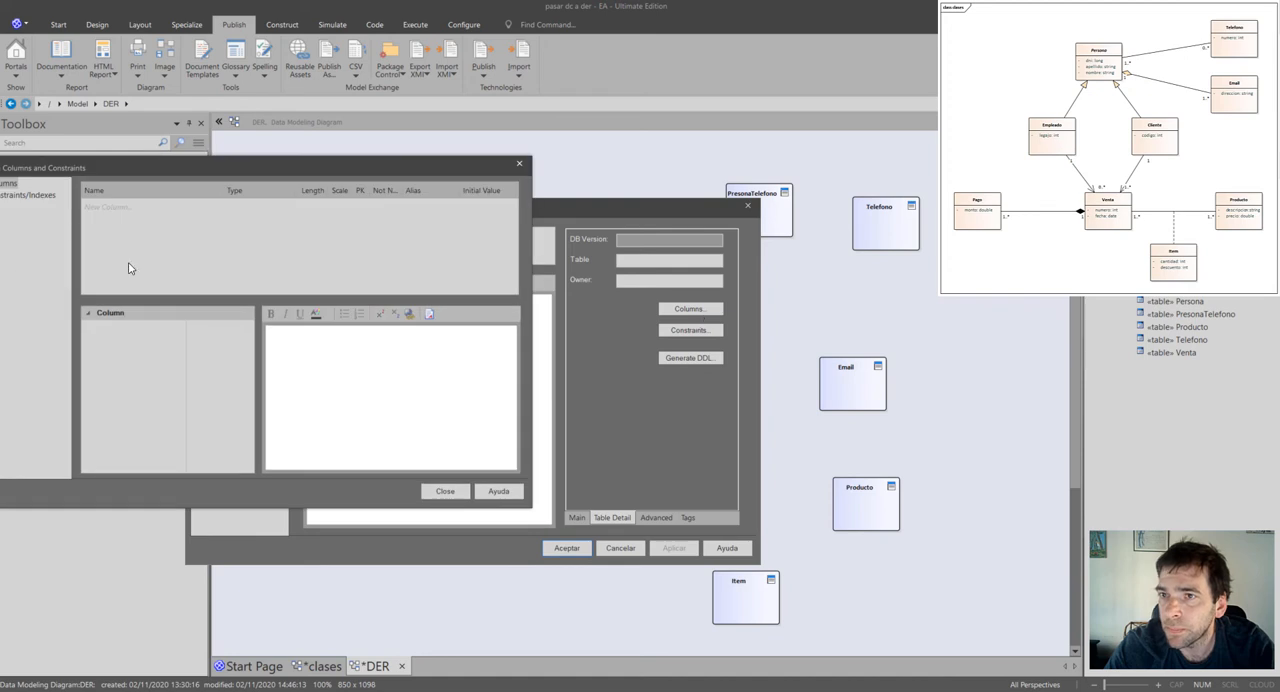
drag(138, 175, 433, 313)
Add the columns dni, apellido and nombre to the Persona table.
click(276, 213)
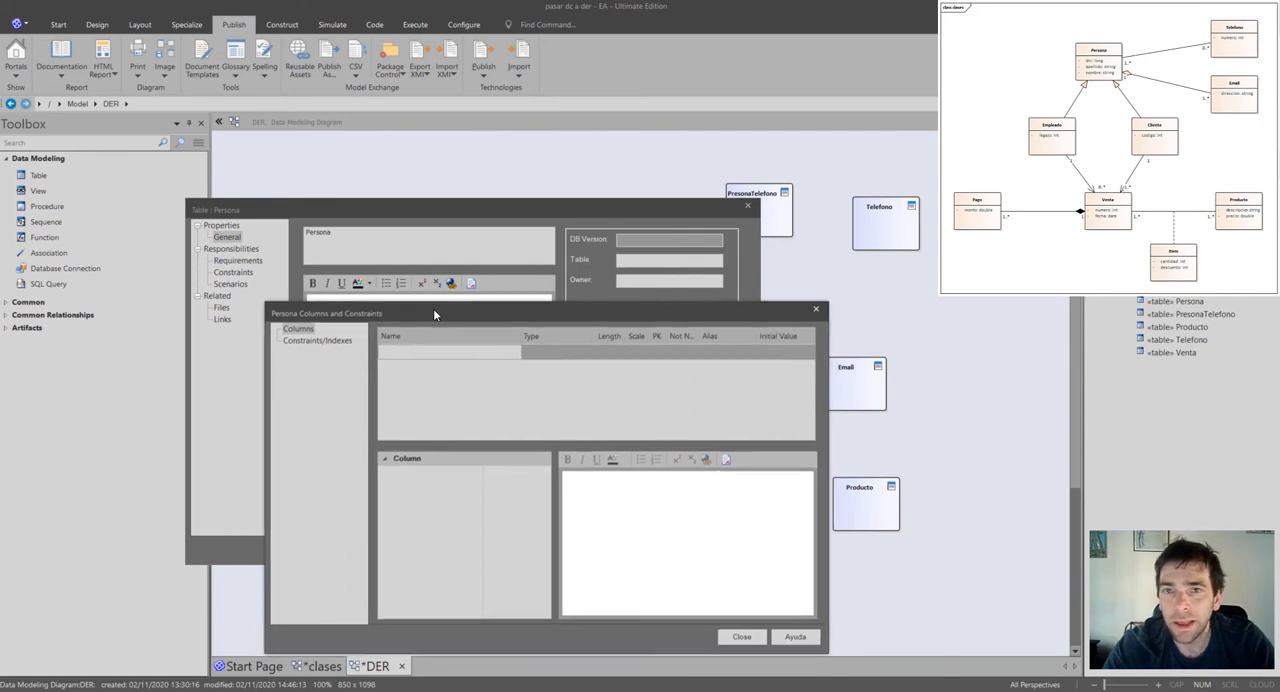
text(dni)
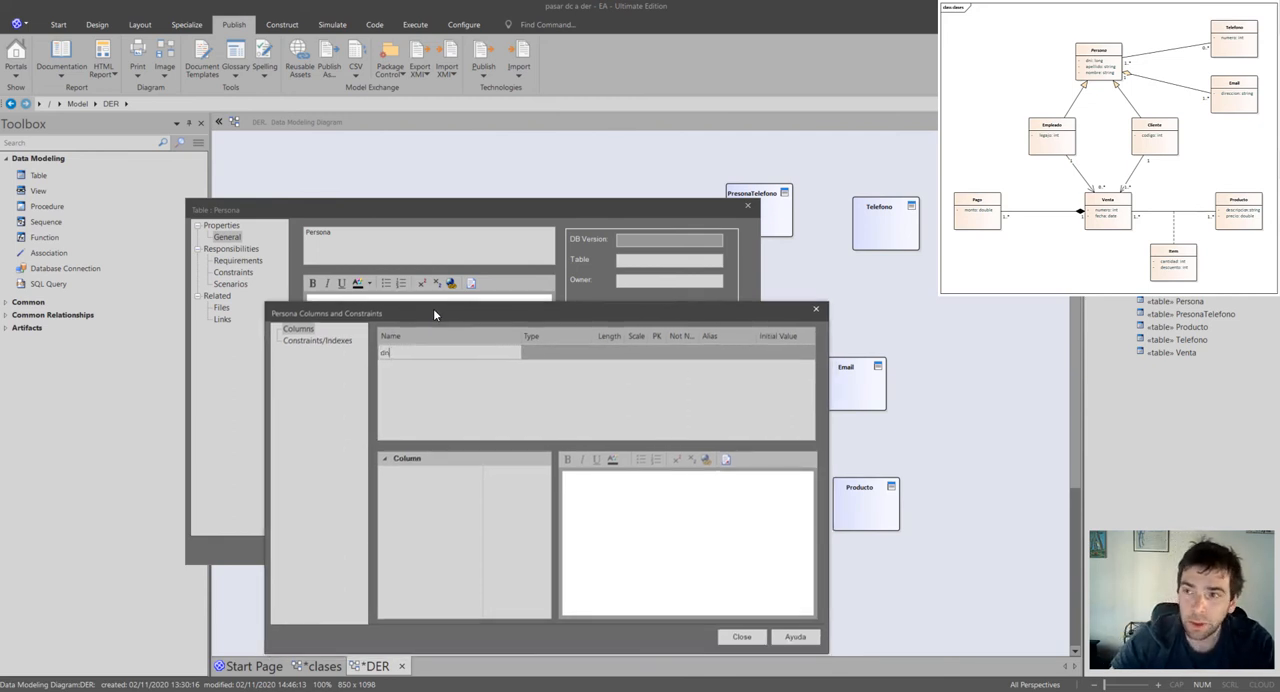
key(Return)
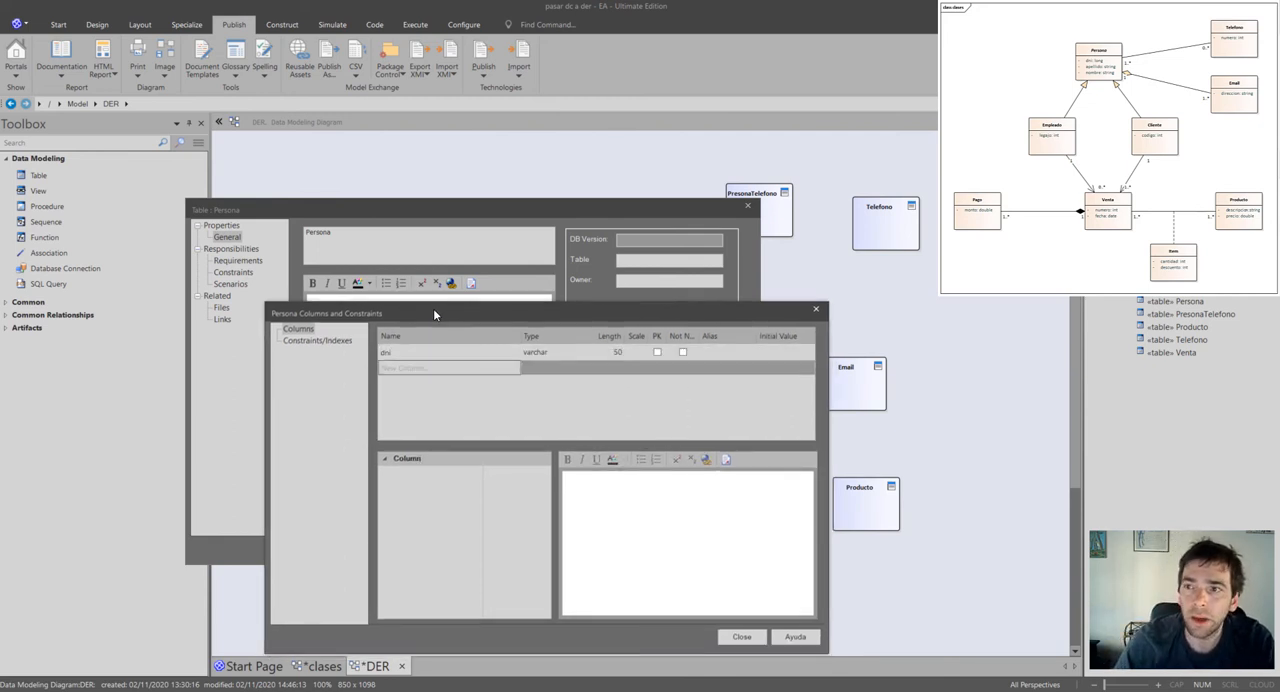
text(apellido)
key(Return)
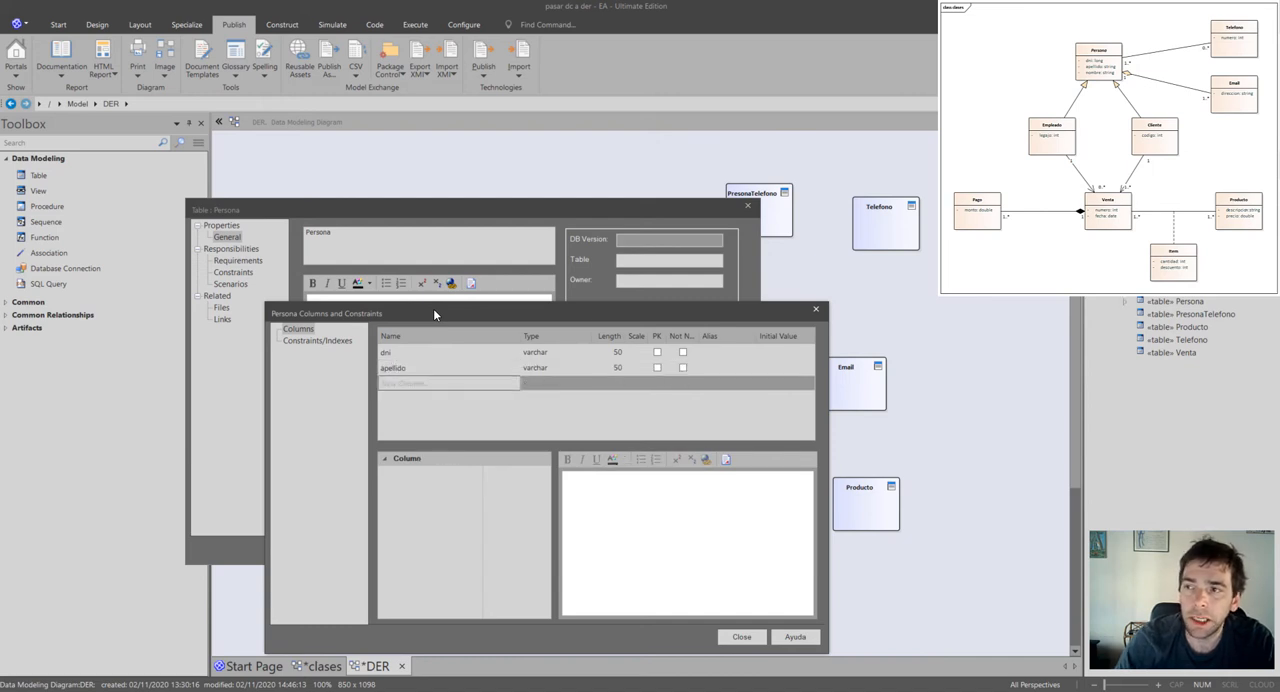
text(nombre)
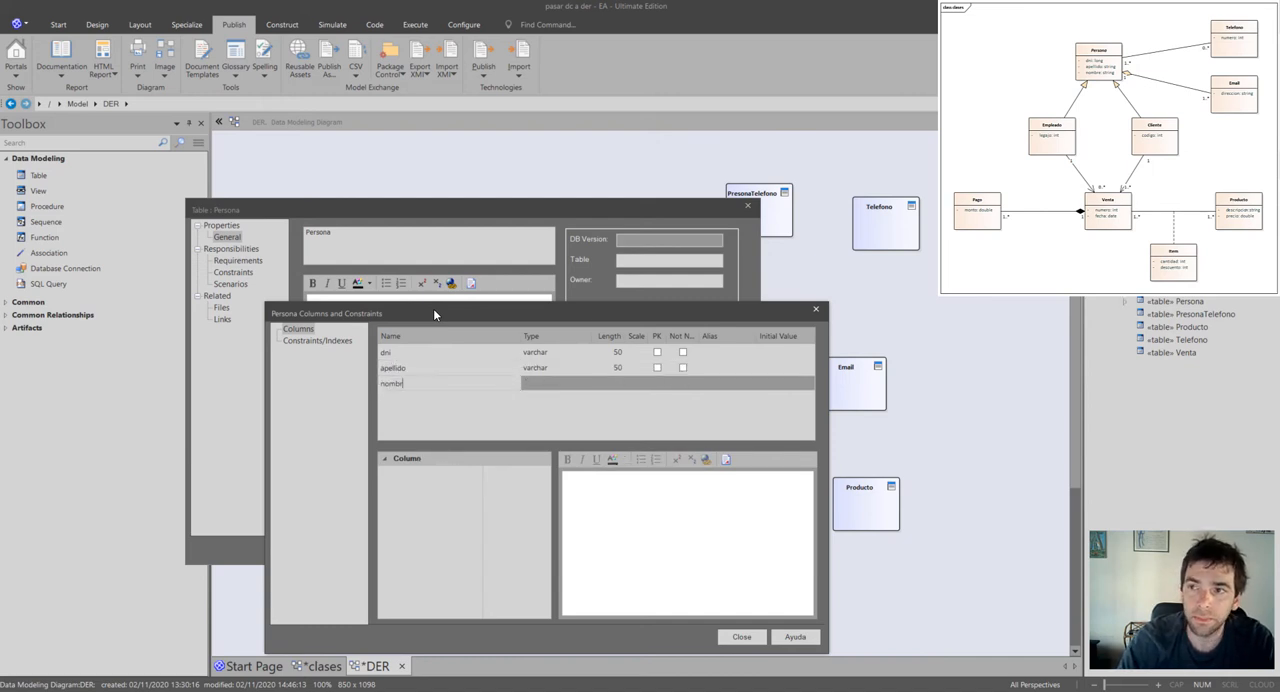
key(Return)
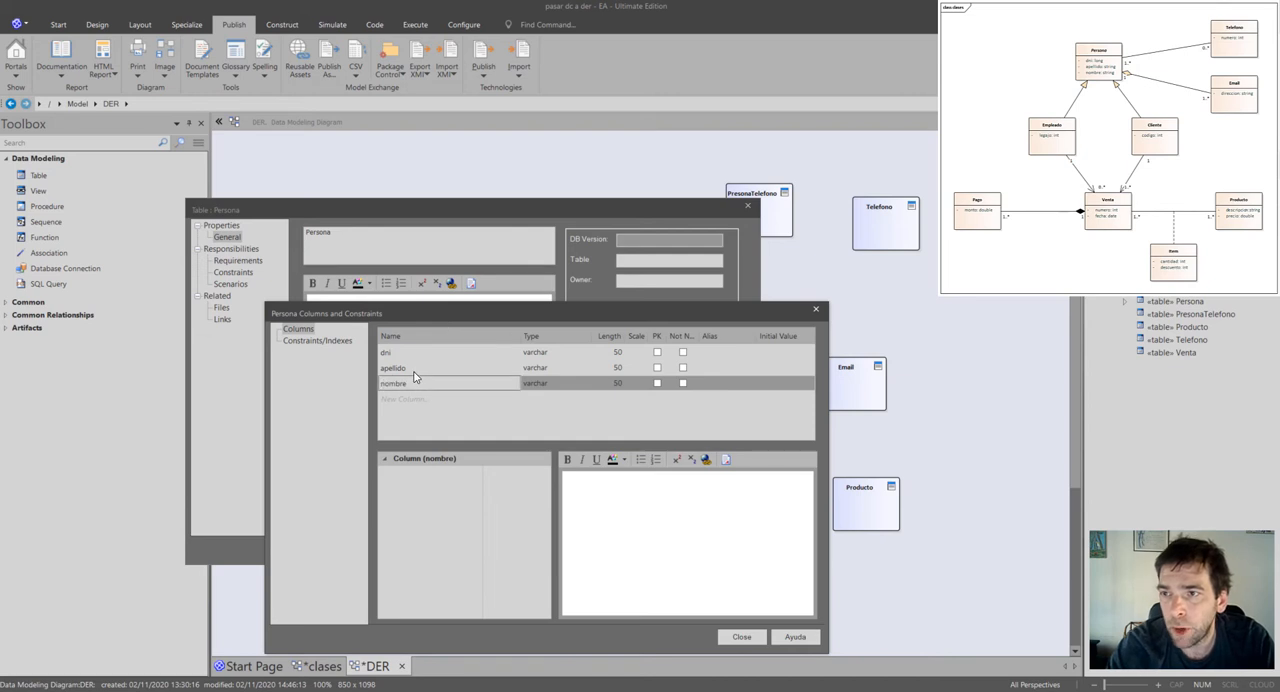
Set Persona's dni column to type bigint, mark it as primary key, and accept the table changes.
click(564, 368)
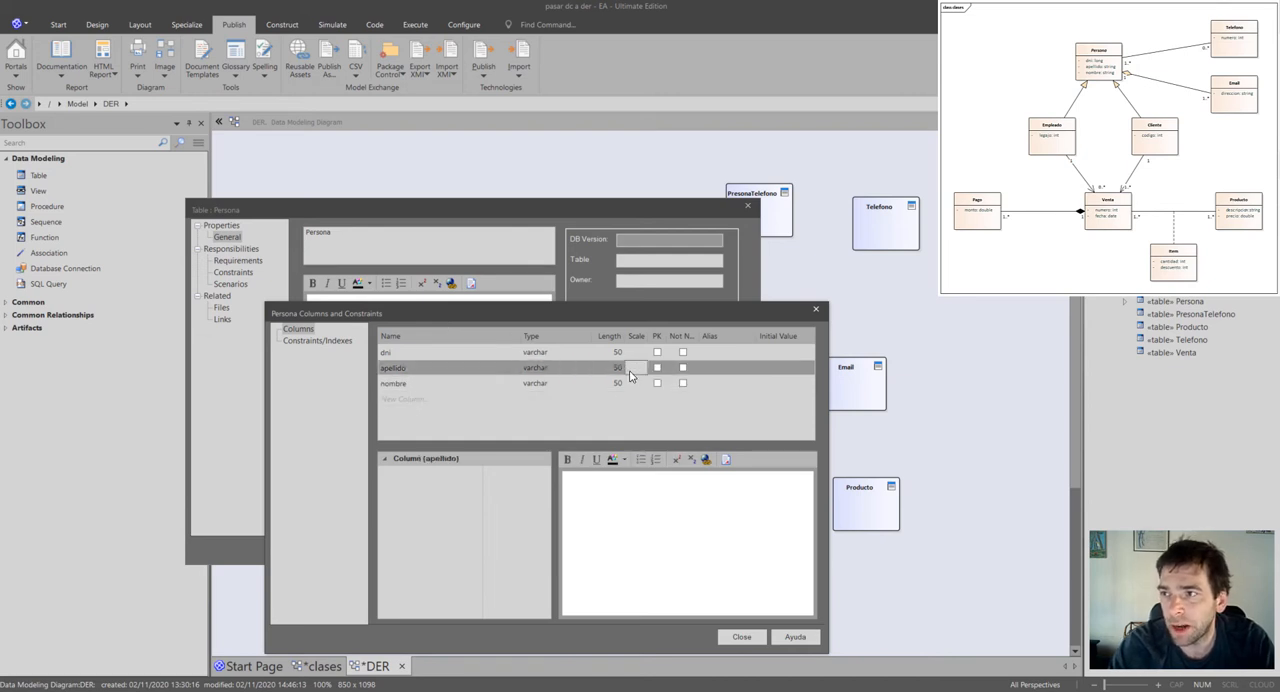
click(554, 353)
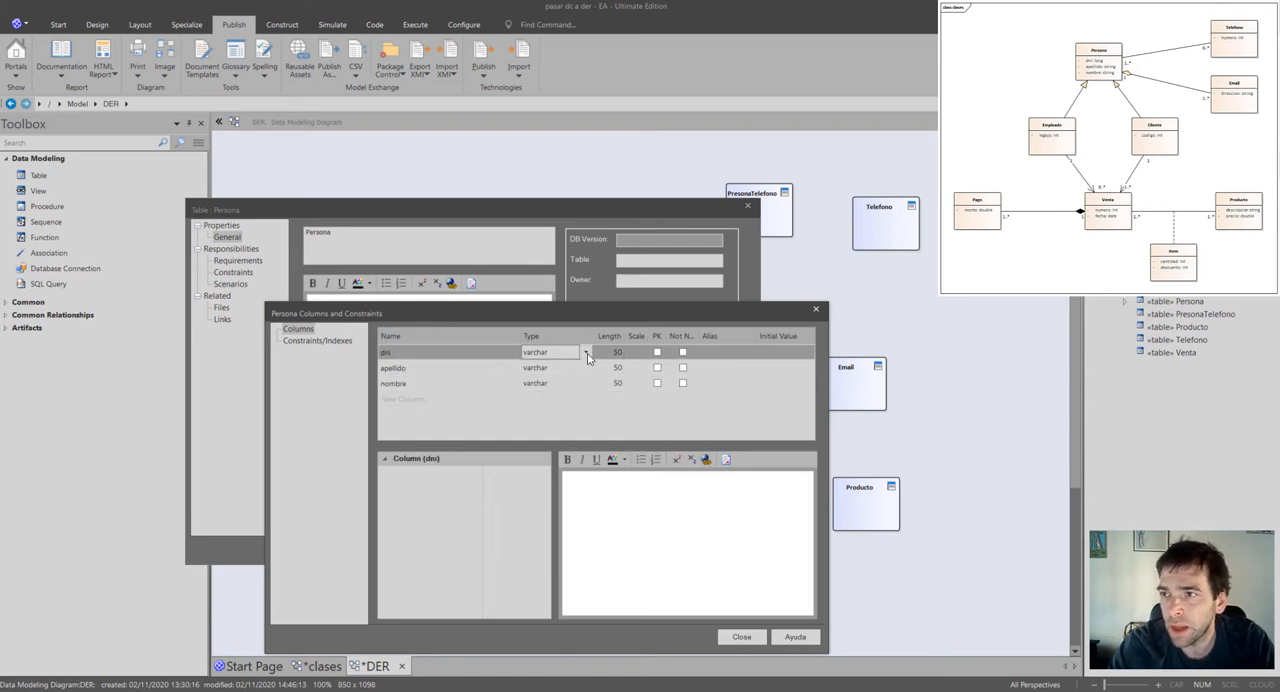
click(586, 352)
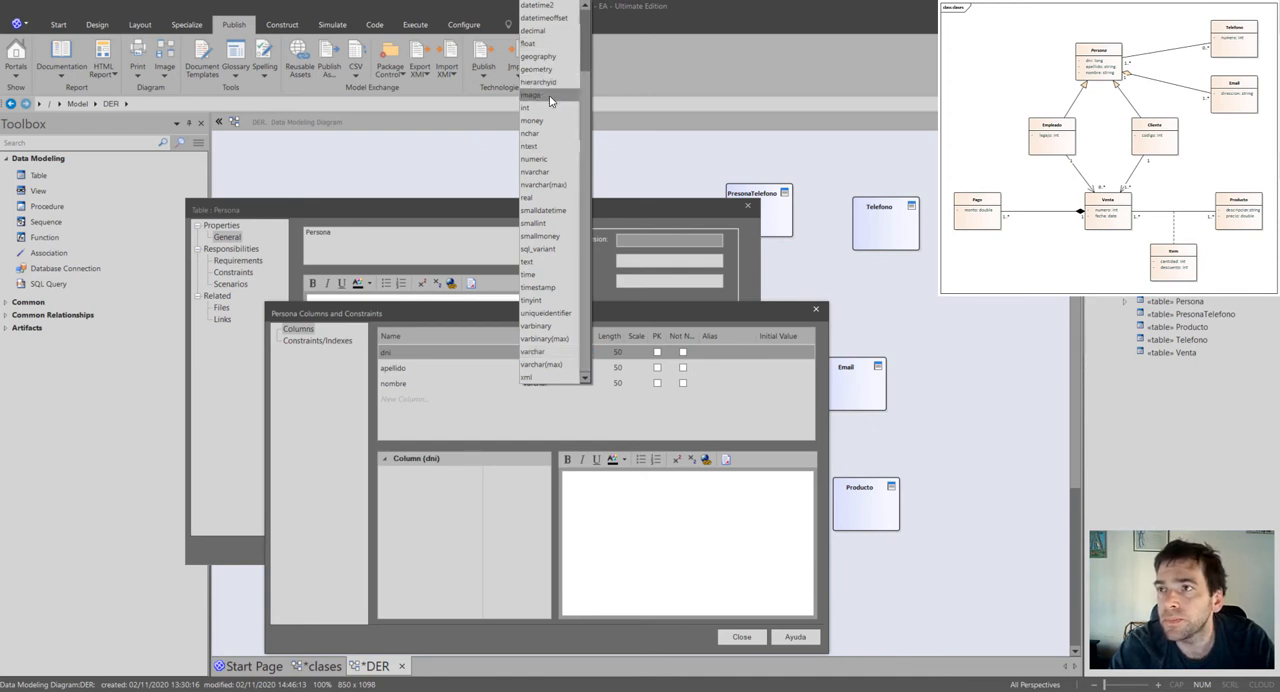
scroll(584, 54, up, 2)
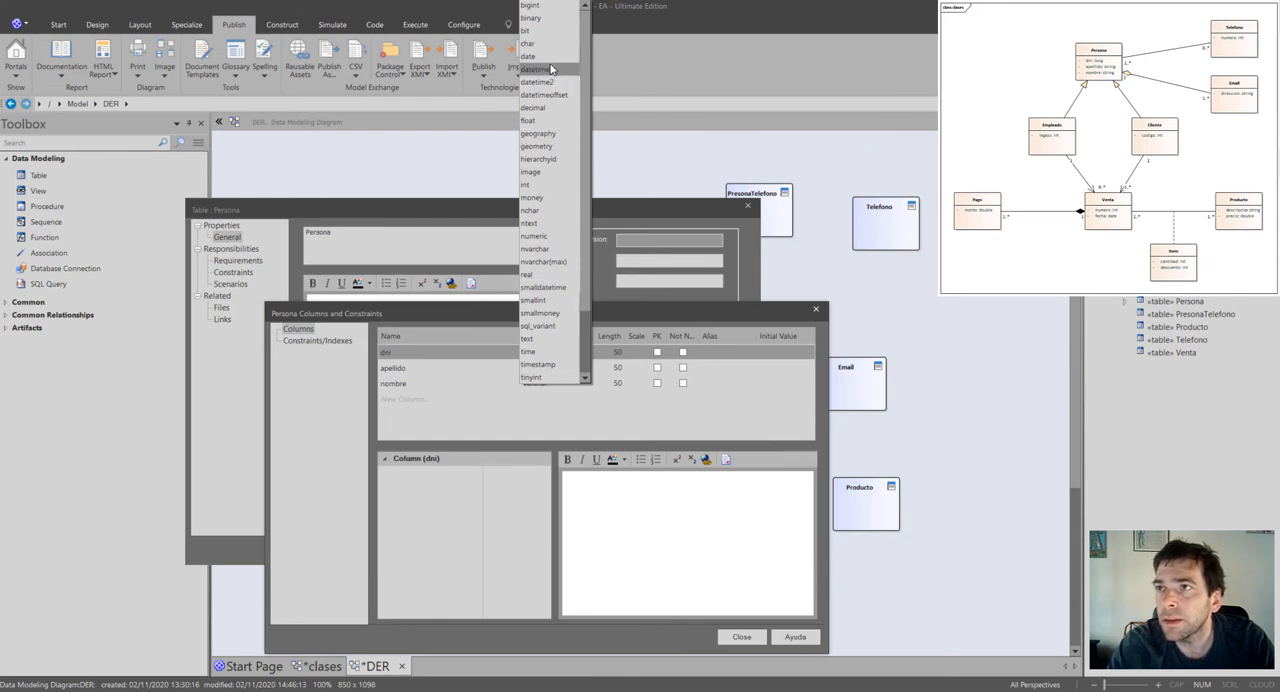
click(548, 8)
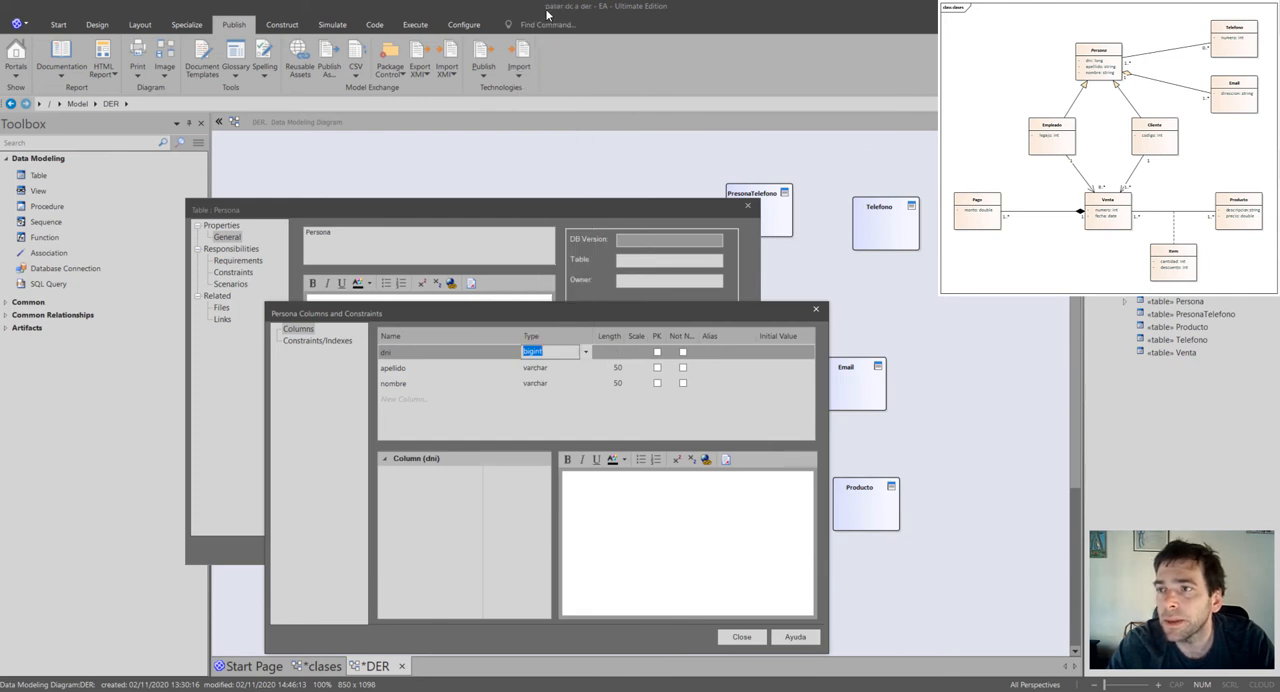
click(658, 354)
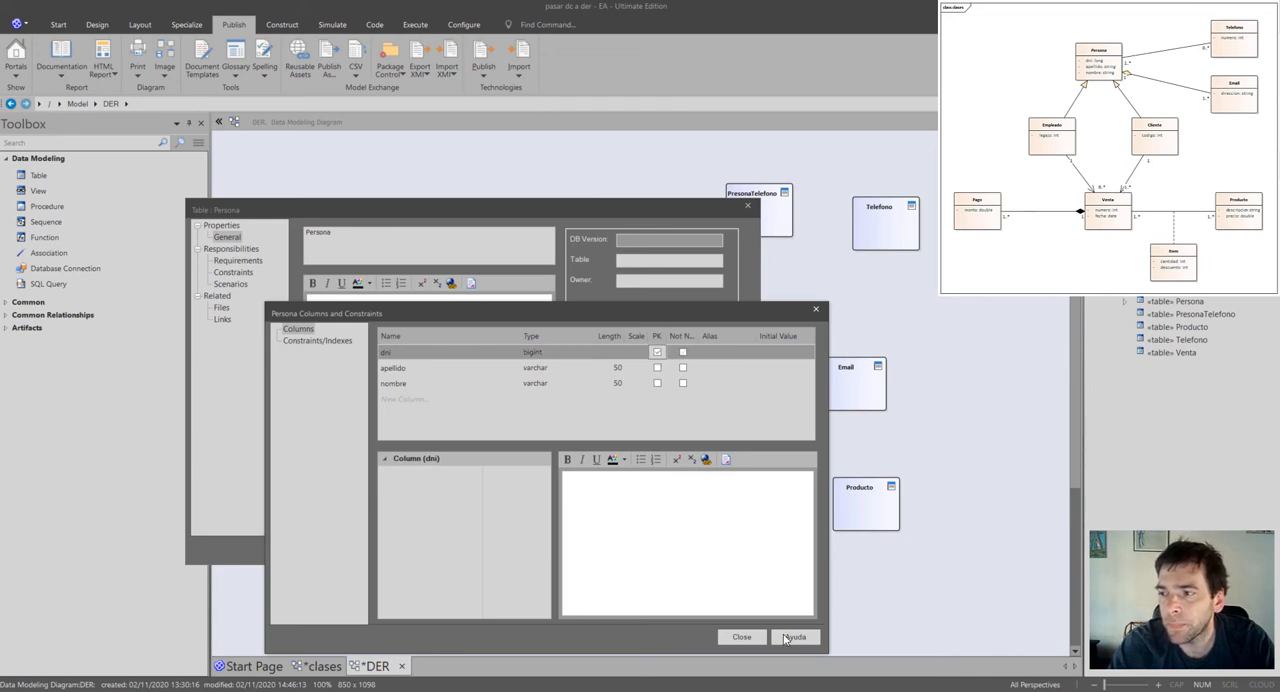
click(742, 636)
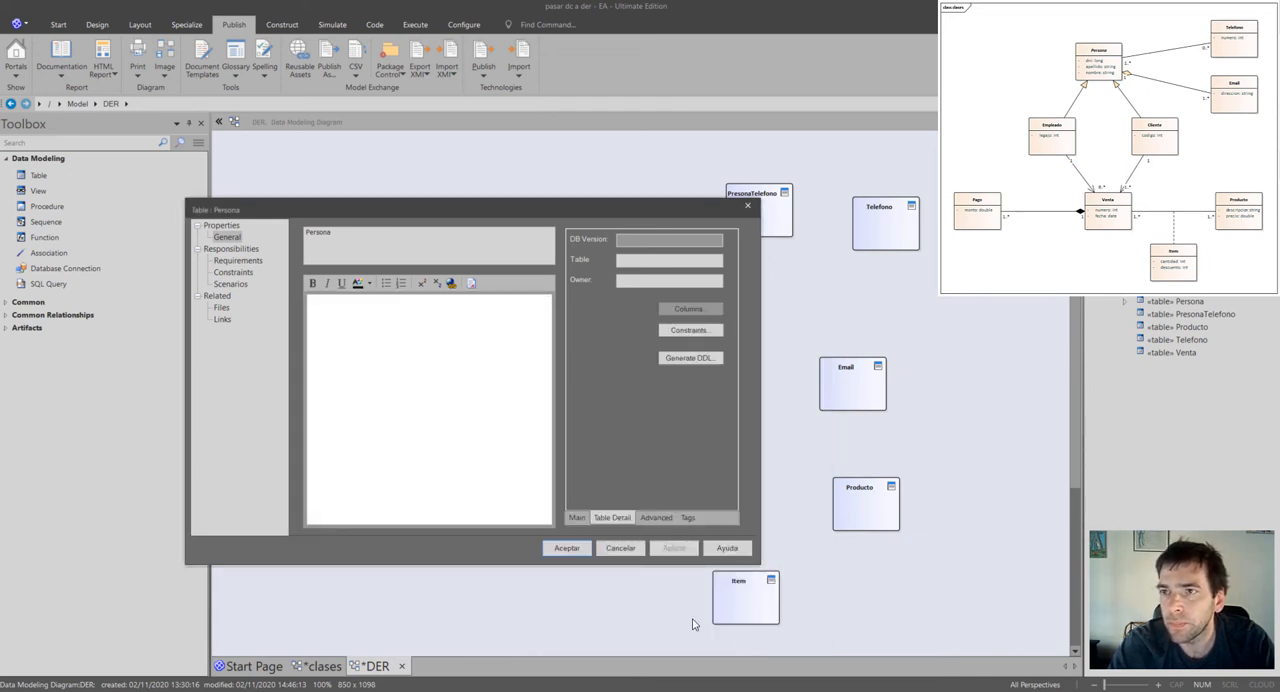
click(562, 548)
click(645, 401)
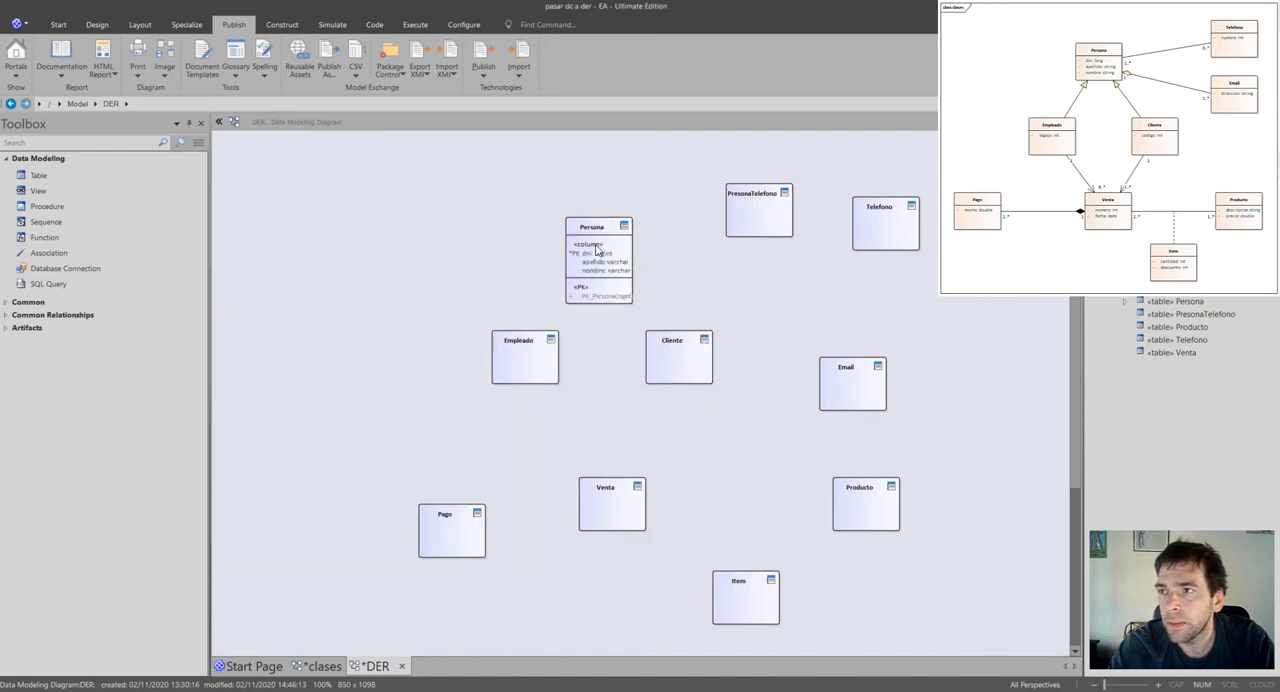
click(478, 410)
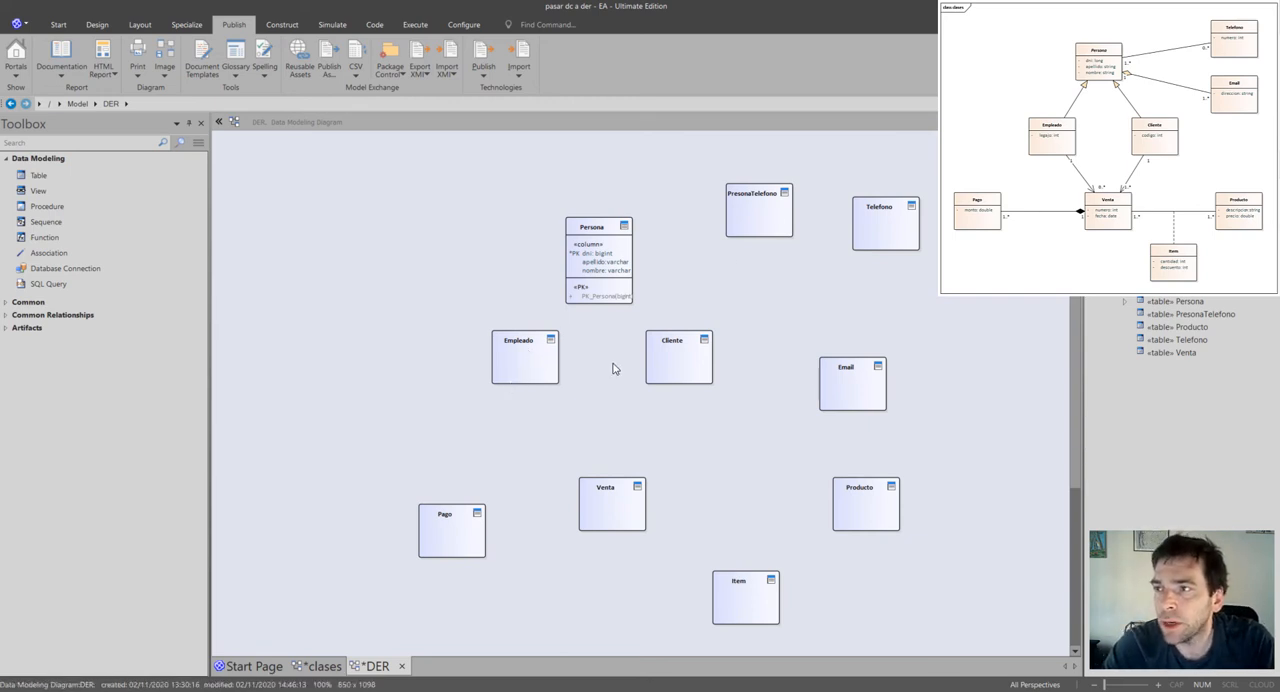
click(533, 377)
right_click(533, 377)
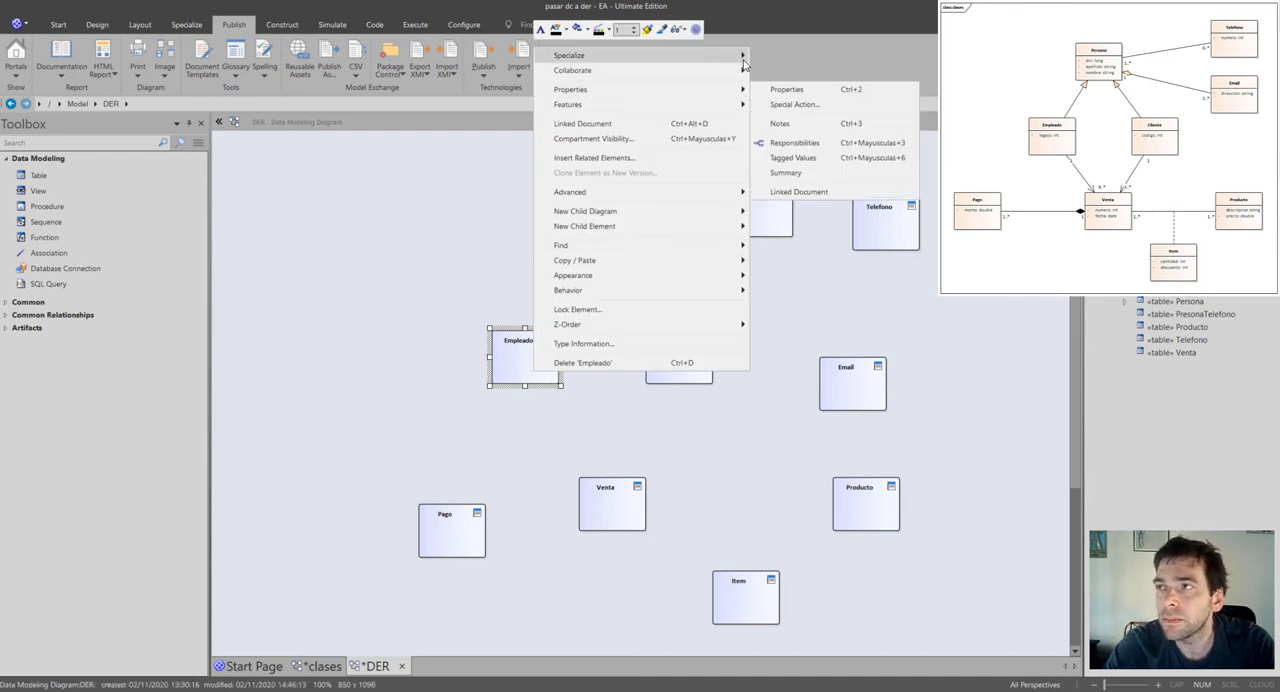
click(833, 97)
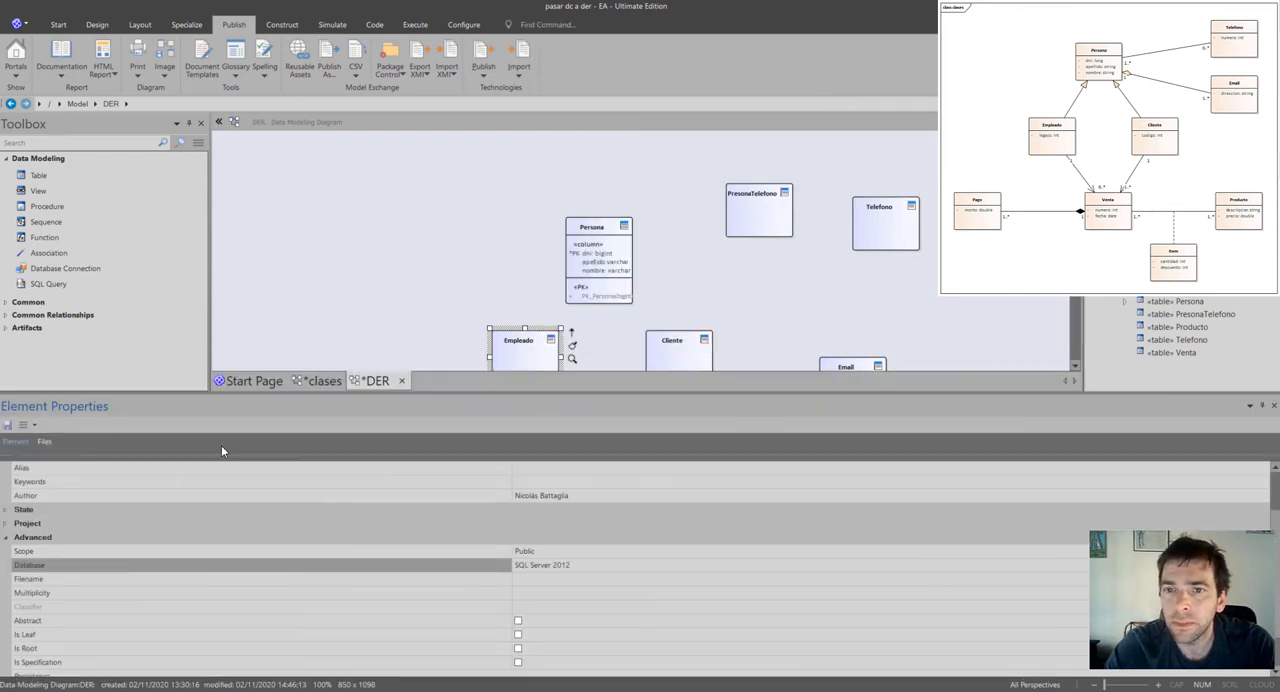
click(1273, 405)
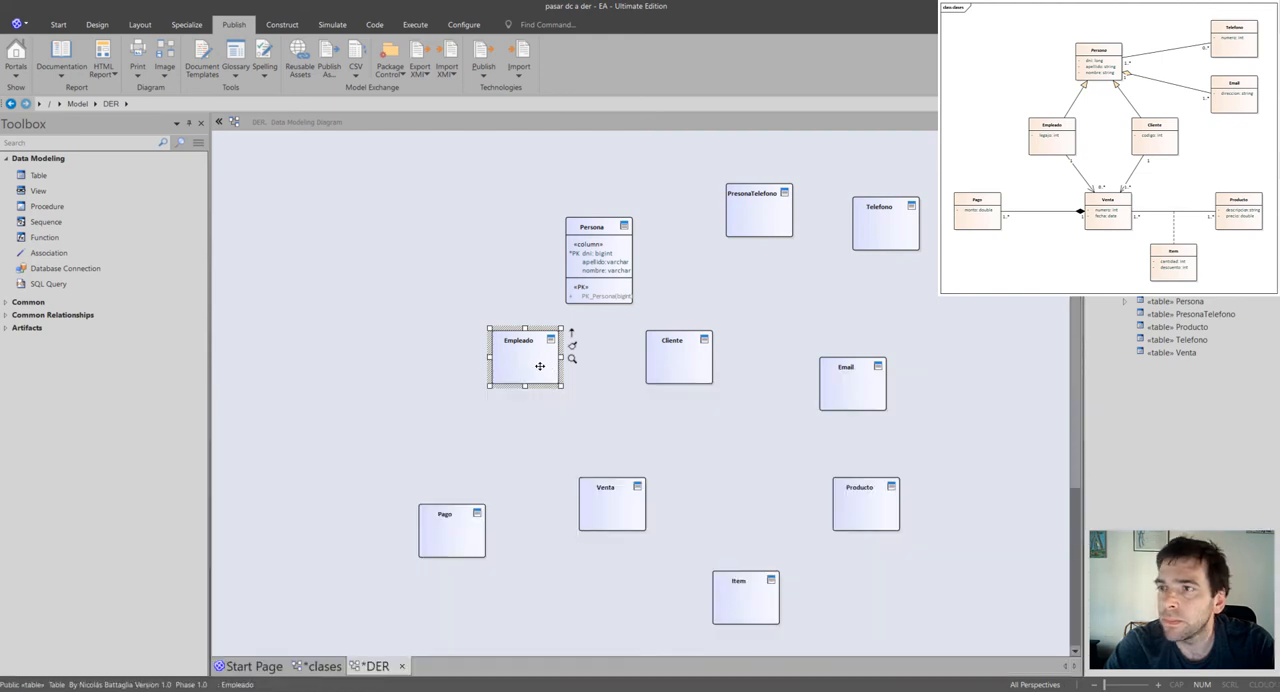
Open the column editor of the Empleado table and add a column named legajo.
double_click(540, 366)
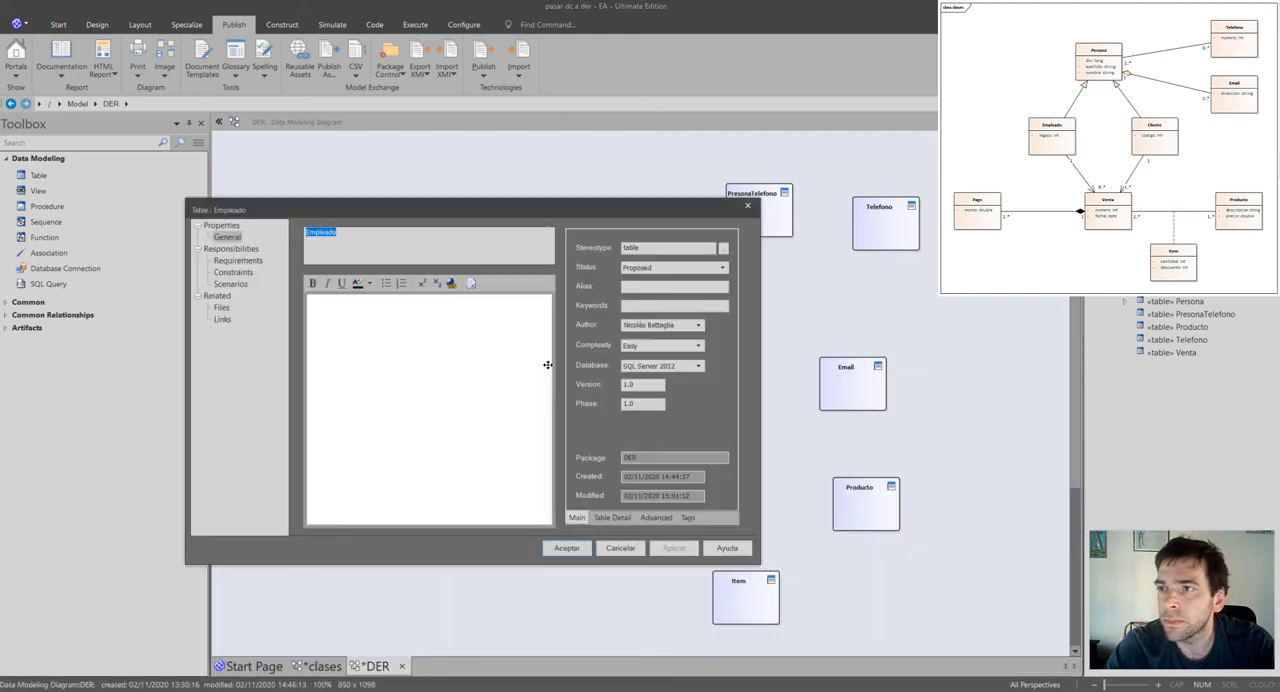
click(612, 518)
click(688, 309)
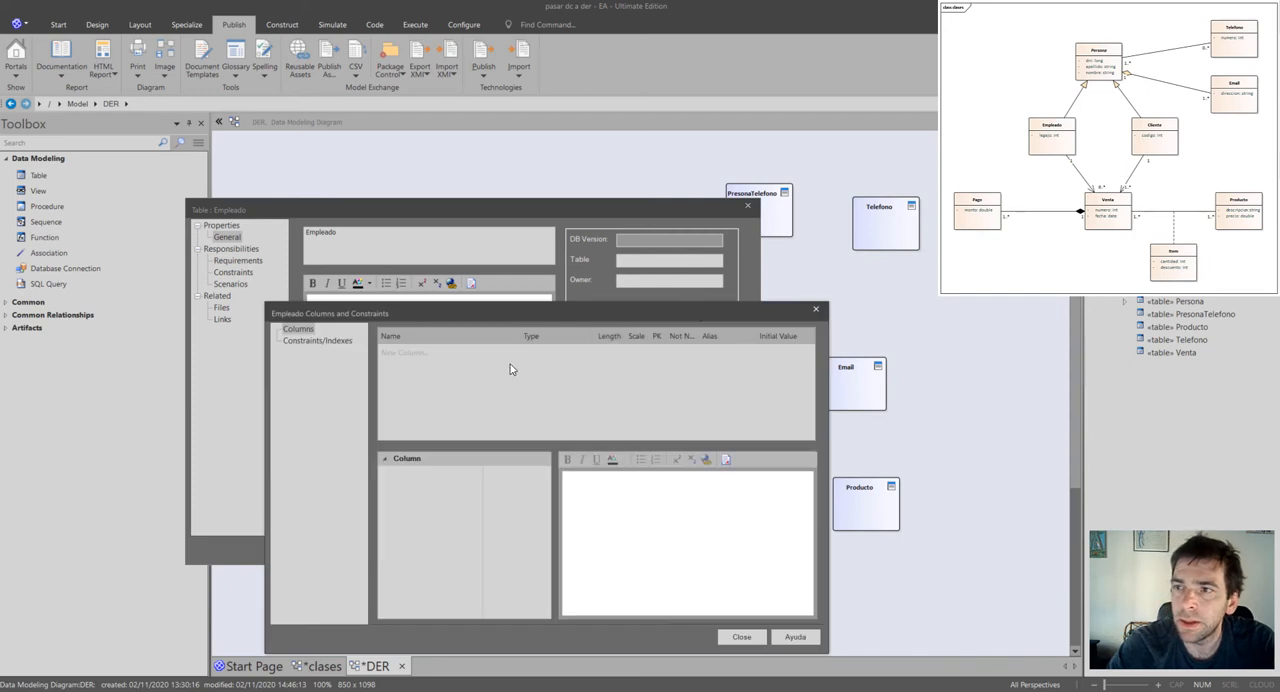
click(435, 356)
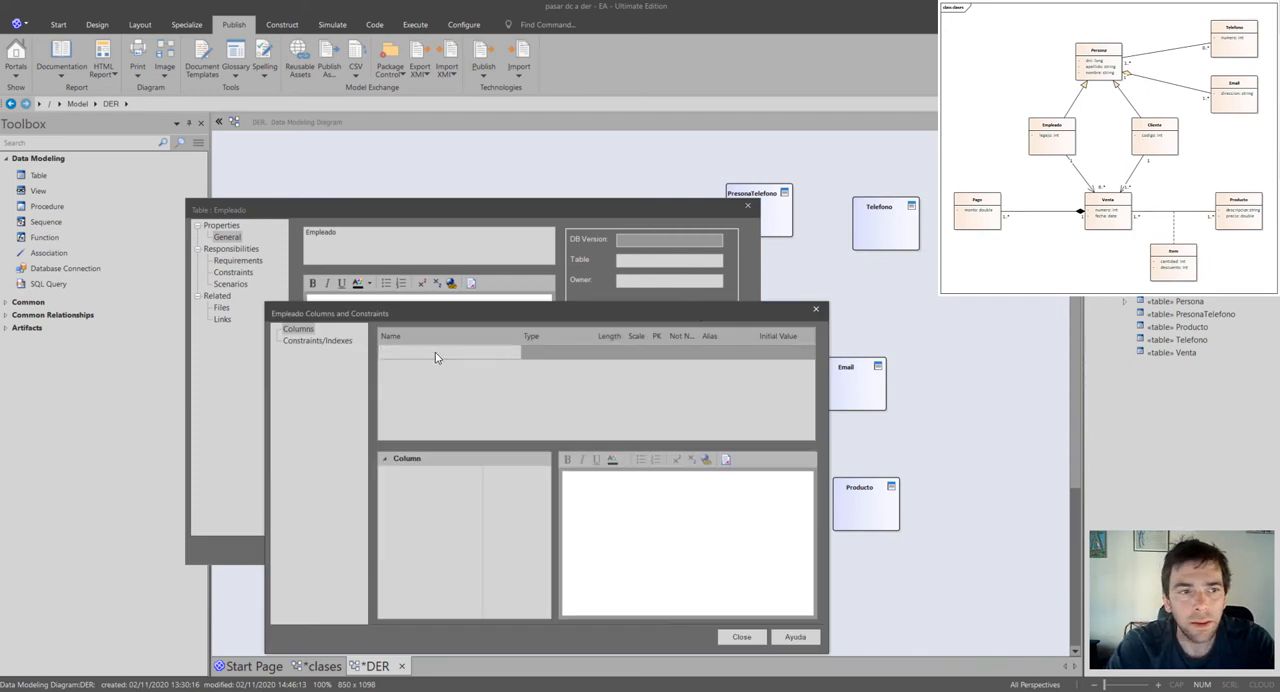
text(legajo)
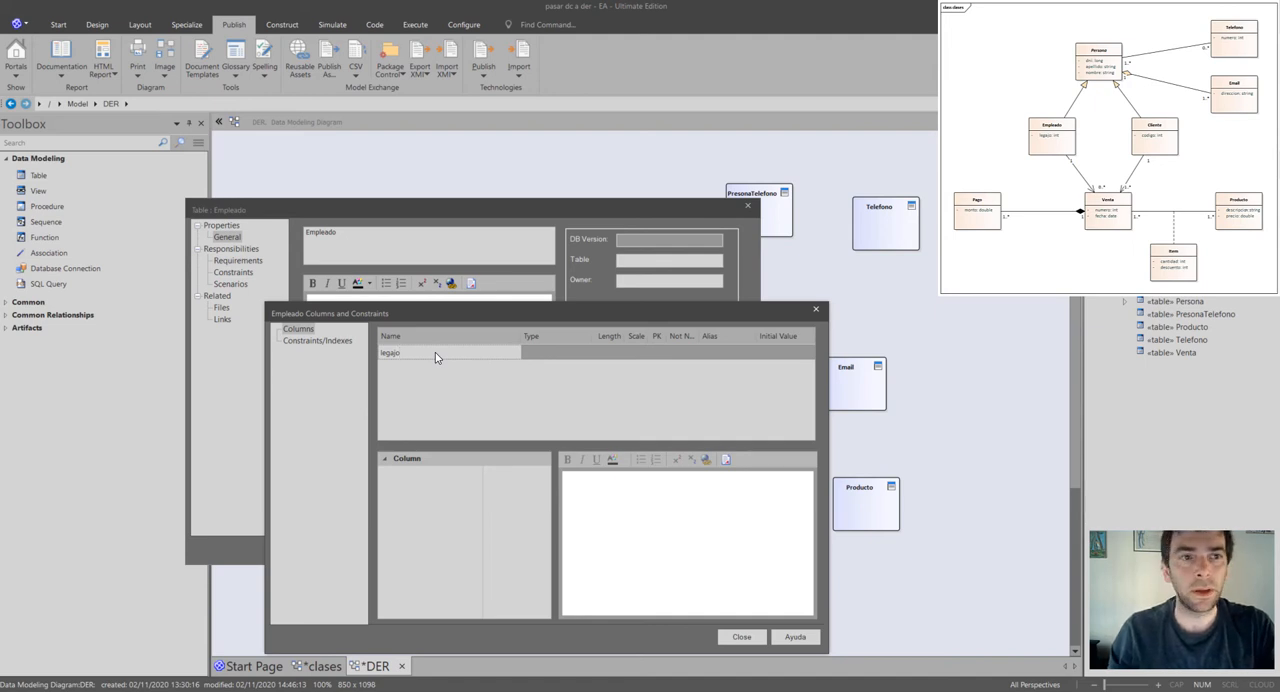
key(Return)
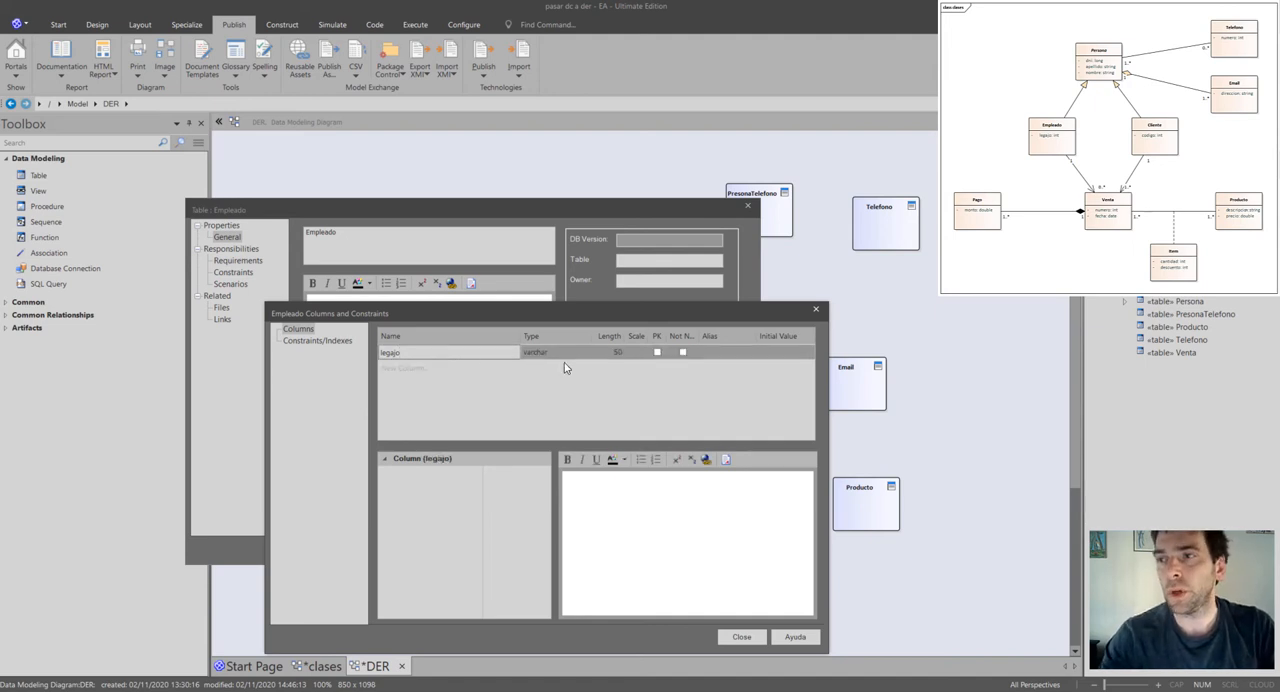
Set the data type of Empleado's legajo column to bigint.
click(545, 352)
click(586, 352)
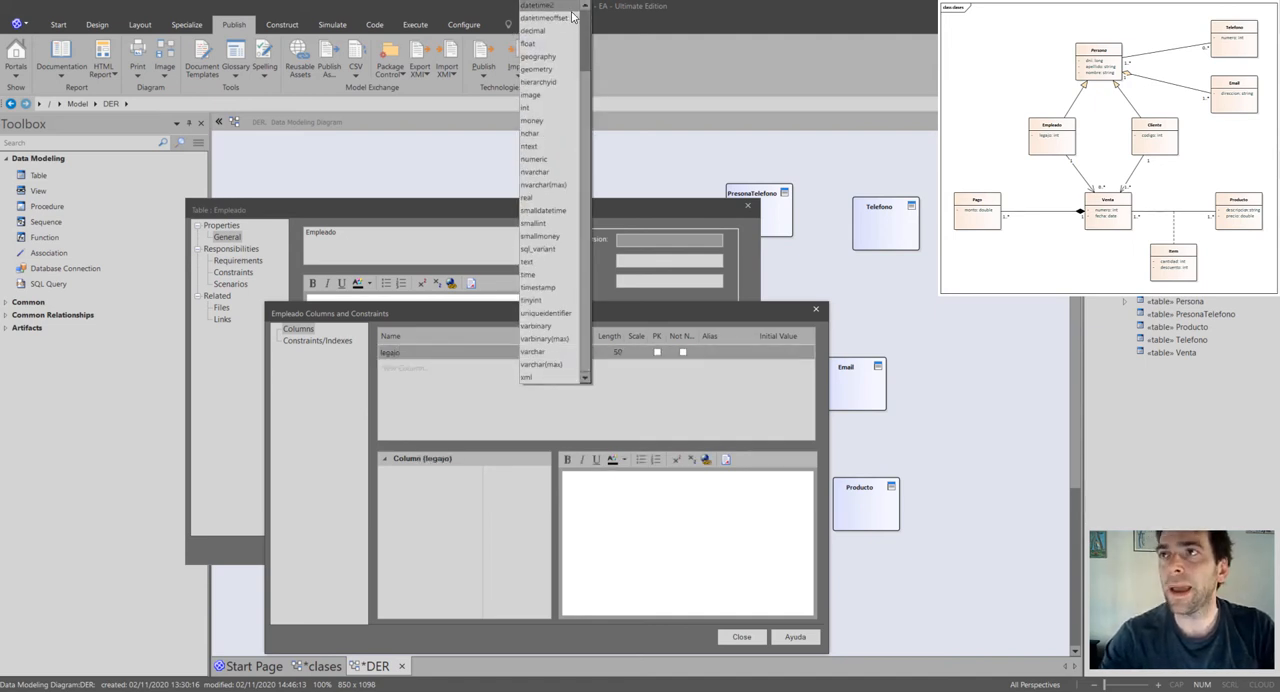
scroll(560, 20, up, 5)
click(540, 6)
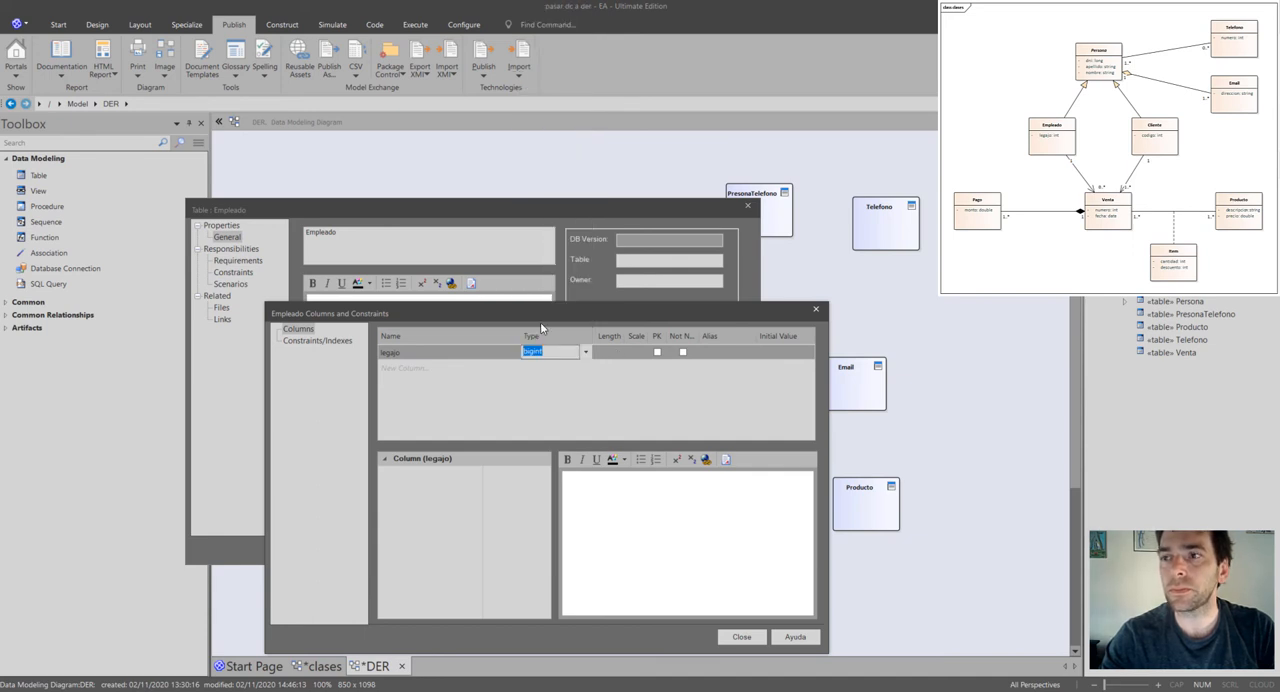
Add a second column named dni to the Empleado table.
click(461, 372)
click(453, 372)
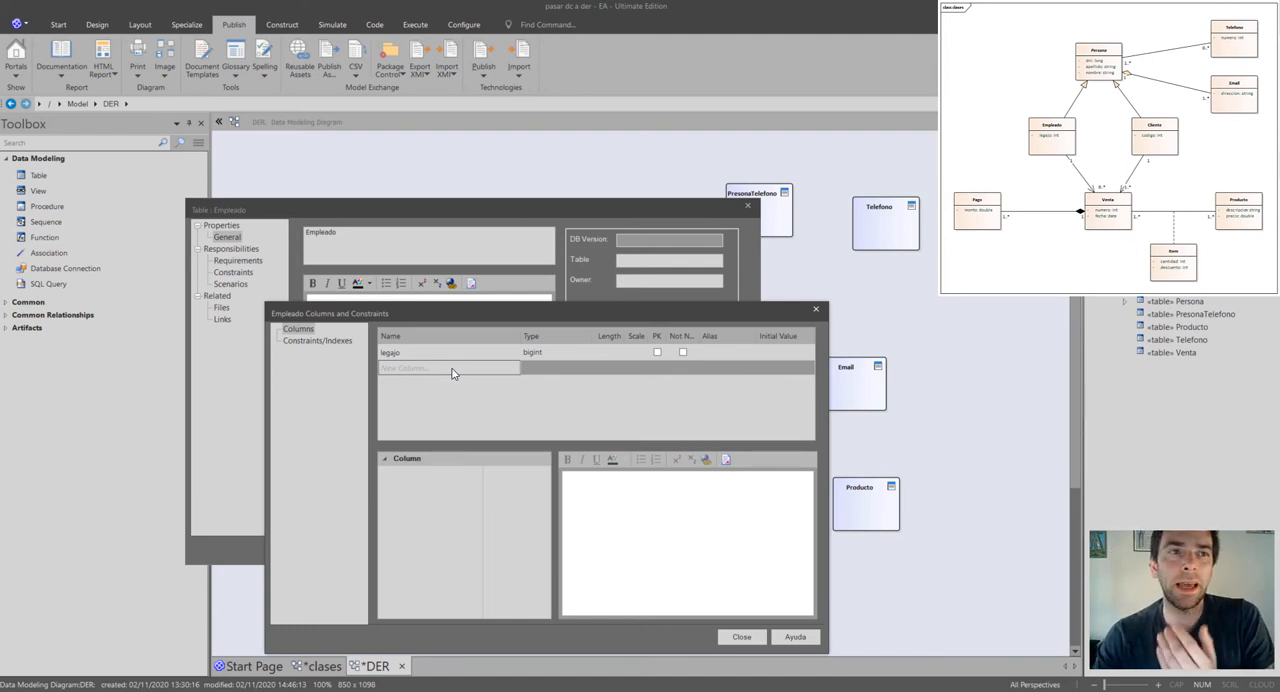
click(452, 373)
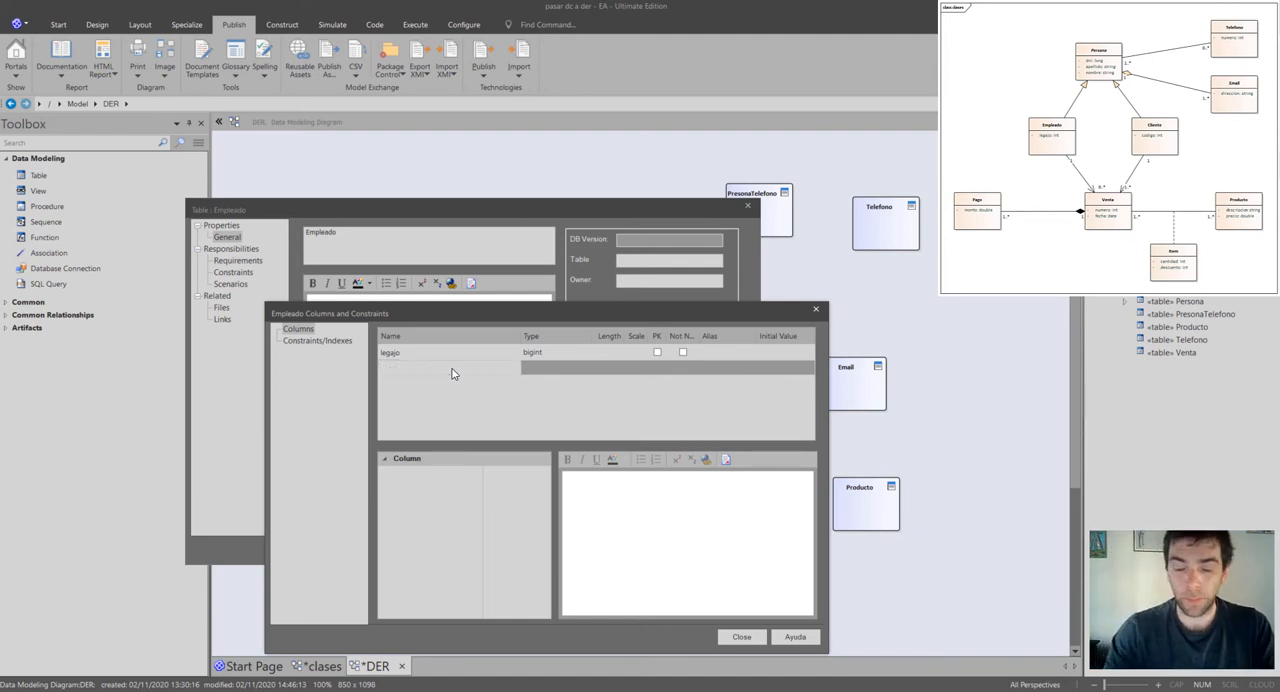
text(dni)
key(Return)
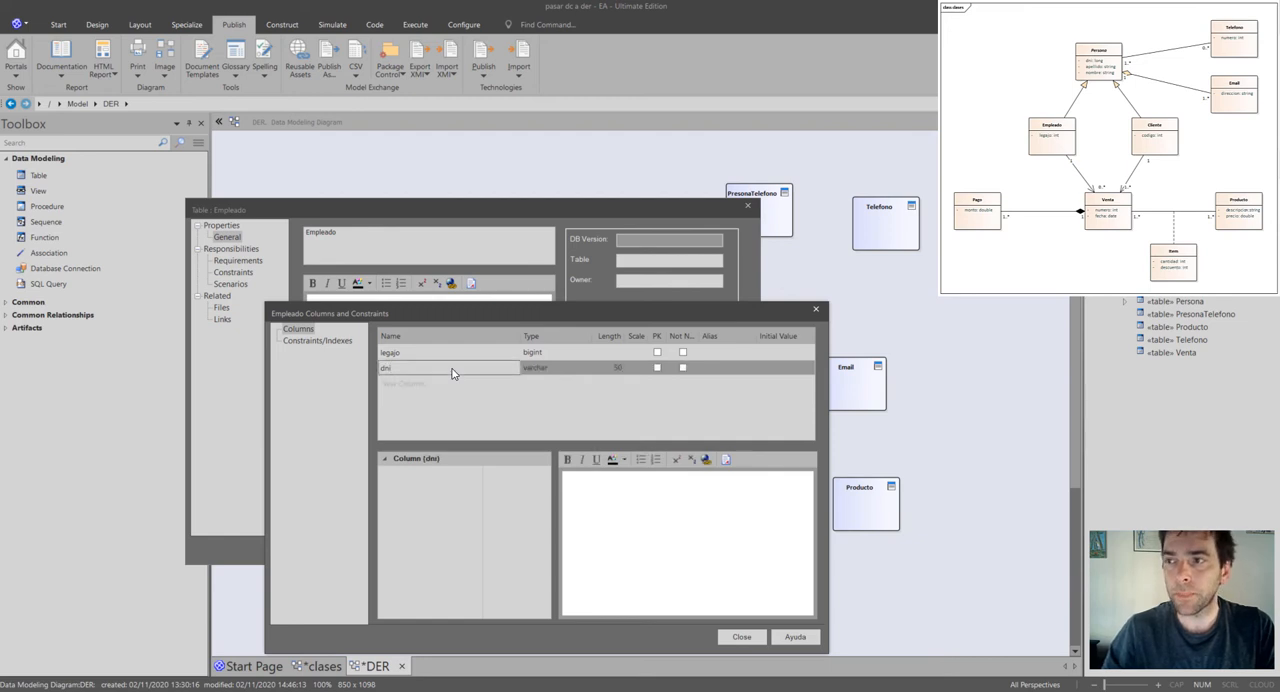
Set the data type of Empleado's dni column to bigint.
click(557, 369)
click(585, 368)
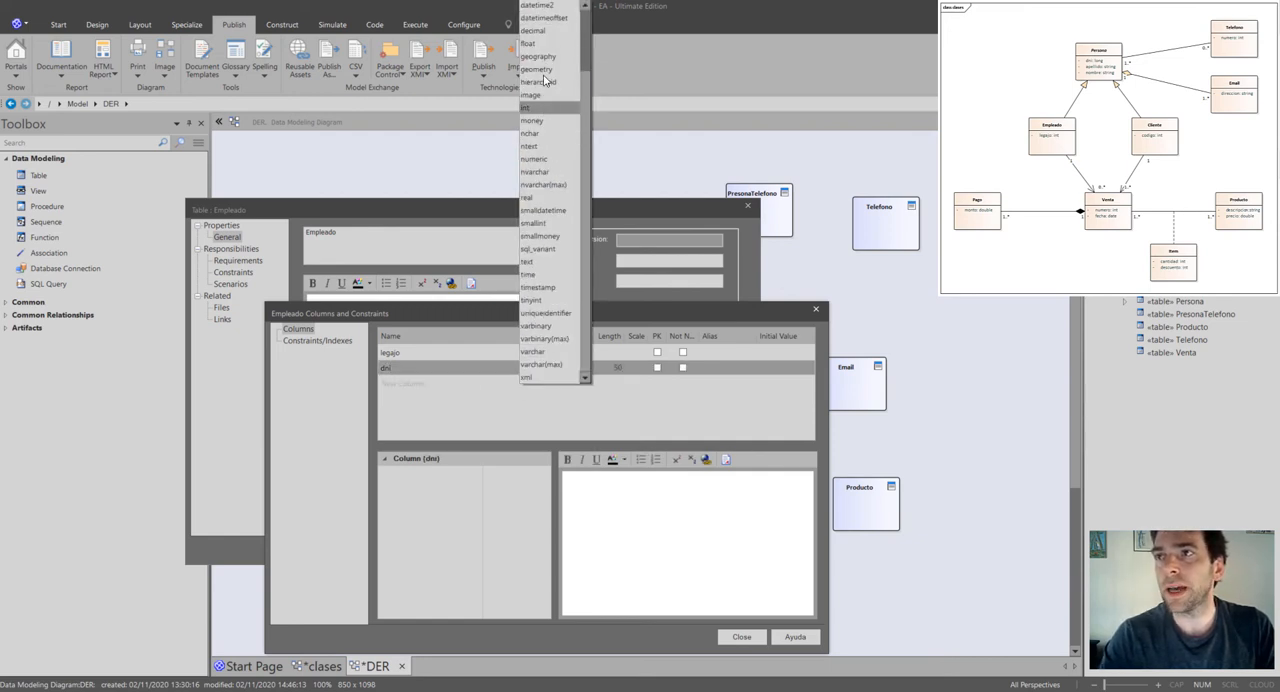
click(586, 21)
click(559, 8)
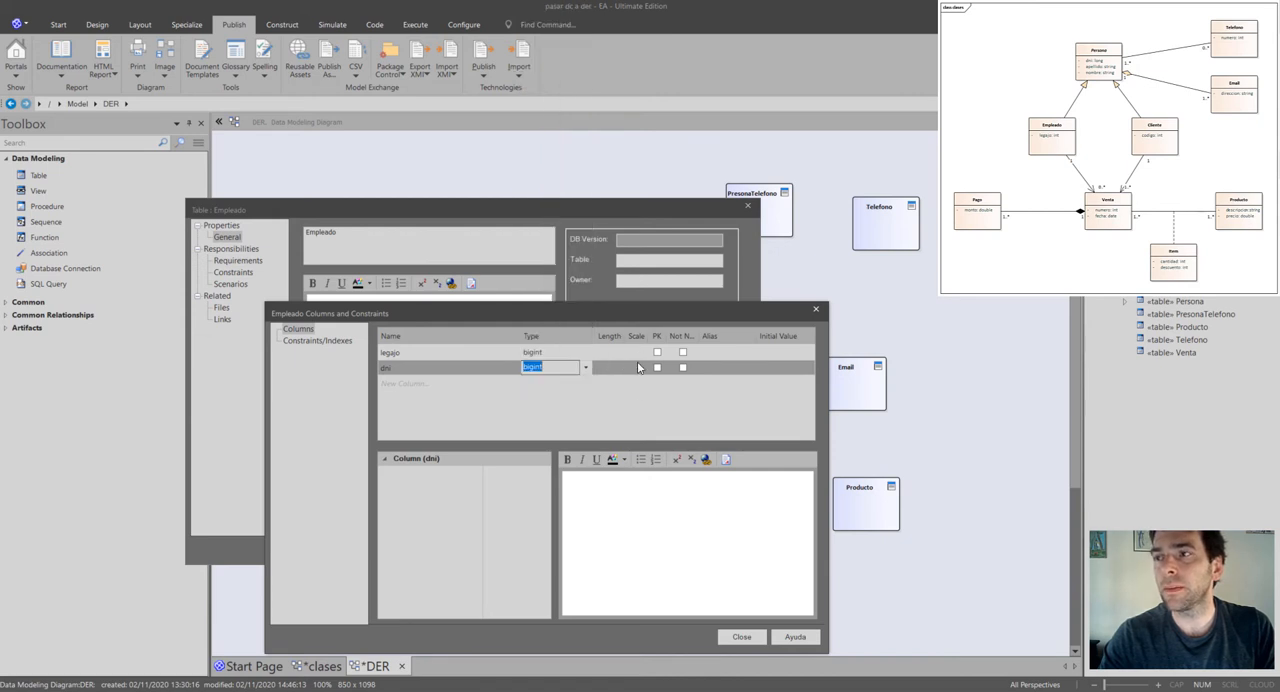
click(640, 405)
click(621, 396)
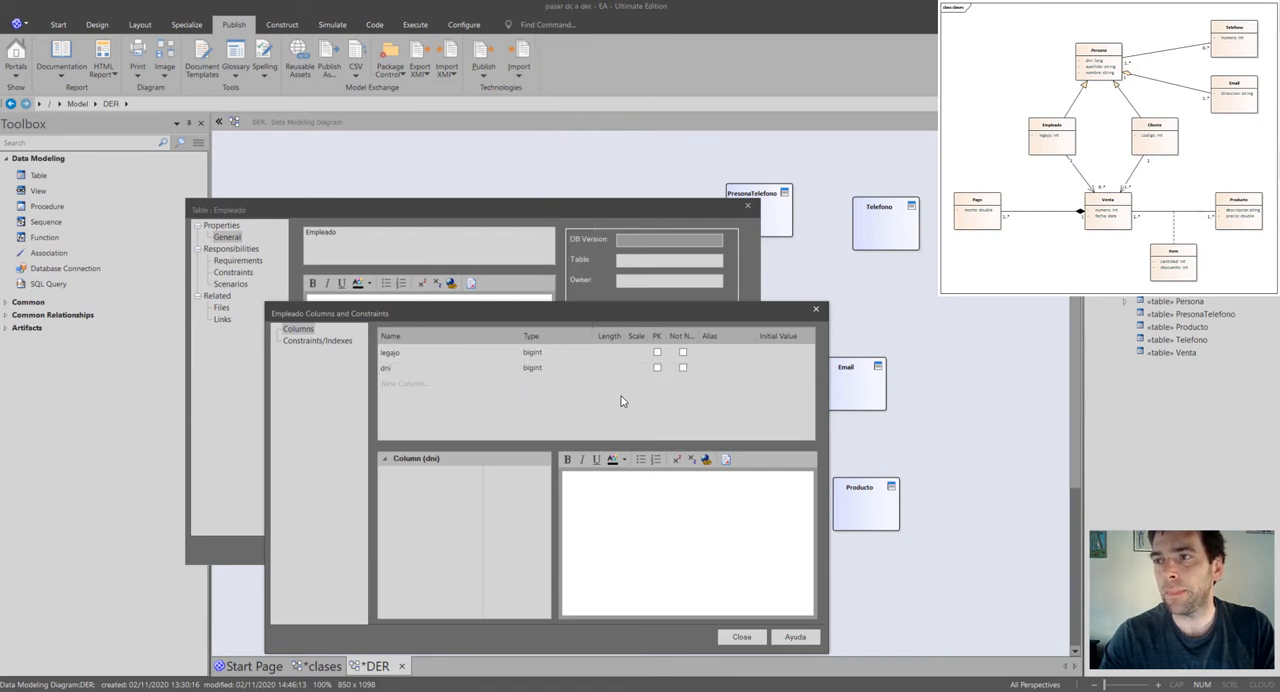
Mark legajo as the primary key of the Empleado table and accept the table's properties.
click(658, 353)
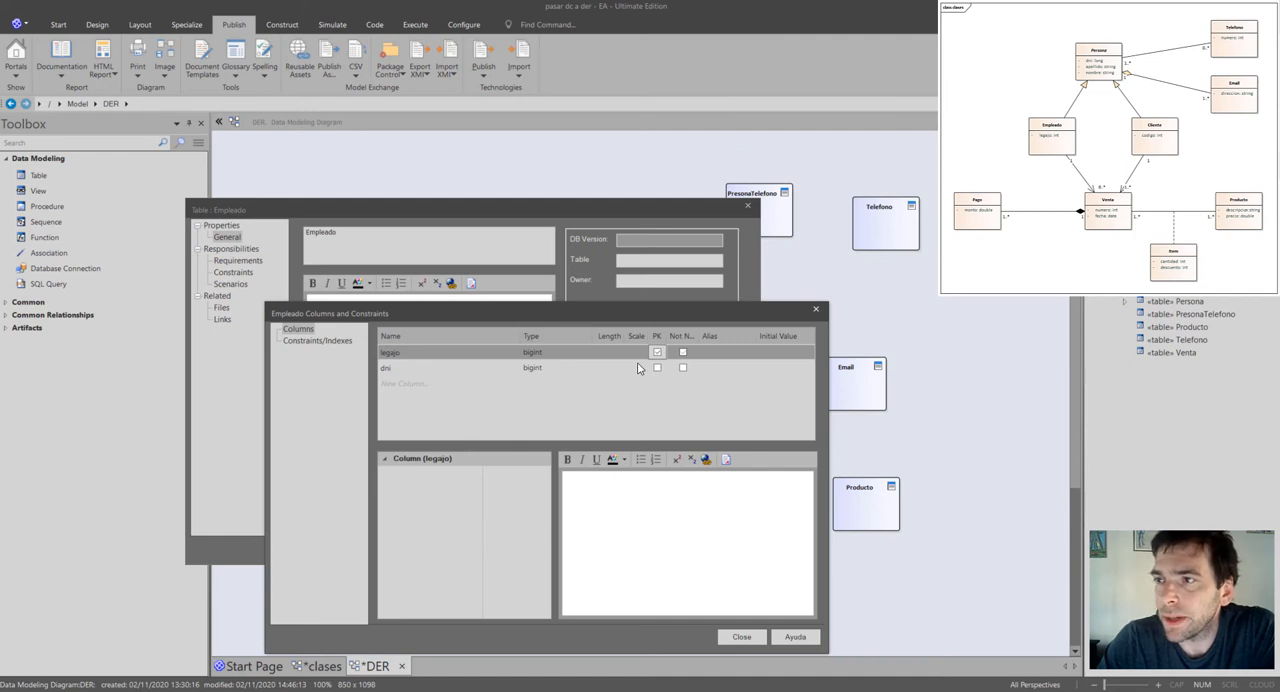
click(740, 637)
click(564, 545)
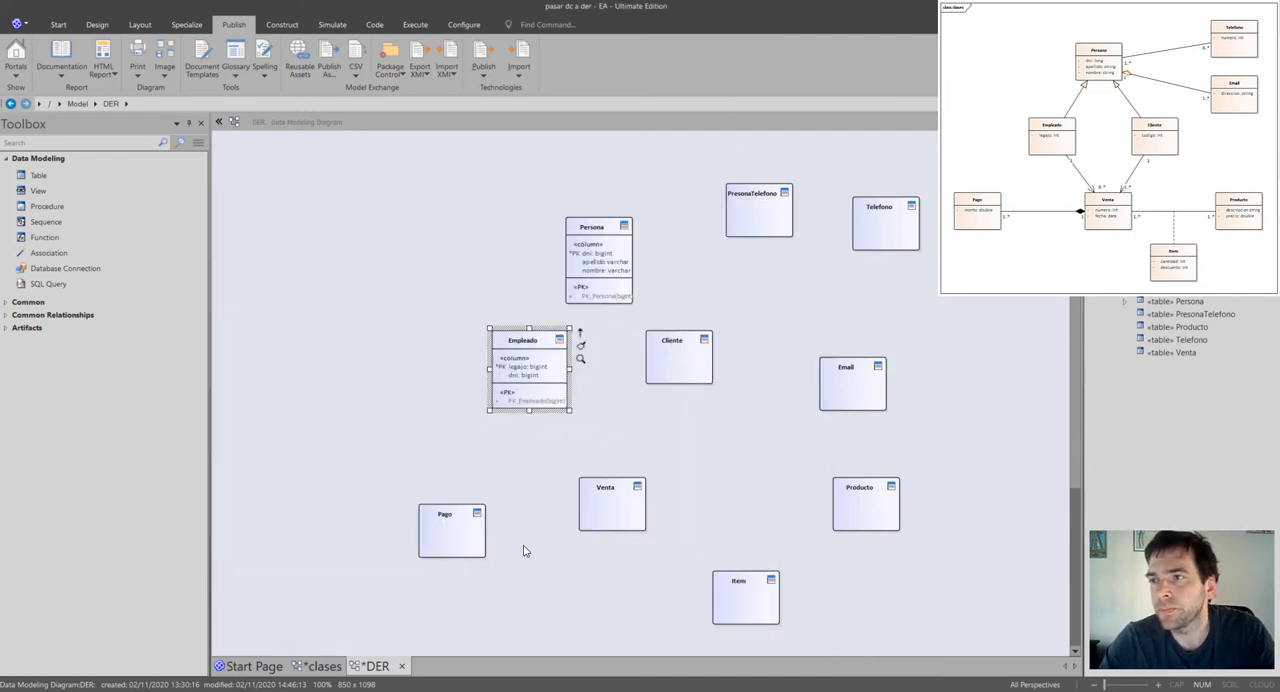
Open the column editor of the Cliente table and add two columns named codigo and dni.
click(662, 366)
right_click(652, 367)
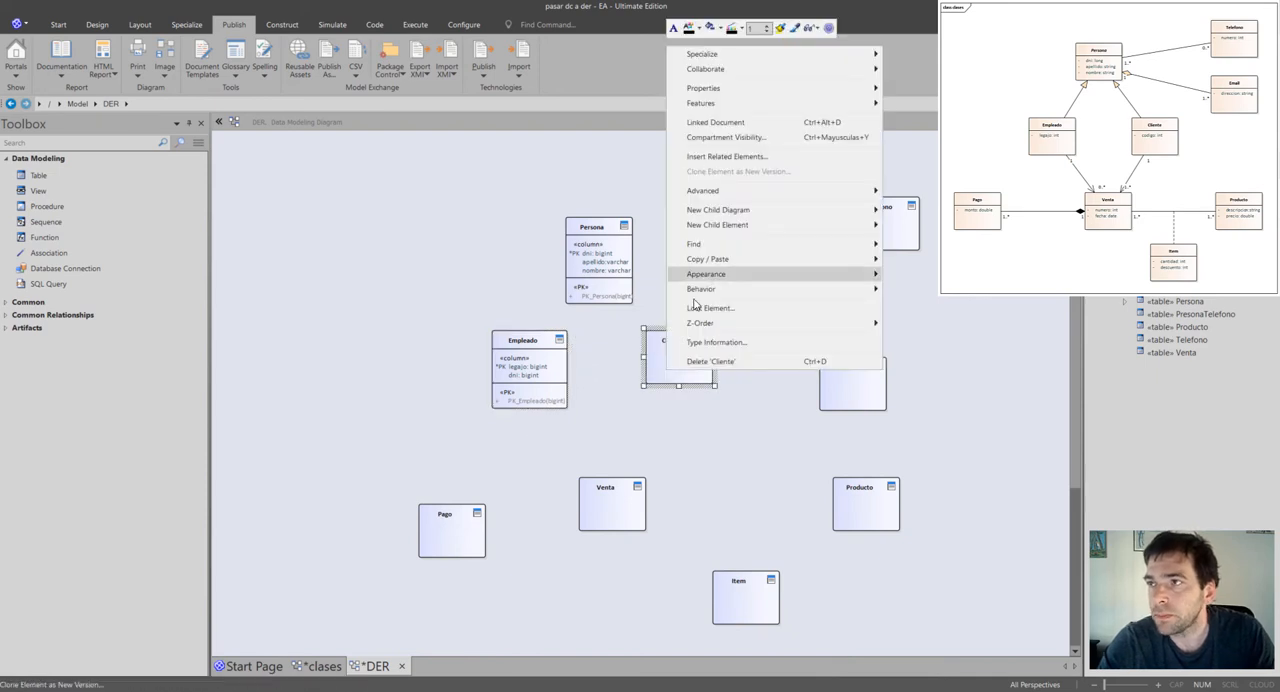
click(653, 369)
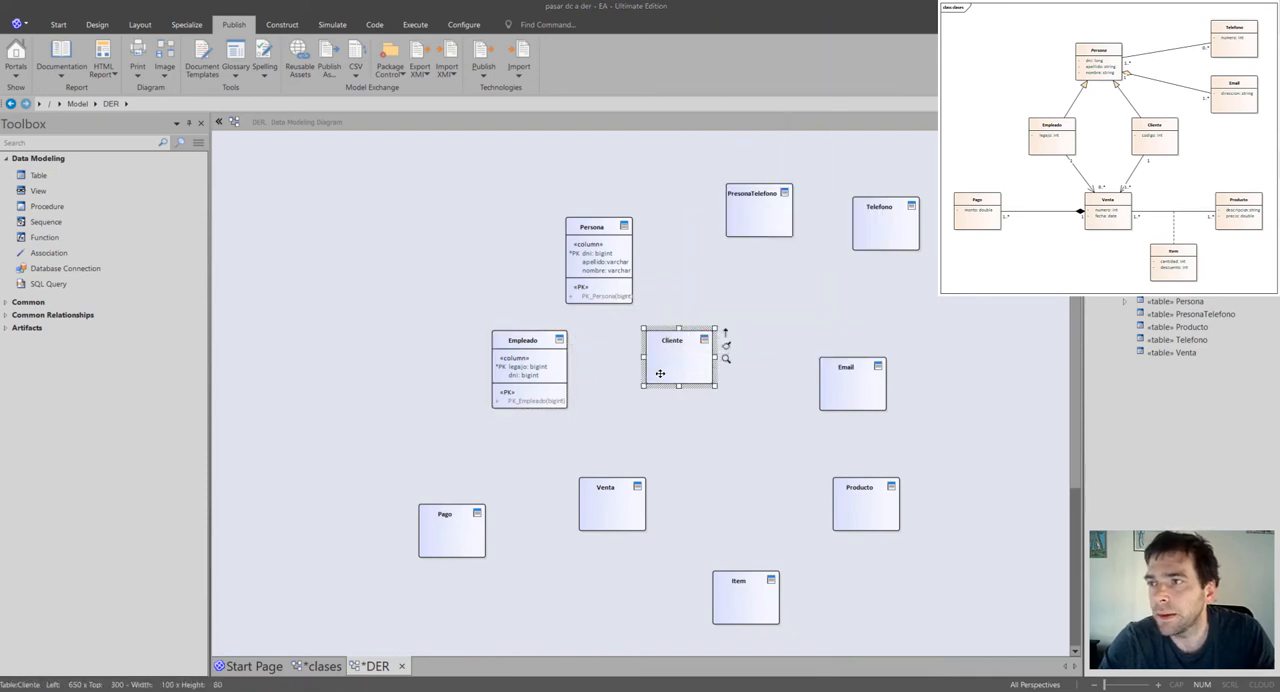
double_click(660, 373)
click(612, 517)
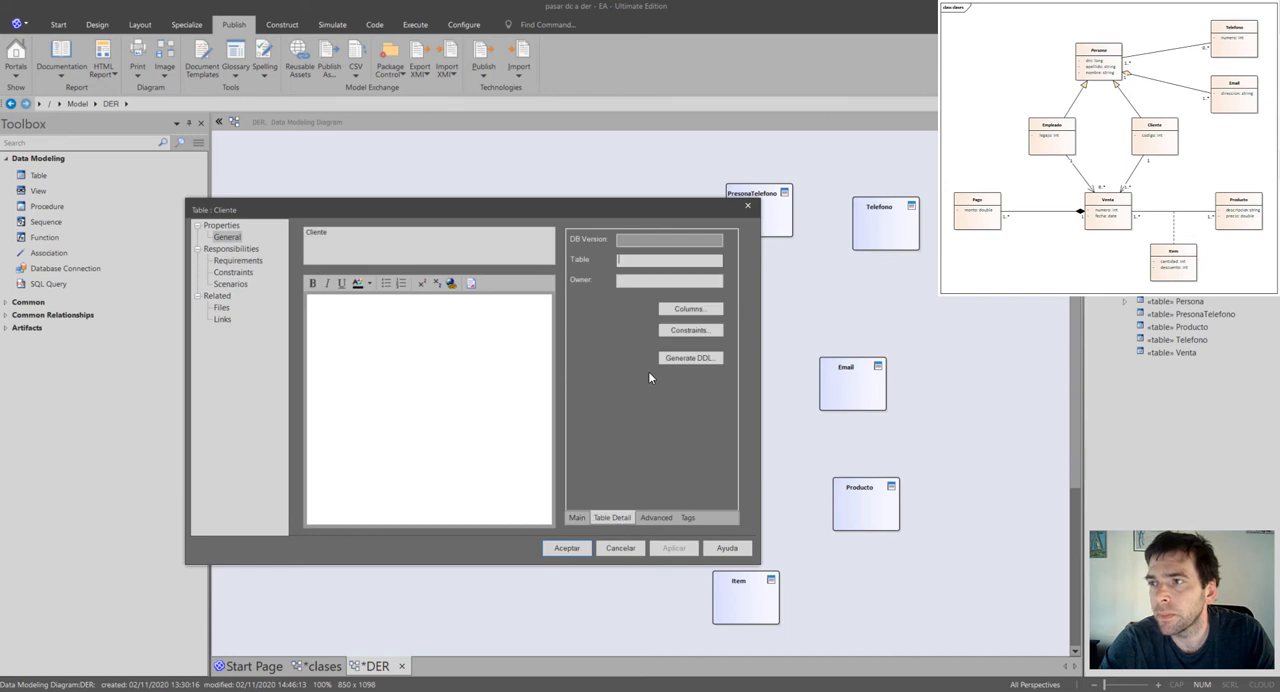
click(688, 309)
click(432, 354)
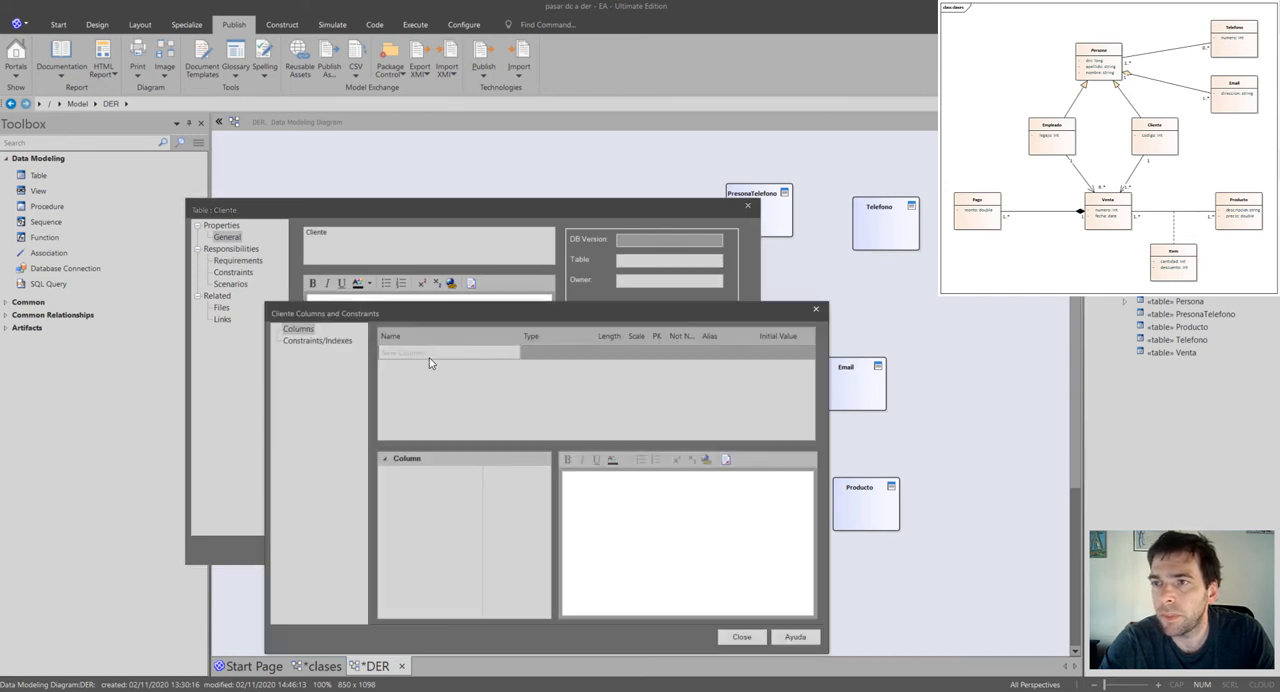
text(codigo)
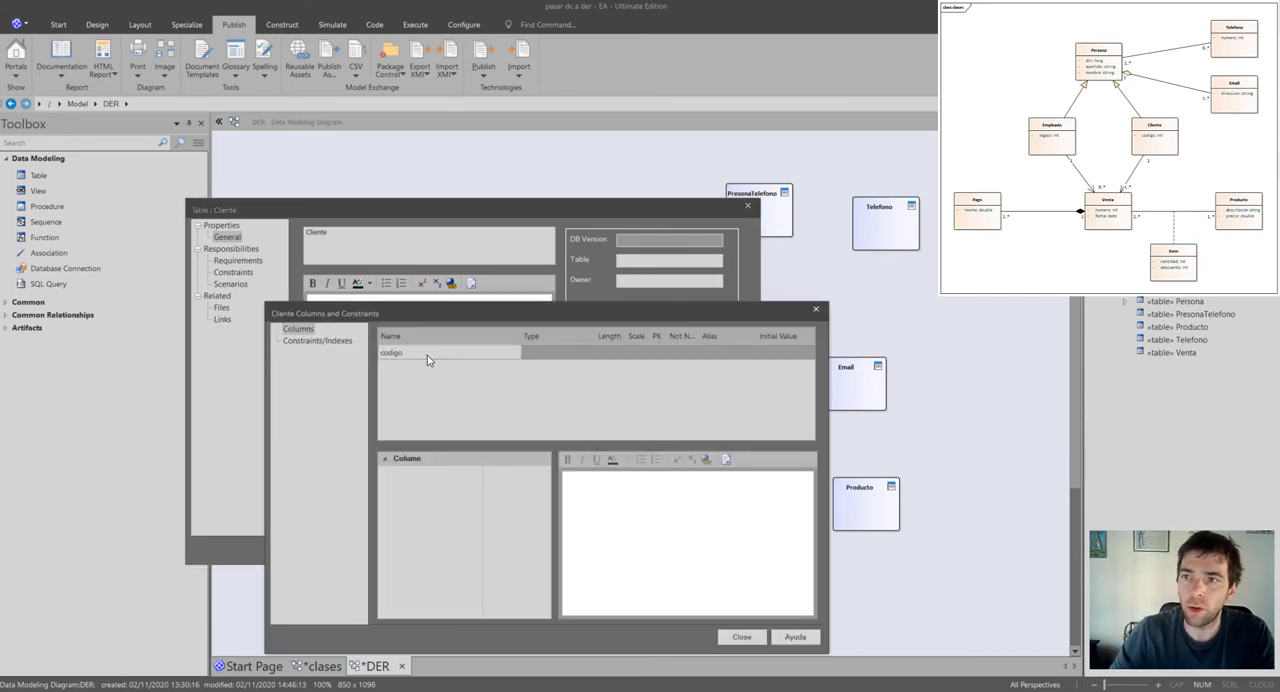
key(Return)
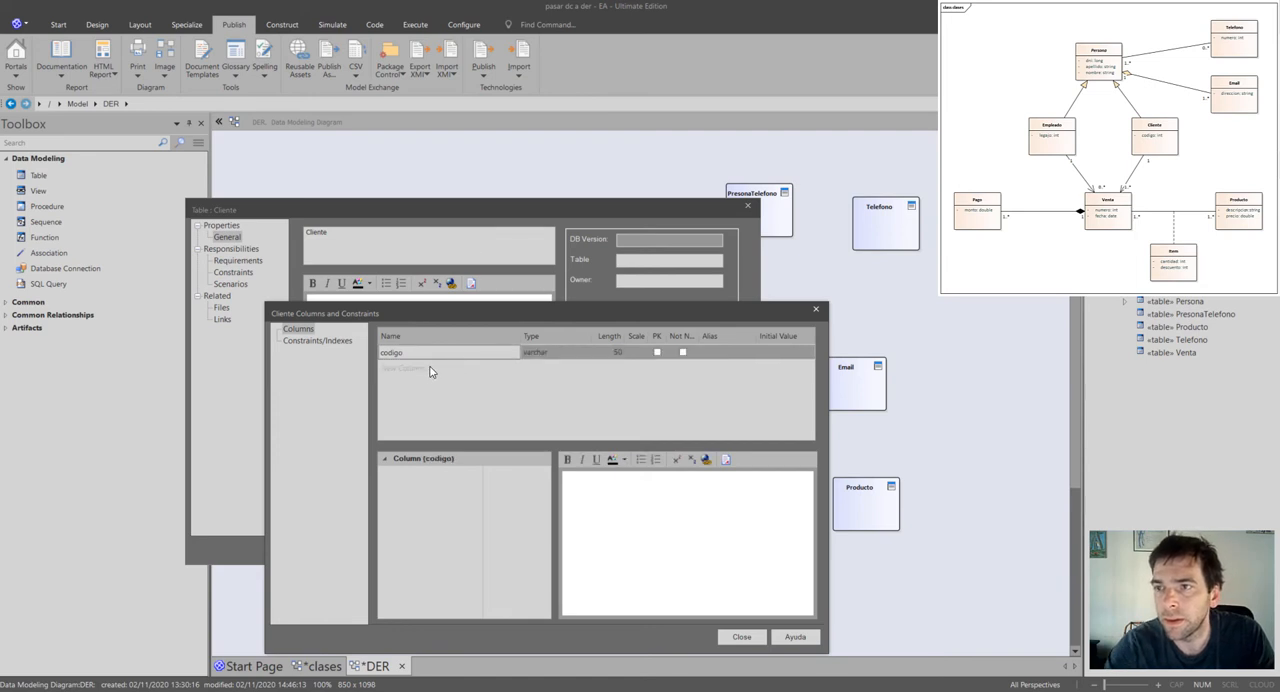
text(dni)
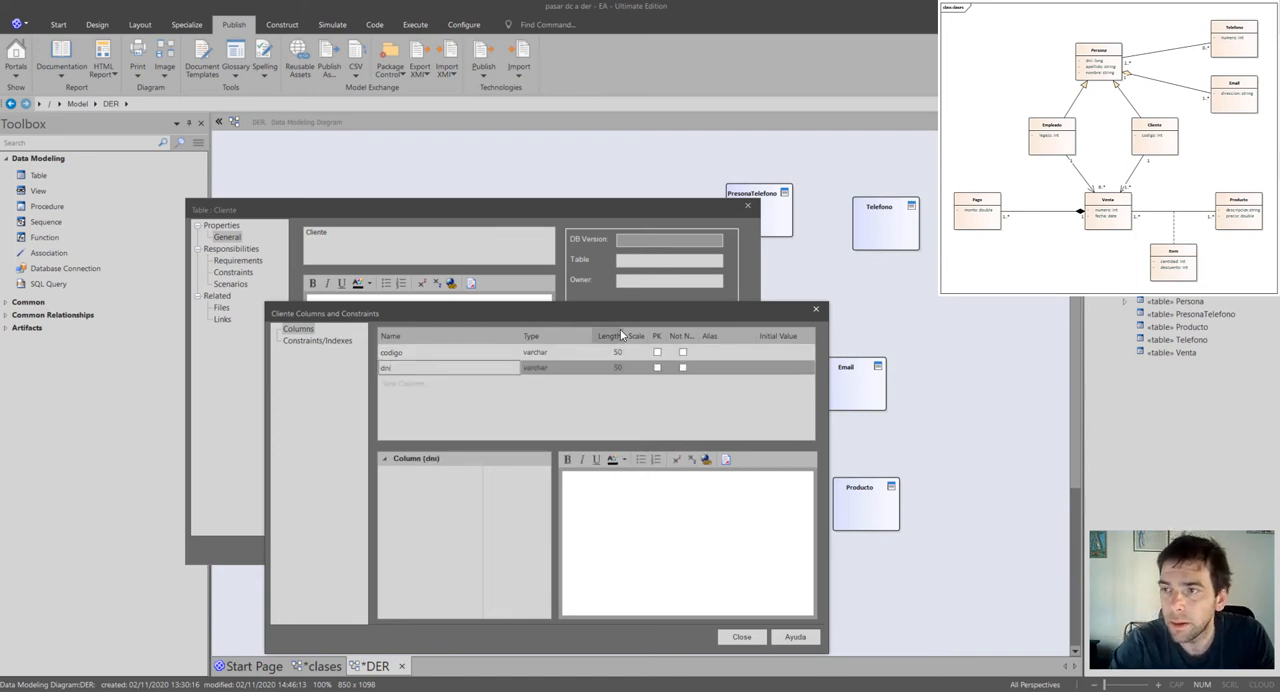
Set the data type of Cliente's codigo column to bigint.
click(545, 352)
click(586, 352)
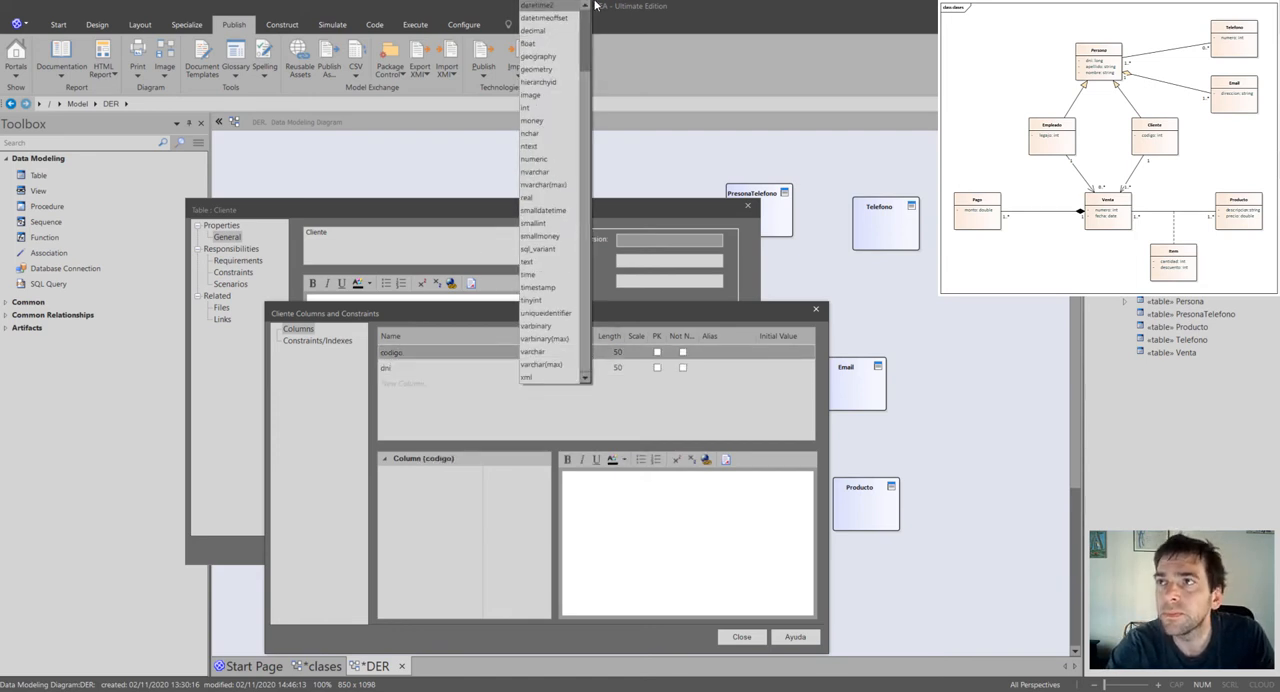
click(545, 18)
click(580, 351)
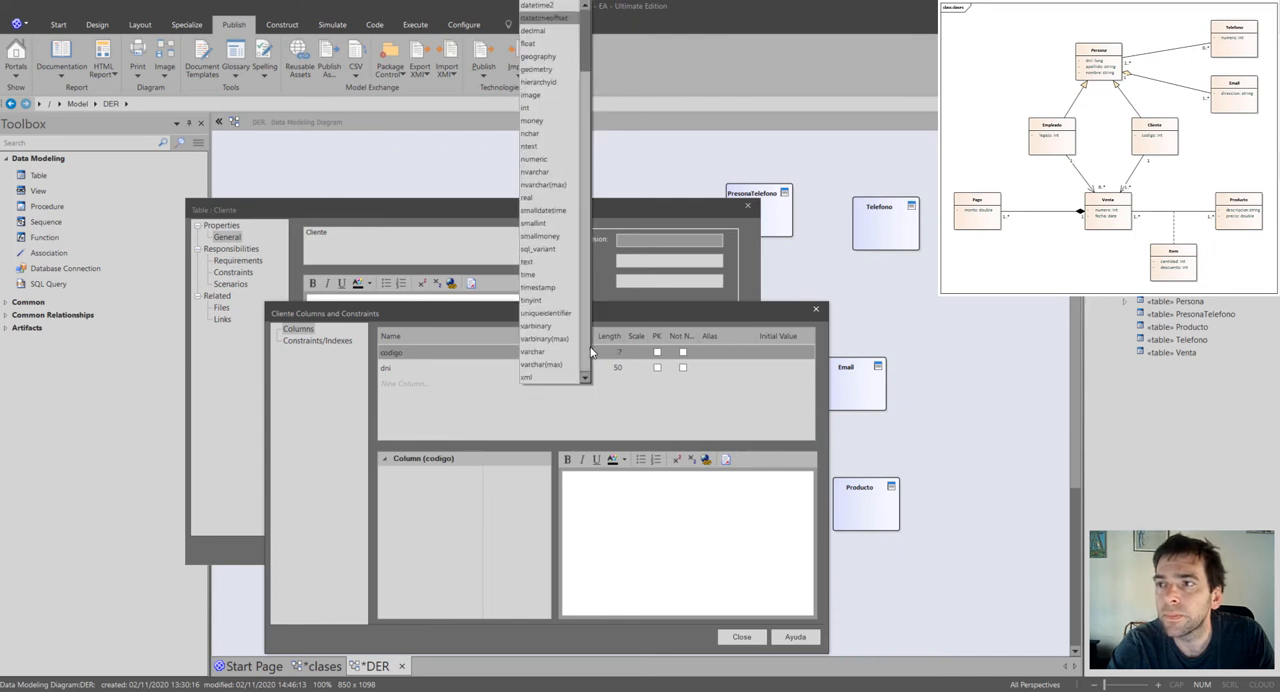
click(540, 5)
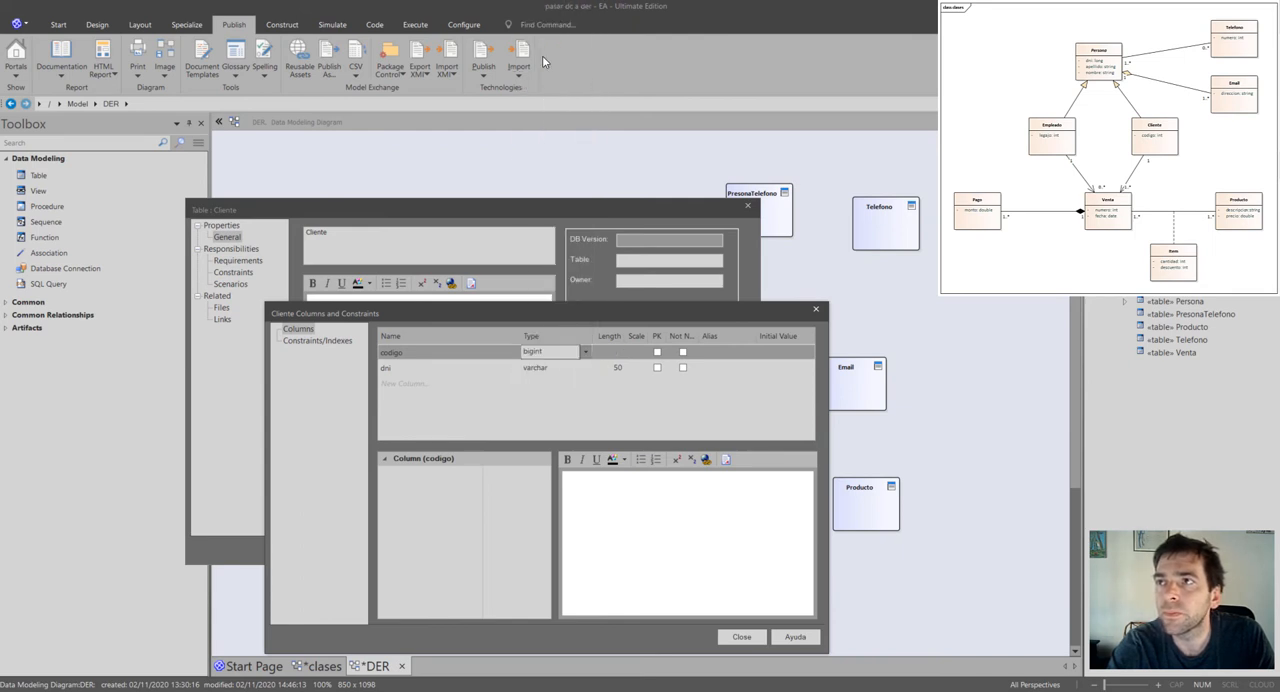
Set the data type of Cliente's dni column to bigint.
click(584, 369)
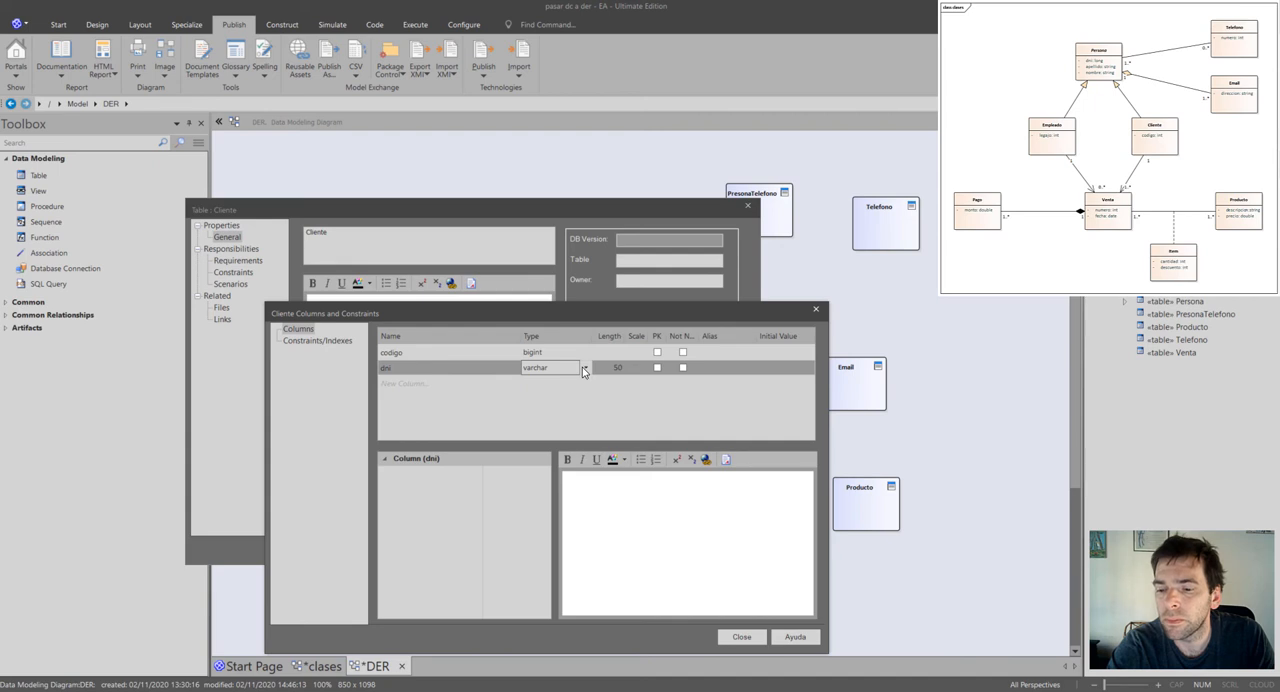
click(584, 369)
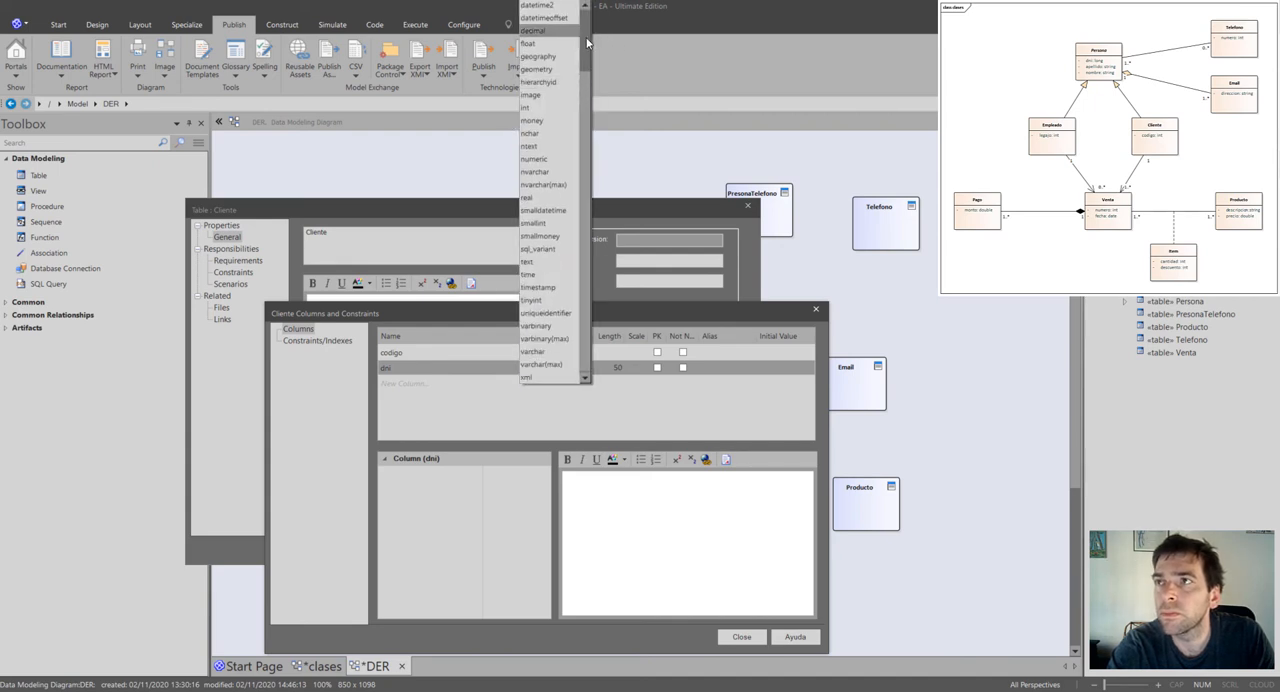
scroll(587, 43, up, 2)
click(540, 5)
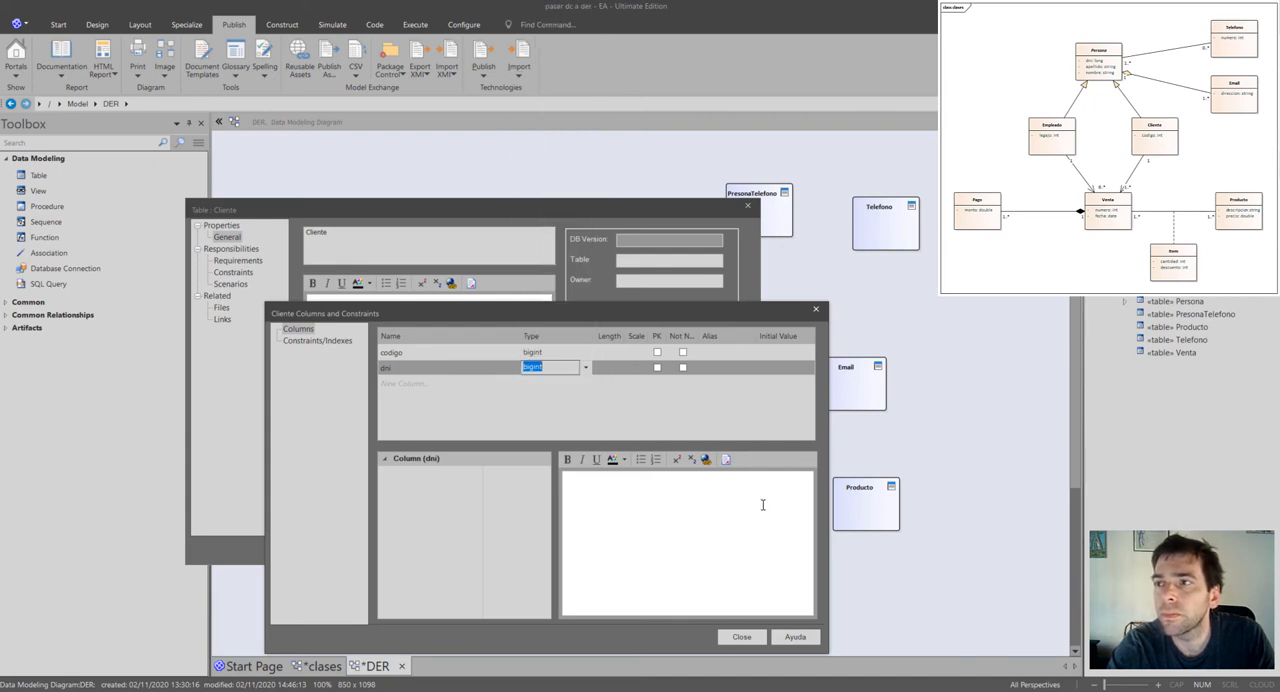
Mark codigo as the primary key of the Cliente table and accept the table's properties.
click(657, 352)
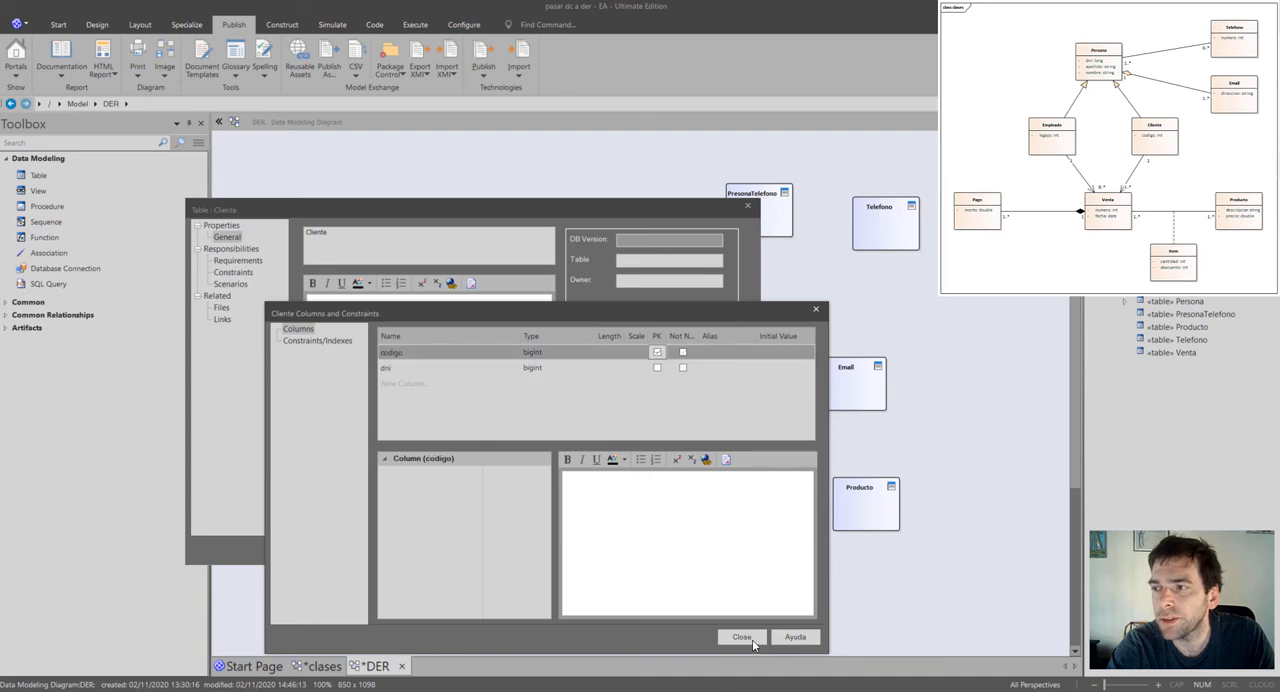
click(753, 644)
click(566, 549)
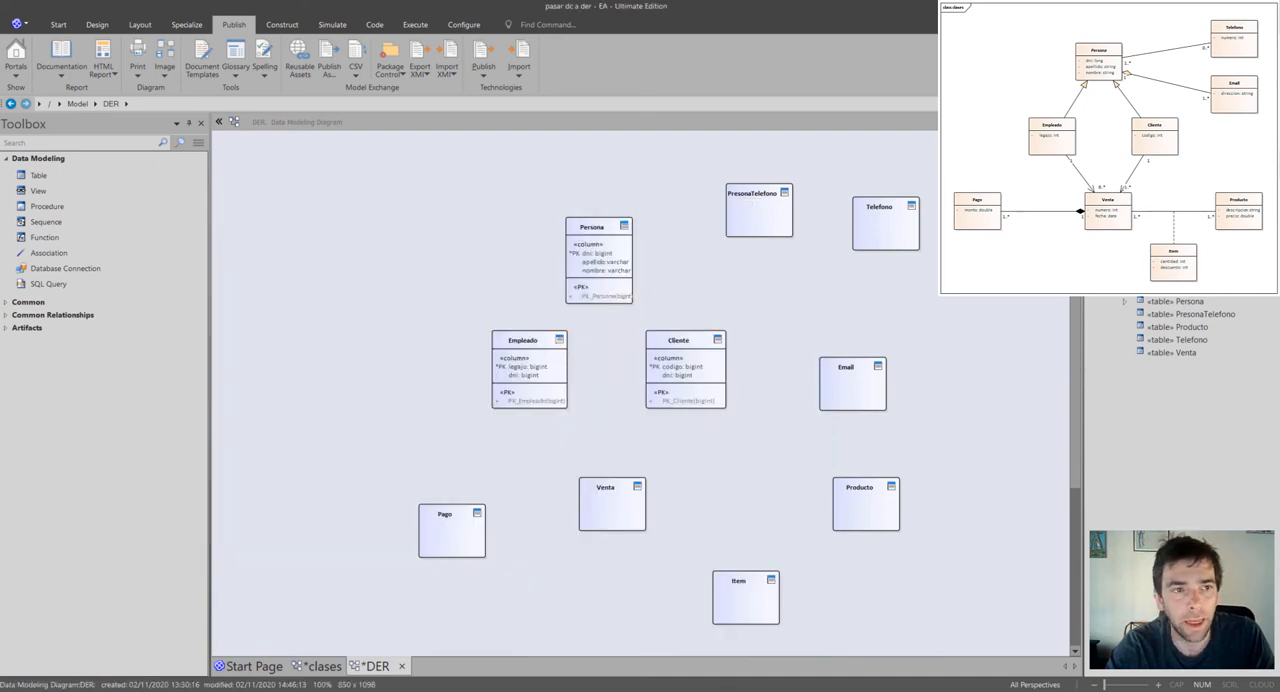
Shift the PresonaTelefono table slightly up and the Telefono table slightly down and right, and open Telefono's column editor.
drag(760, 214, 760, 208)
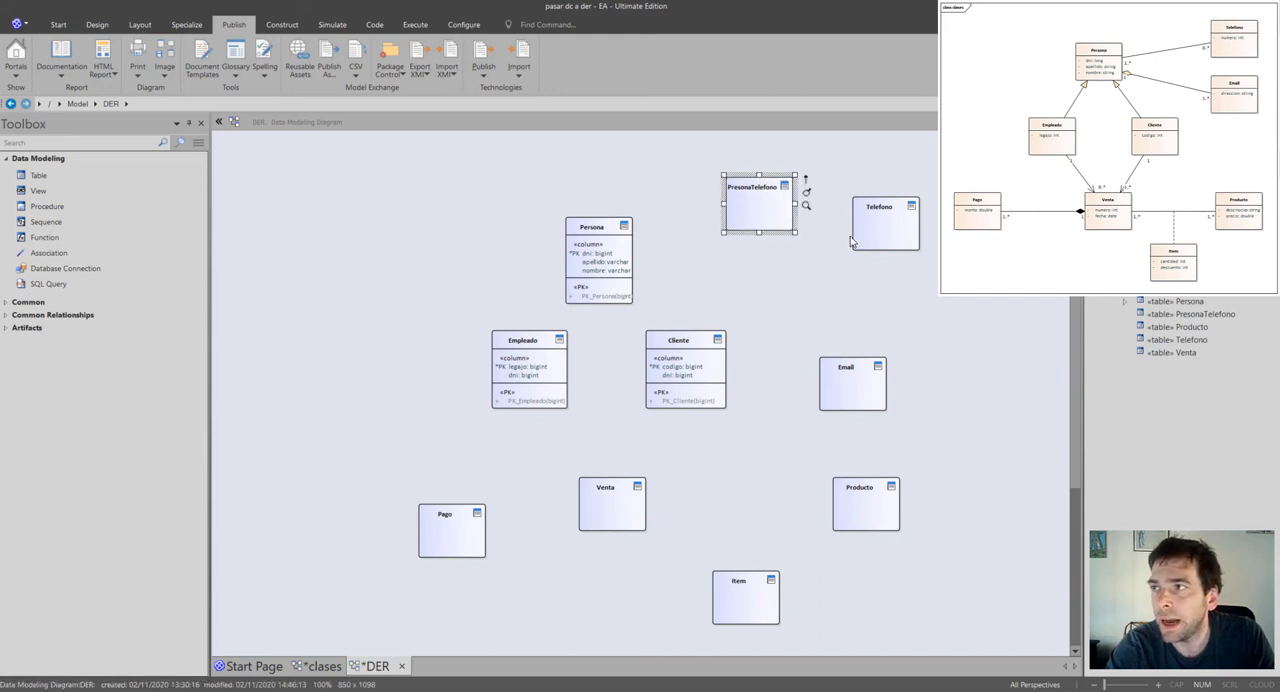
drag(876, 239, 883, 246)
right_click(883, 246)
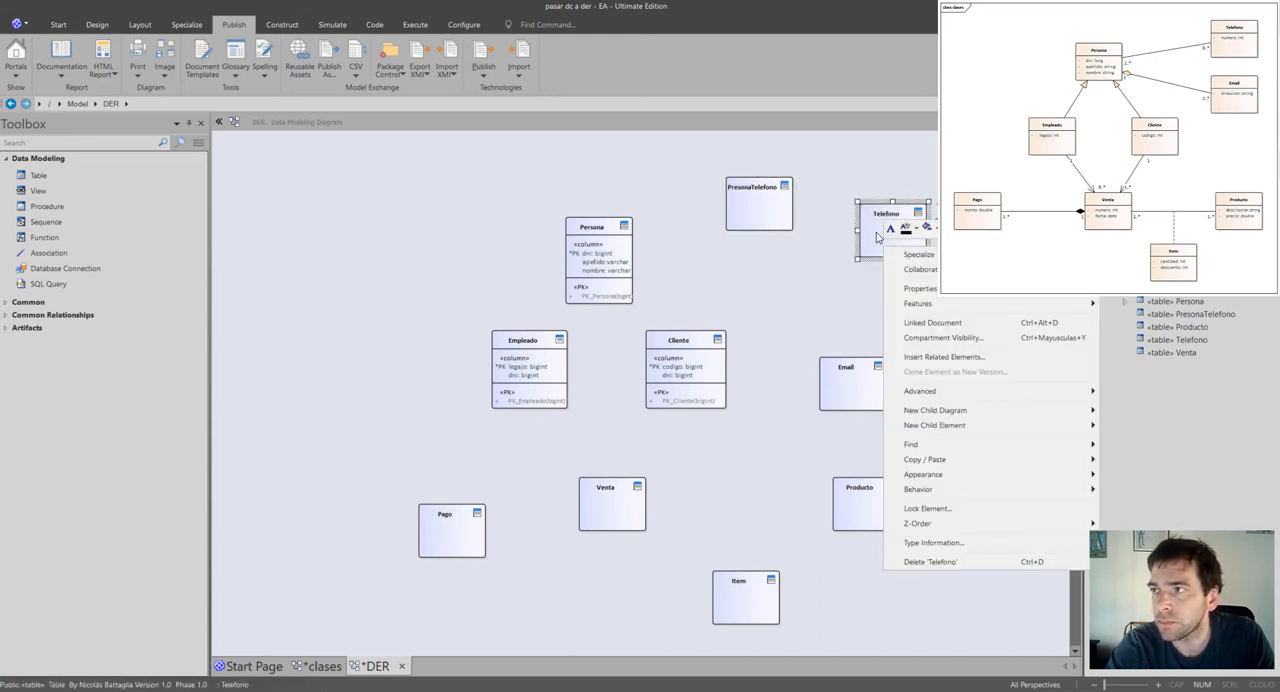
click(876, 232)
double_click(876, 232)
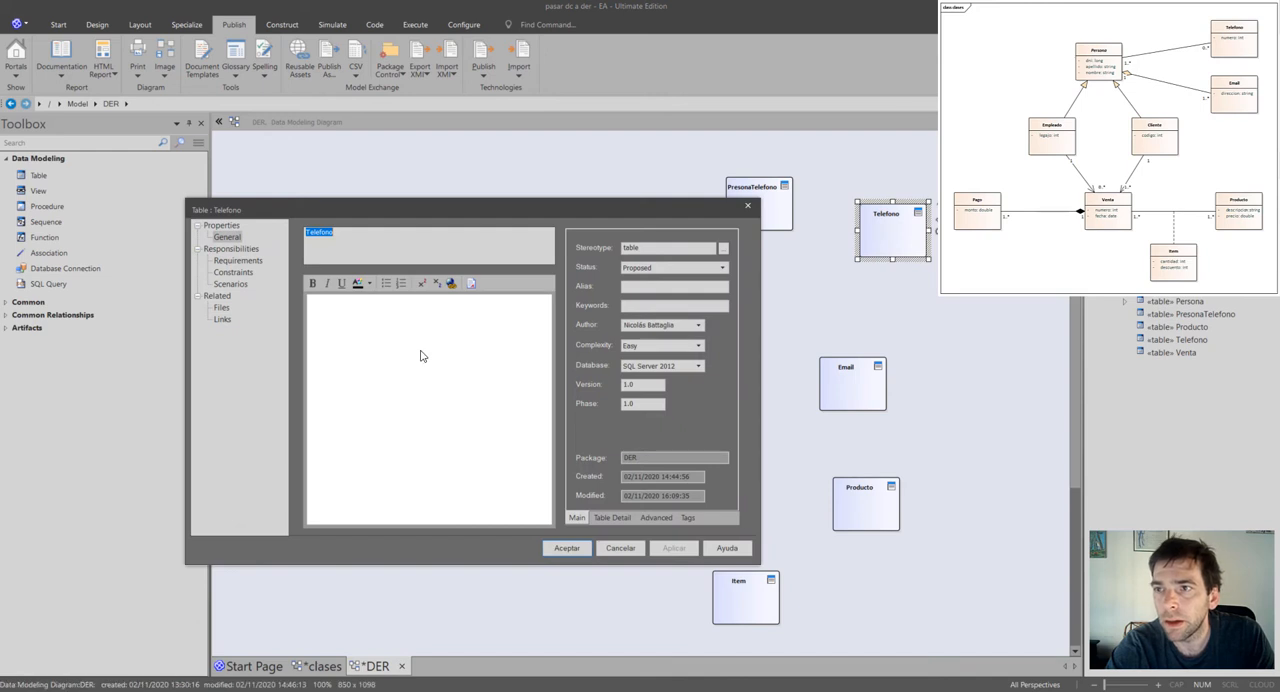
click(612, 518)
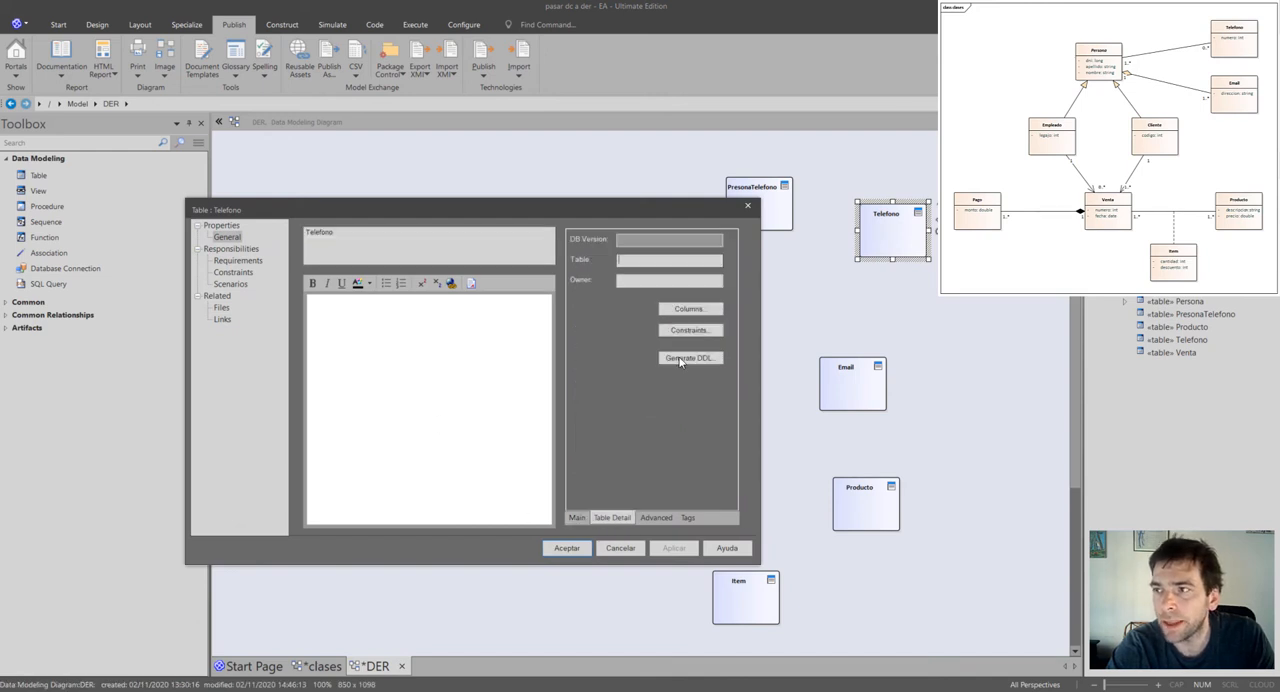
click(688, 309)
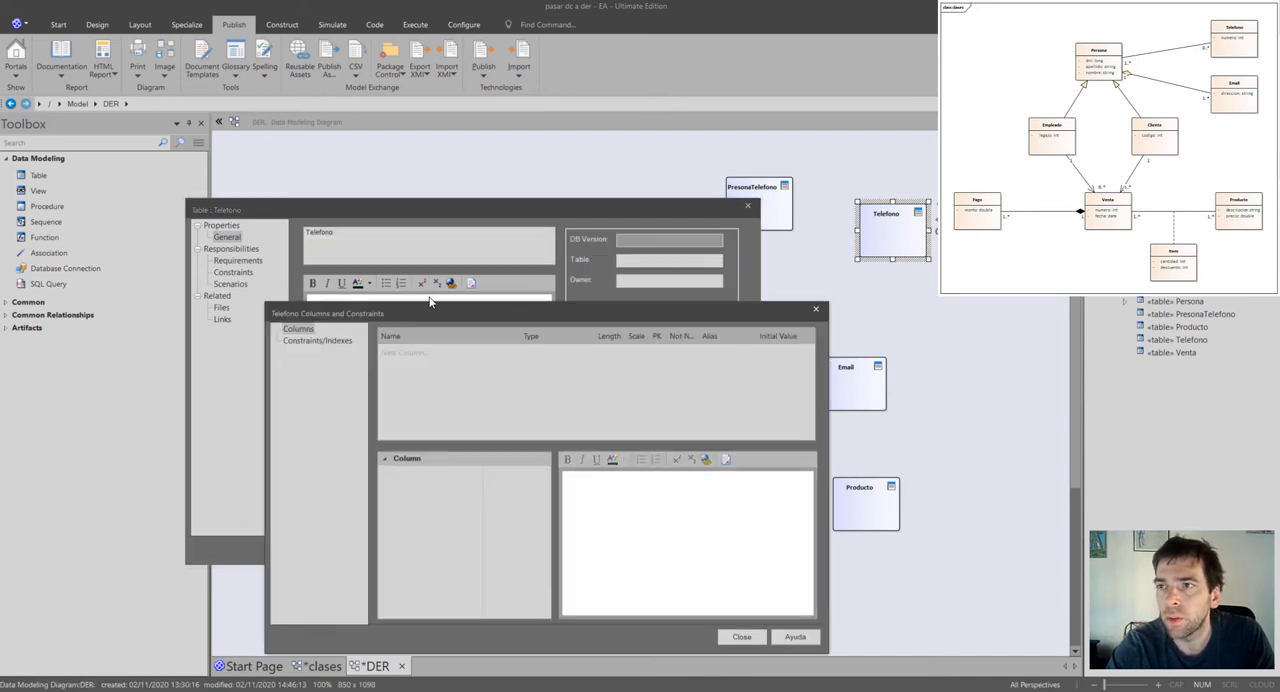
Add two columns named id_telefono and numero to the Telefono table.
click(427, 356)
text(id_telefono)
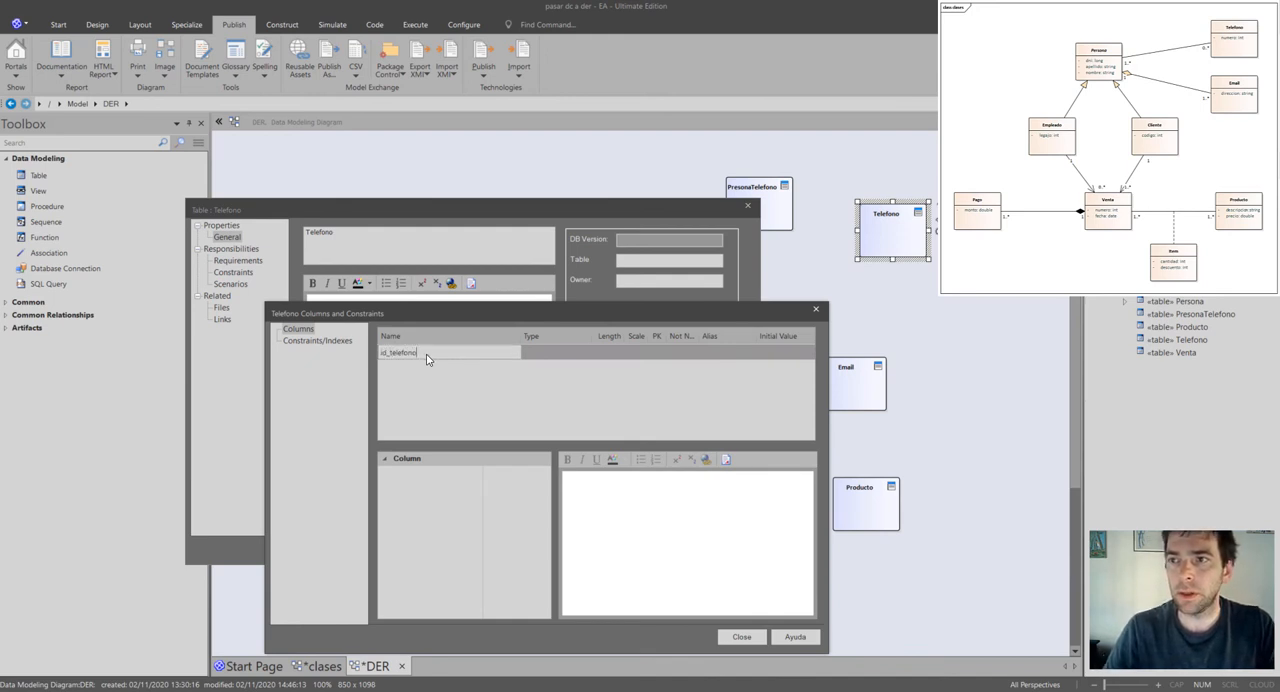
key(Return)
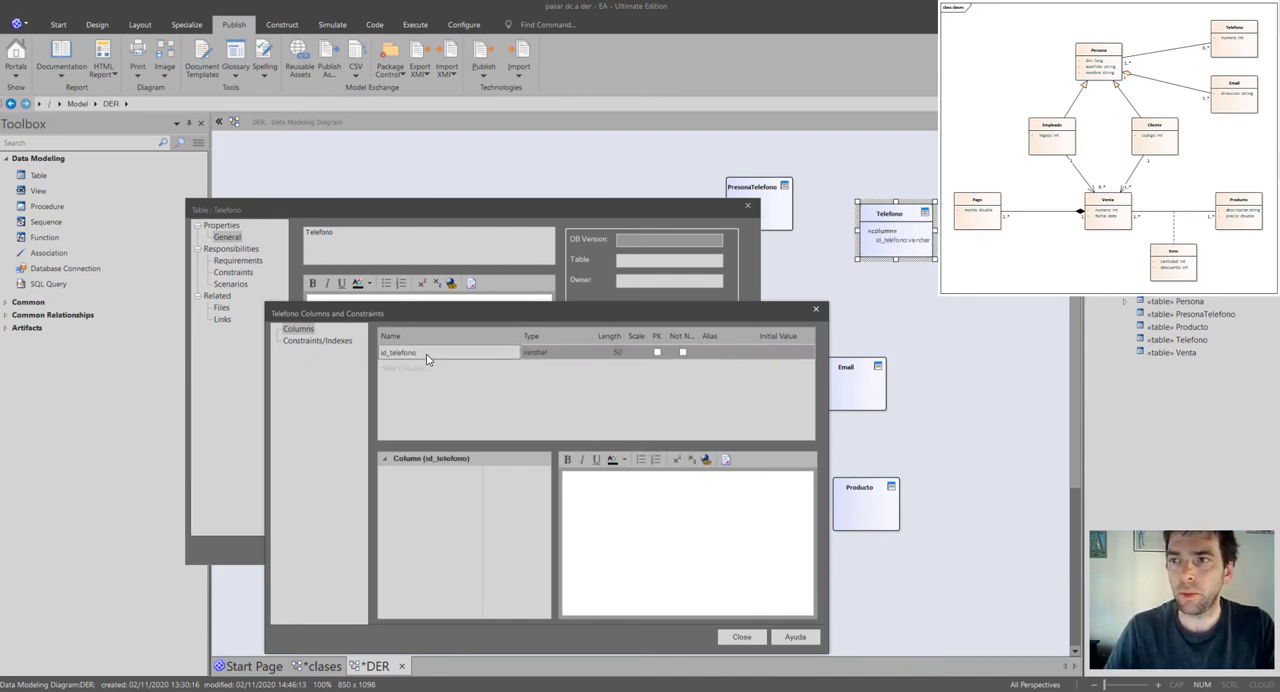
text(numero)
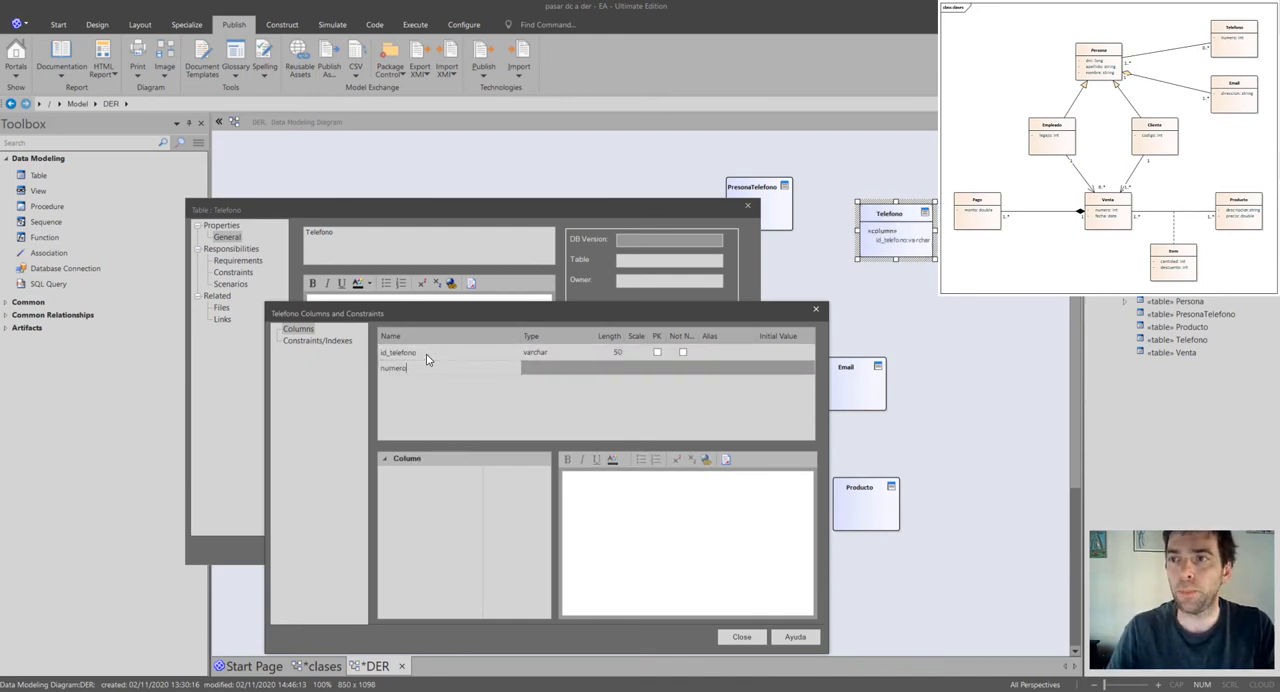
key(Return)
Set the data type of Telefono's id_telefono column to bigint.
click(578, 367)
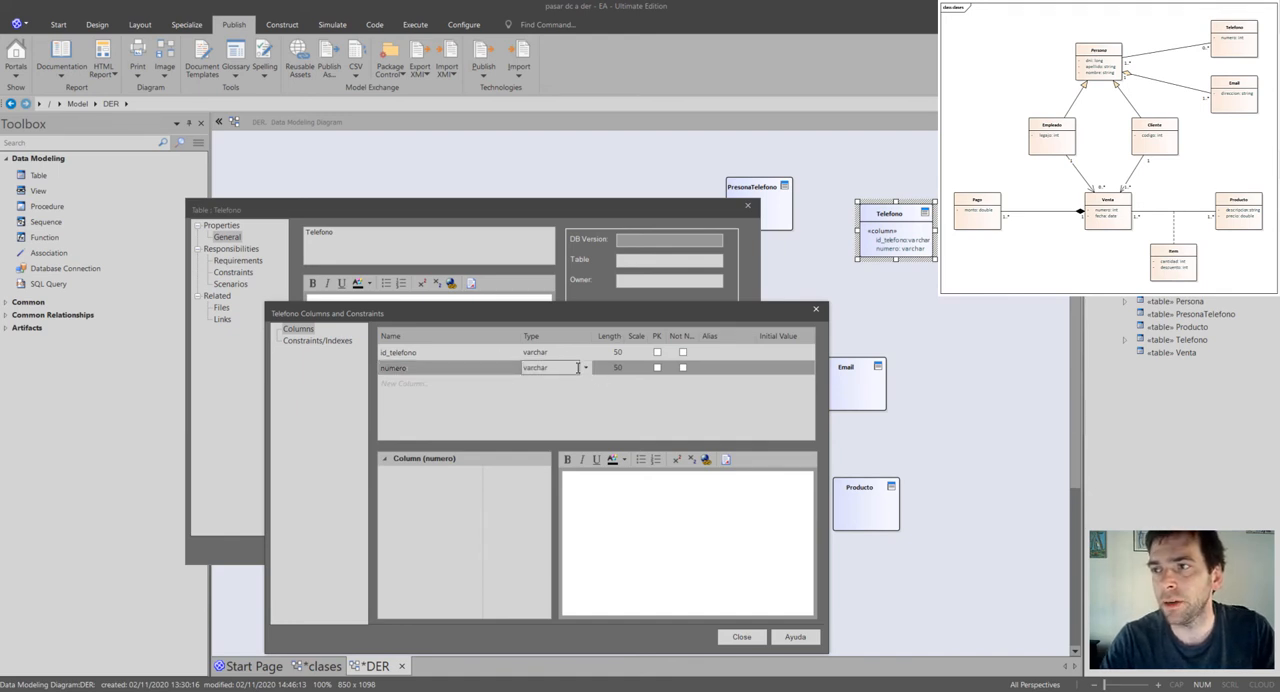
click(572, 352)
click(582, 352)
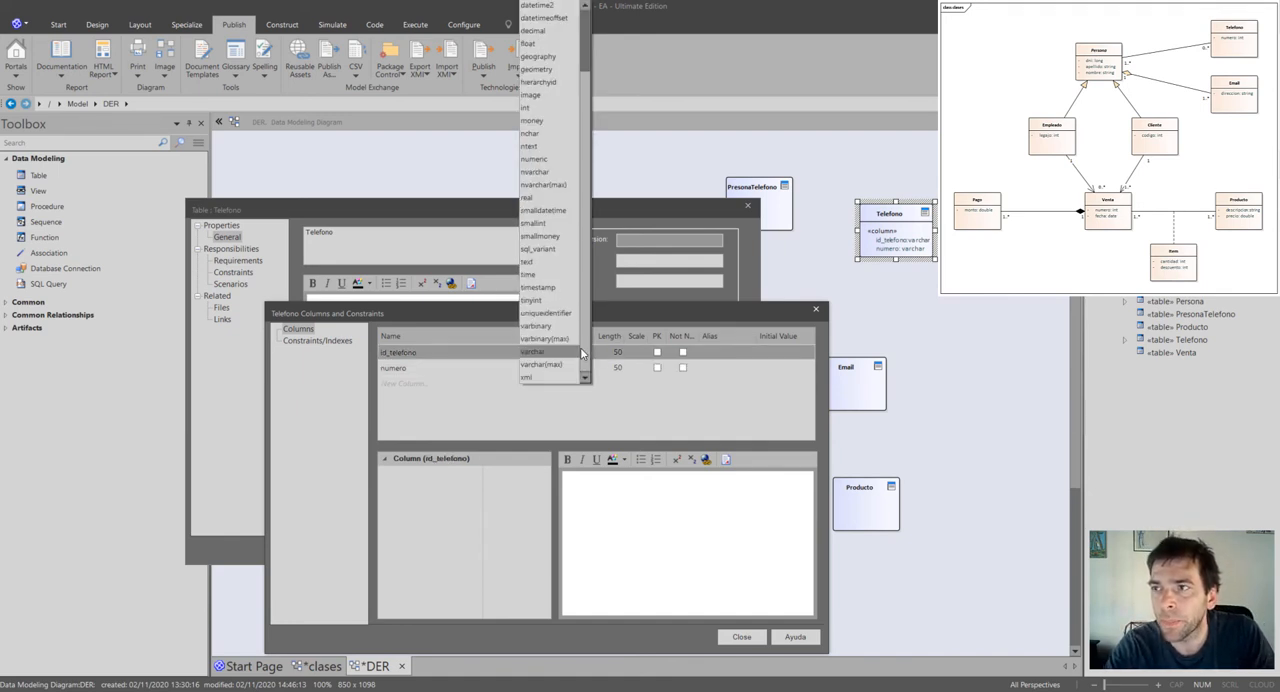
scroll(587, 42, up, 2)
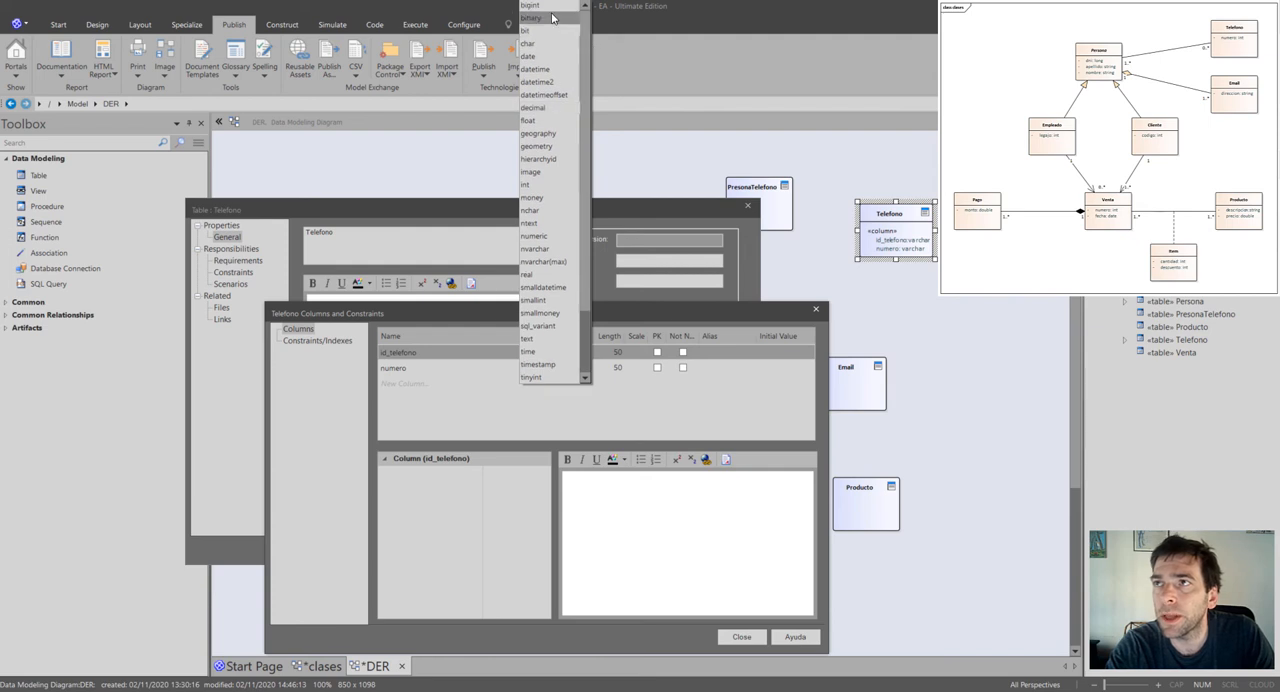
click(553, 5)
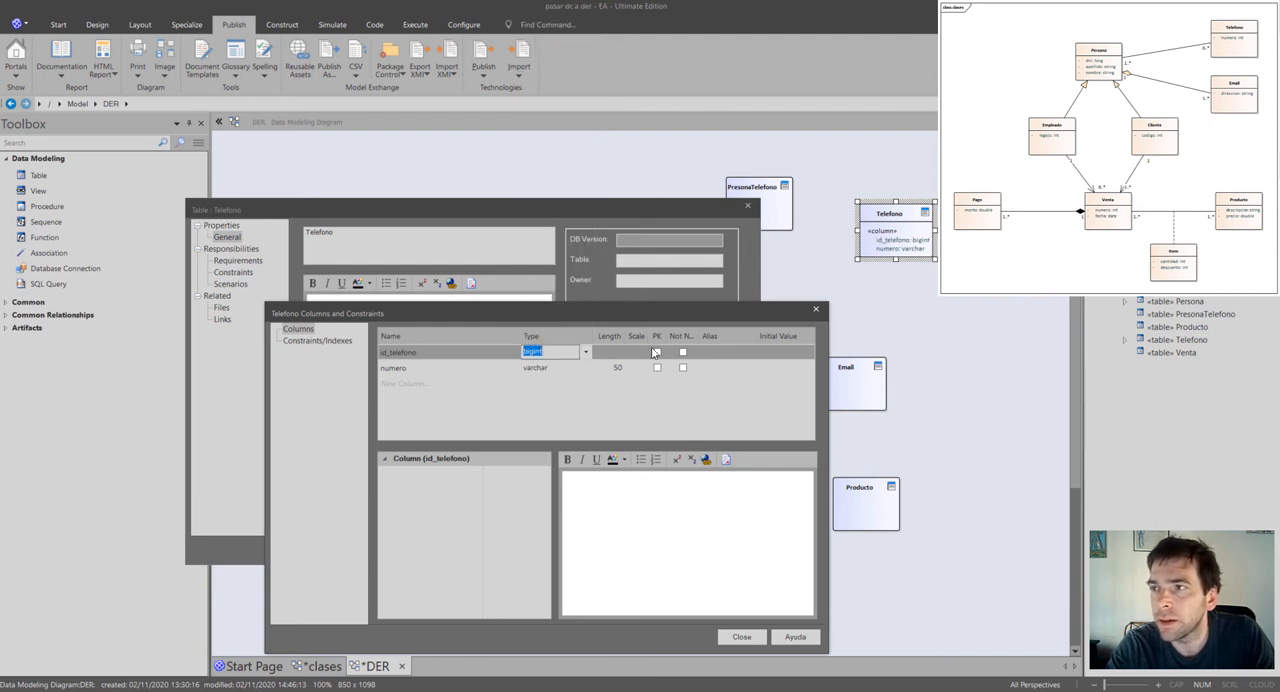
Mark id_telefono as the primary key of the Telefono table and accept the table's properties.
click(657, 352)
click(741, 636)
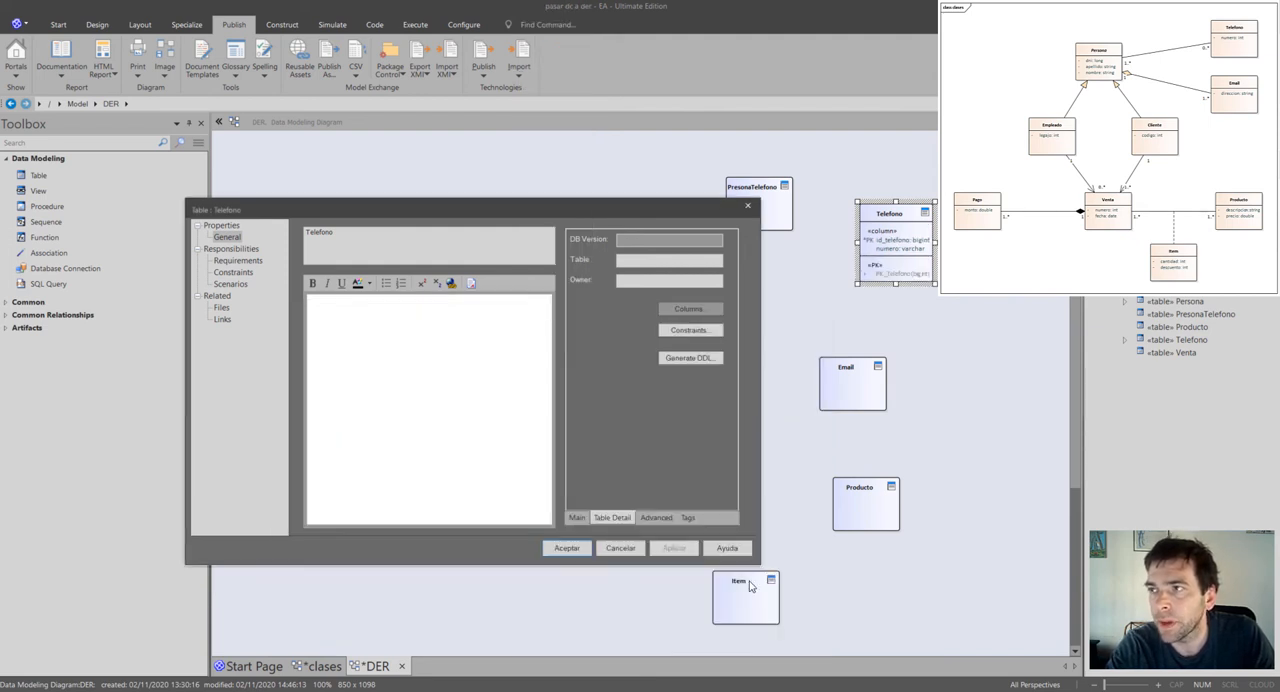
click(560, 549)
click(685, 365)
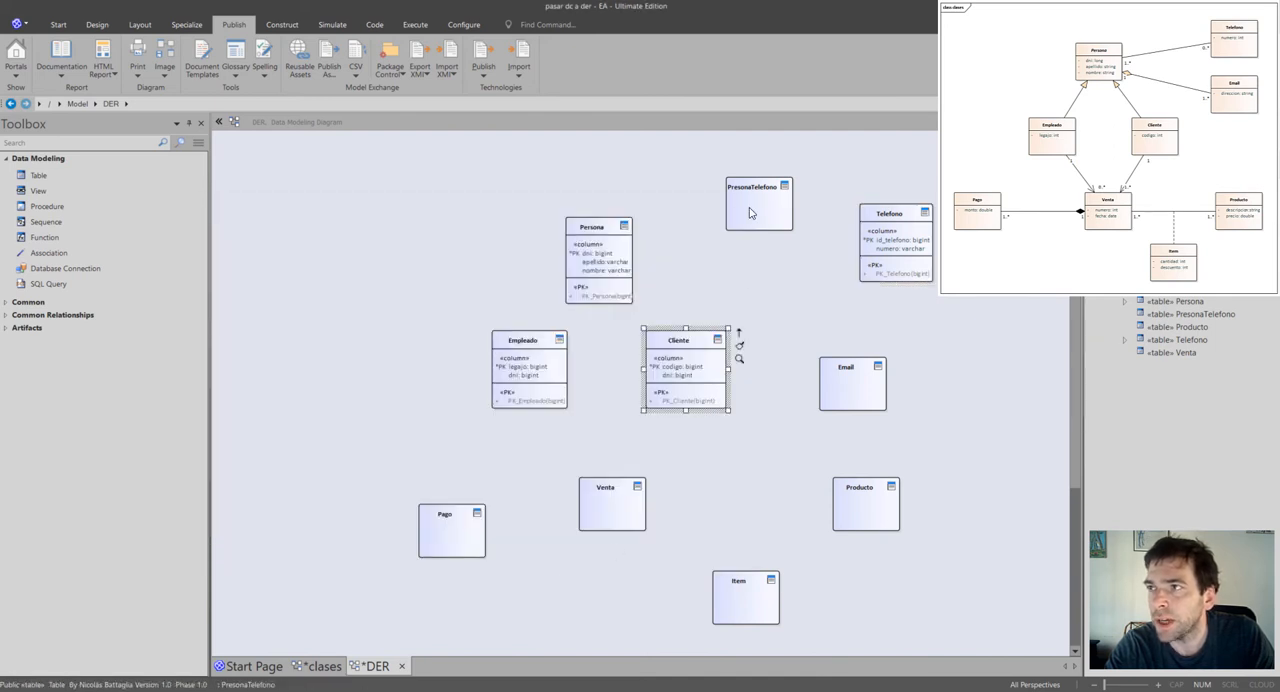
click(769, 210)
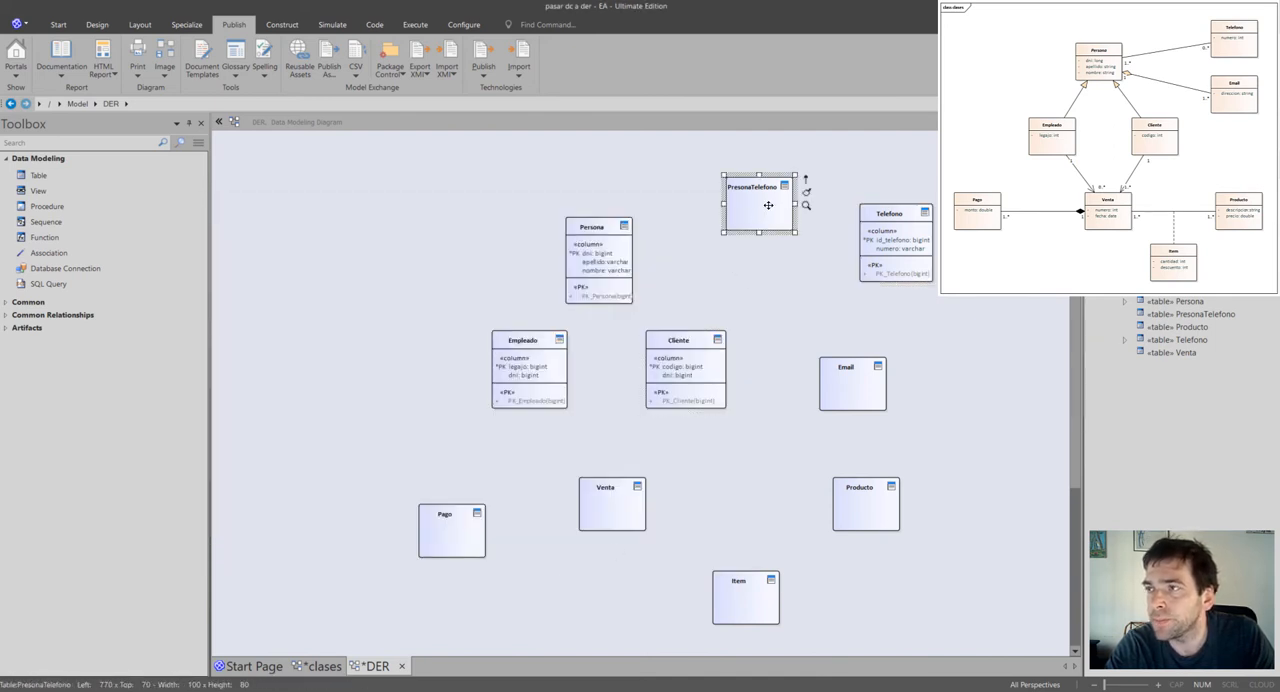
right_click(768, 205)
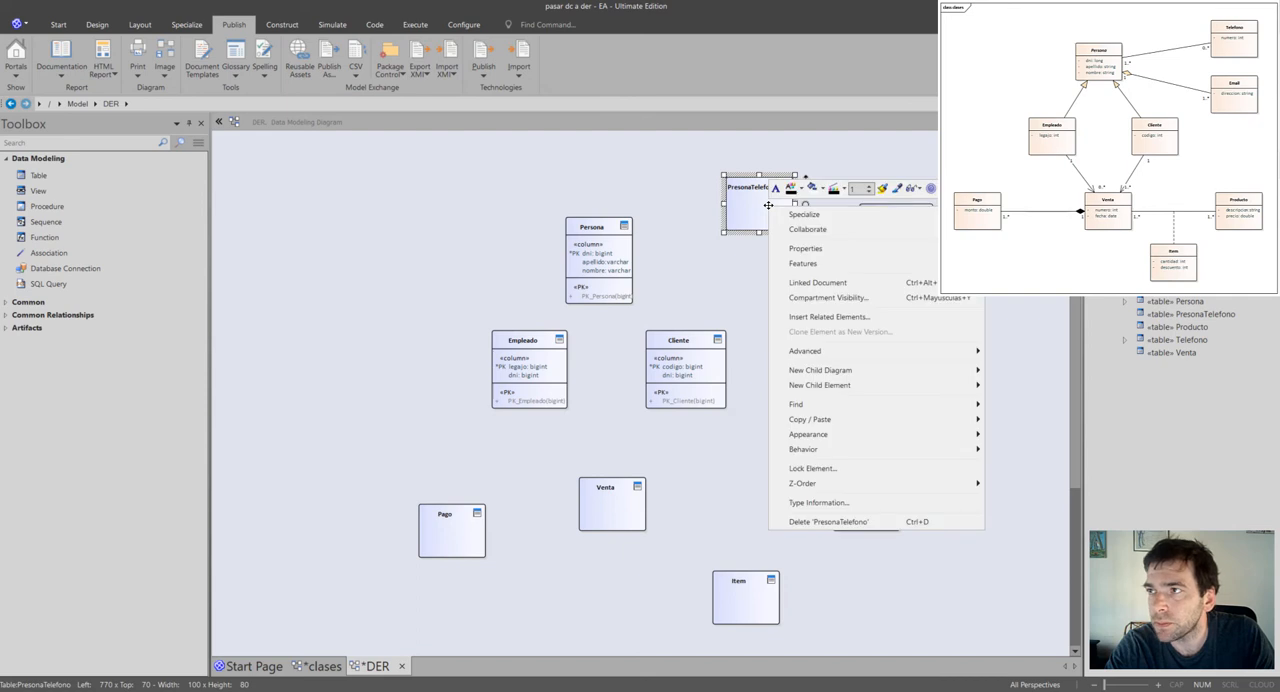
click(733, 252)
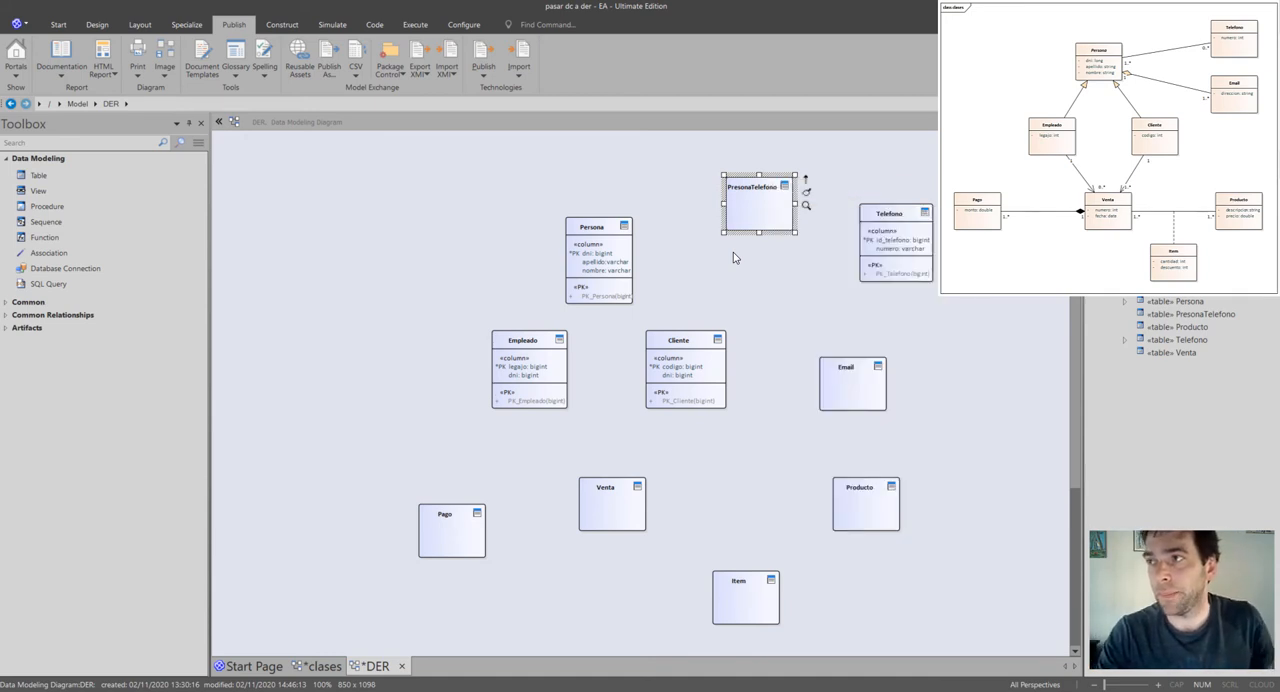
click(870, 386)
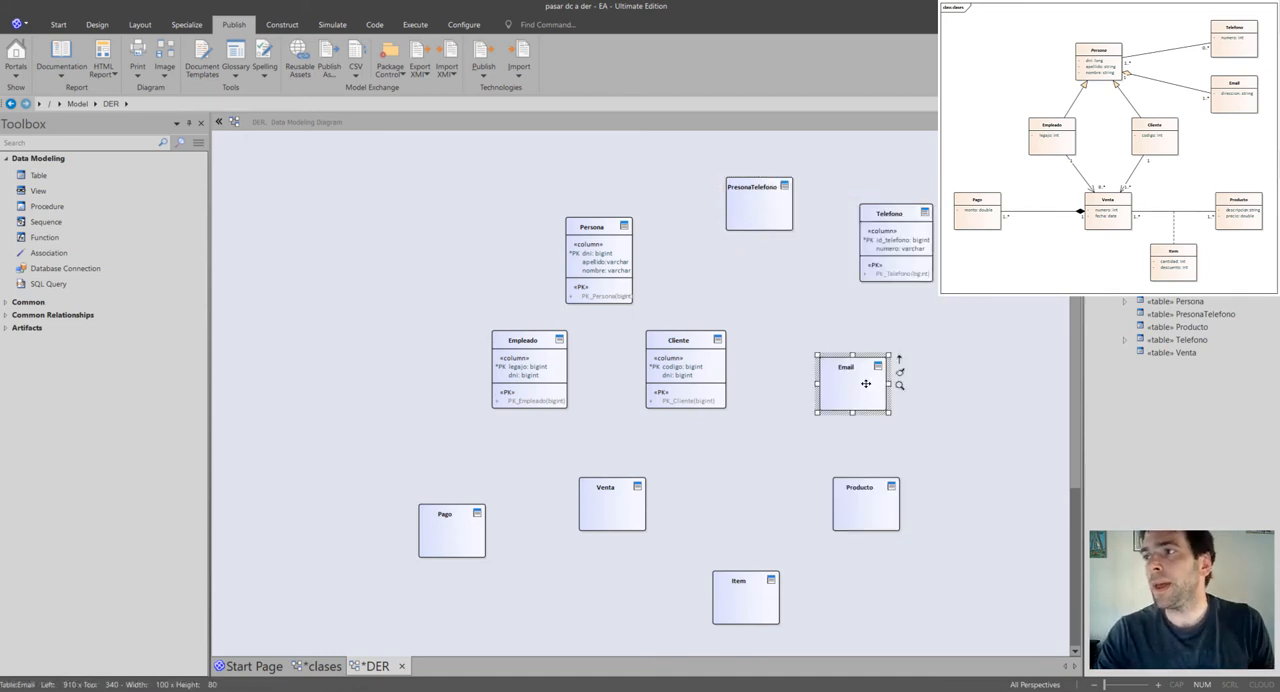
Add two columns named id_email and direccion to the Email table.
double_click(866, 384)
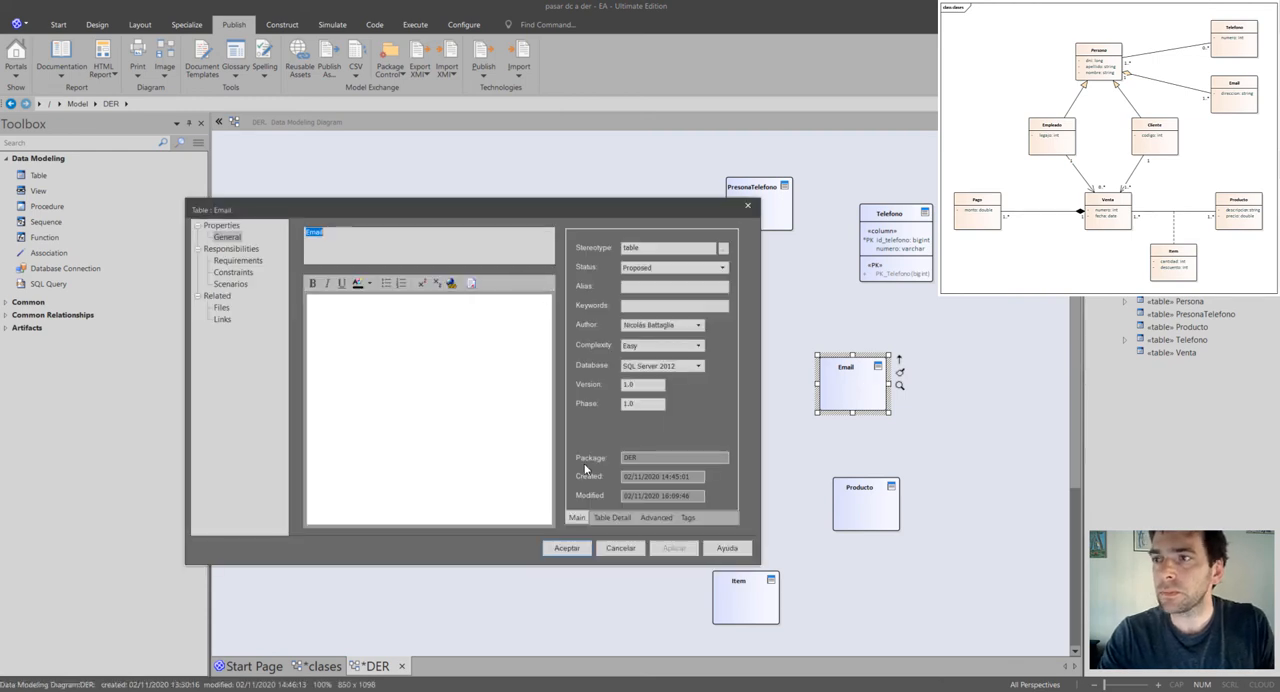
click(612, 518)
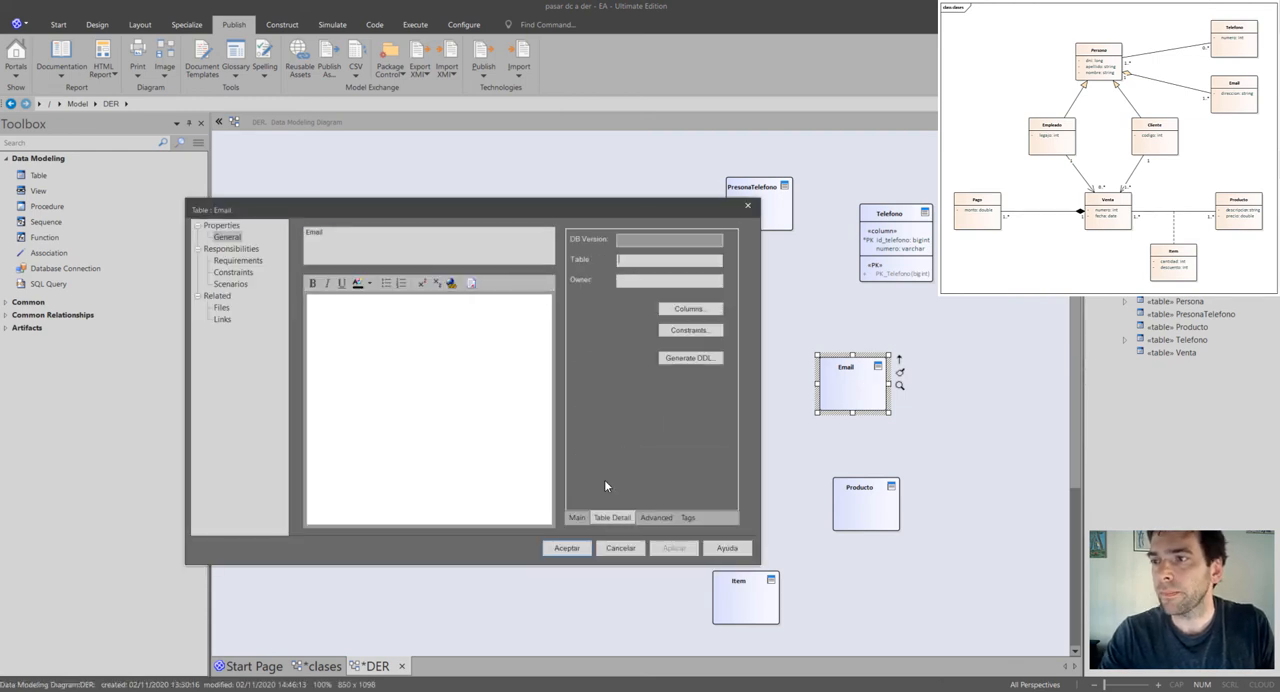
click(687, 311)
click(436, 355)
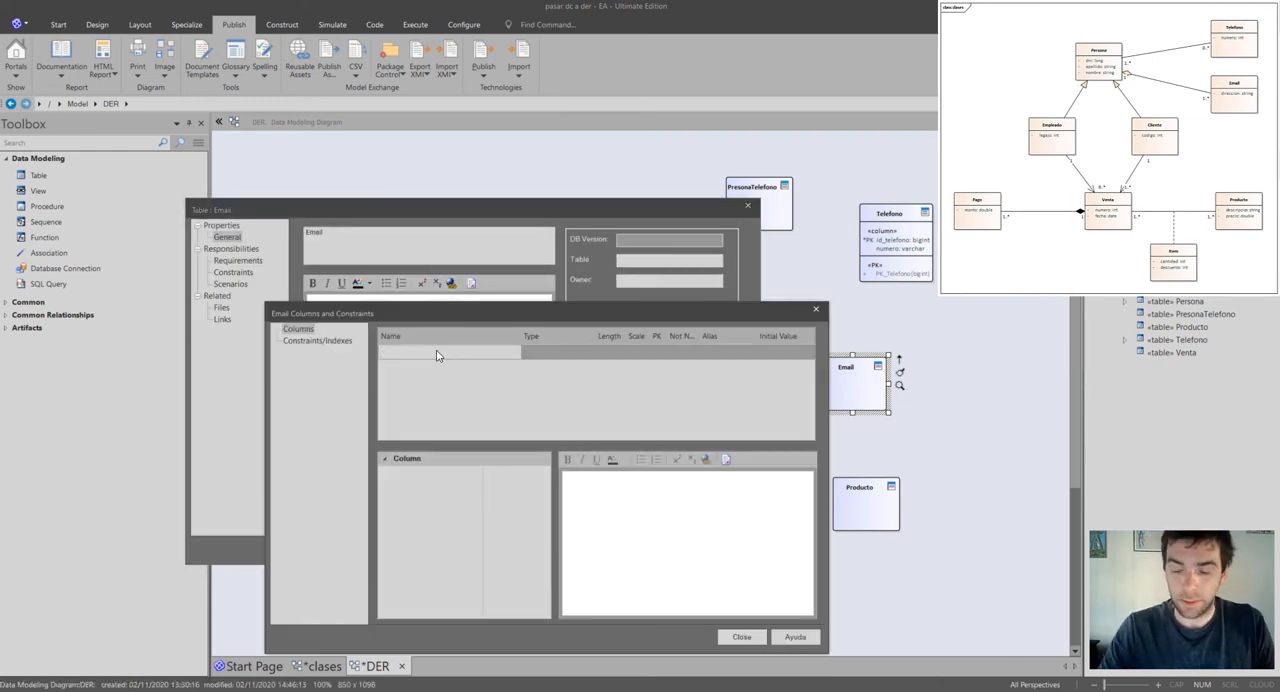
text(id_email)
key(Return)
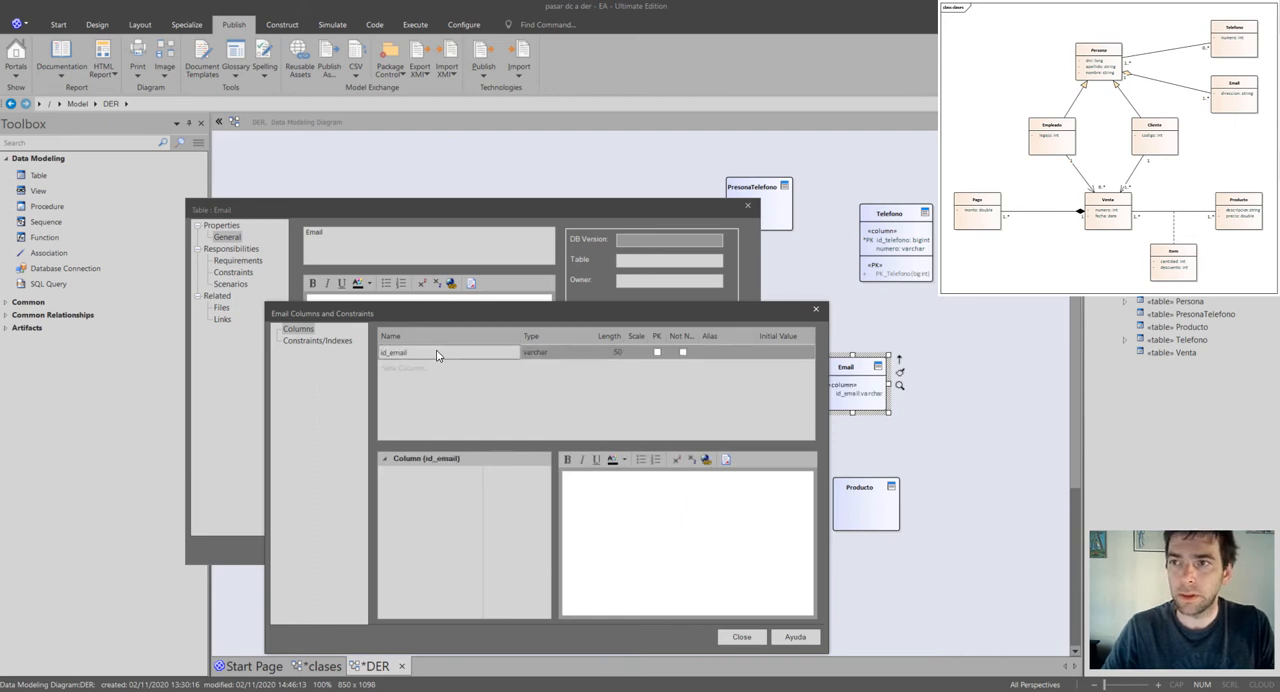
text(direccion)
key(Return)
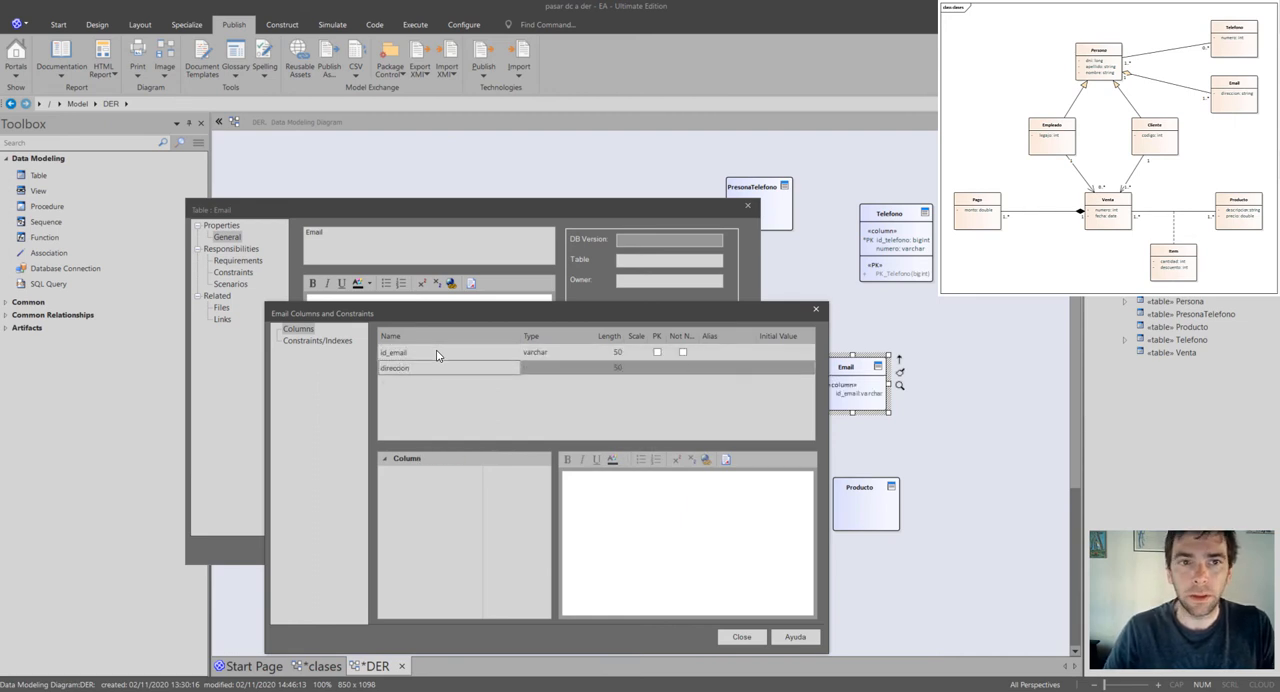
Set Email's id_email column to bigint, mark it as the primary key, and accept the table's properties.
click(588, 358)
click(587, 355)
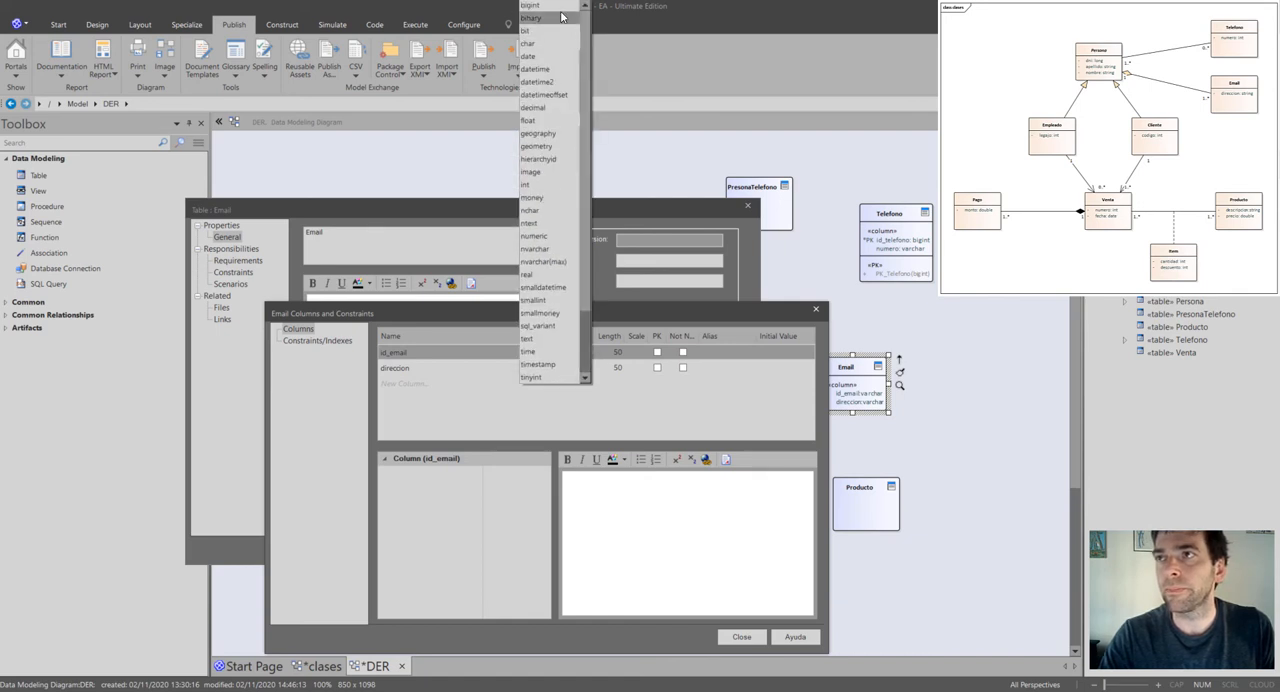
click(562, 10)
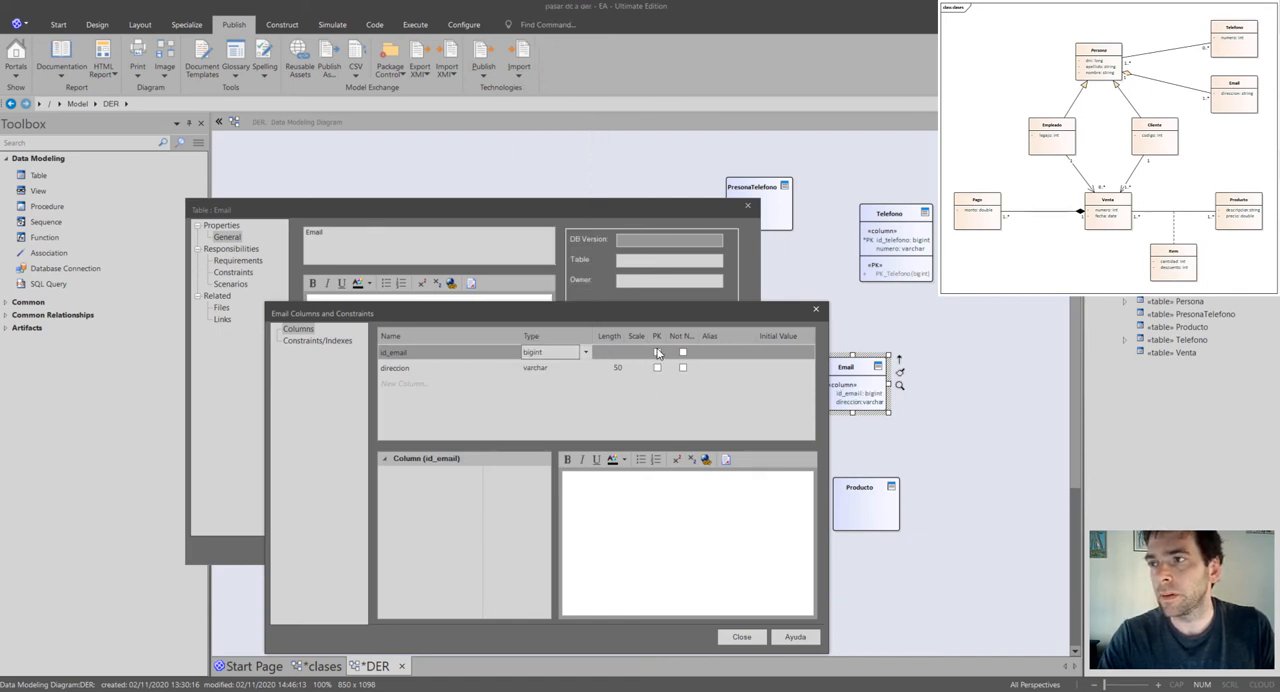
click(657, 352)
click(741, 636)
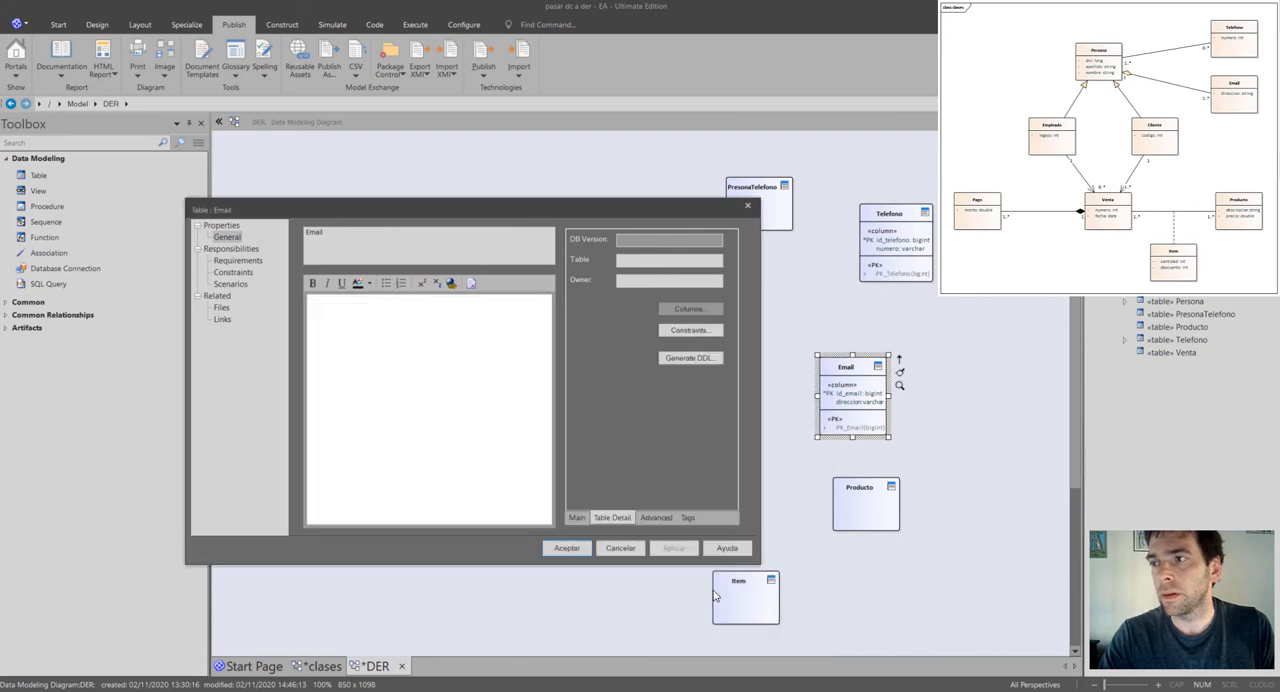
click(570, 547)
click(782, 447)
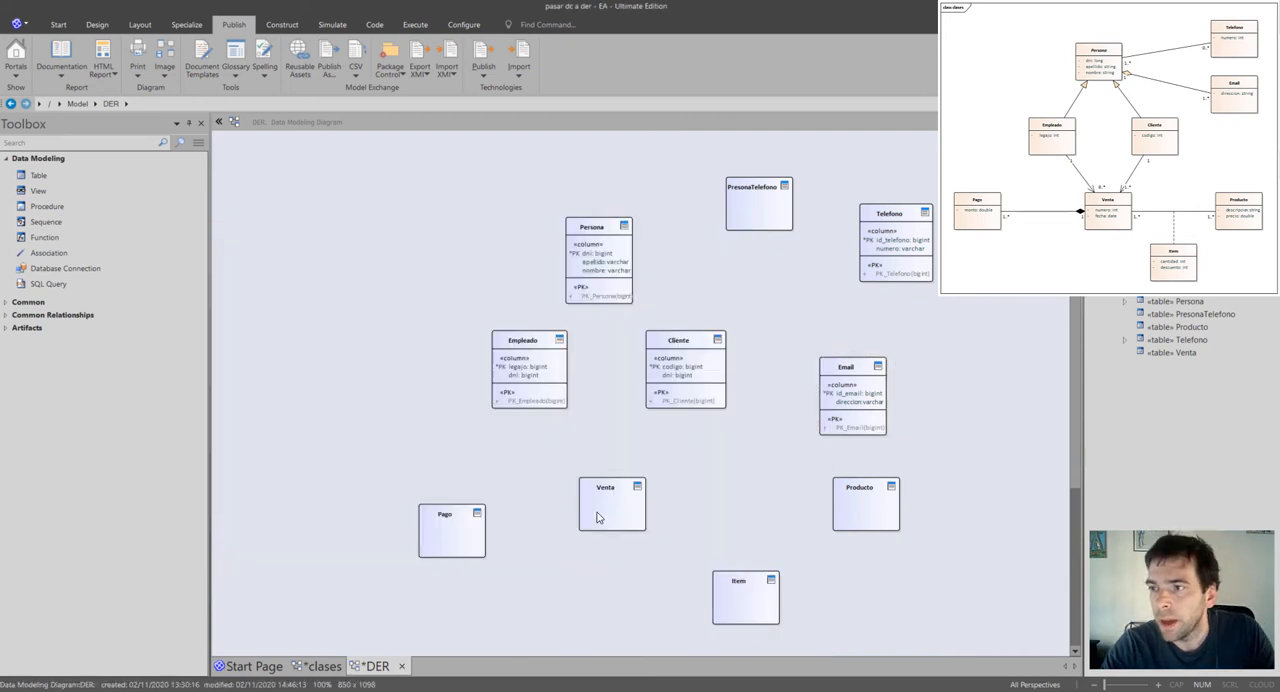
Add two columns named numero and fecha to the Venta table.
click(628, 506)
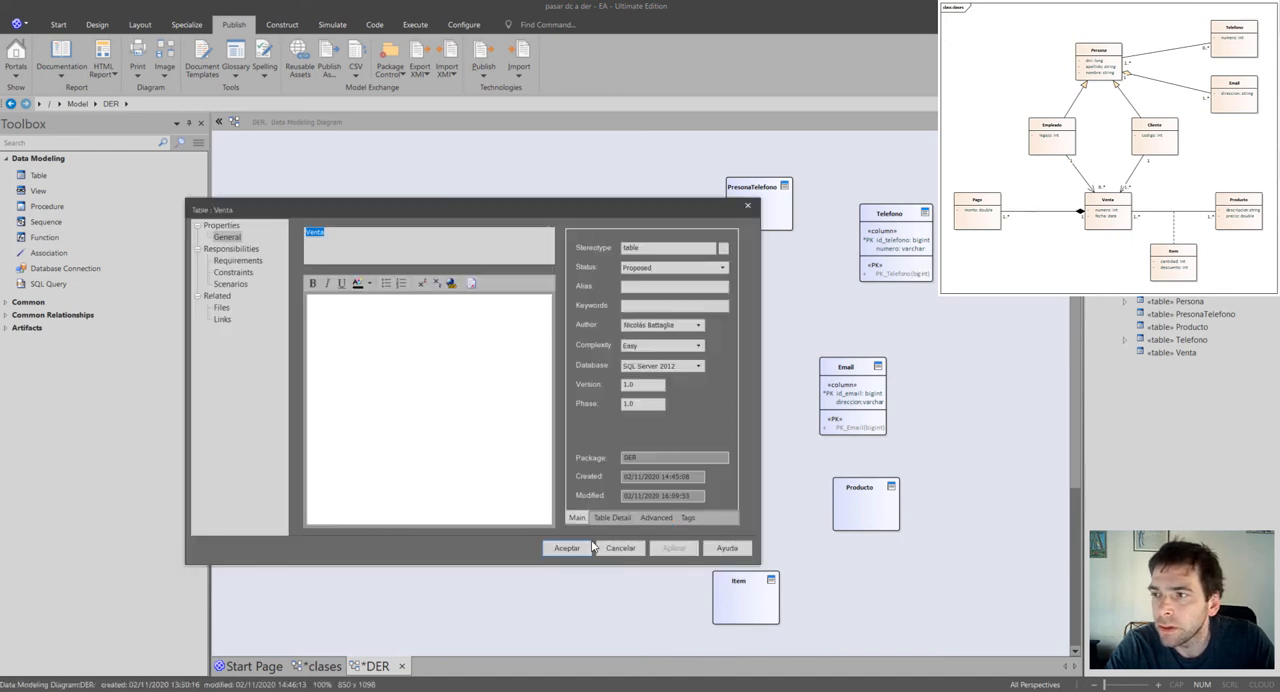
click(610, 518)
click(690, 310)
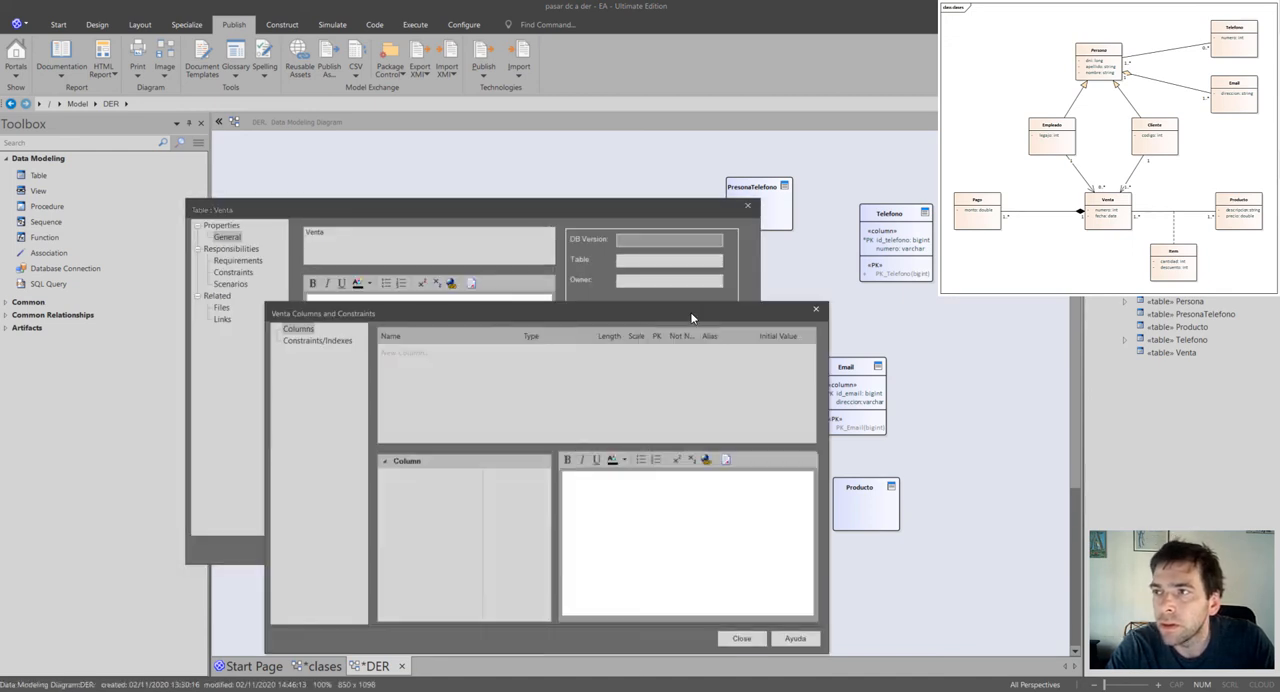
click(400, 358)
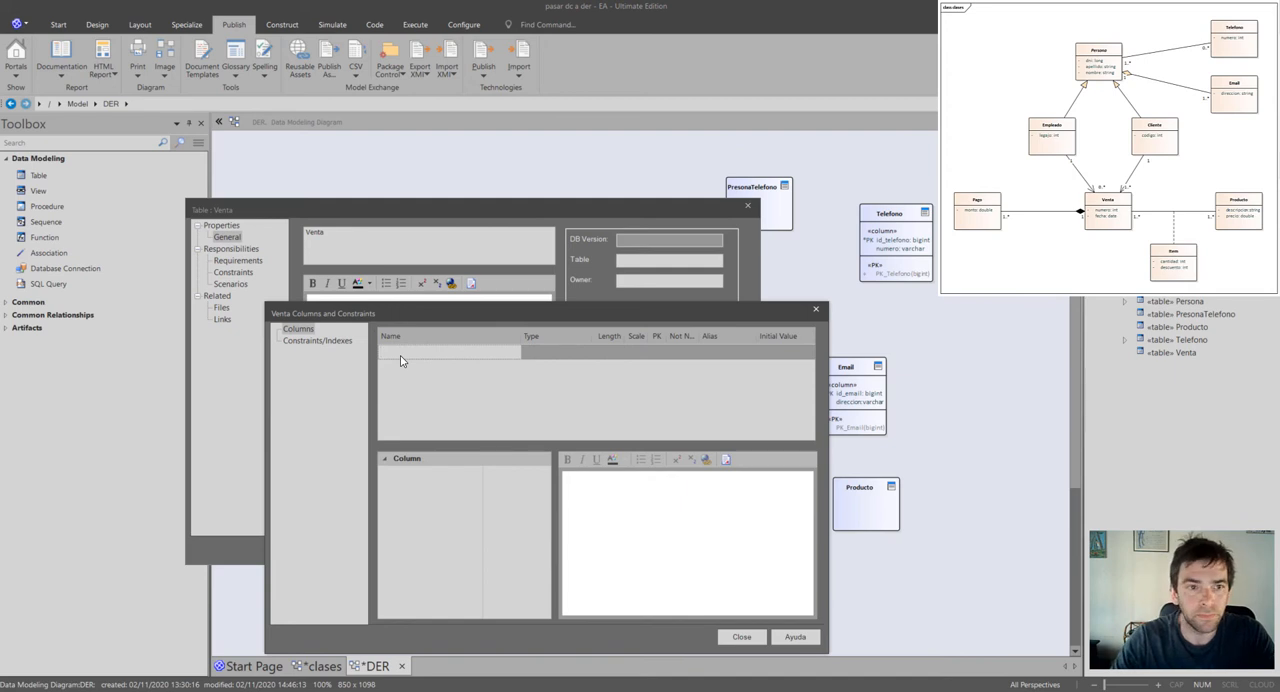
key(Return)
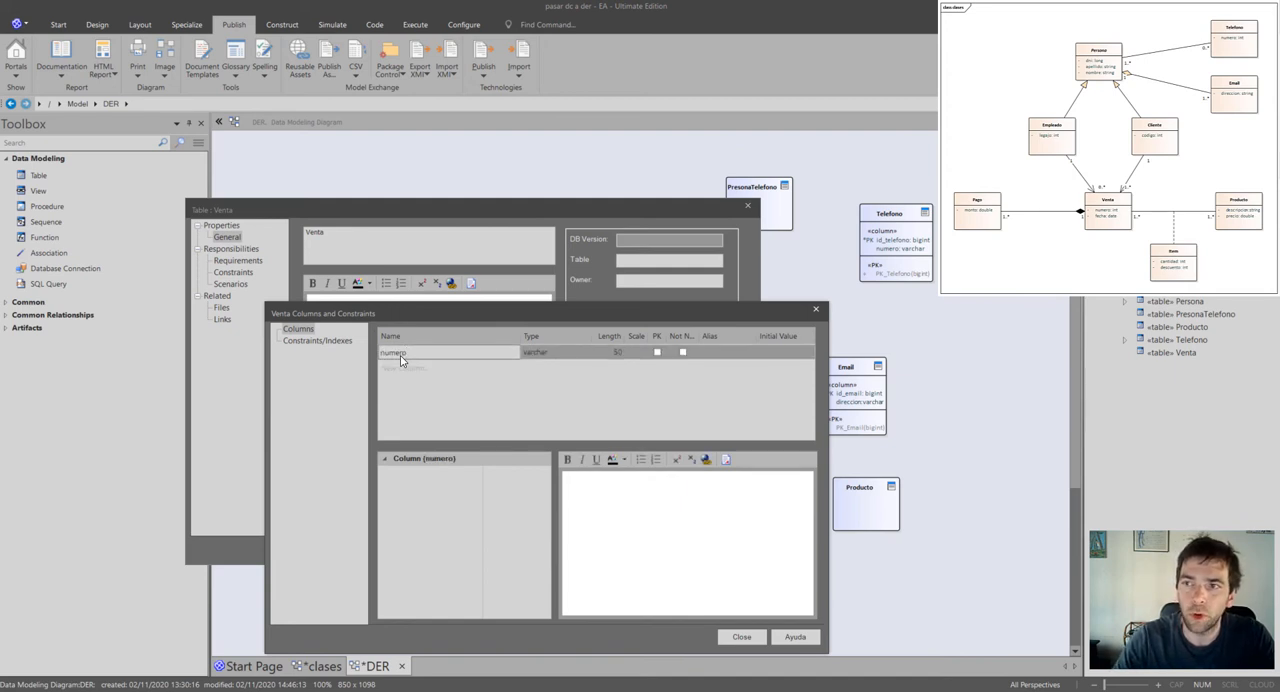
click(400, 362)
text(fecha)
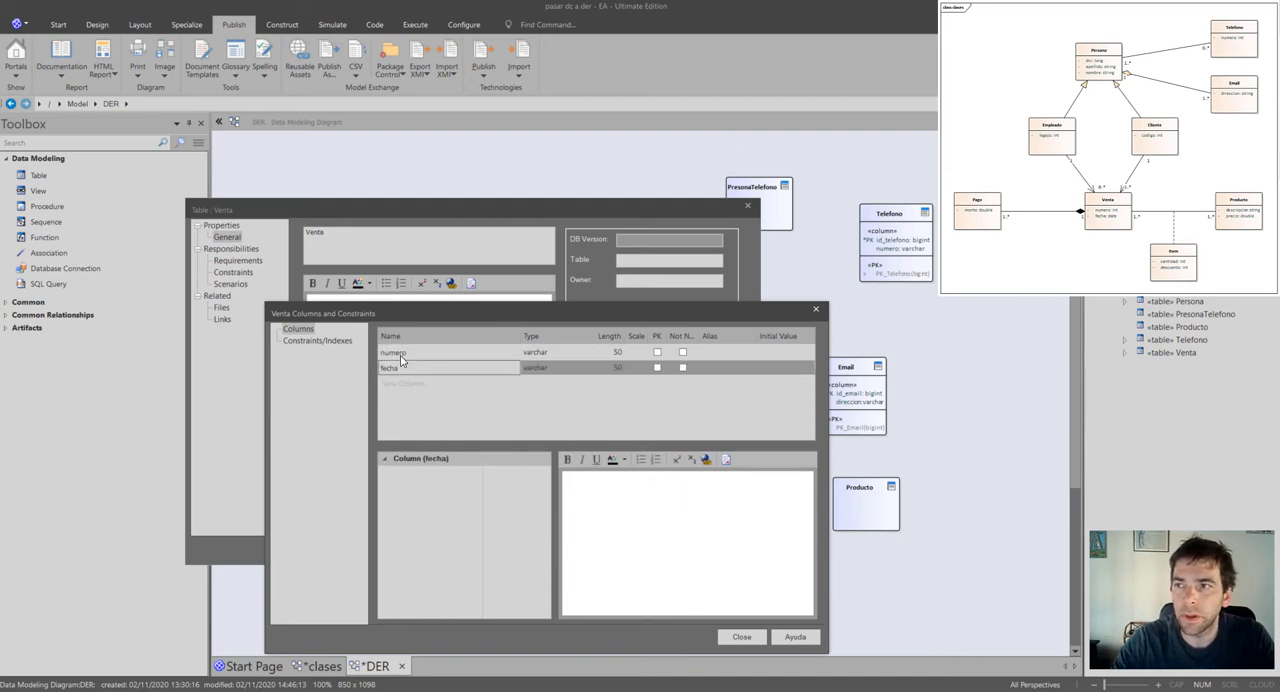
key(Return)
Set the data types of Venta's columns: datetime for fecha and bigint for numero.
click(582, 368)
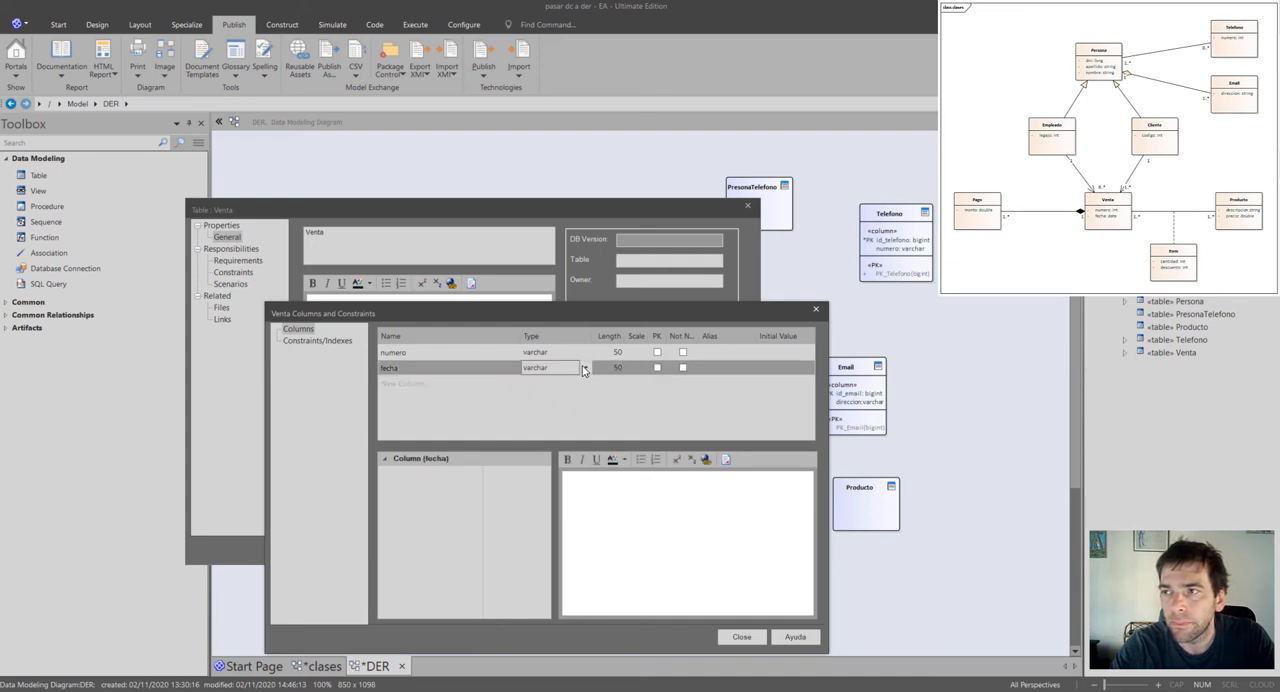
click(586, 368)
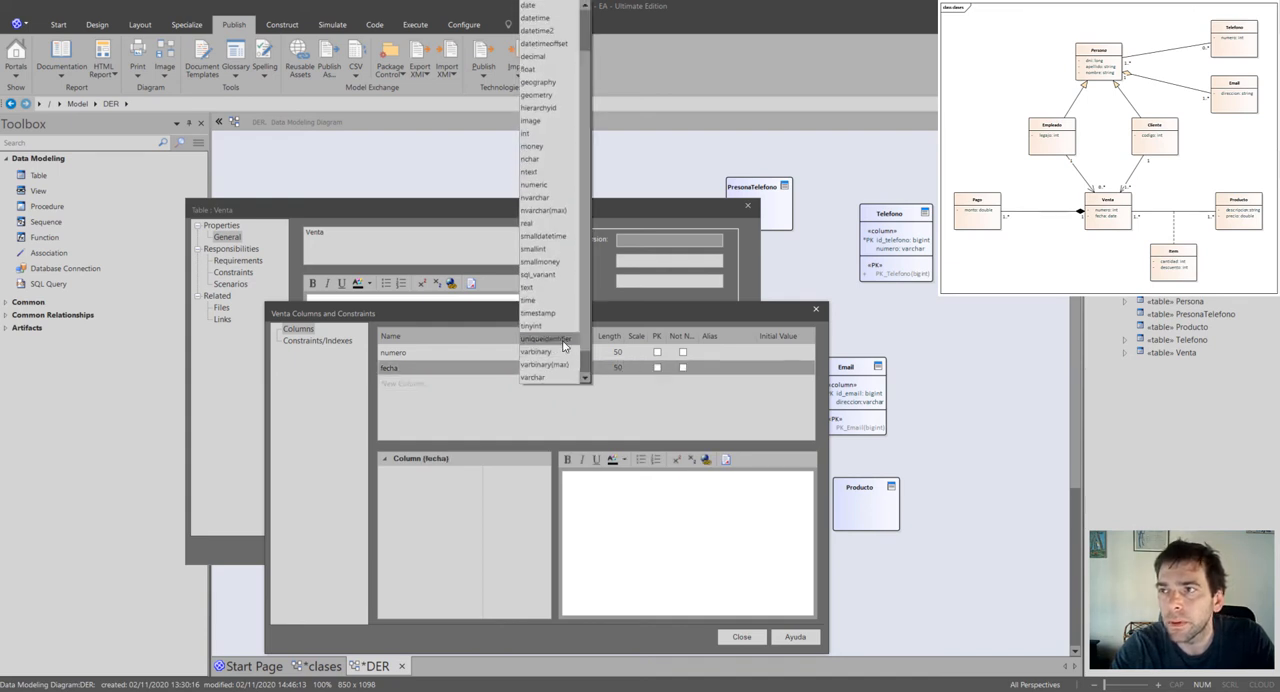
click(546, 19)
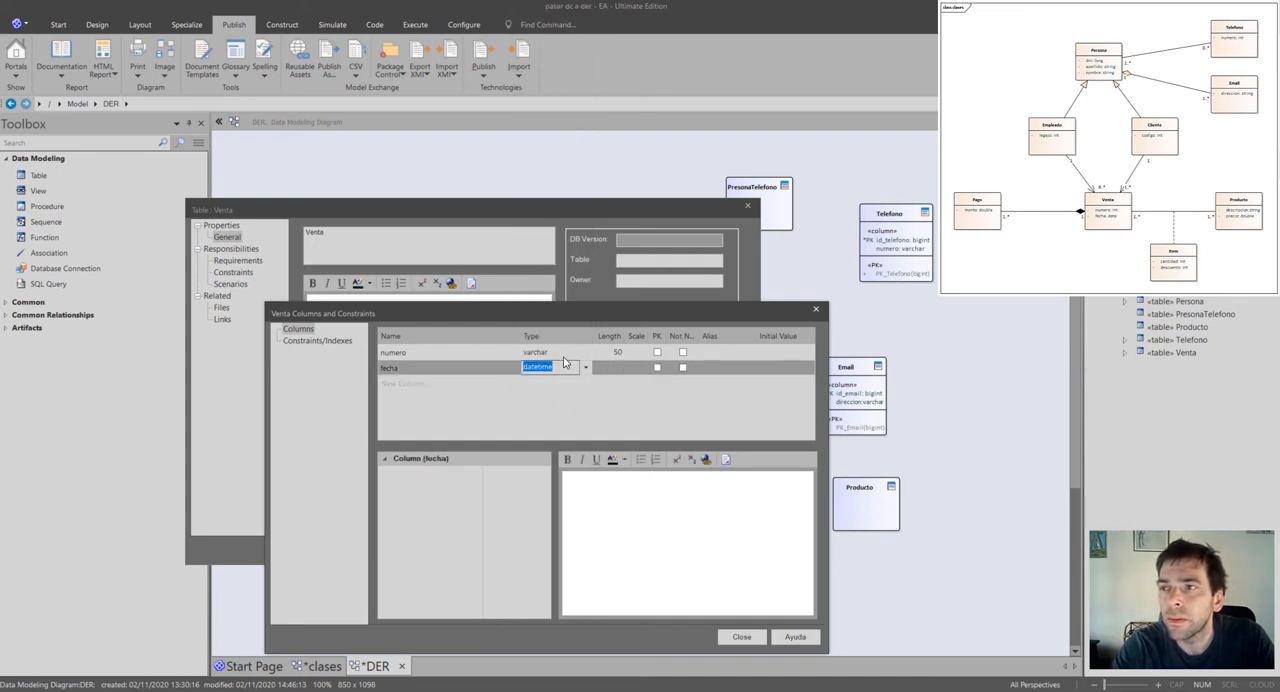
click(566, 353)
click(586, 353)
drag(586, 106, 586, 37)
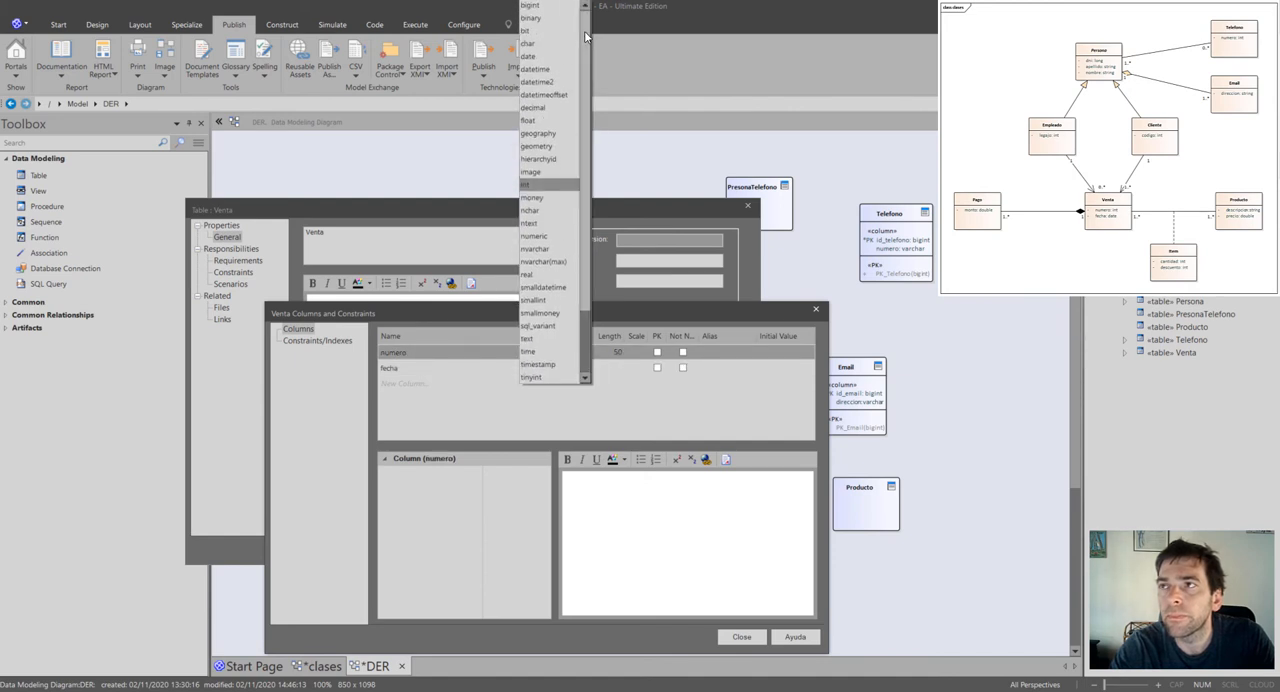
click(531, 5)
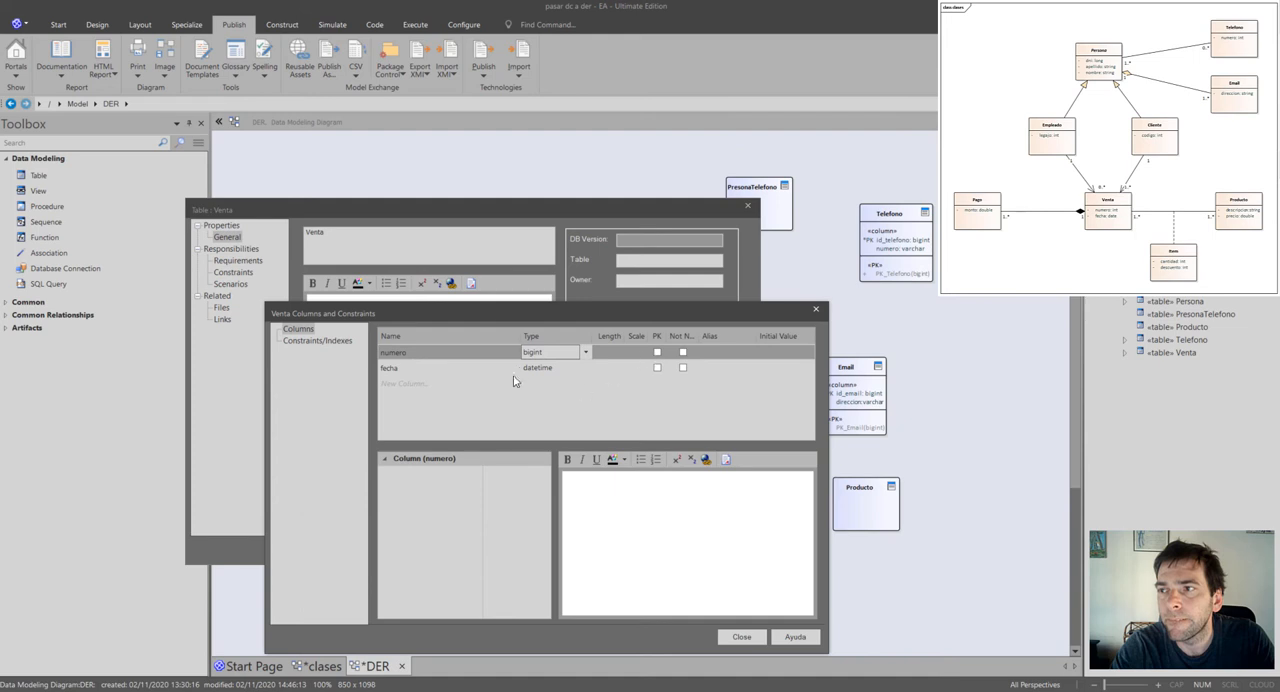
Mark numero as the primary key of the Venta table and accept the table's properties.
click(516, 370)
click(657, 354)
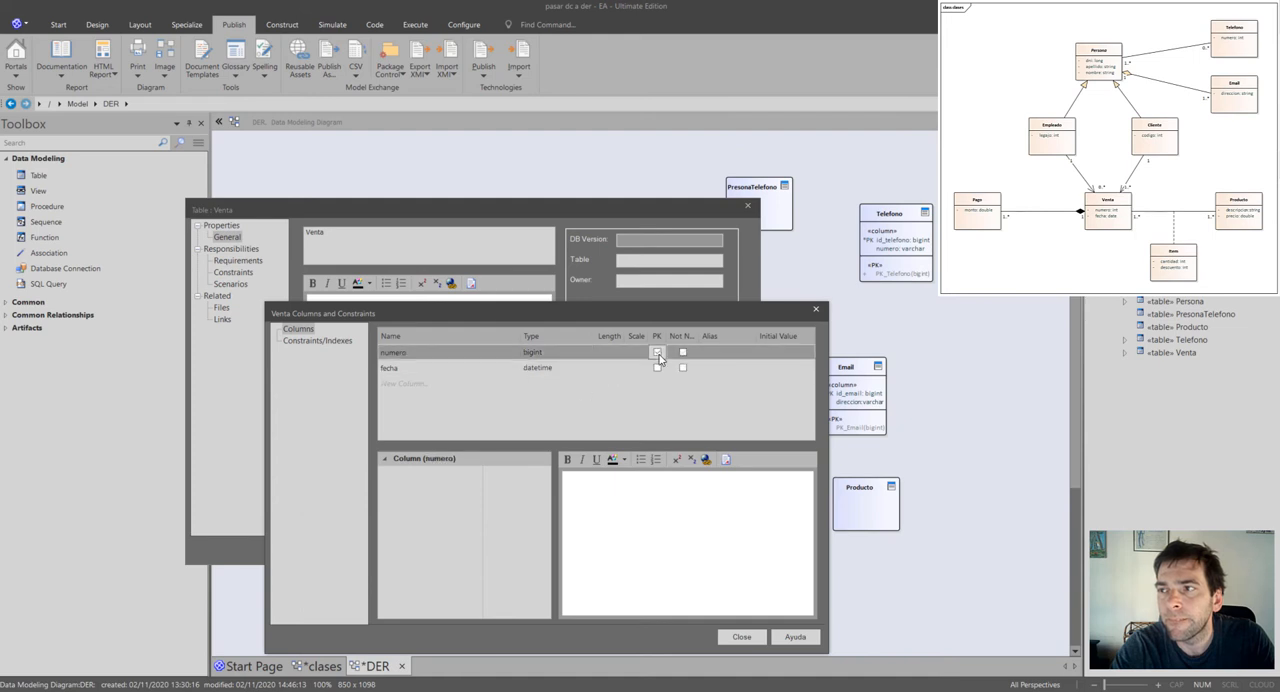
click(740, 637)
click(571, 546)
click(727, 501)
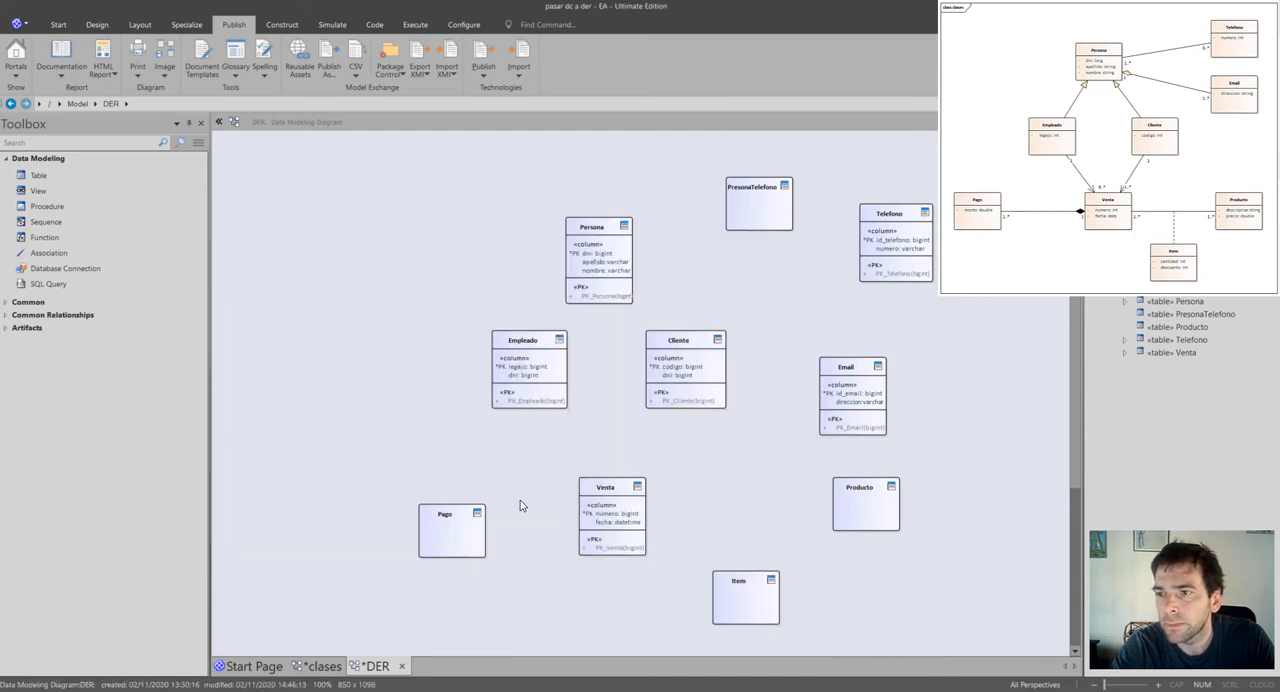
Shift the Pago table slightly up and left, and add columns named id_producto, descripcion and precio to the Producto table.
drag(462, 536, 455, 530)
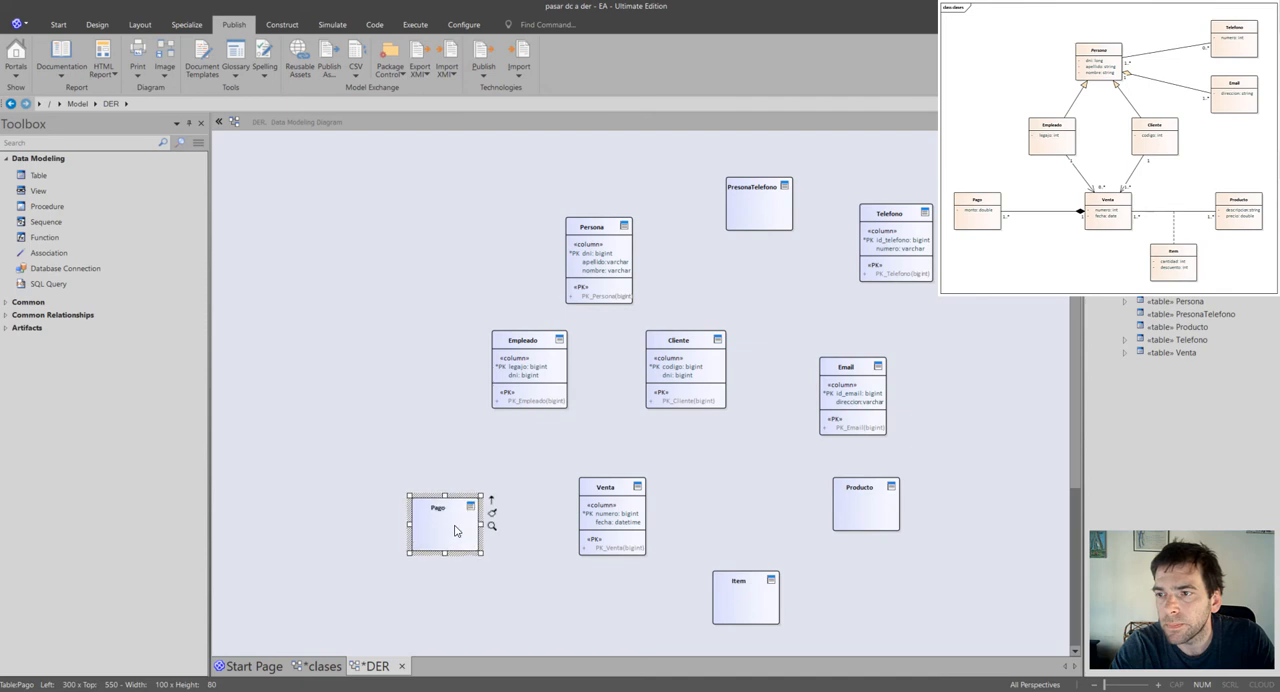
click(885, 509)
double_click(879, 507)
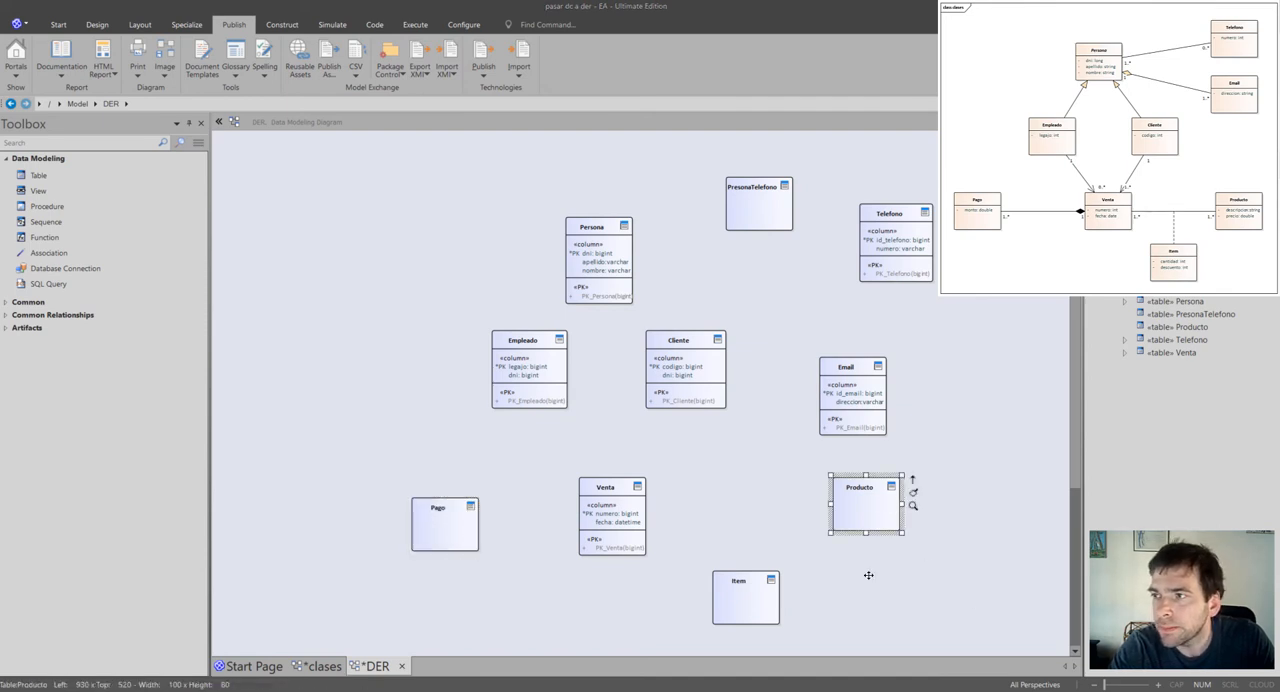
click(620, 517)
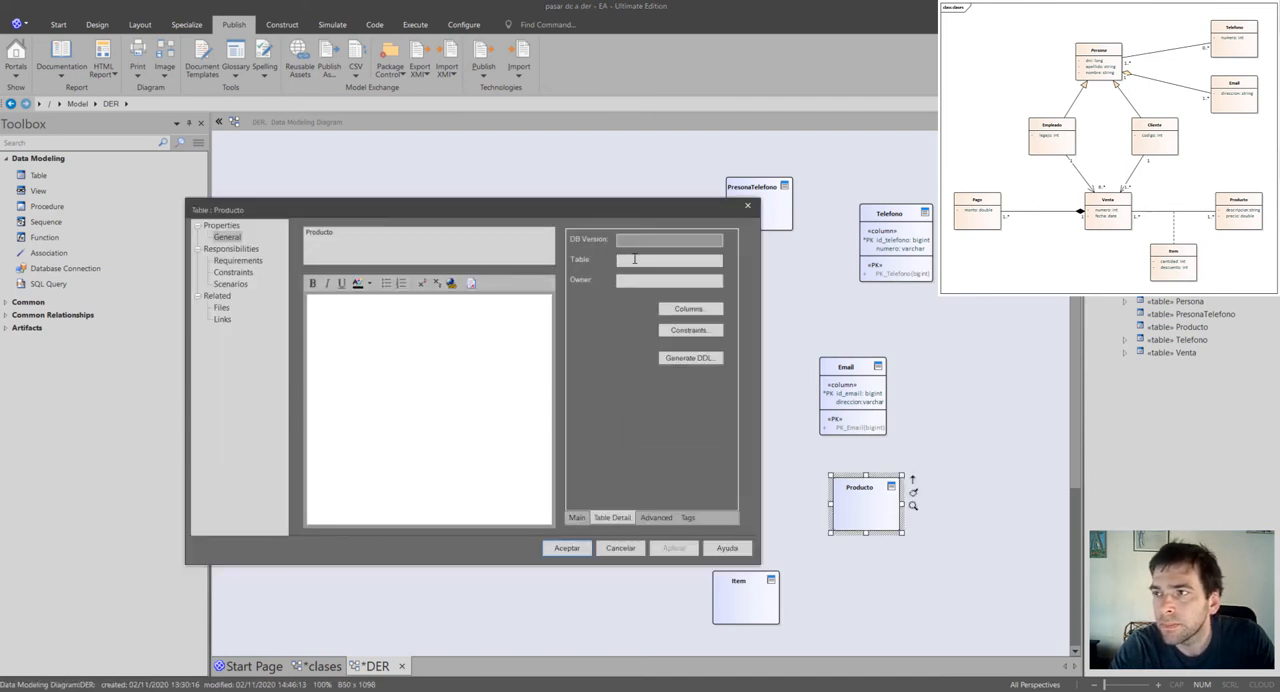
click(672, 309)
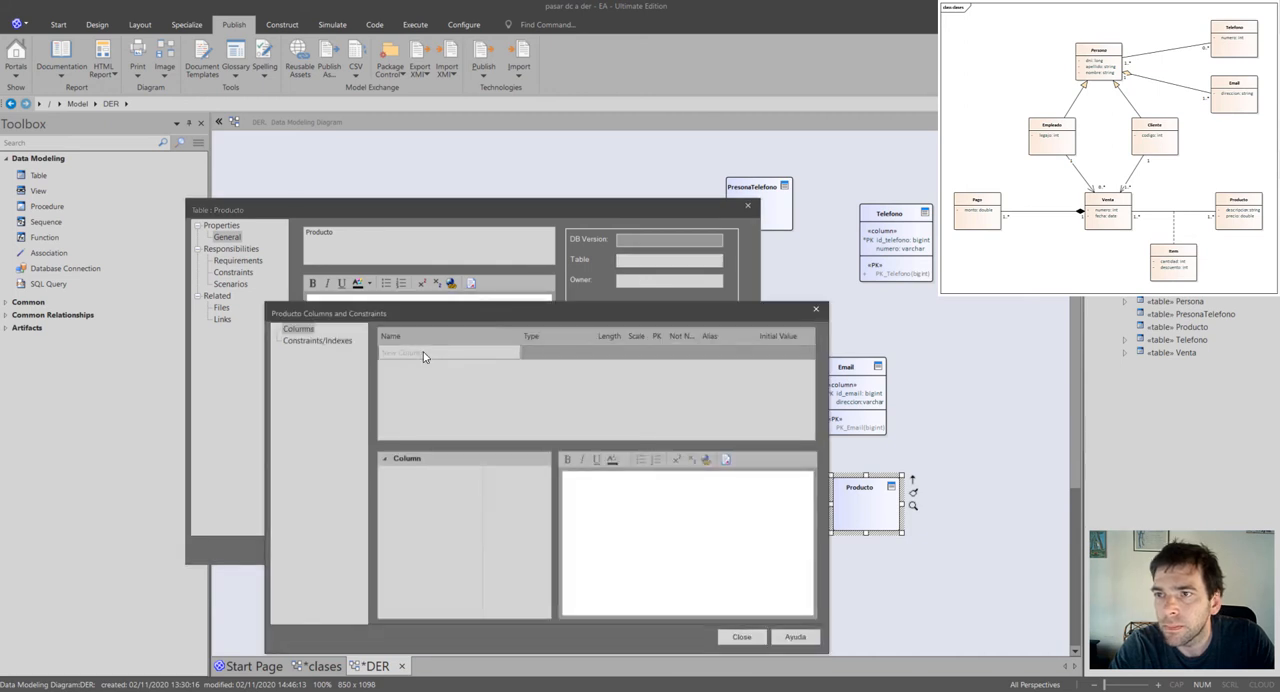
text(id_producto)
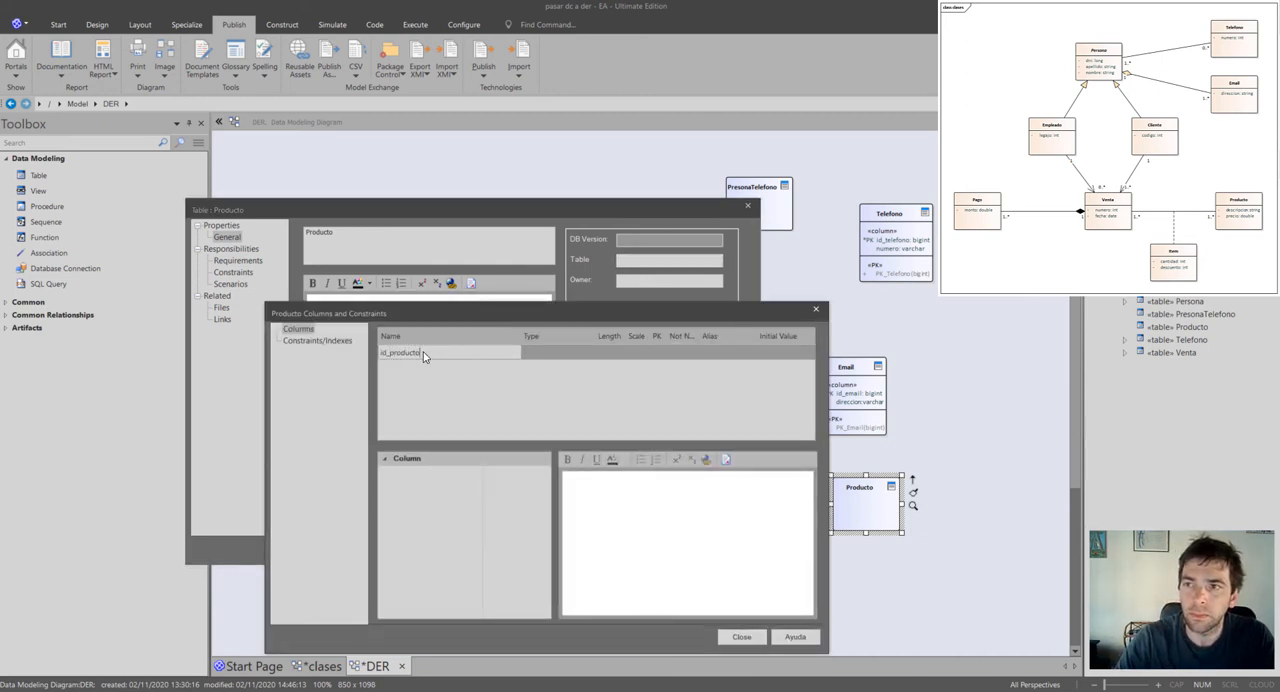
key(Return)
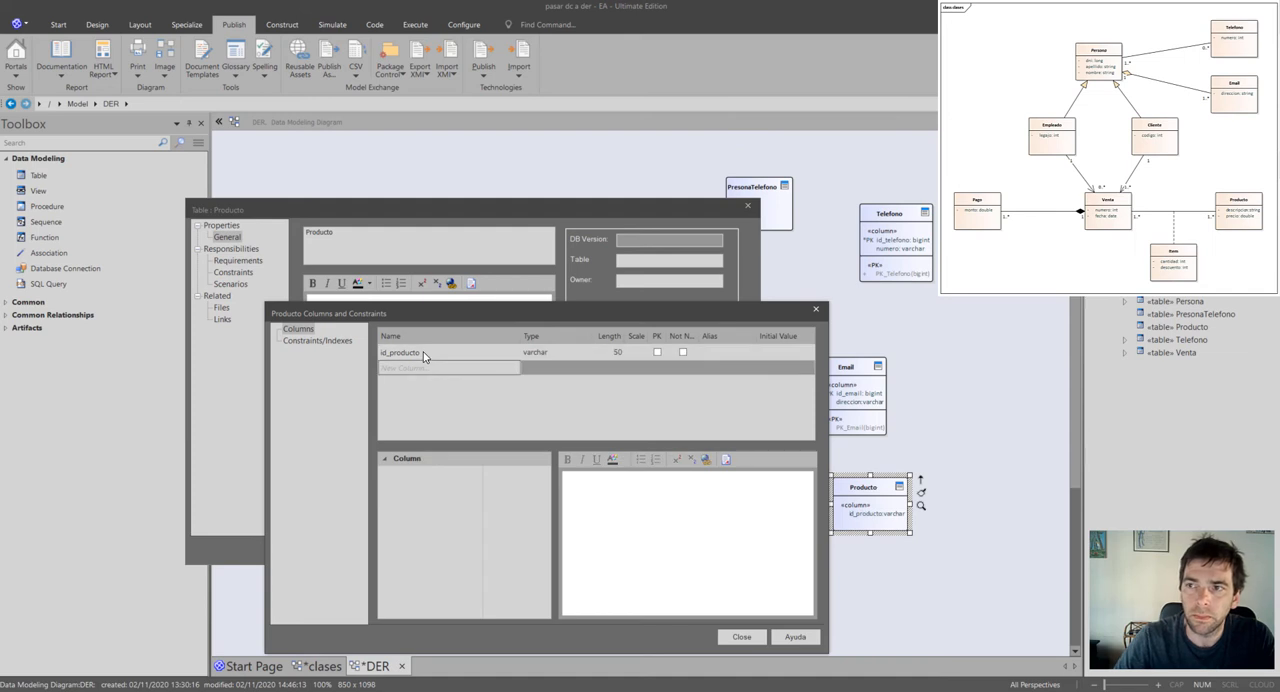
text(descripcio)
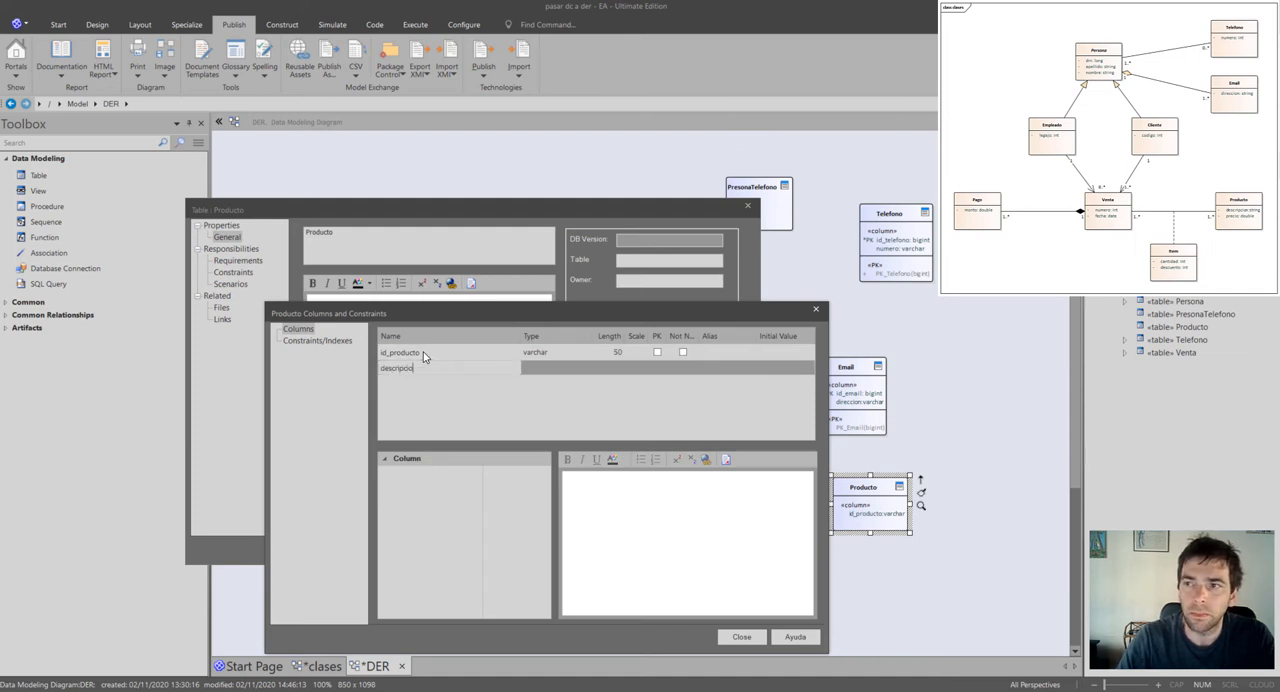
text(n)
key(Return)
text(precio)
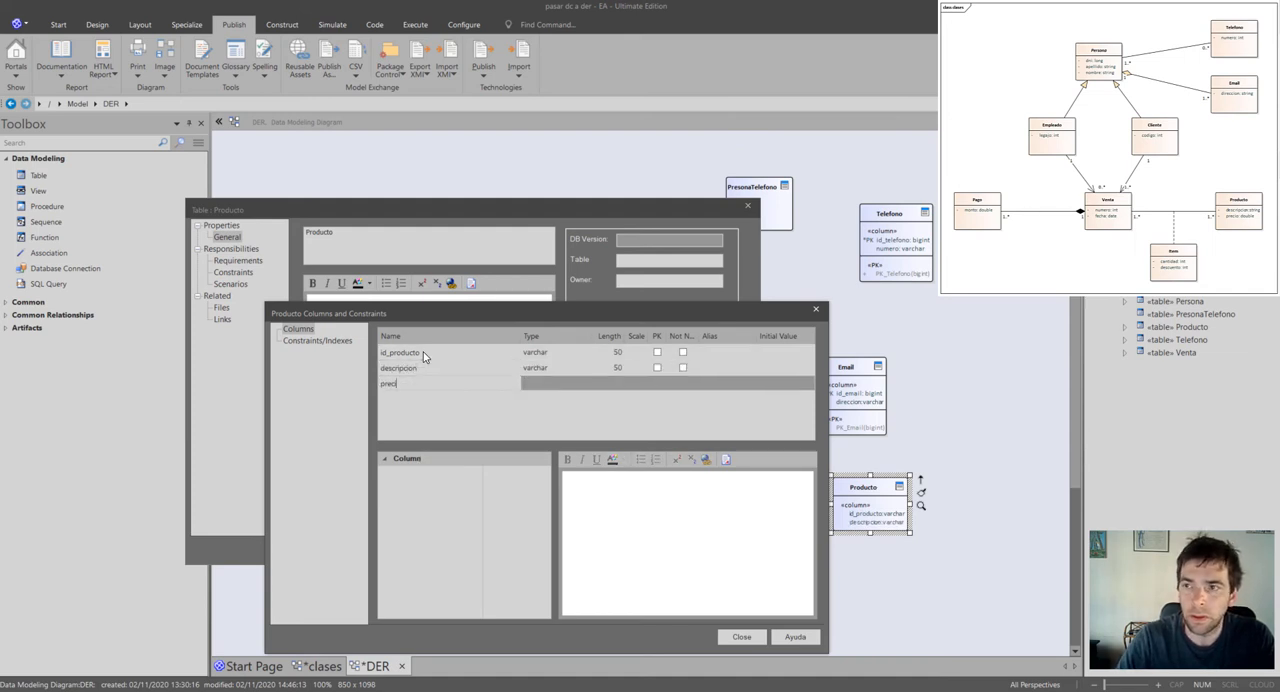
key(Return)
Set Producto's id_producto column to bigint, mark it as the primary key, and accept the table's properties.
click(569, 352)
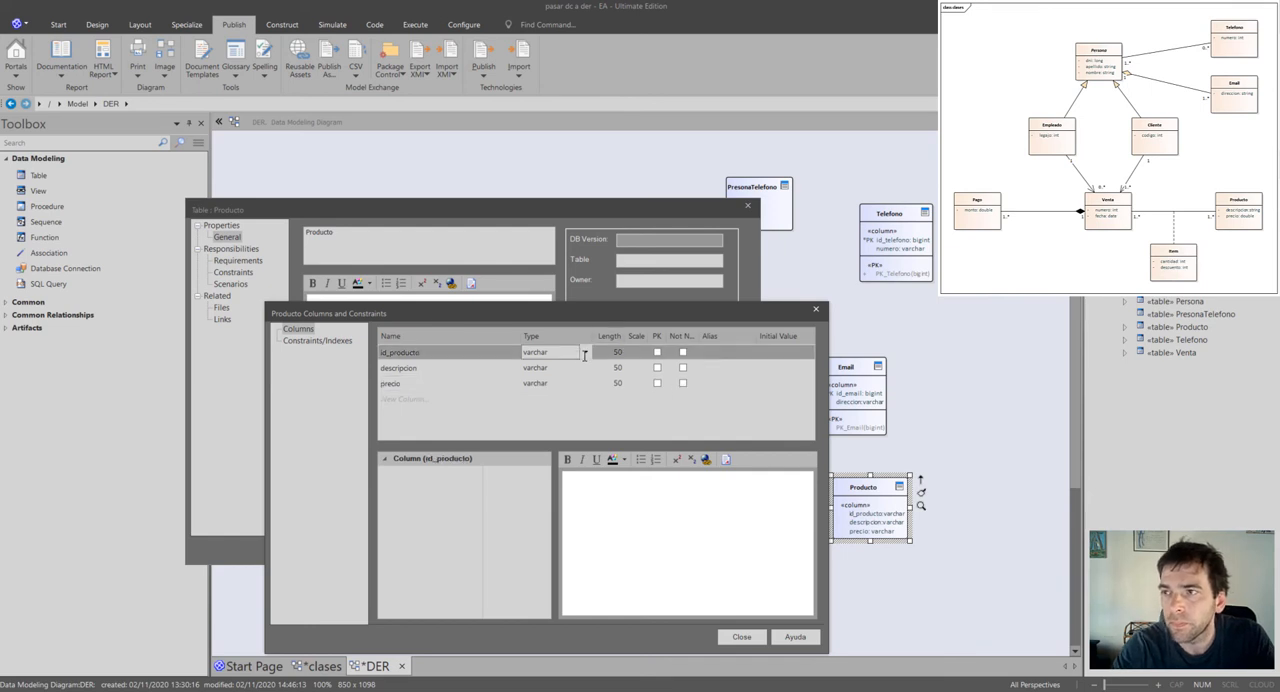
click(586, 352)
scroll(585, 32, up, 2)
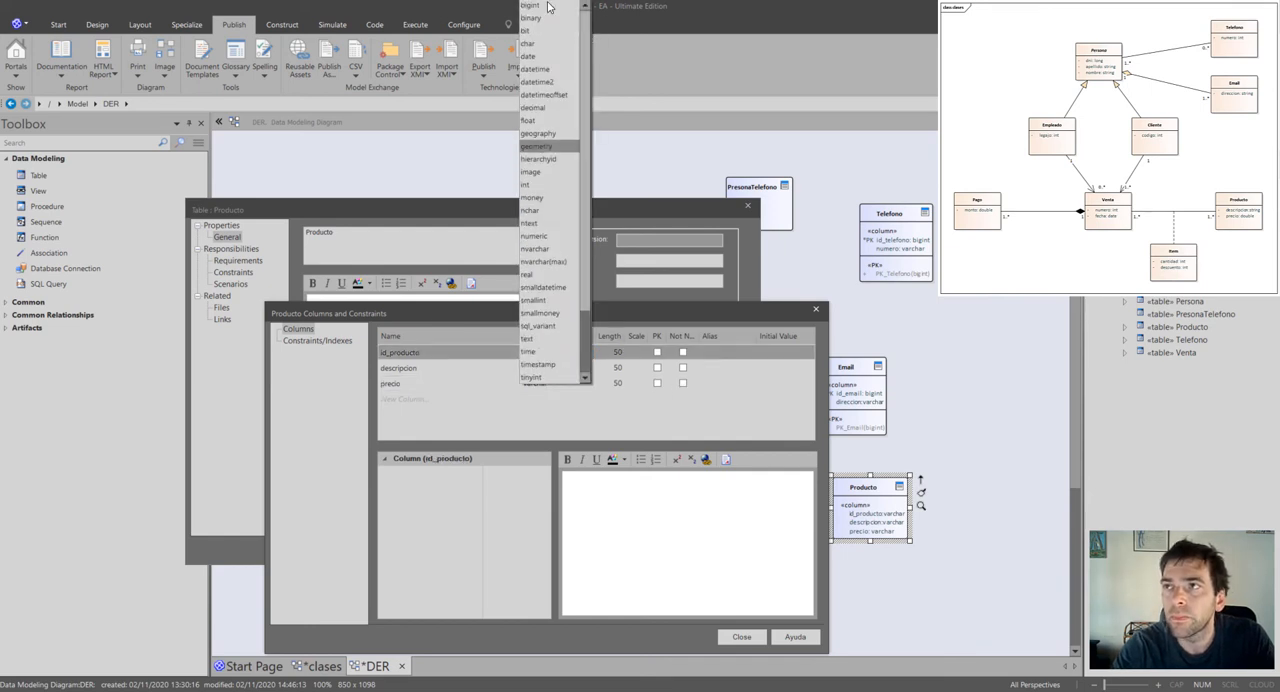
click(540, 8)
click(657, 353)
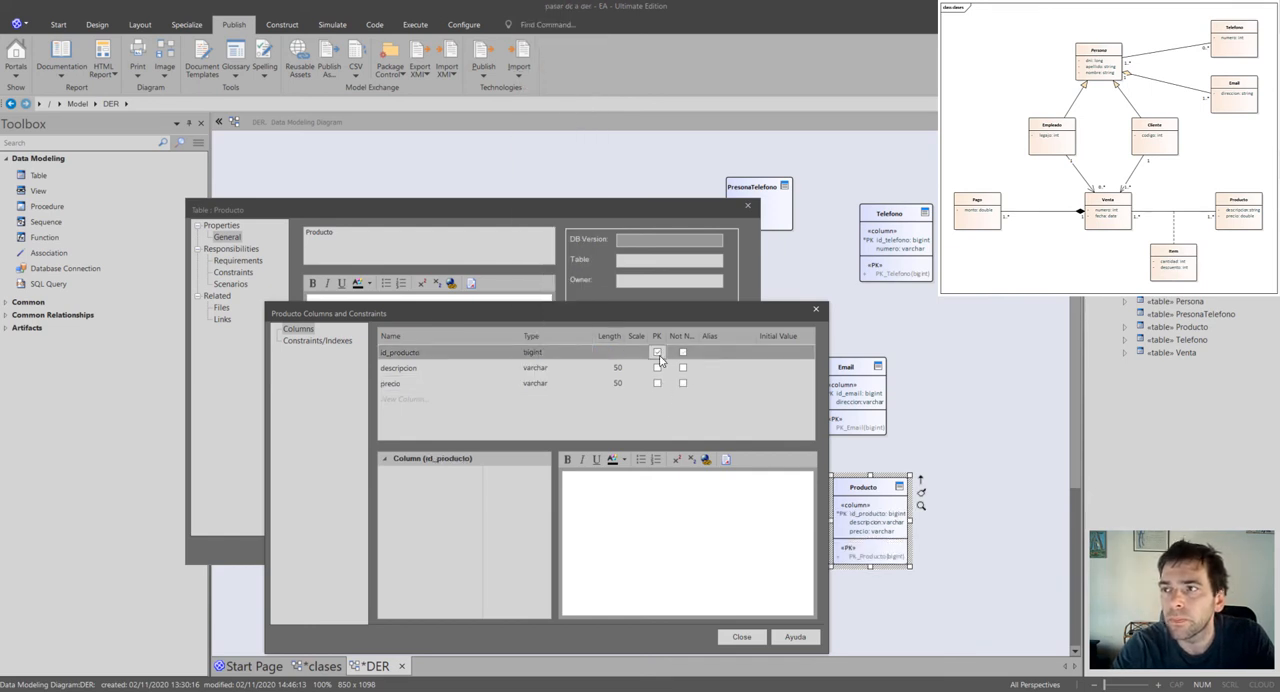
click(741, 636)
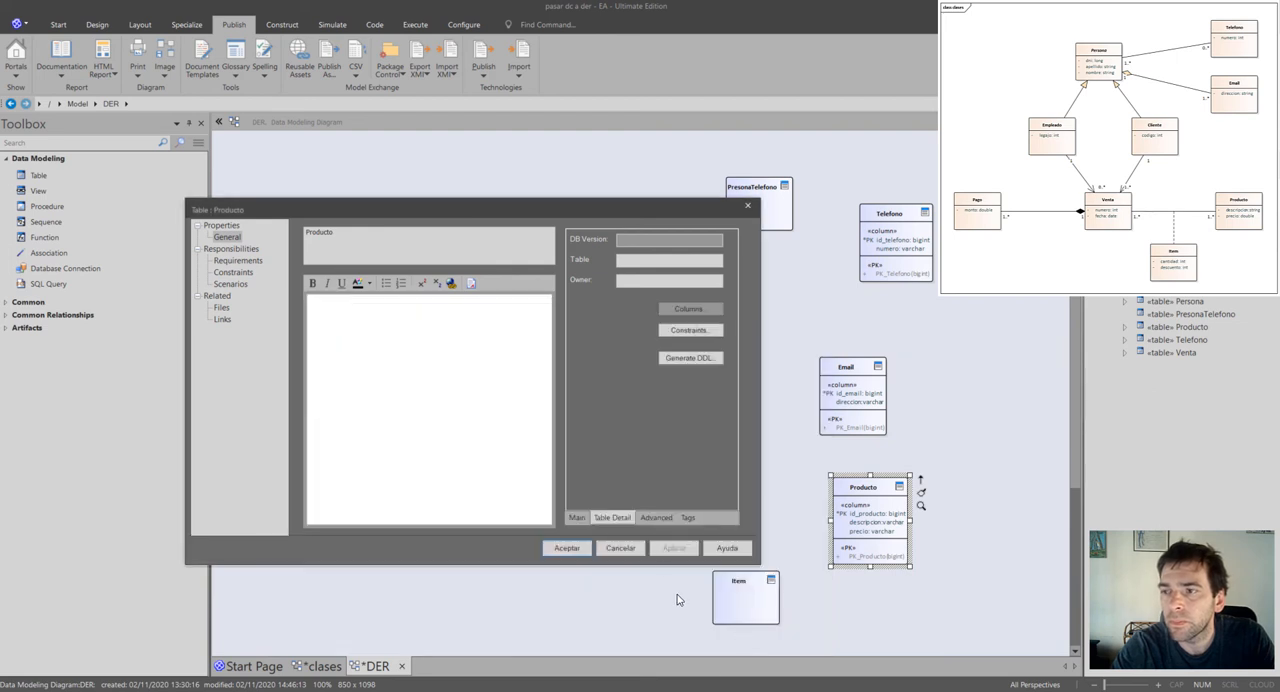
click(573, 548)
Open the column definitions of the Pago table and add a column named codigo_pago.
click(447, 530)
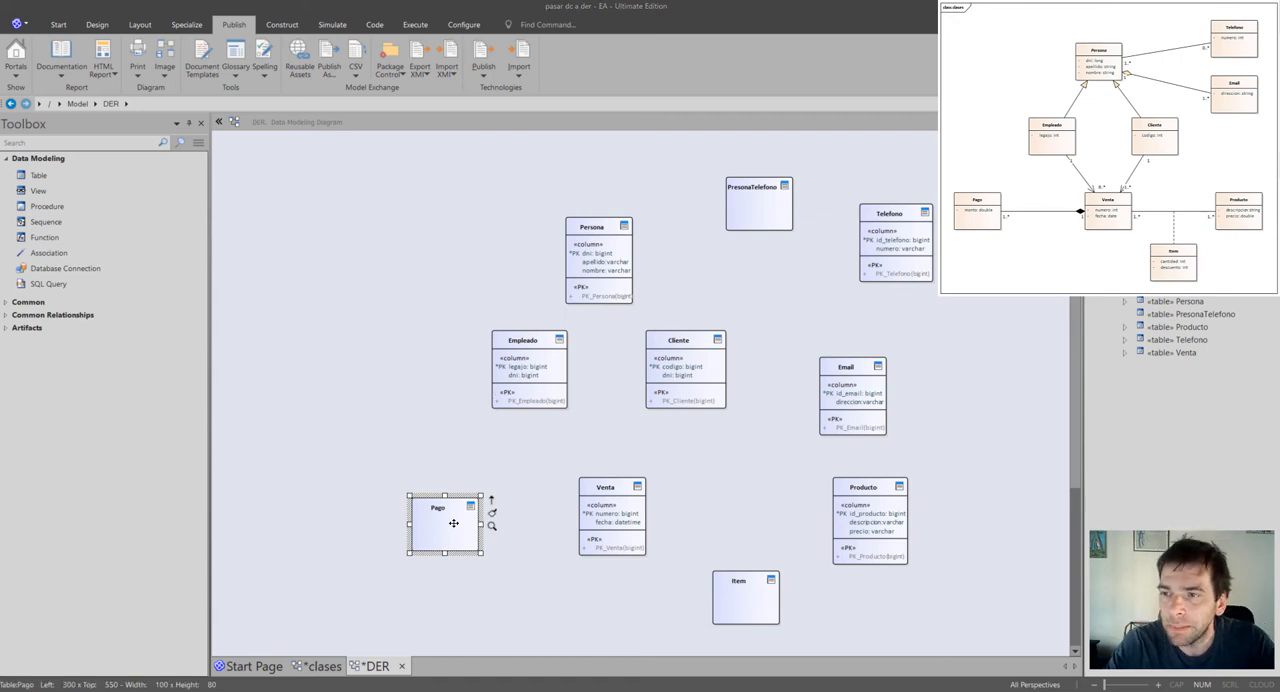
double_click(453, 523)
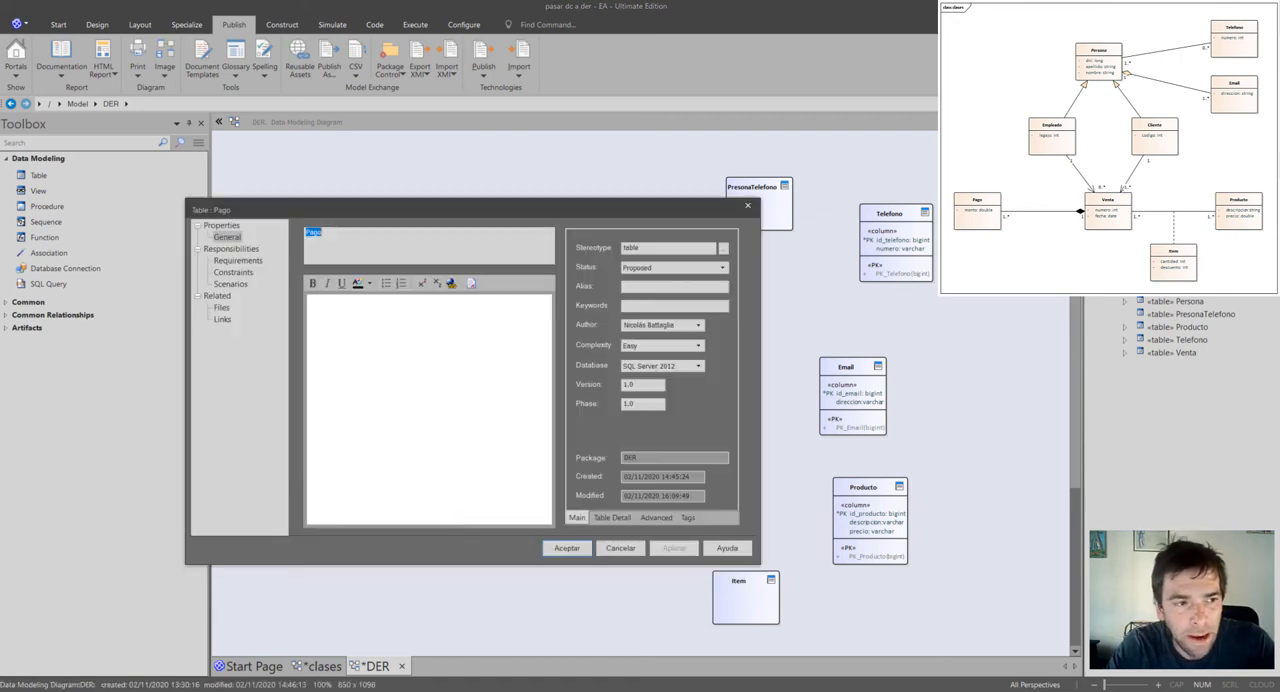
click(600, 517)
click(690, 309)
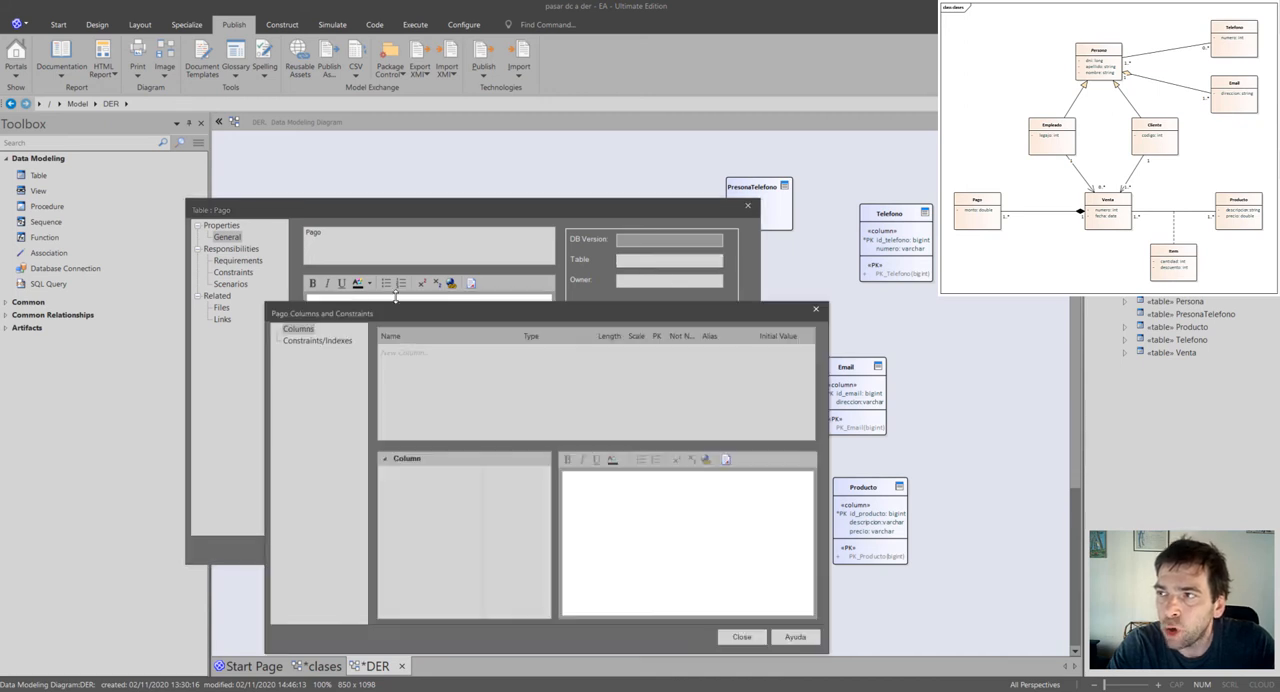
click(403, 355)
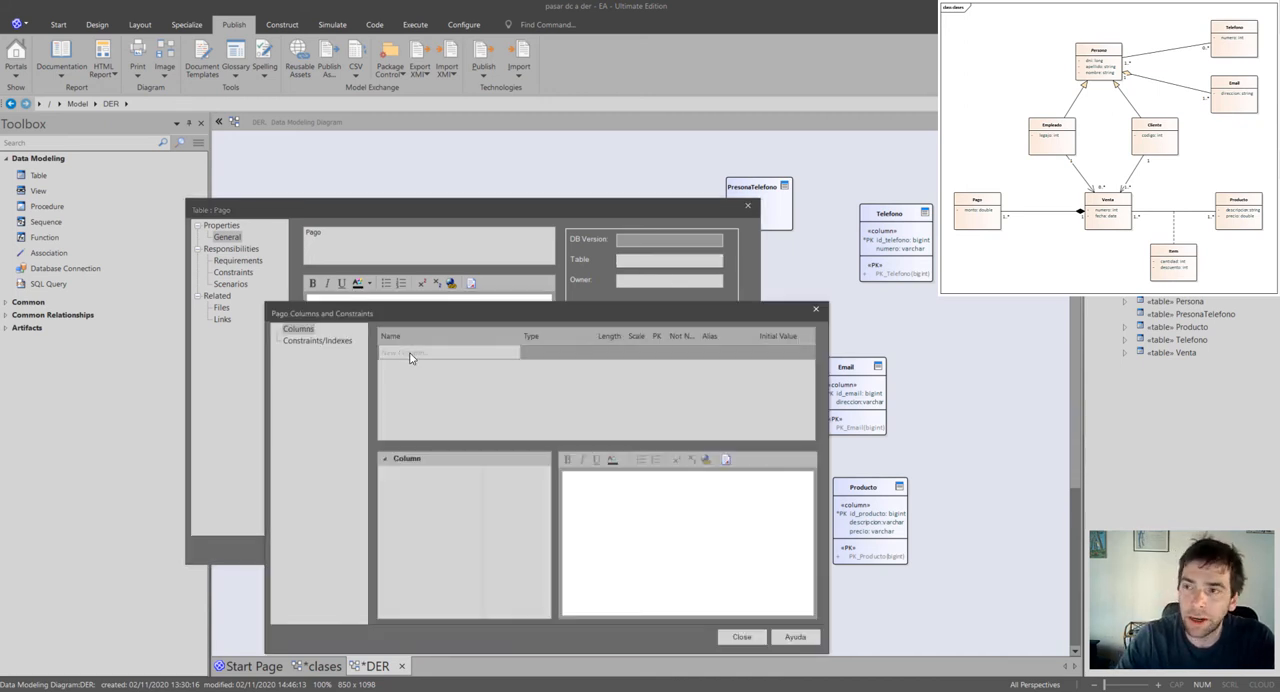
text(codigo_)
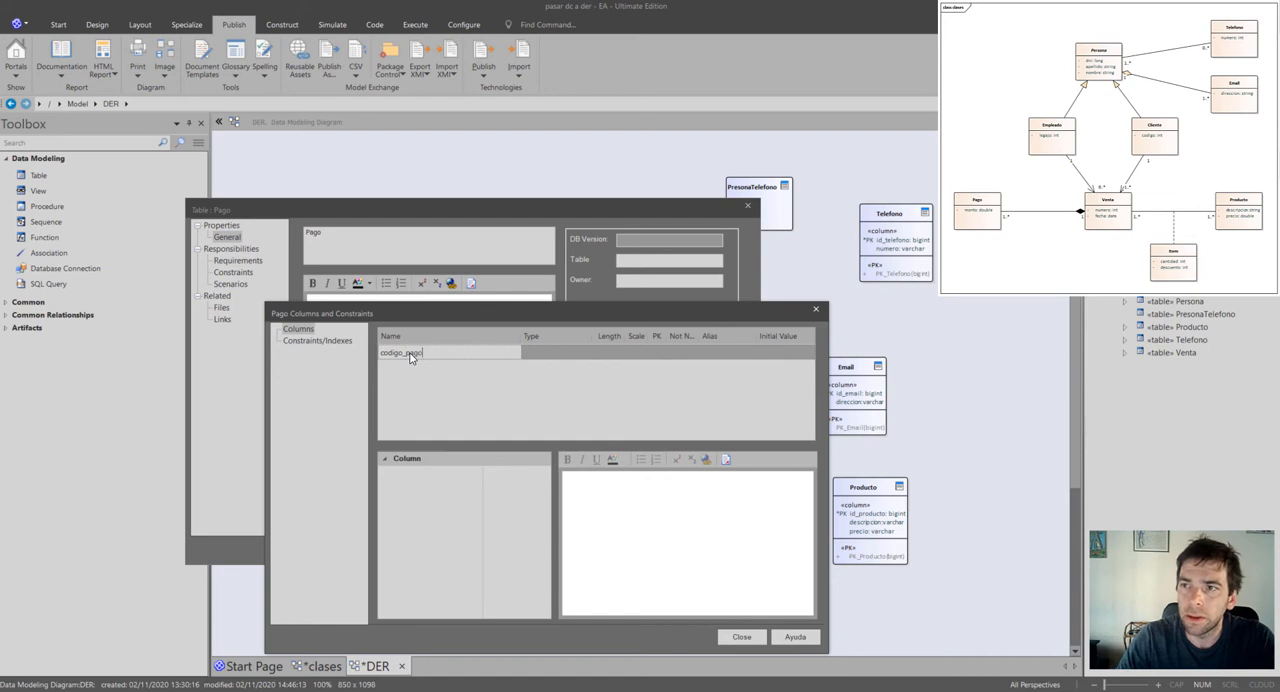
text(pago)
key(Return)
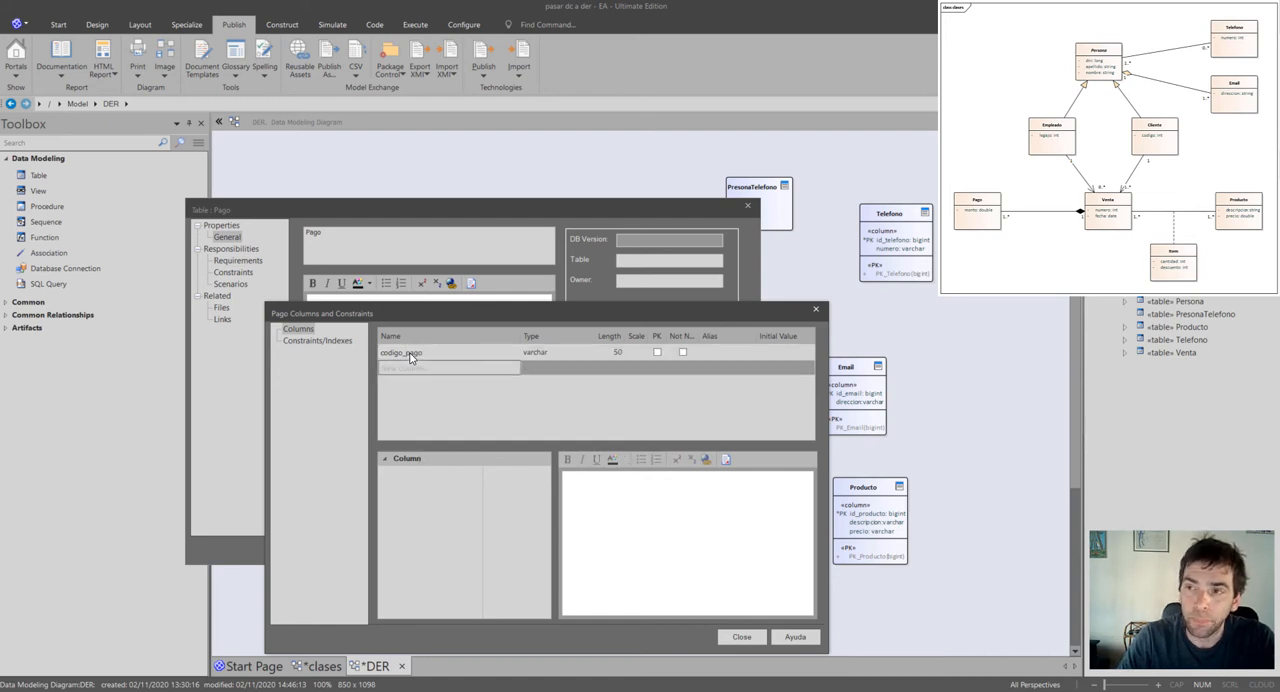
Add two more columns named id_venta and monto to the Pago table.
text(id_venta)
key(Return)
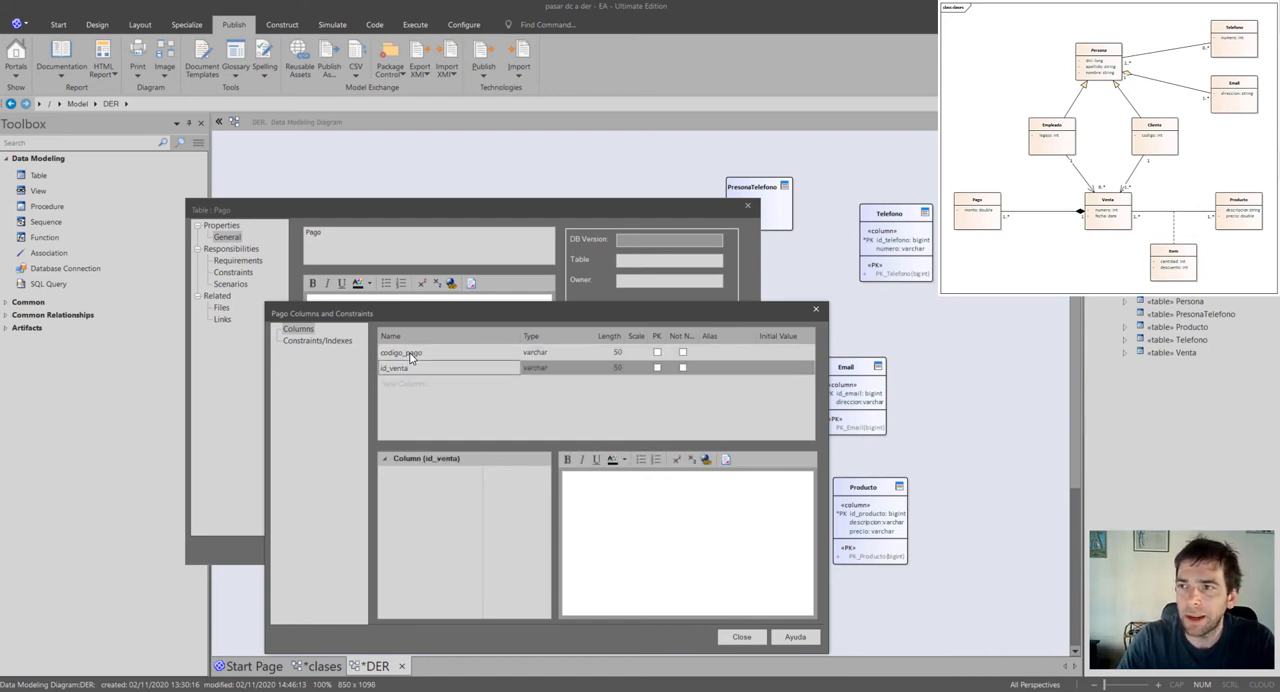
click(401, 388)
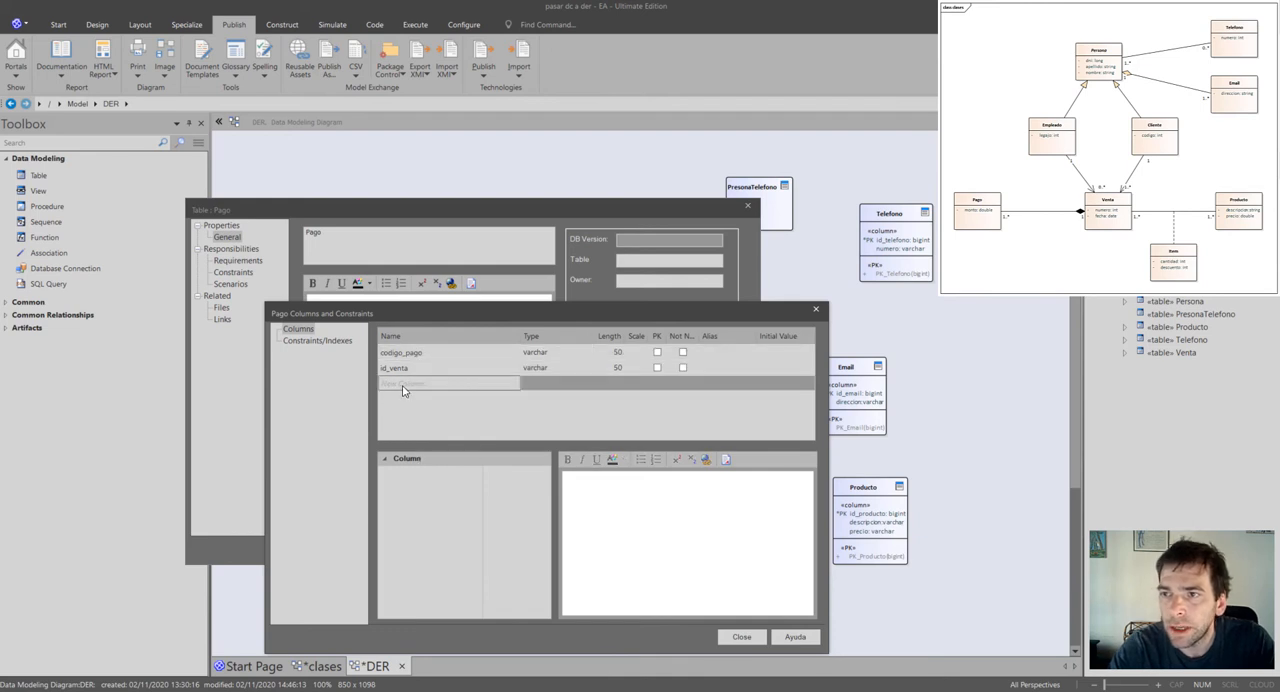
text(monto)
key(Return)
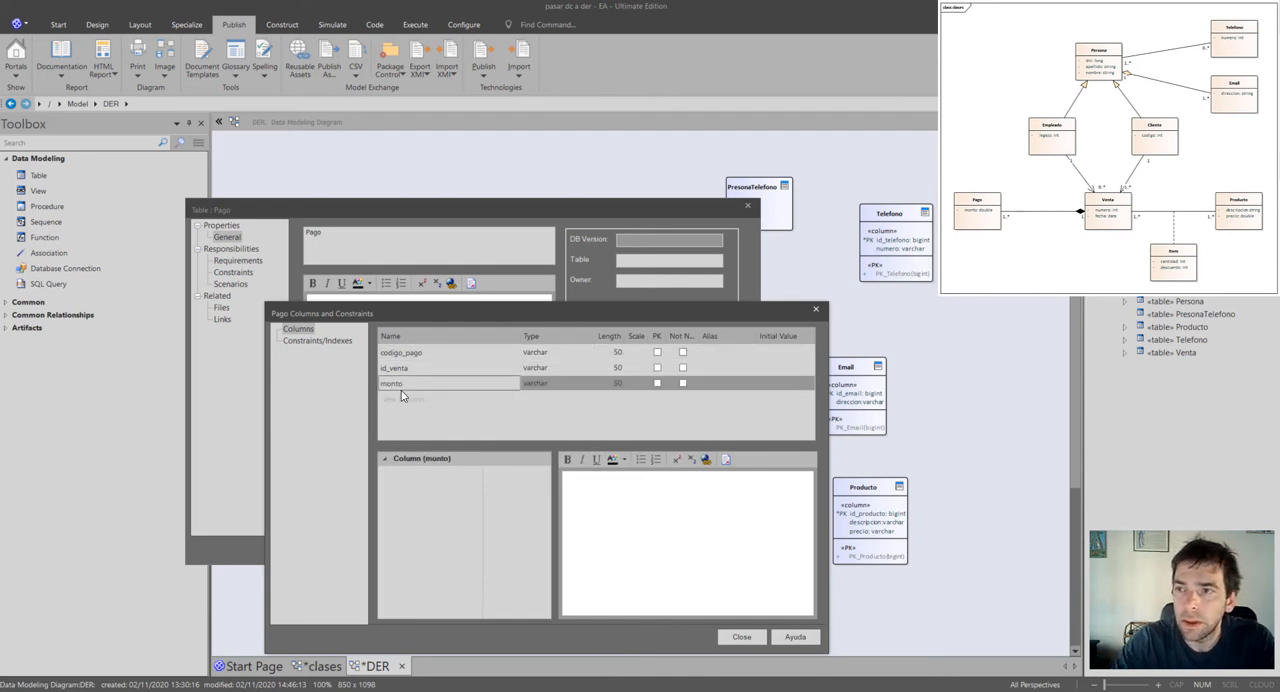
Set the data types of Pago's columns: float for monto, and bigint for id_venta and codigo_pago.
click(588, 388)
click(588, 388)
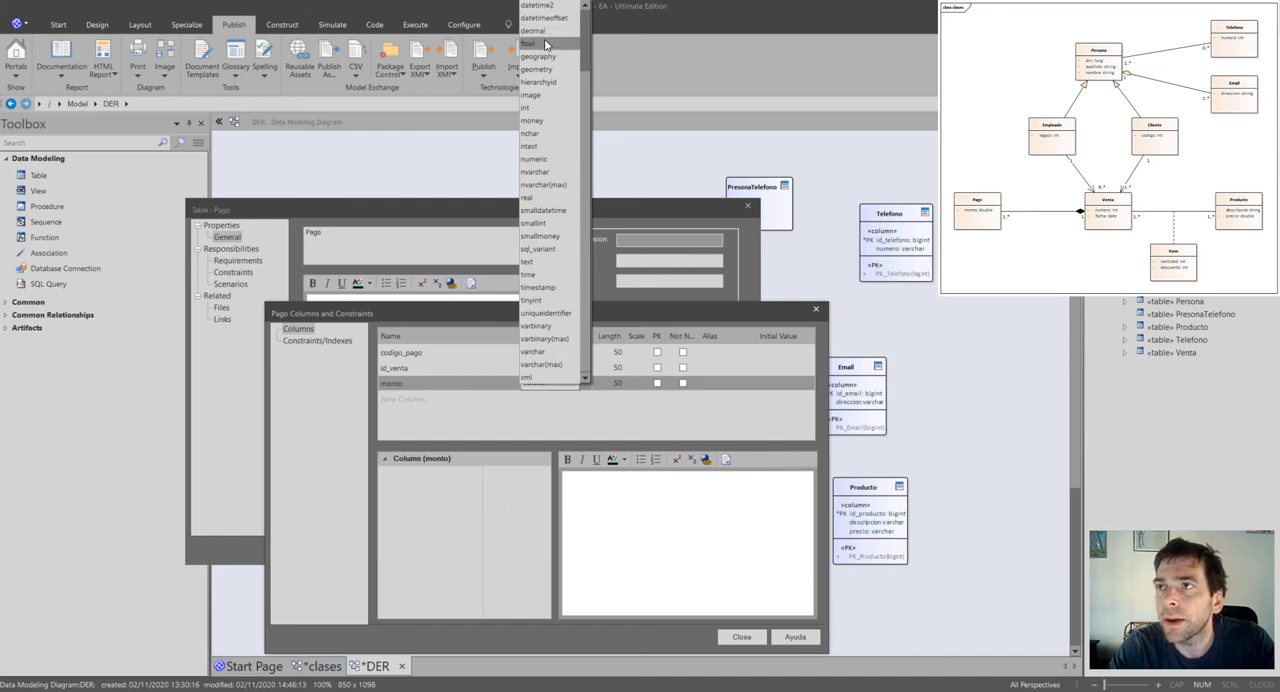
scroll(555, 139, up, 2)
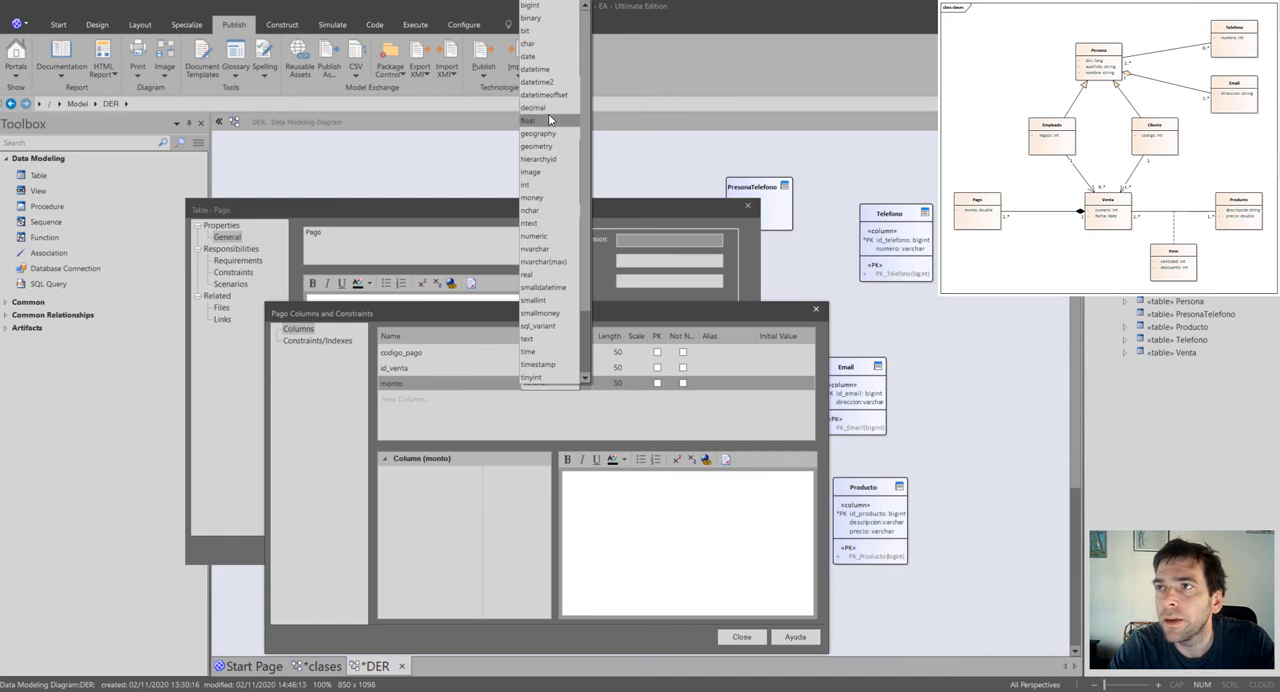
click(550, 120)
click(578, 366)
click(585, 367)
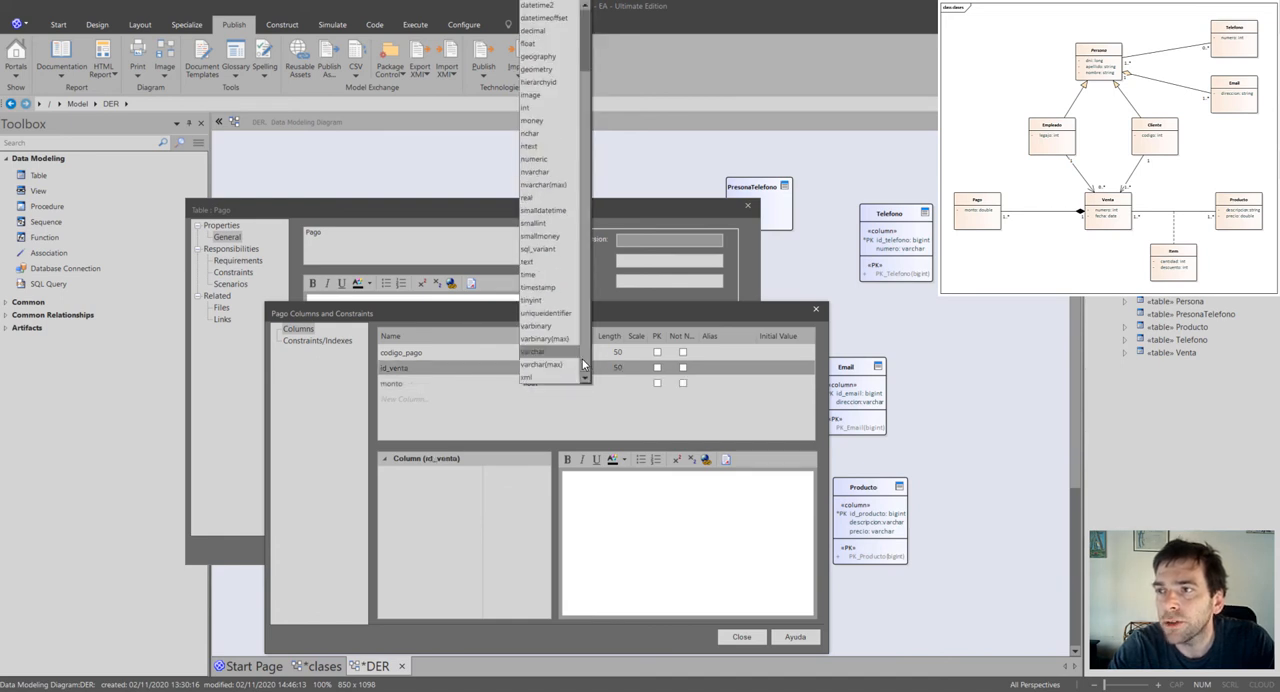
click(540, 8)
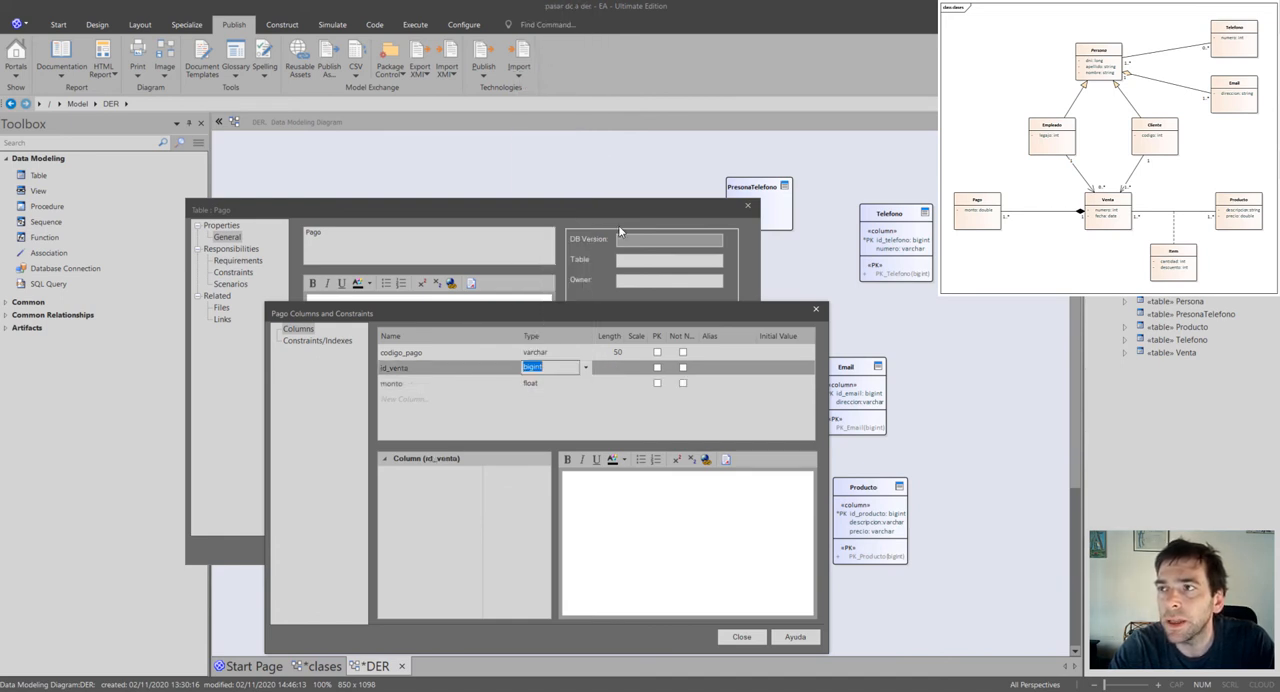
click(584, 355)
click(585, 355)
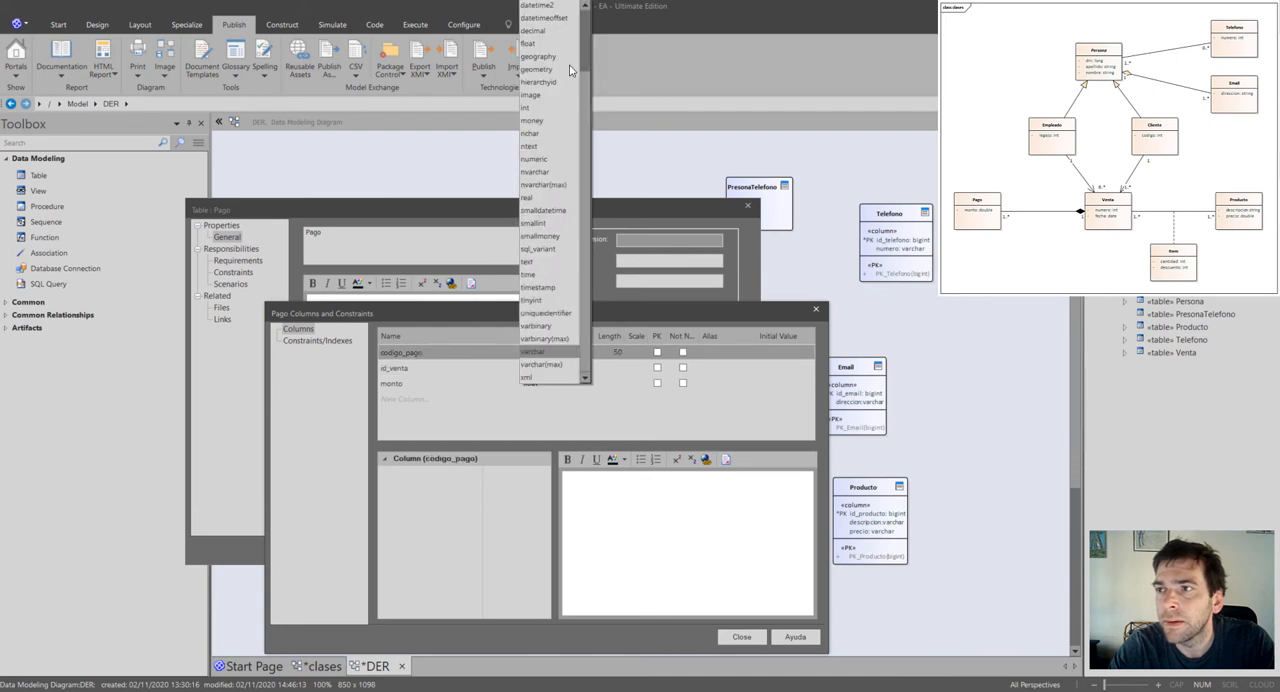
click(558, 7)
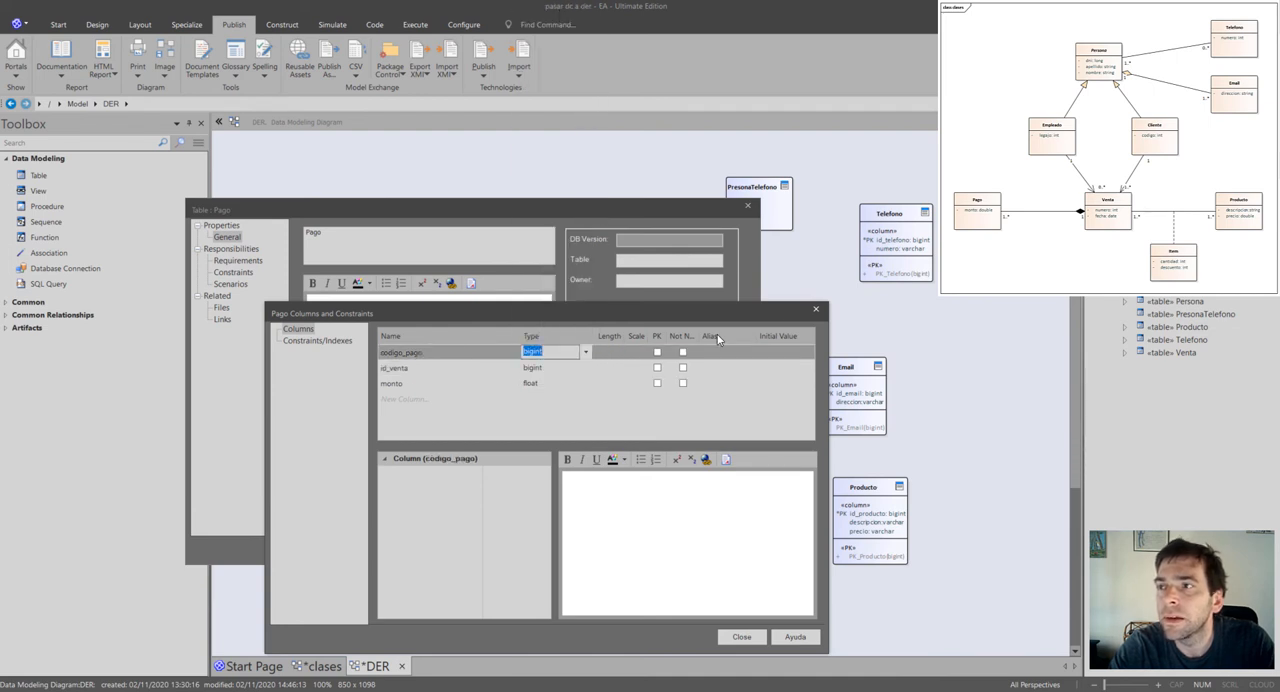
Mark codigo_pago and id_venta as the composite primary key of the Pago table and accept the table's properties.
click(657, 352)
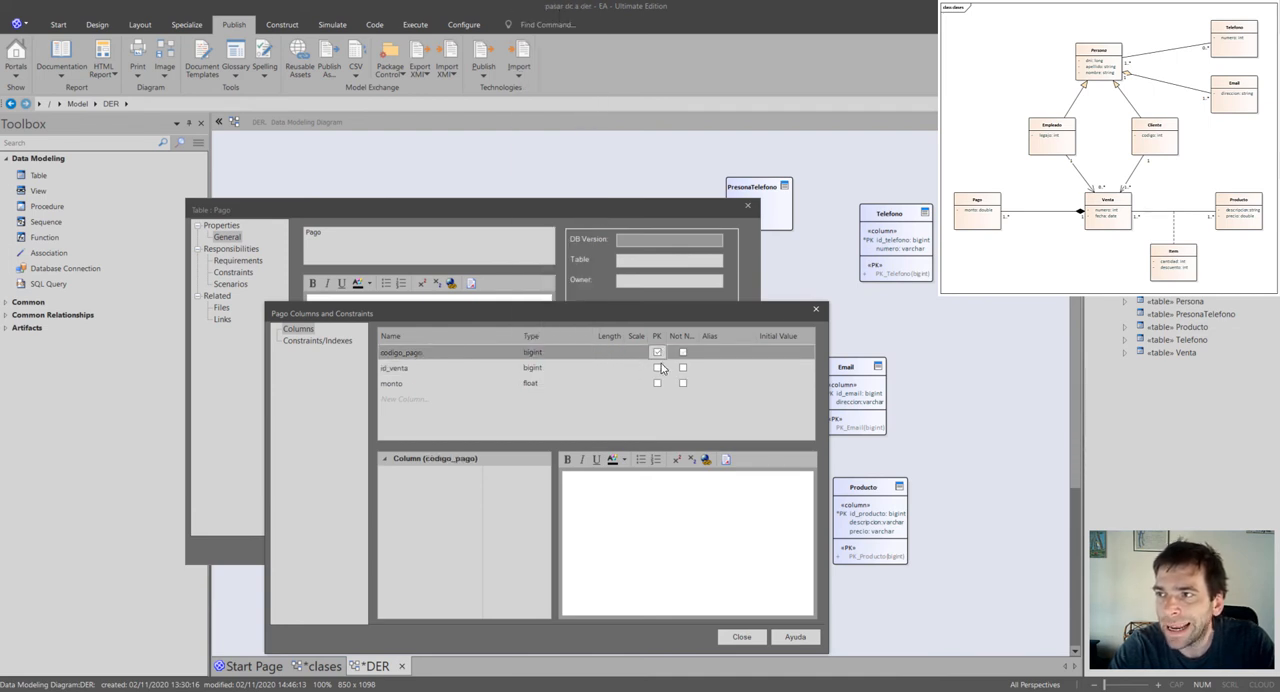
click(657, 368)
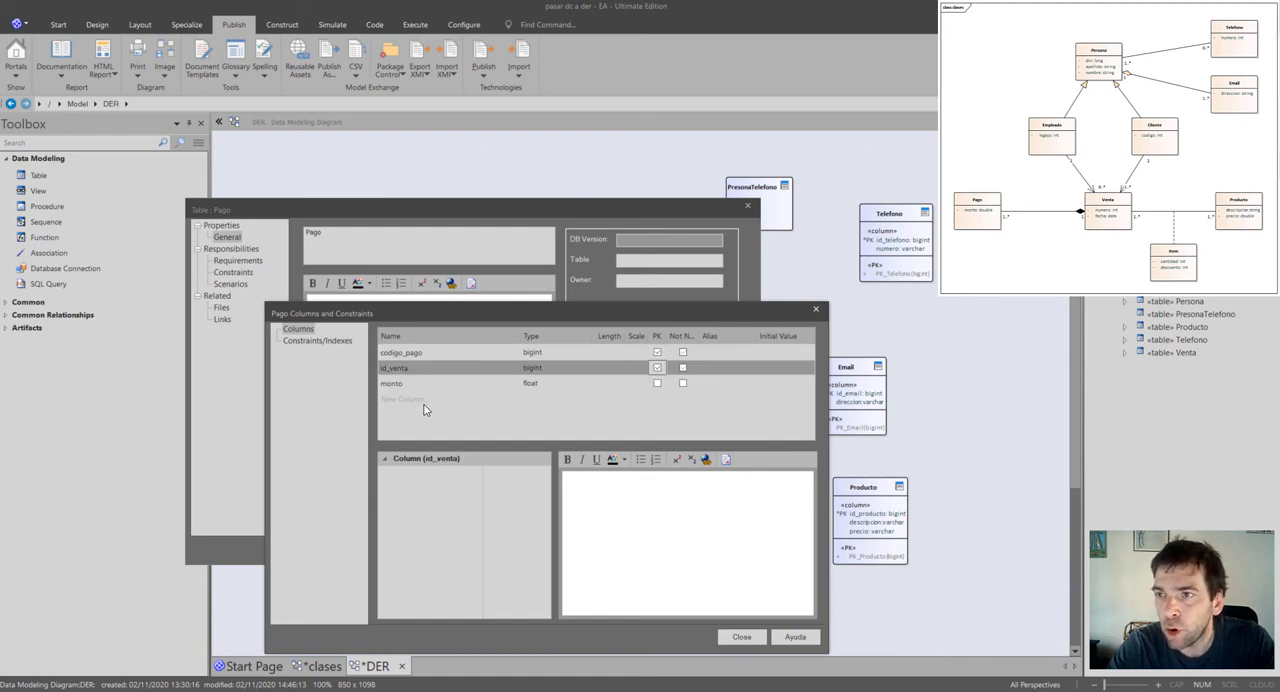
click(750, 642)
click(572, 547)
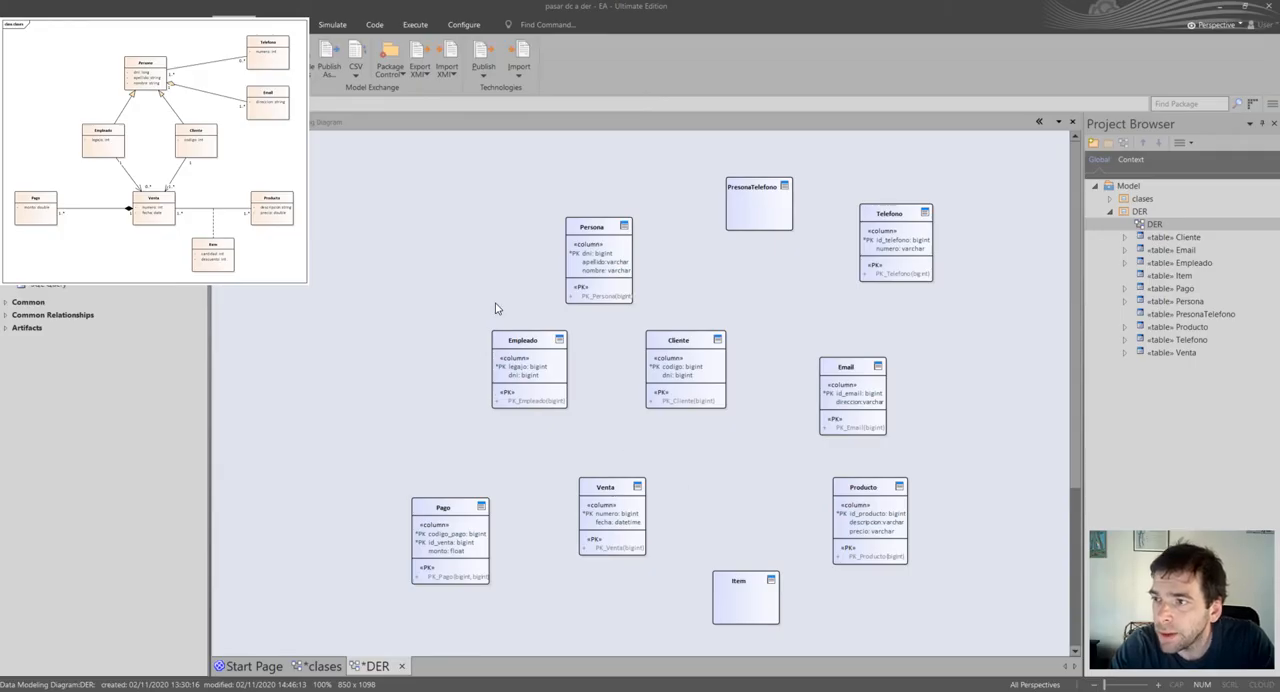
Open the column definitions of the PresonaTelefono table, keeping the table visible in the diagram, and add a column named dni.
click(770, 228)
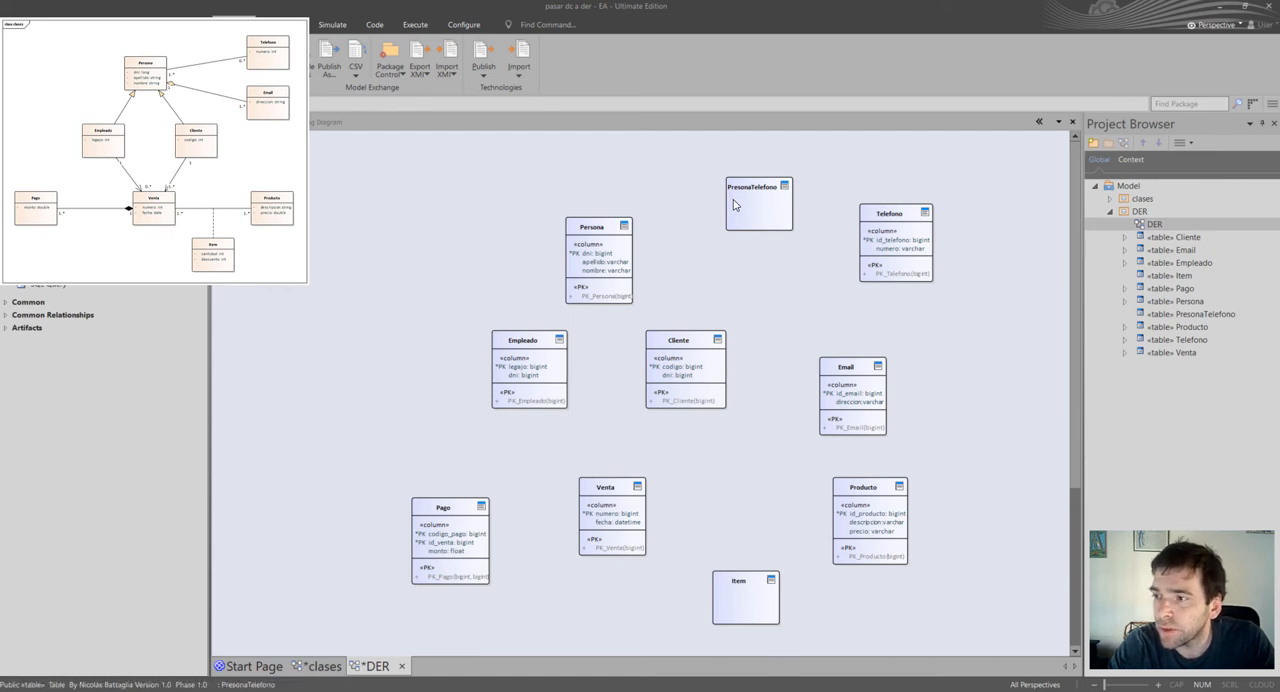
click(760, 606)
click(778, 213)
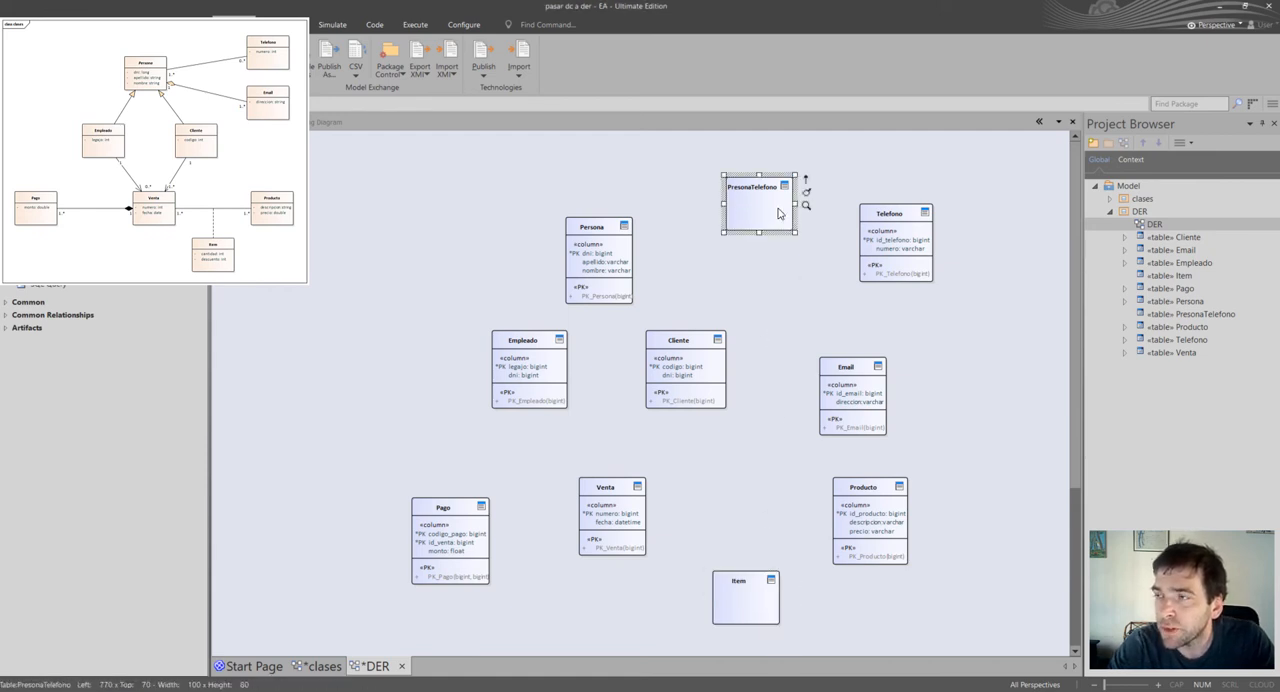
double_click(777, 207)
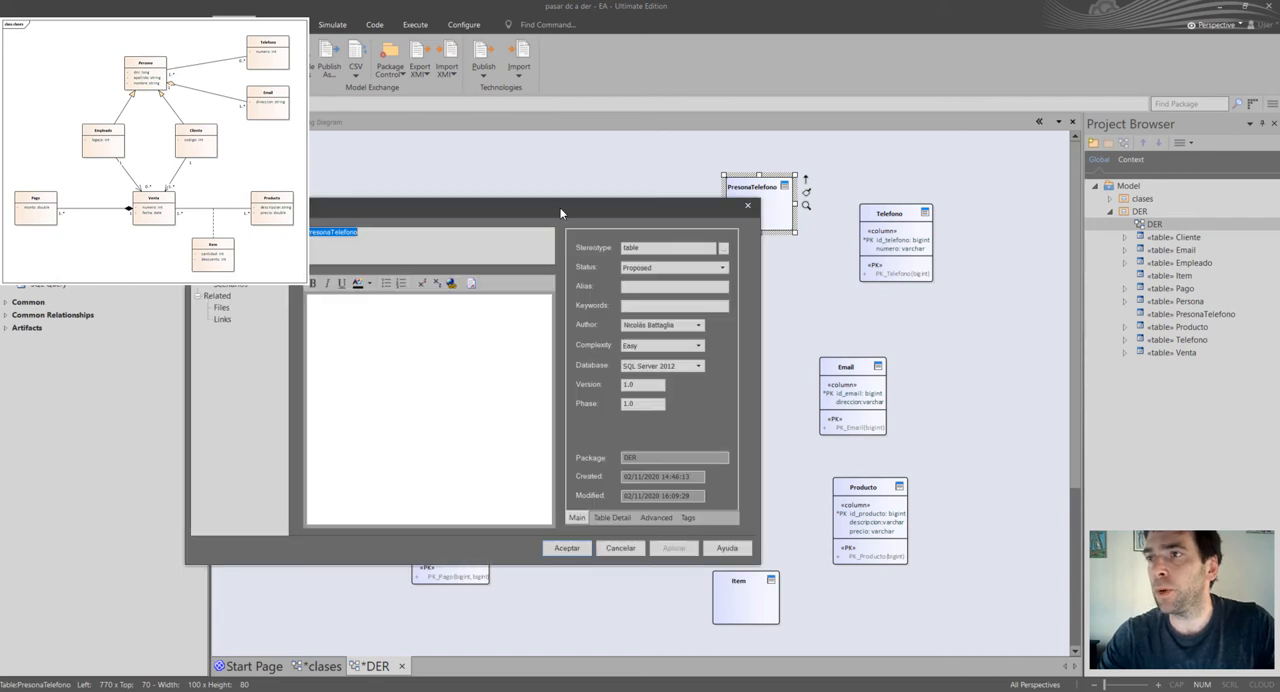
drag(544, 199, 760, 332)
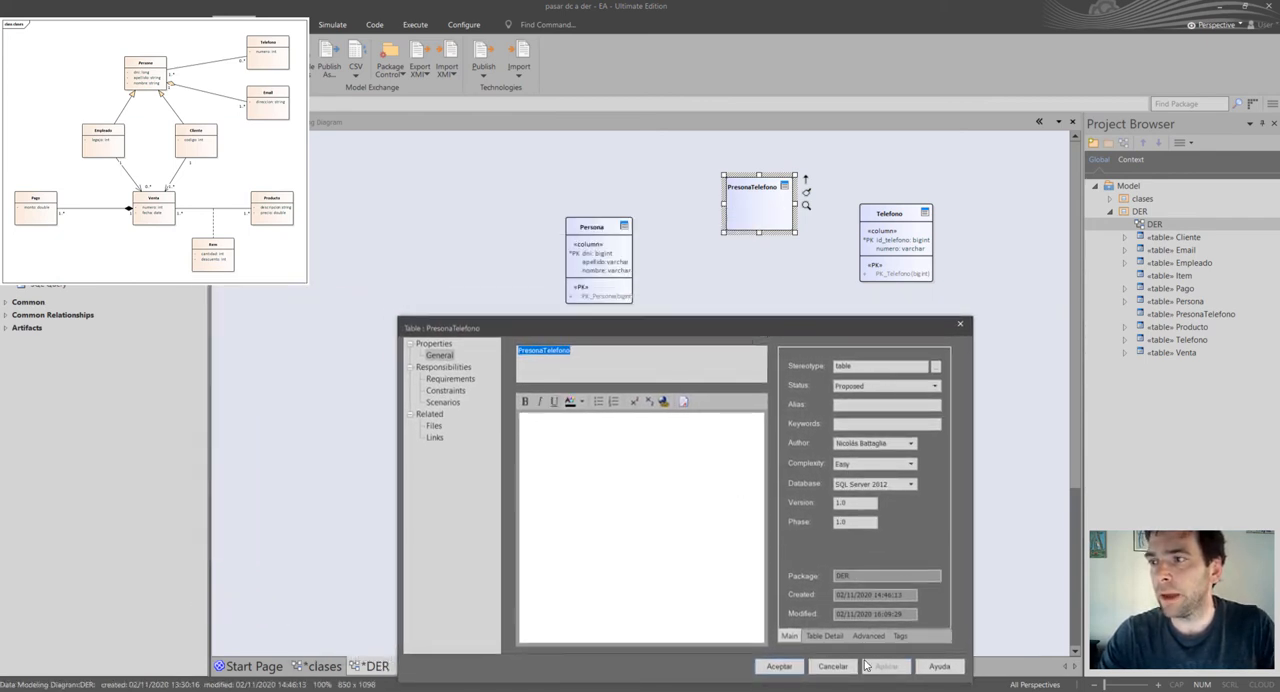
click(835, 635)
click(902, 427)
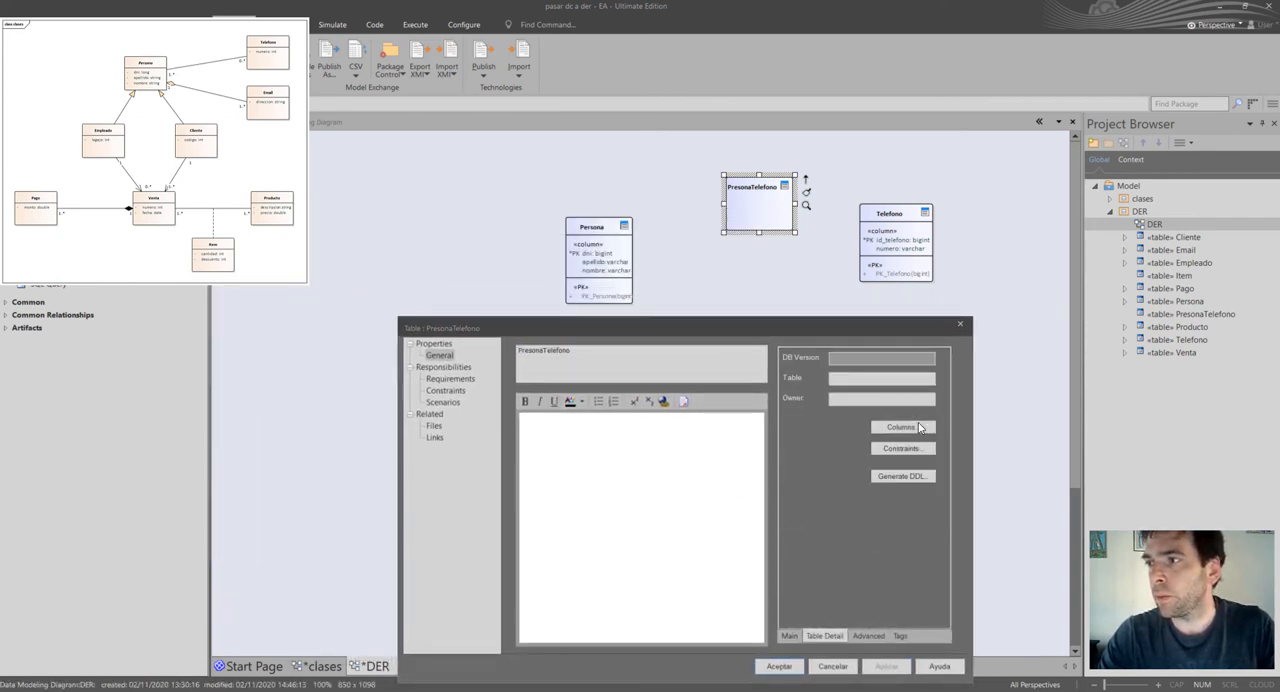
click(429, 353)
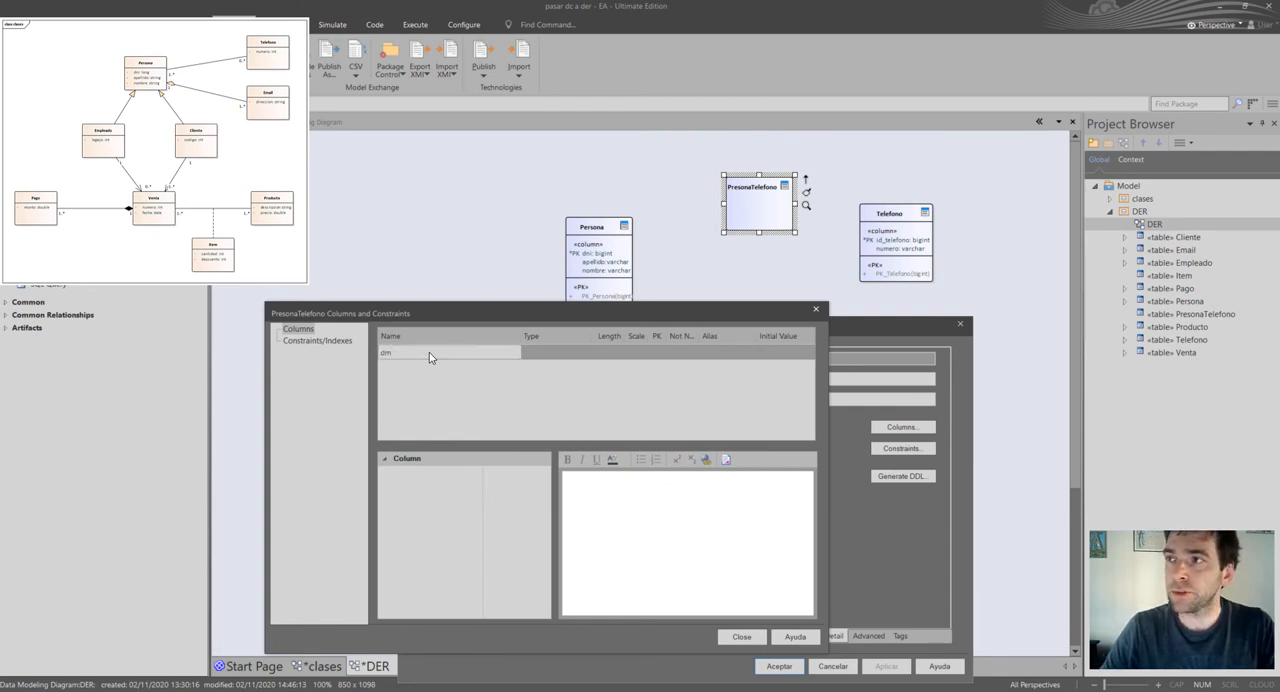
text(dni)
key(Return)
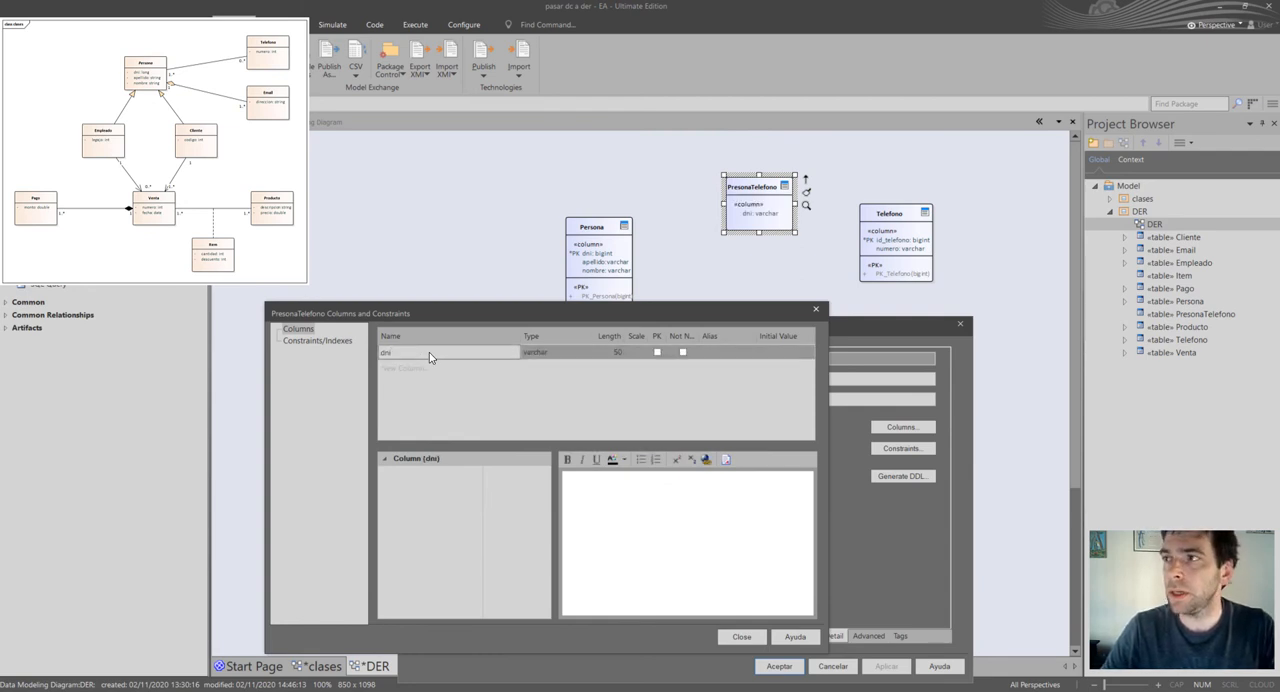
Add a second column named id_telefono below dni in the PresonaTelefono table.
text(id_tele)
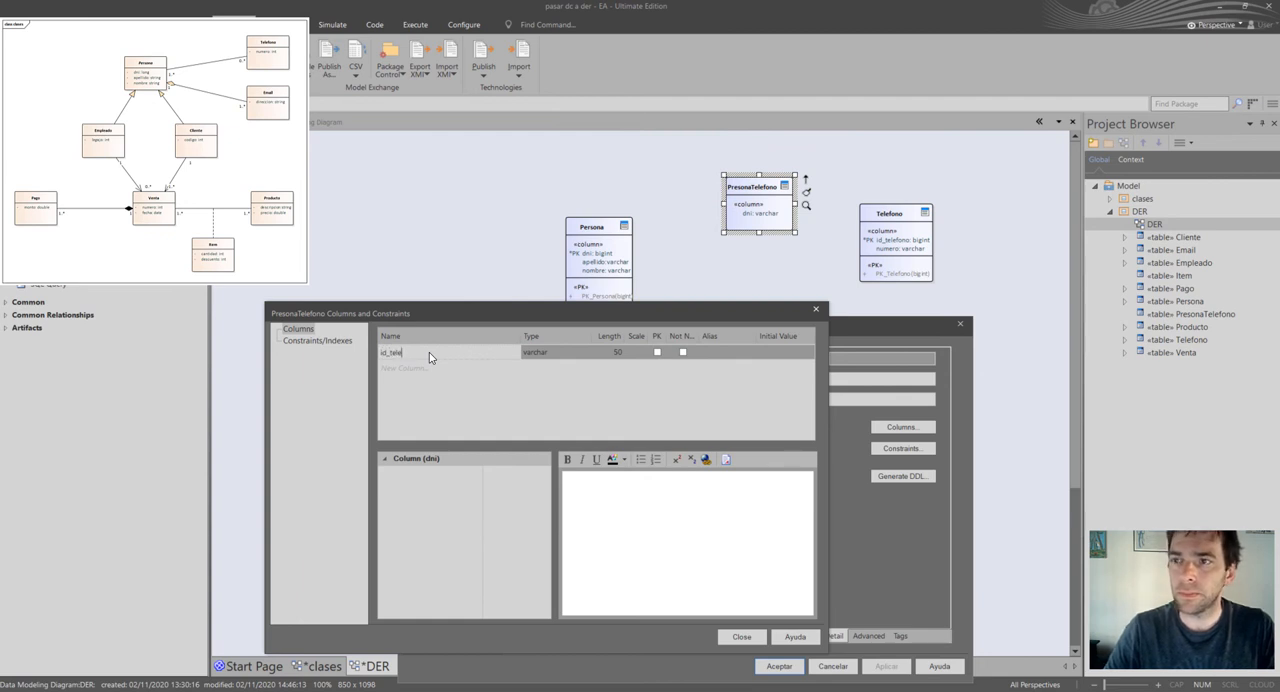
text(ni)
key(Return)
text(i)
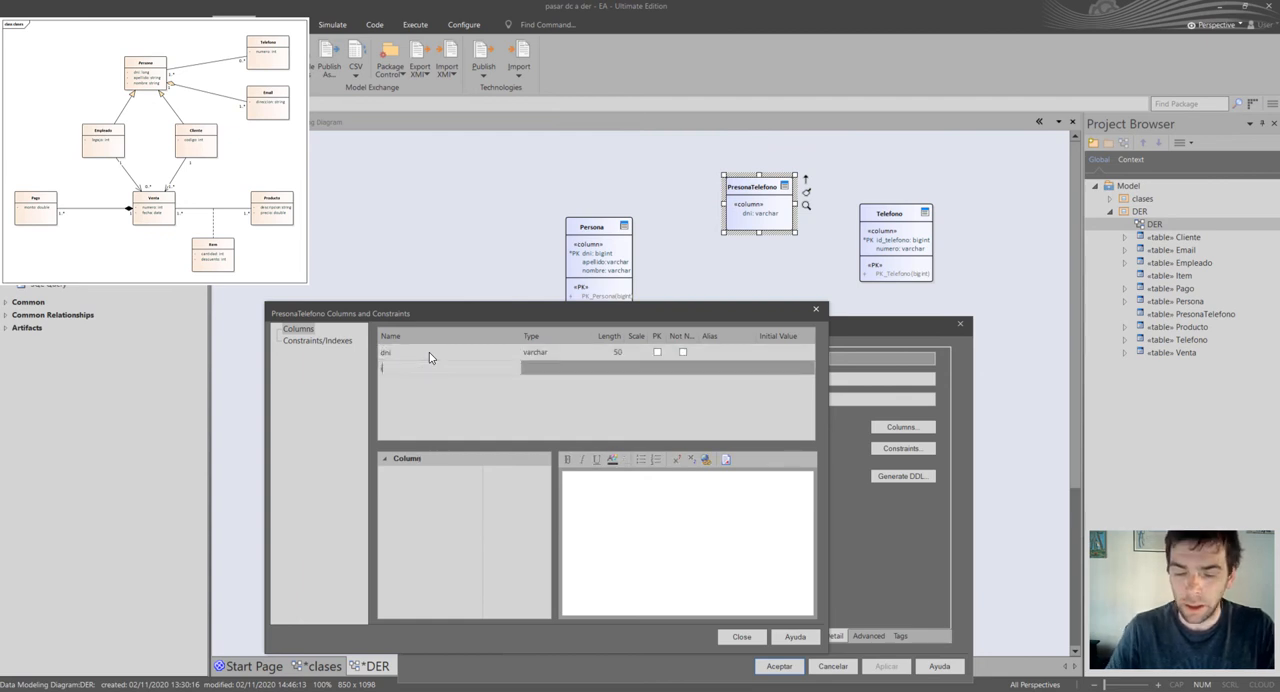
text(d_telefono)
key(Return)
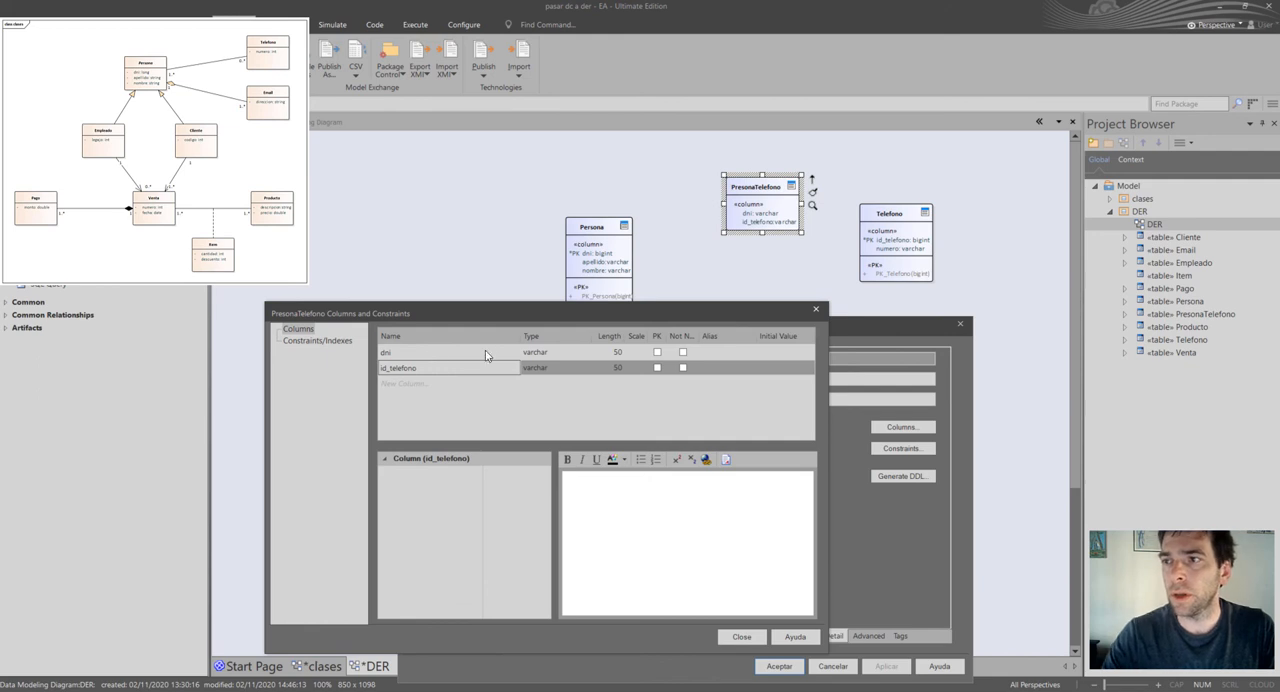
Set the data type of both PresonaTelefono columns, dni and id_telefono, to bigint.
click(563, 352)
click(588, 352)
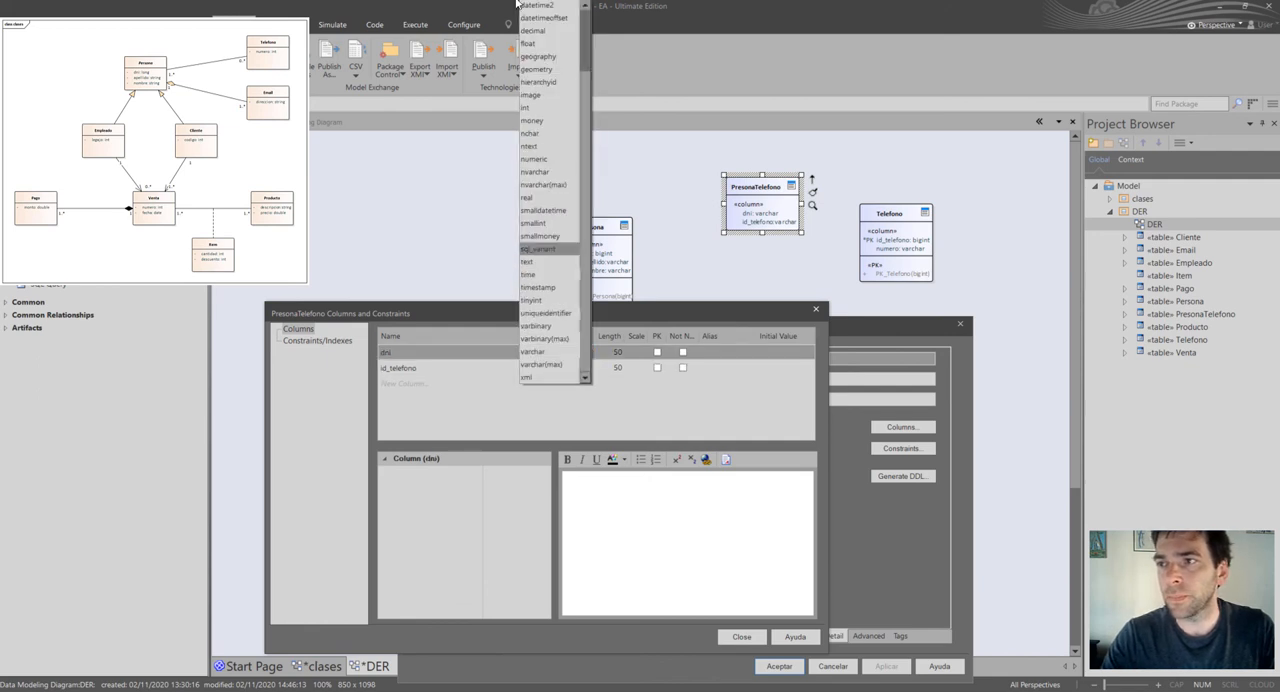
click(587, 23)
click(542, 6)
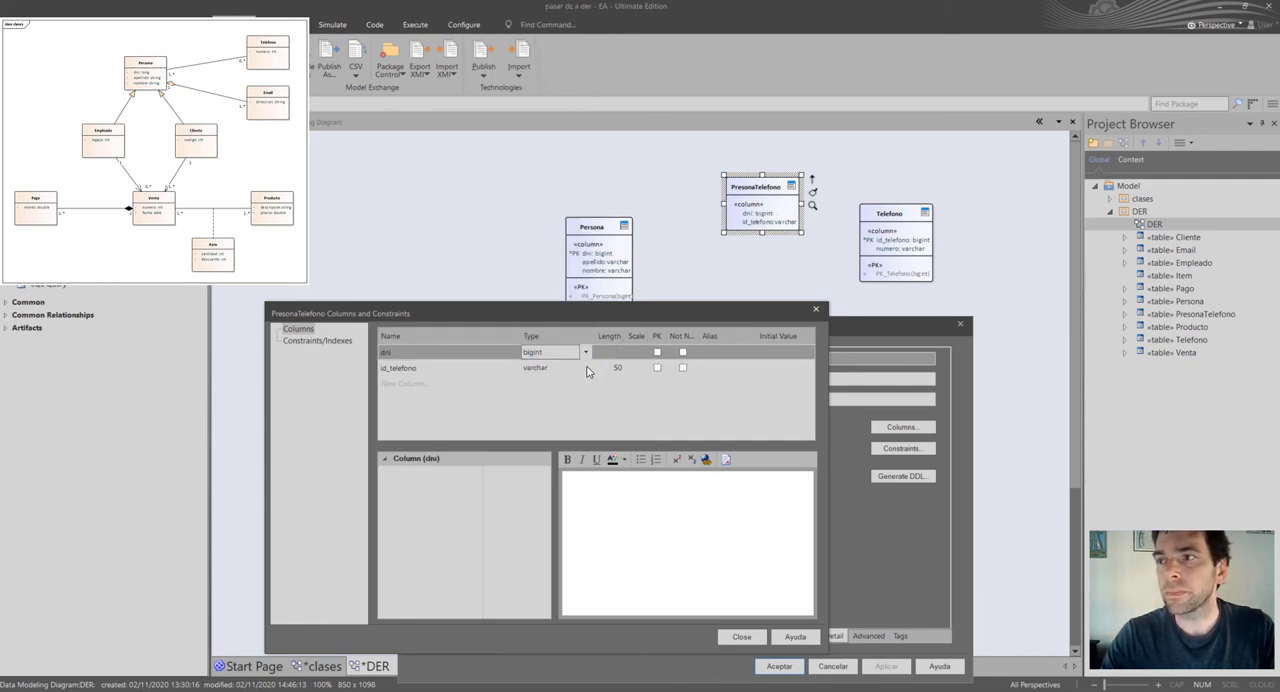
click(588, 369)
click(586, 368)
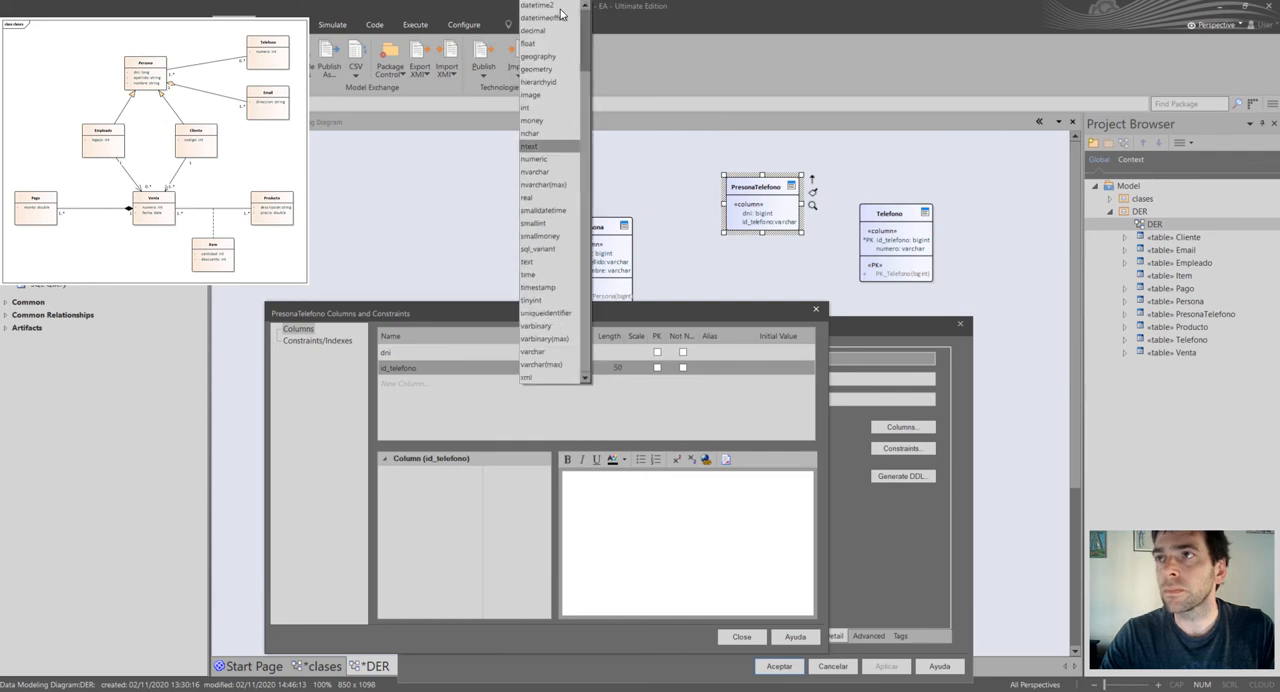
click(585, 14)
click(540, 6)
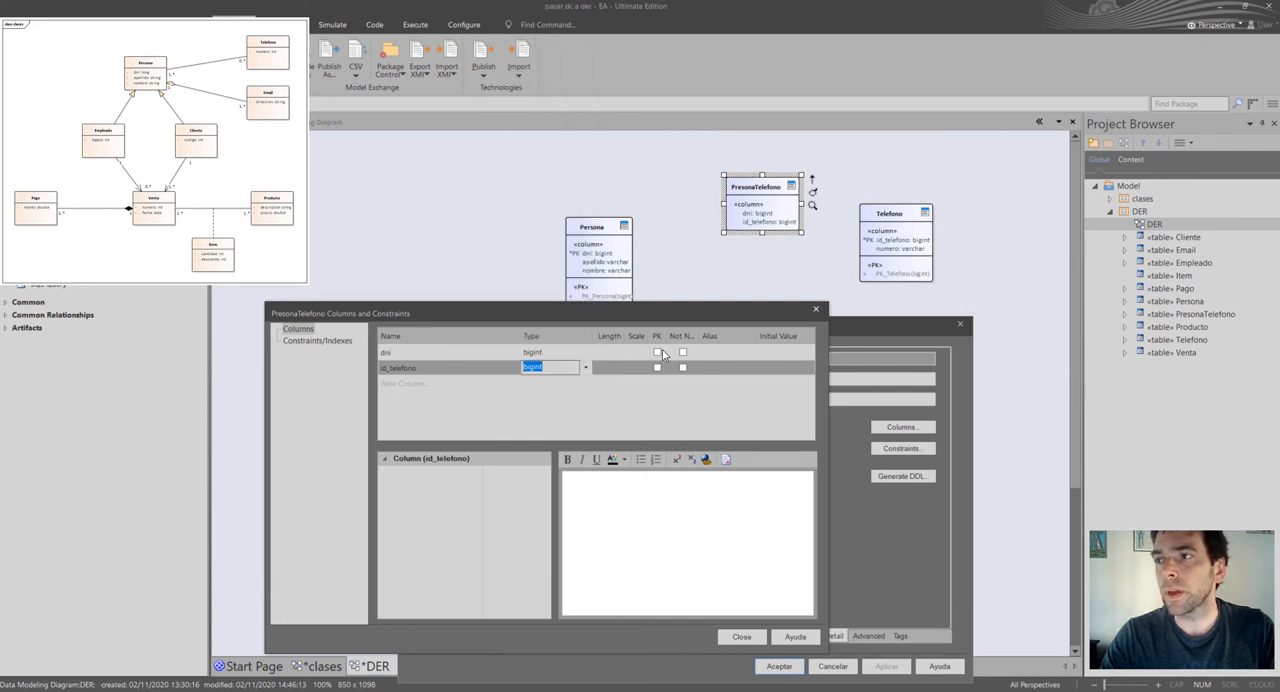
Mark dni and id_telefono as PresonaTelefono's primary key, accept its properties, and shift the table slightly left, away from Telefono.
click(658, 352)
click(657, 368)
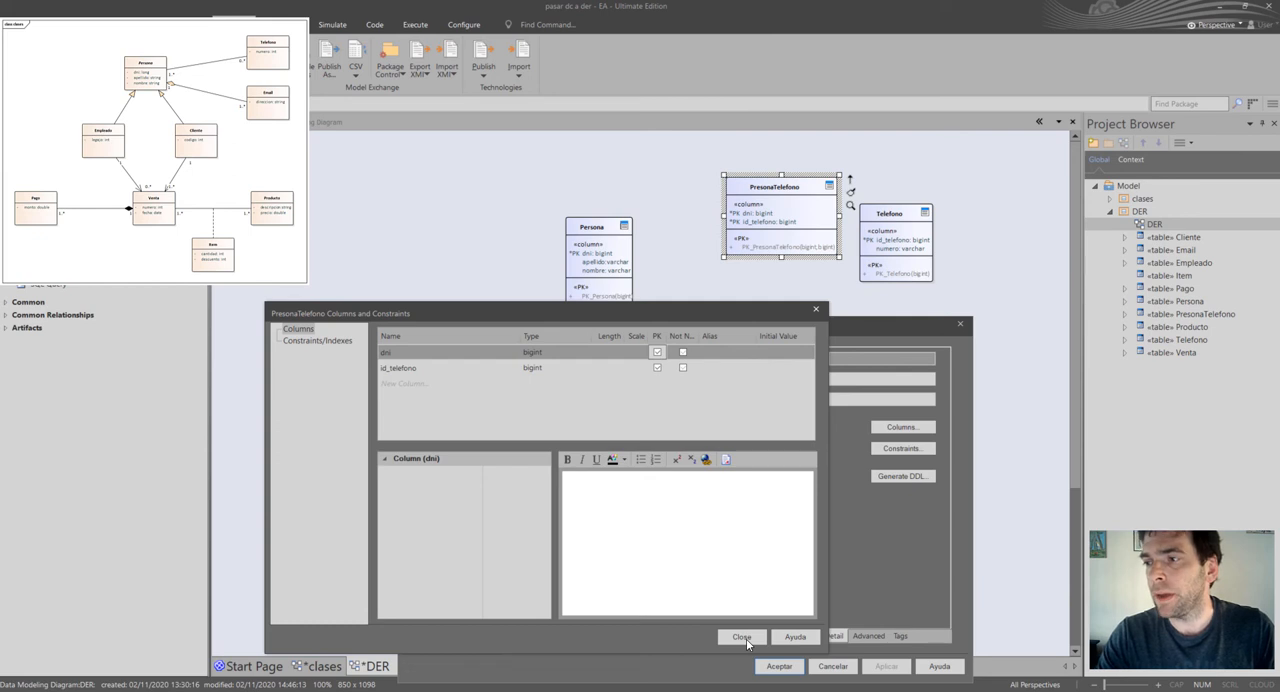
click(742, 638)
click(779, 666)
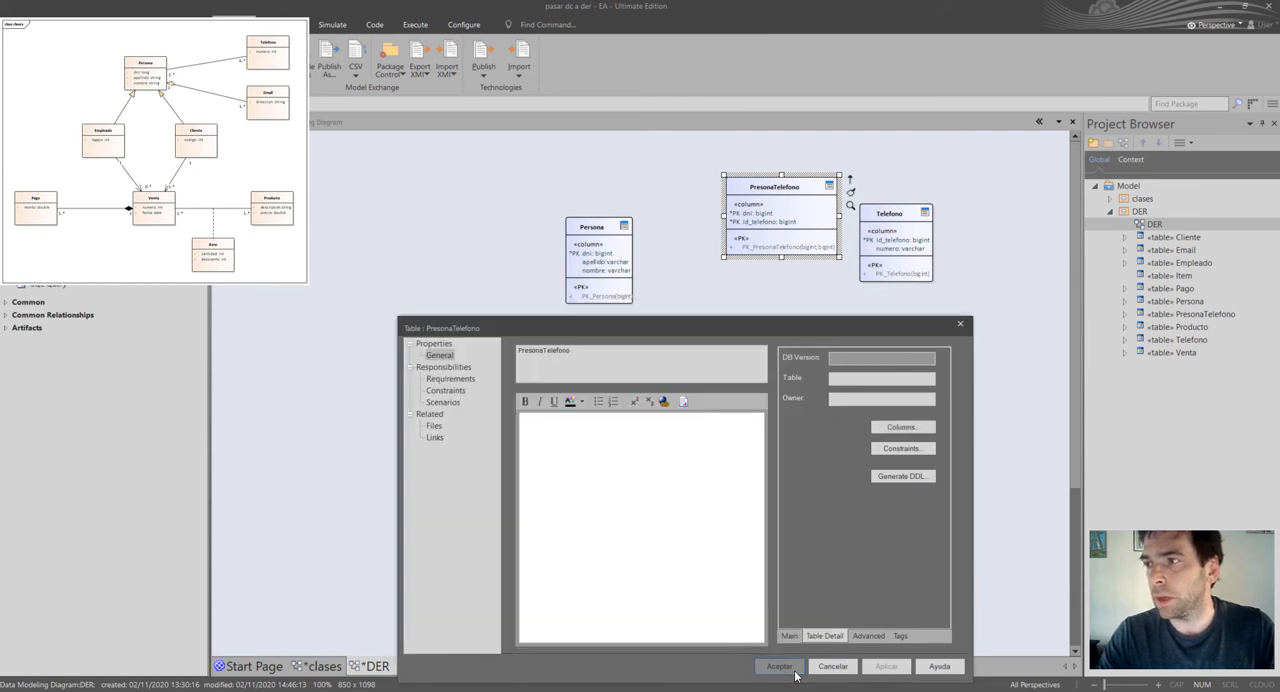
drag(787, 221, 760, 221)
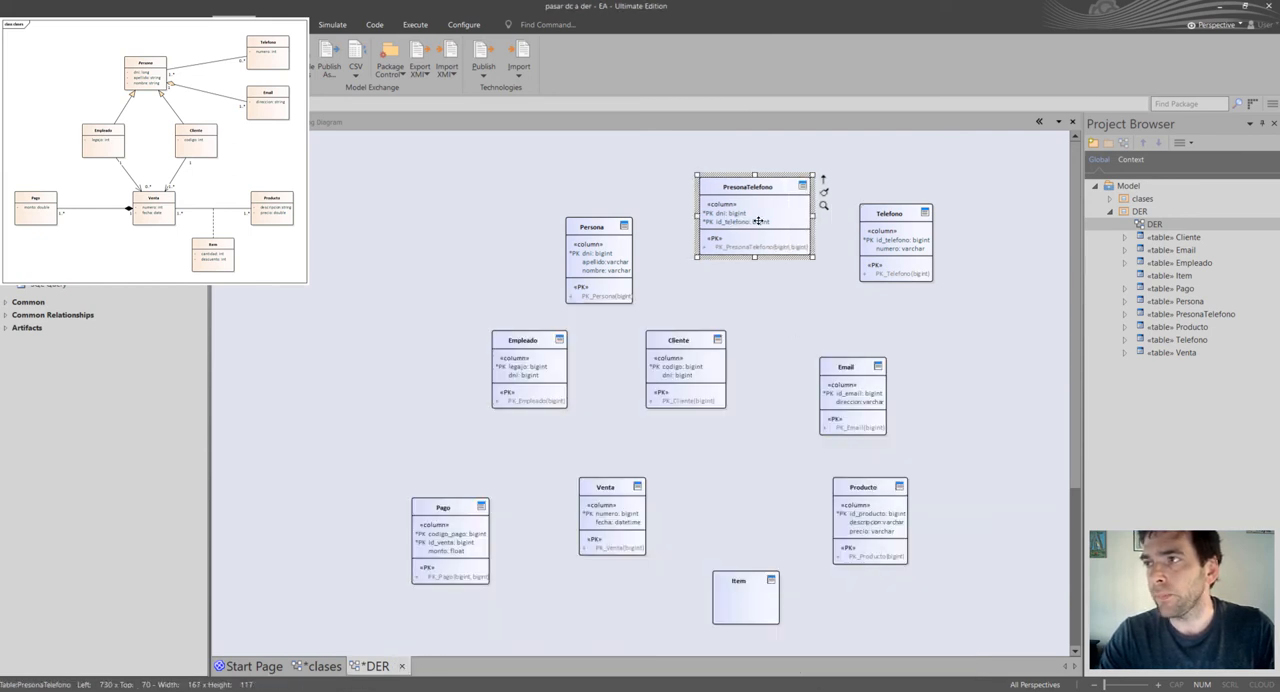
Open the column definitions of the Item table and add a column named numero_venta.
click(750, 615)
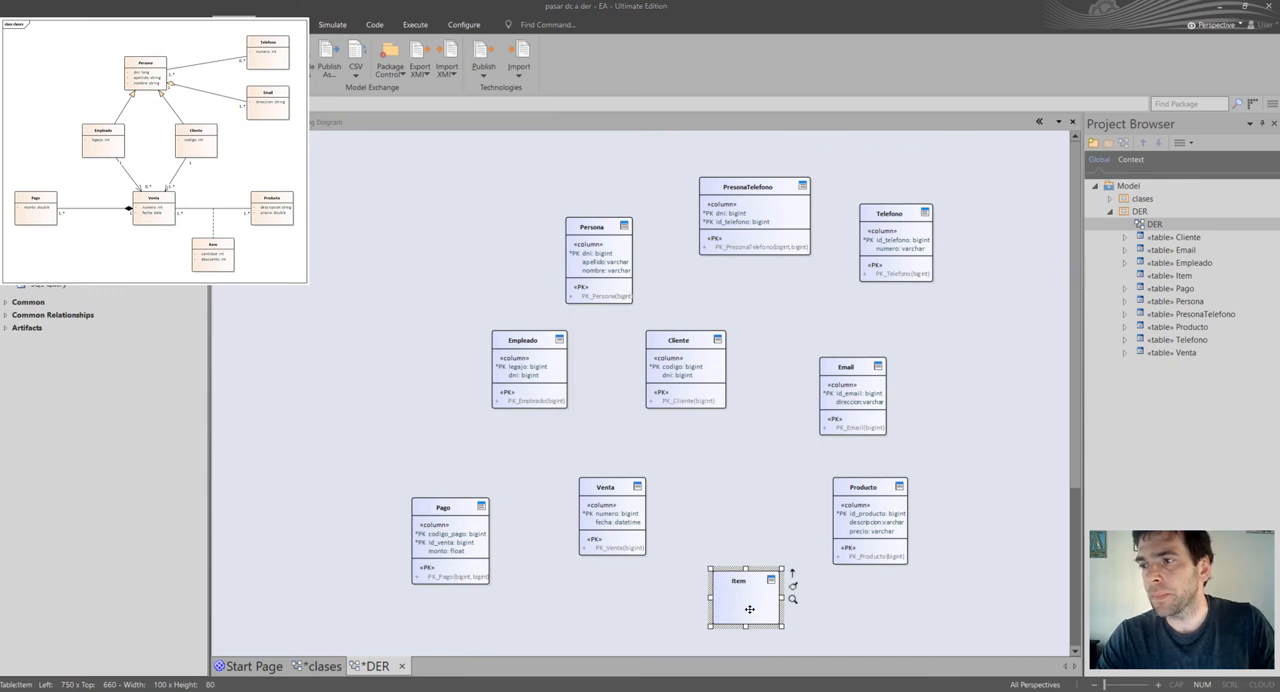
double_click(749, 609)
click(822, 636)
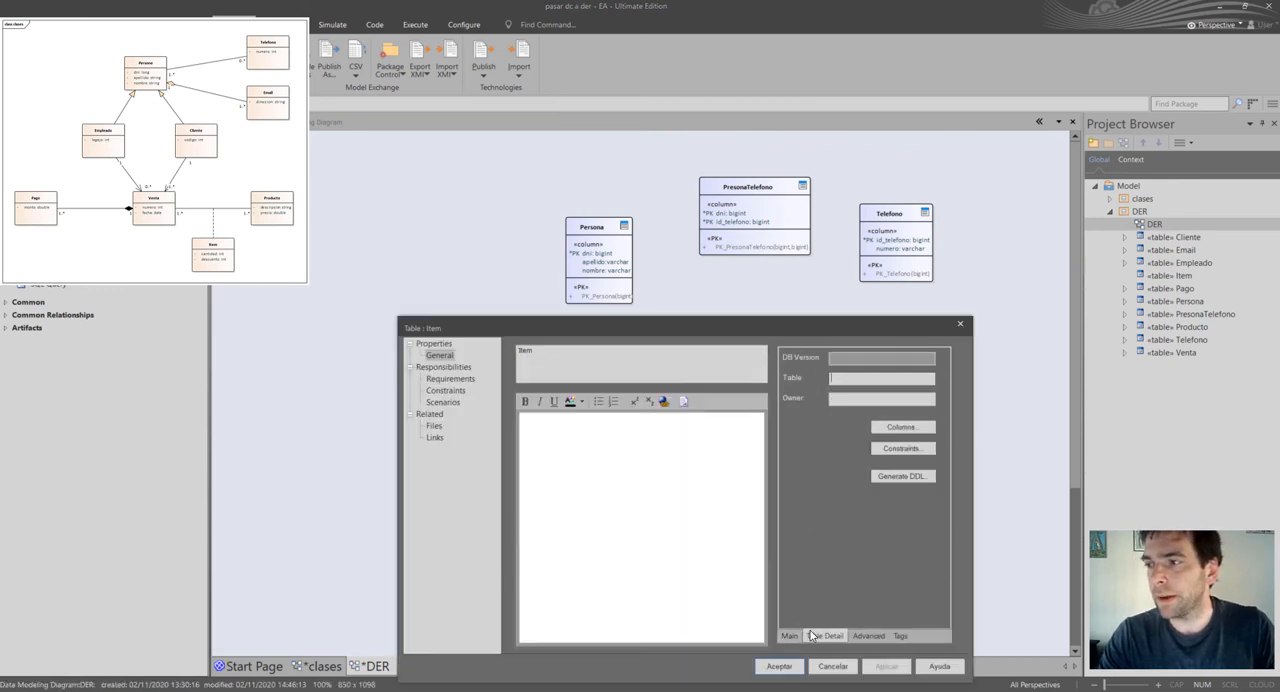
click(905, 427)
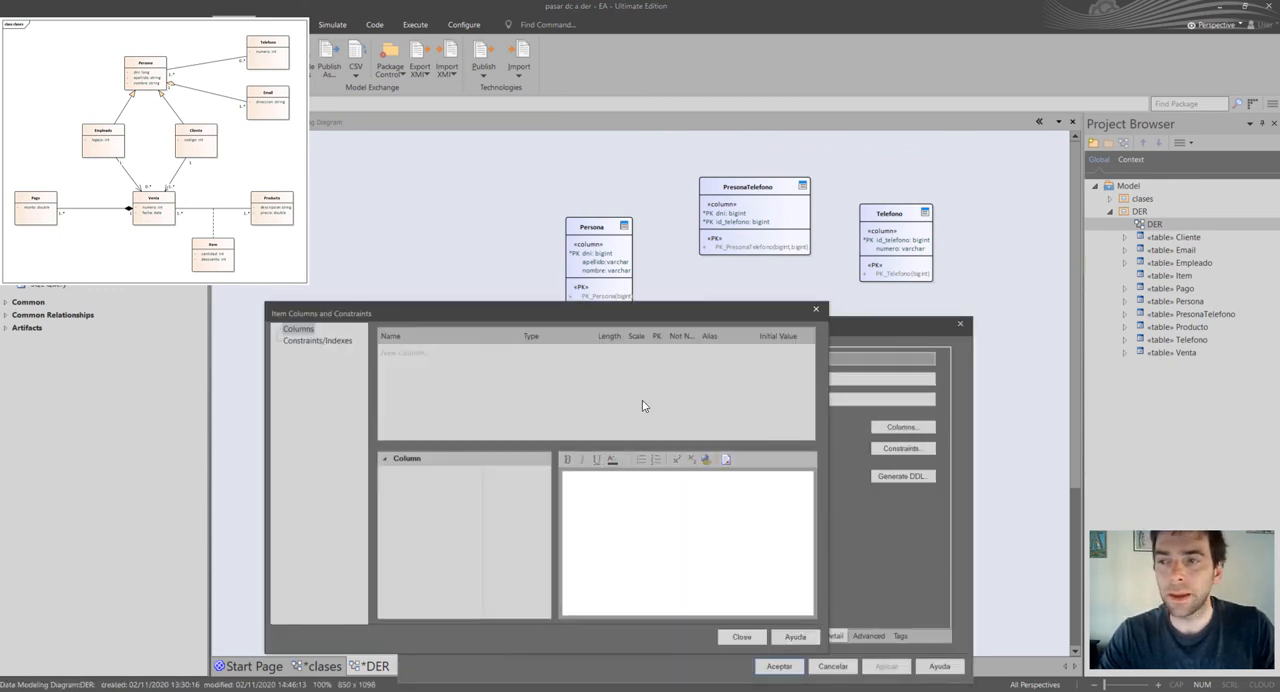
click(423, 353)
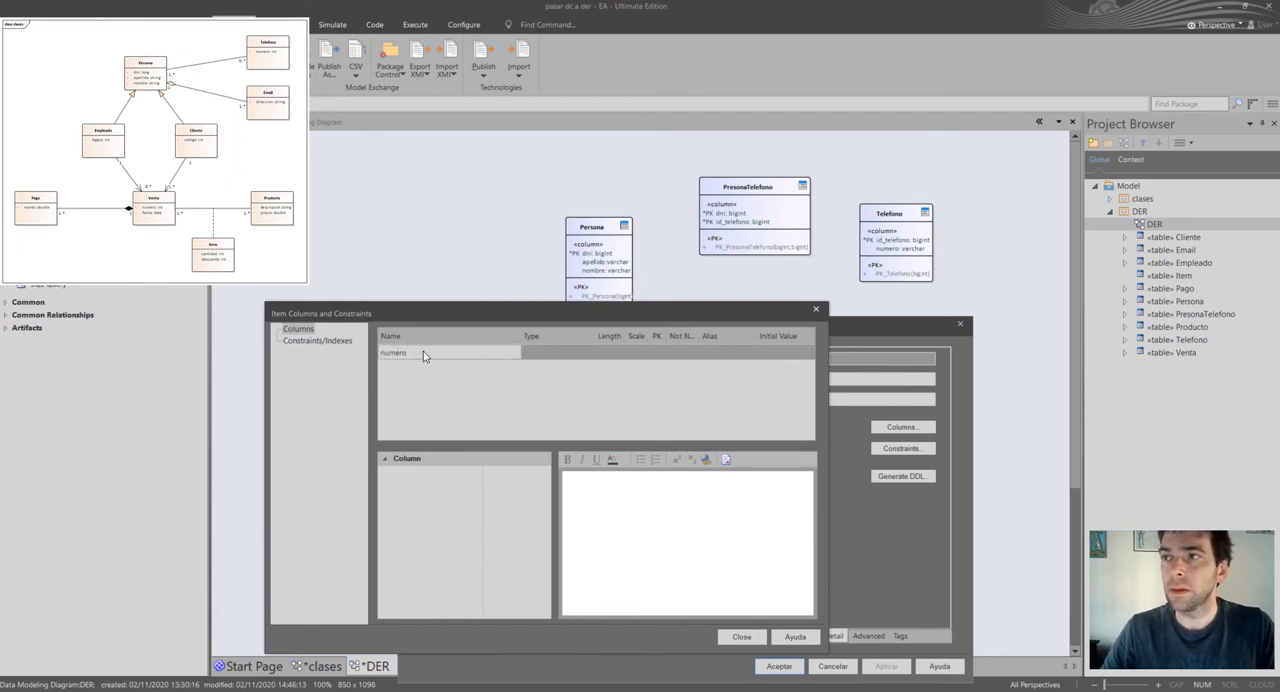
text(numero_venta)
key(Return)
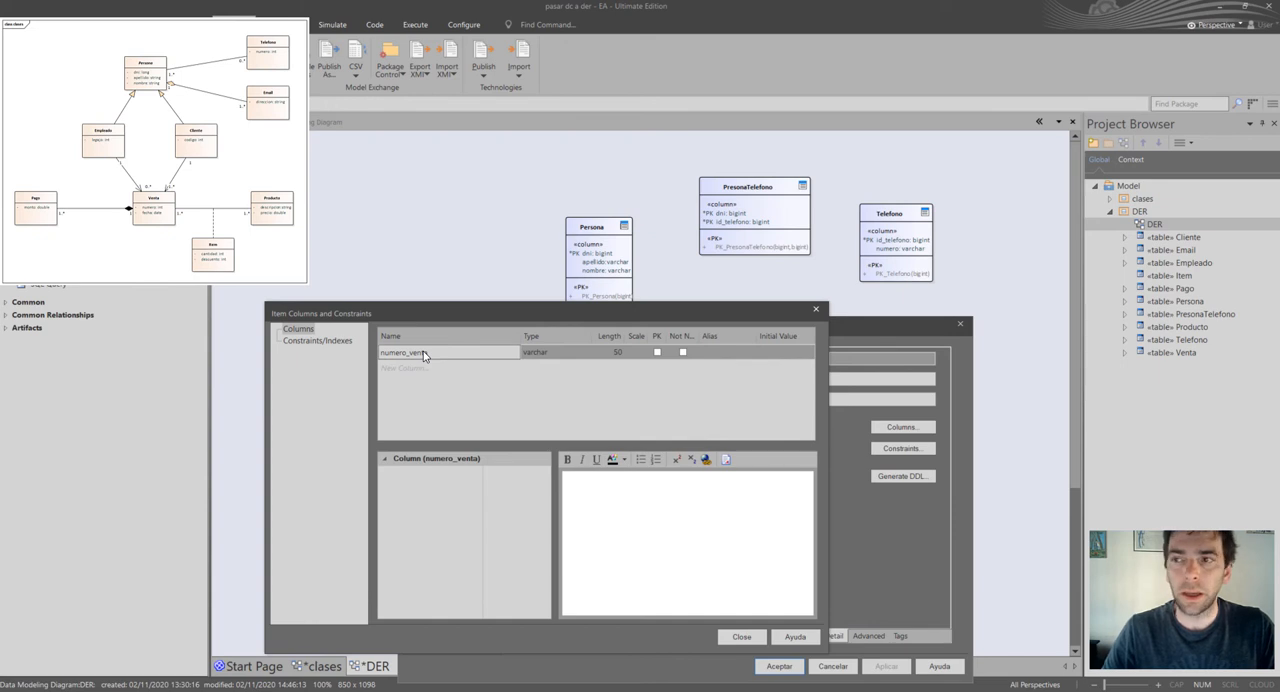
Add a second column named id_producto below numero_venta in the Item table.
key(Down)
text(id_produc)
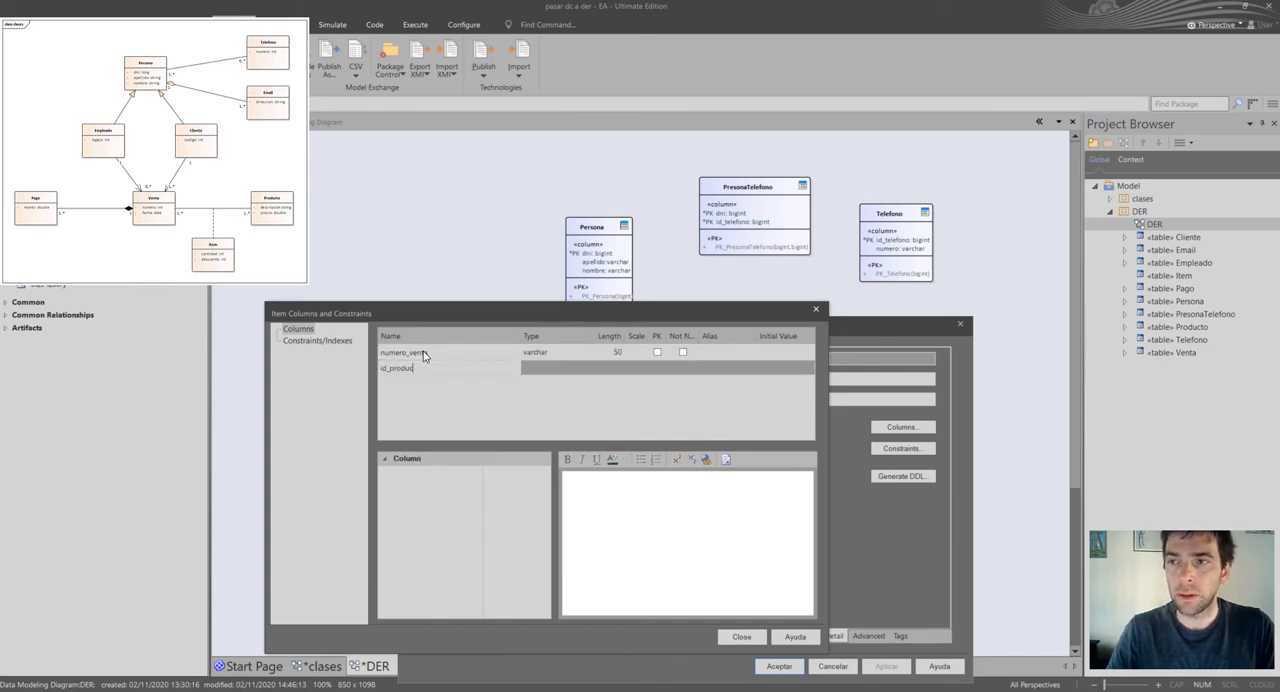
text(to)
key(Return)
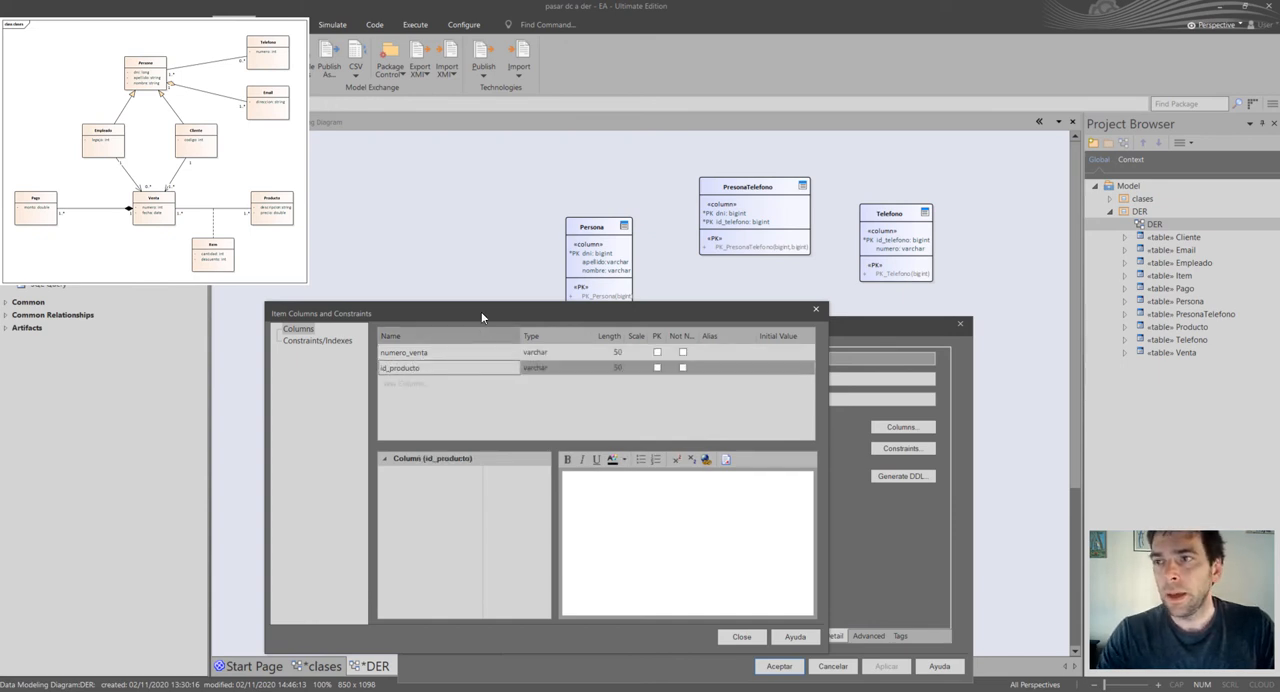
Set the data type of both Item columns, numero_venta and id_producto, to bigint.
drag(481, 311, 489, 329)
click(588, 370)
click(595, 370)
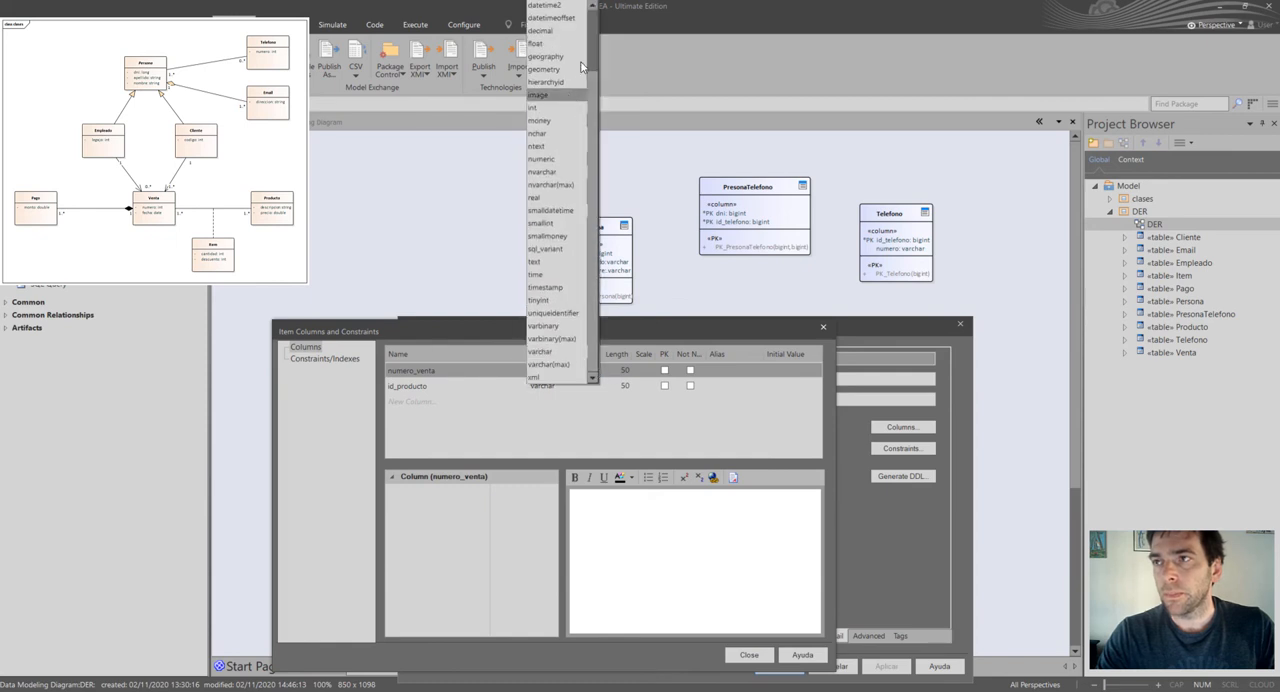
click(560, 22)
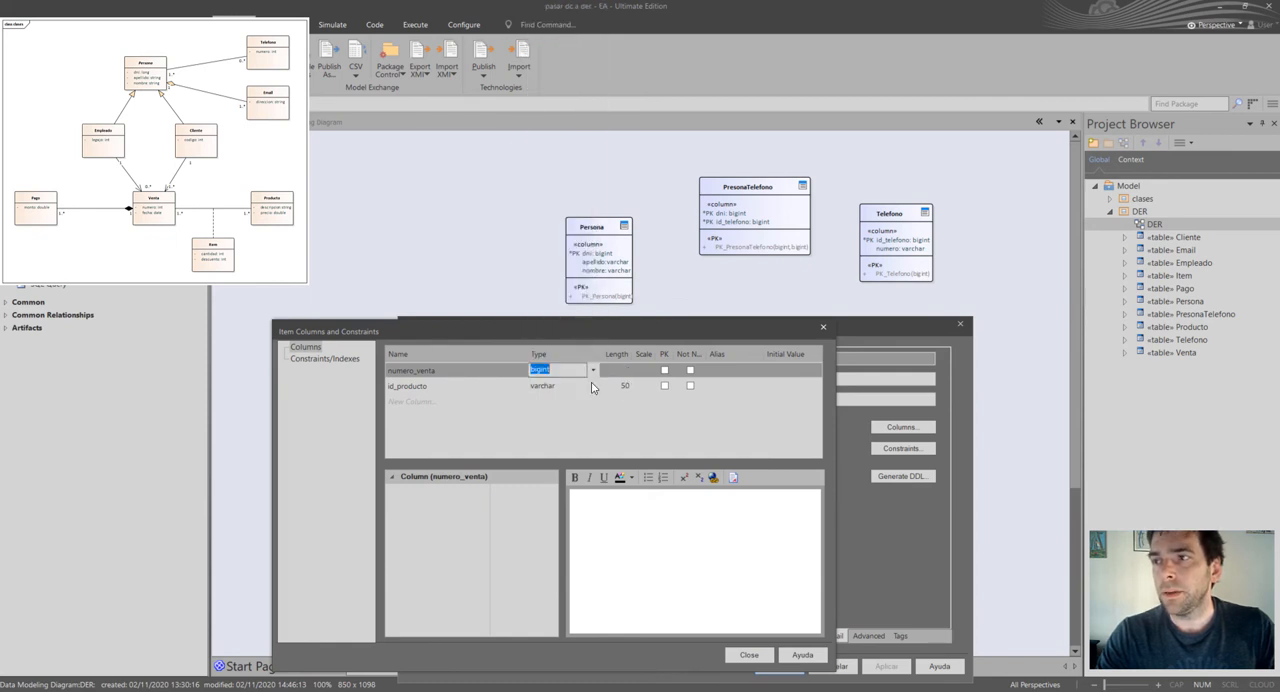
click(570, 385)
click(595, 387)
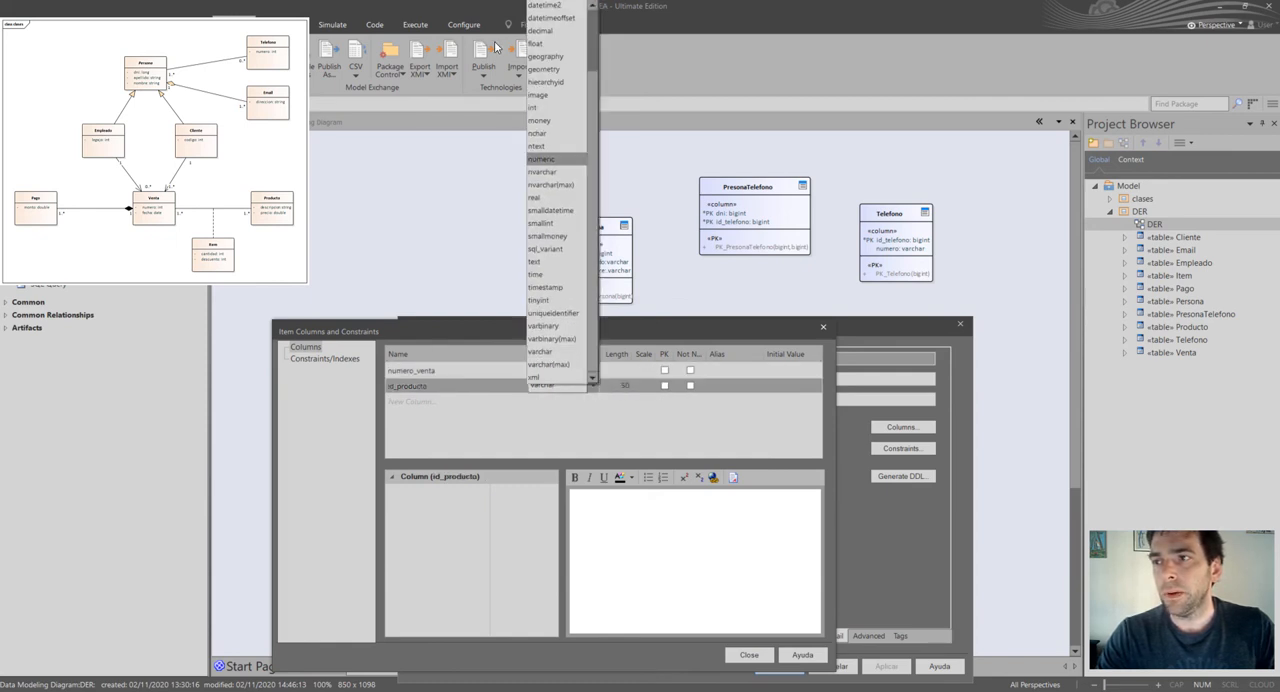
scroll(560, 40, up, 3)
click(541, 80)
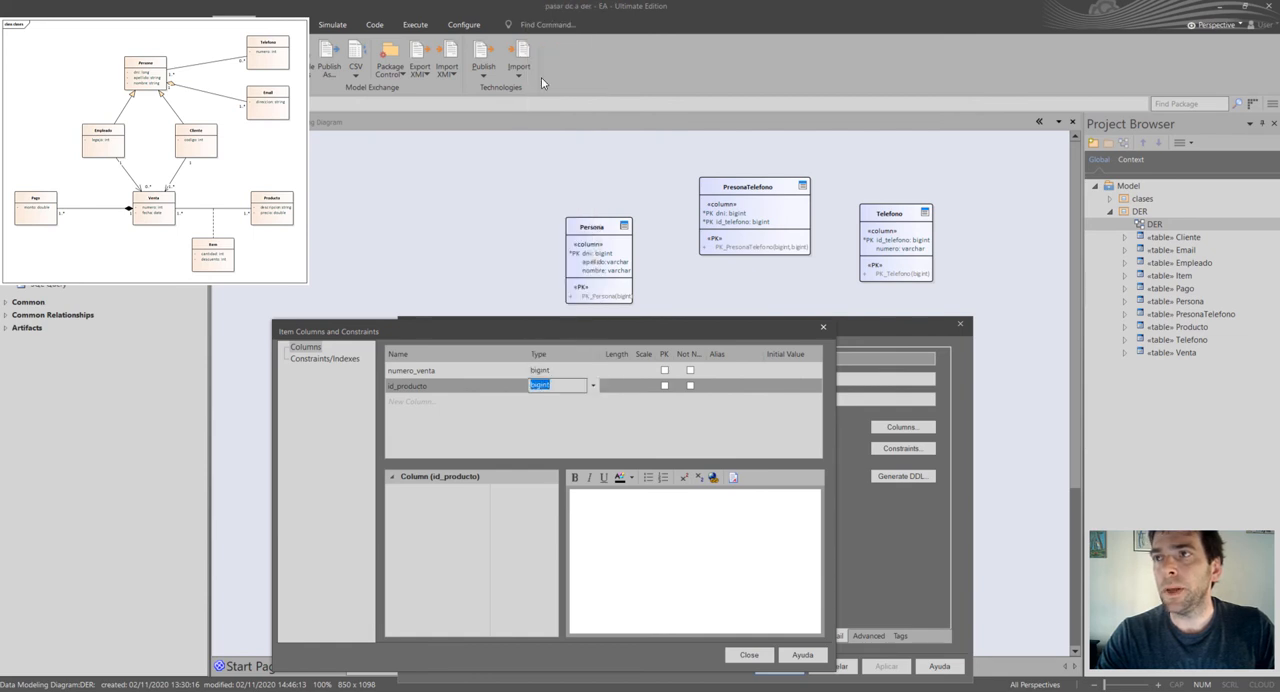
Rename Item's numero_venta column to numero, mark numero and id_producto as the primary key, and accept the table properties.
click(465, 372)
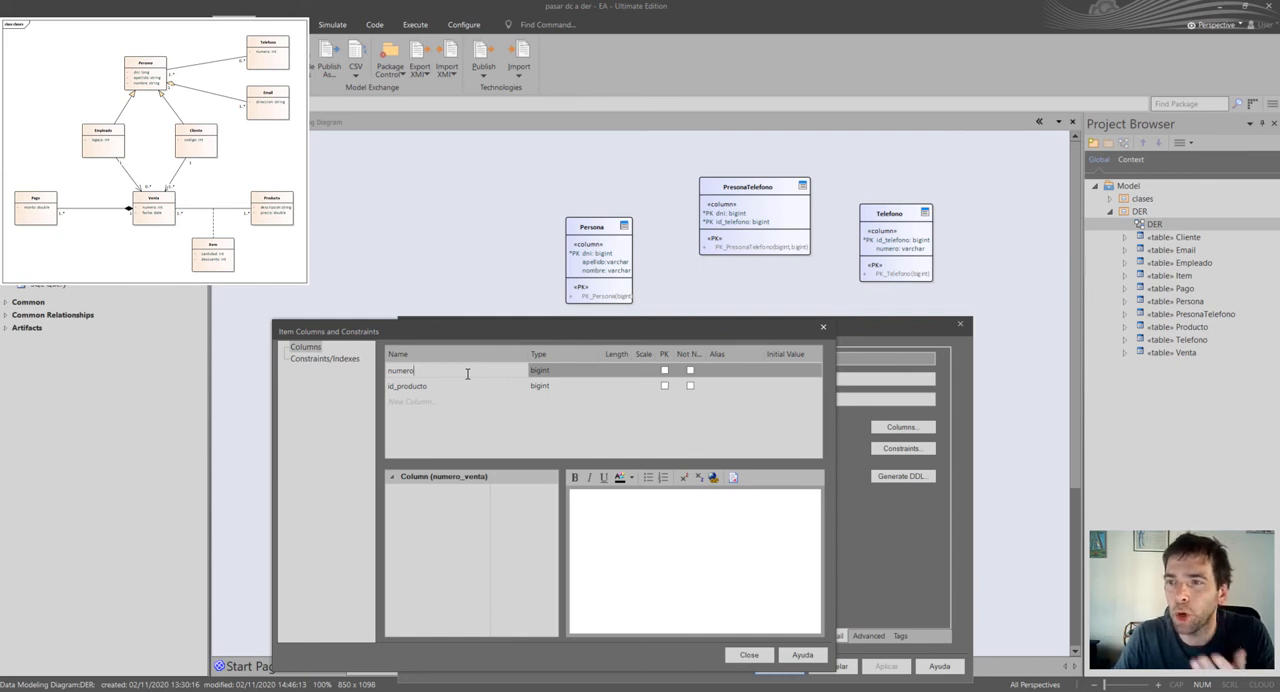
key(Return)
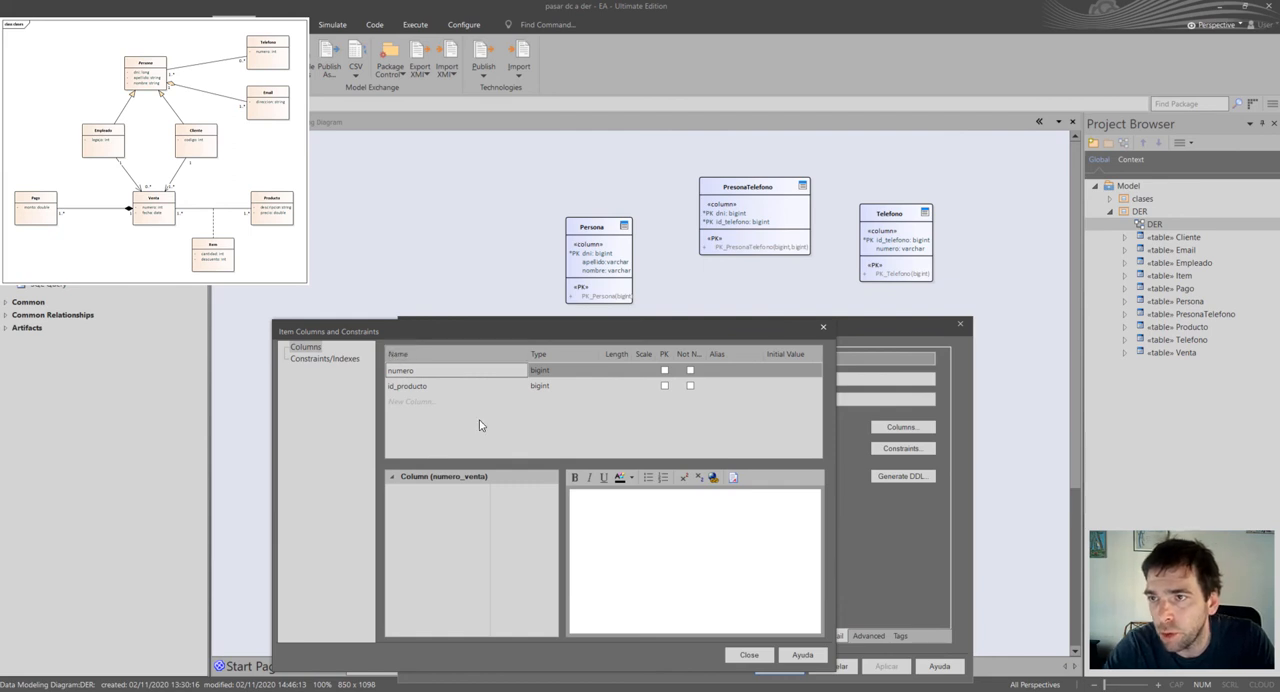
click(664, 370)
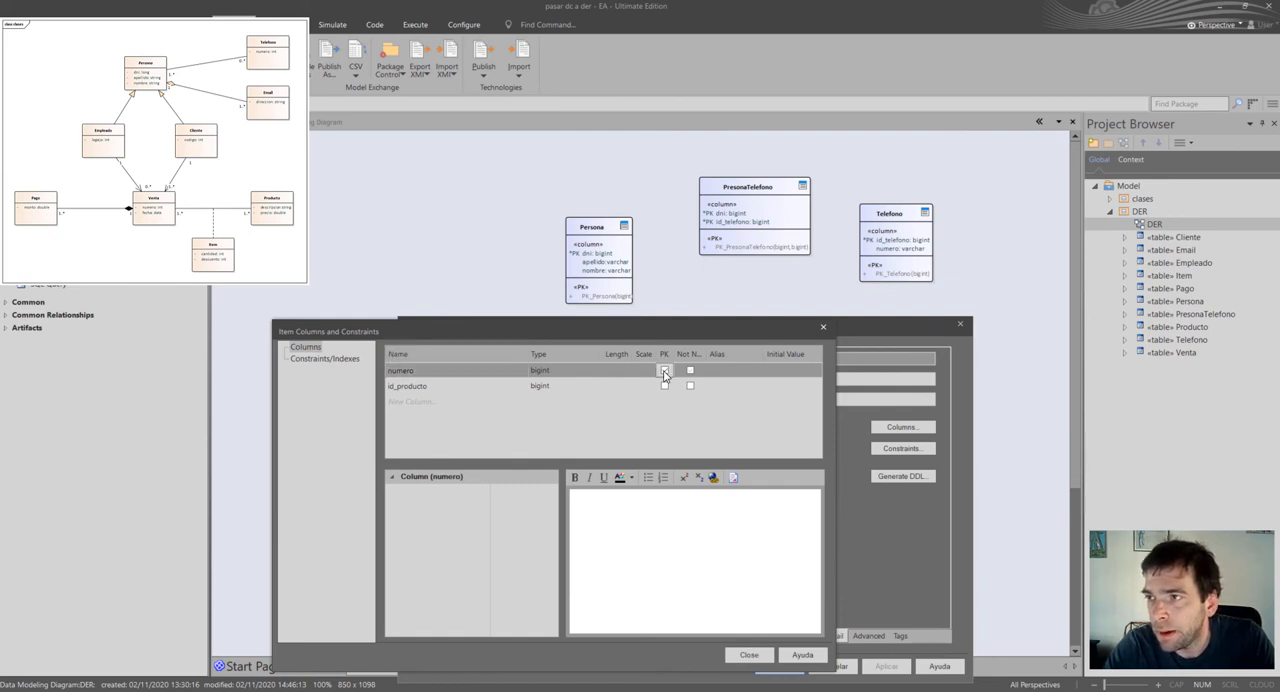
click(664, 385)
click(748, 654)
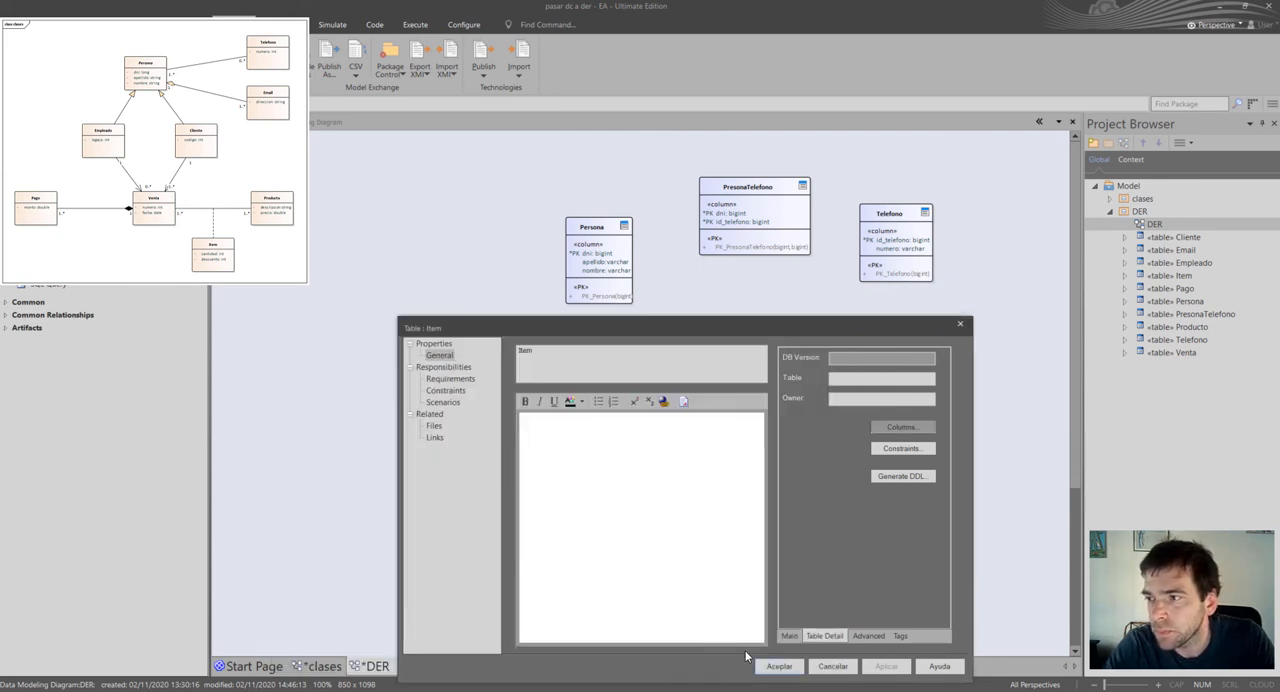
click(779, 667)
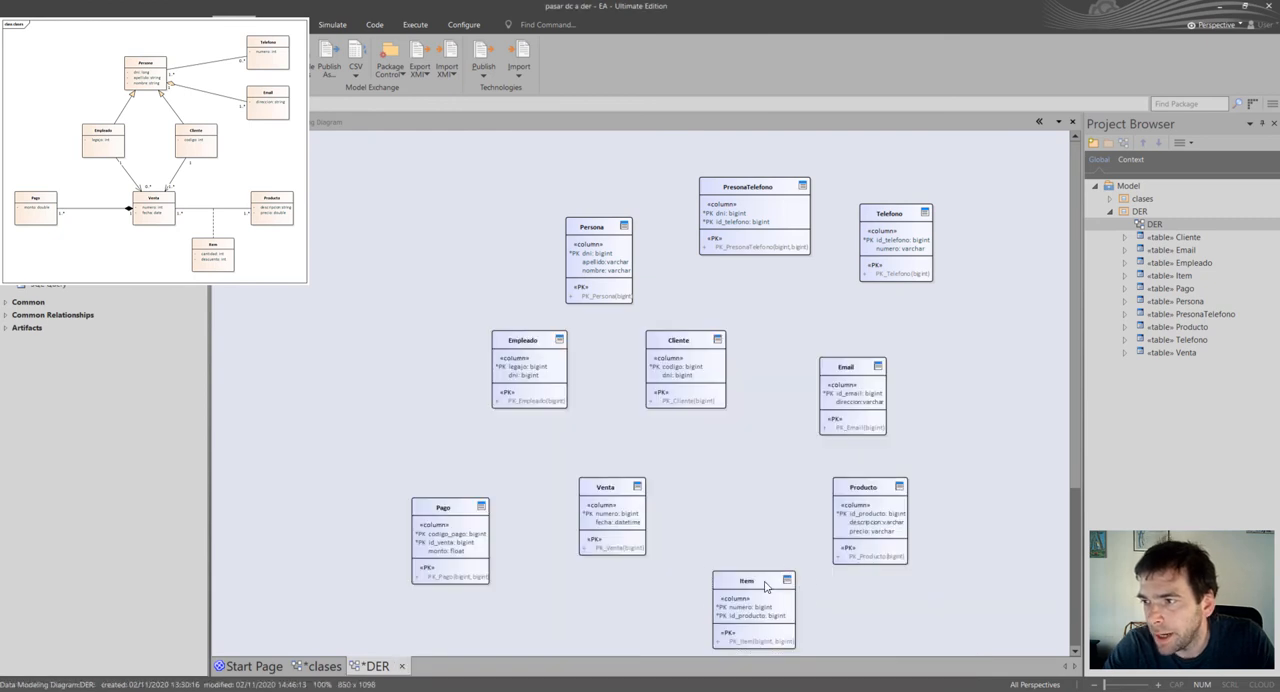
Nudge the Item table up and left, Producto slightly right, and PresonaTelefono up and left to space out the diagram.
drag(766, 586, 756, 572)
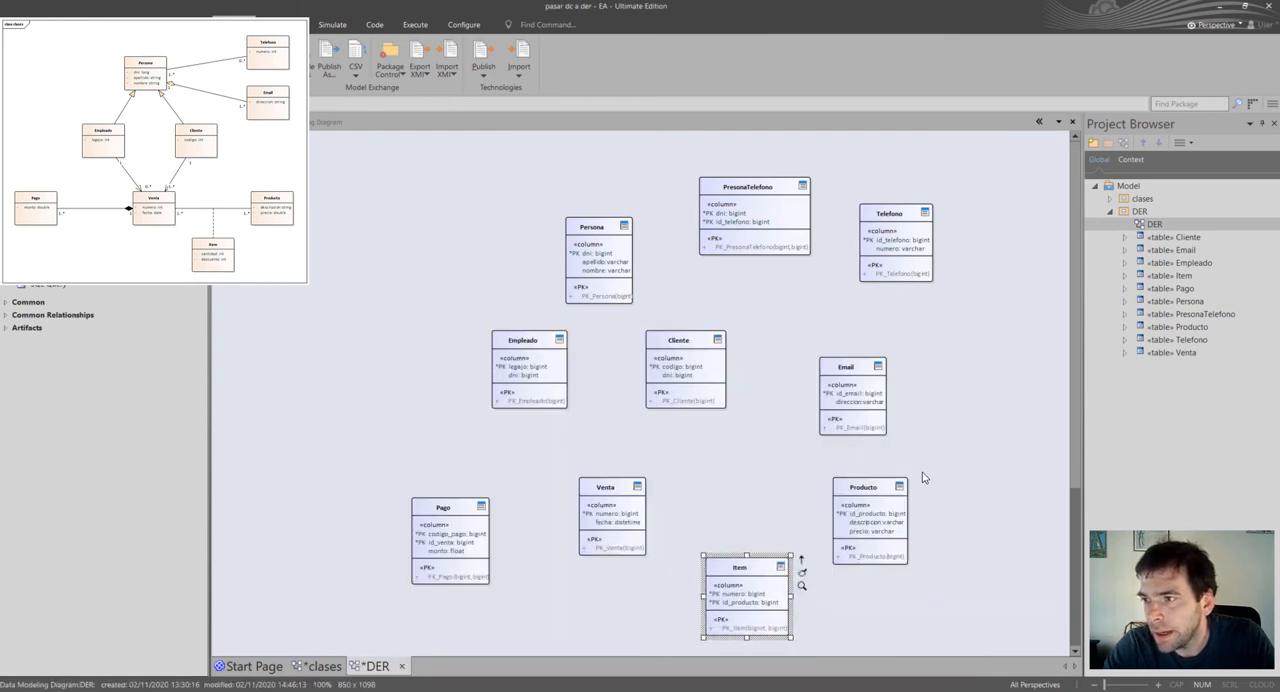
drag(900, 537, 906, 537)
drag(751, 206, 742, 197)
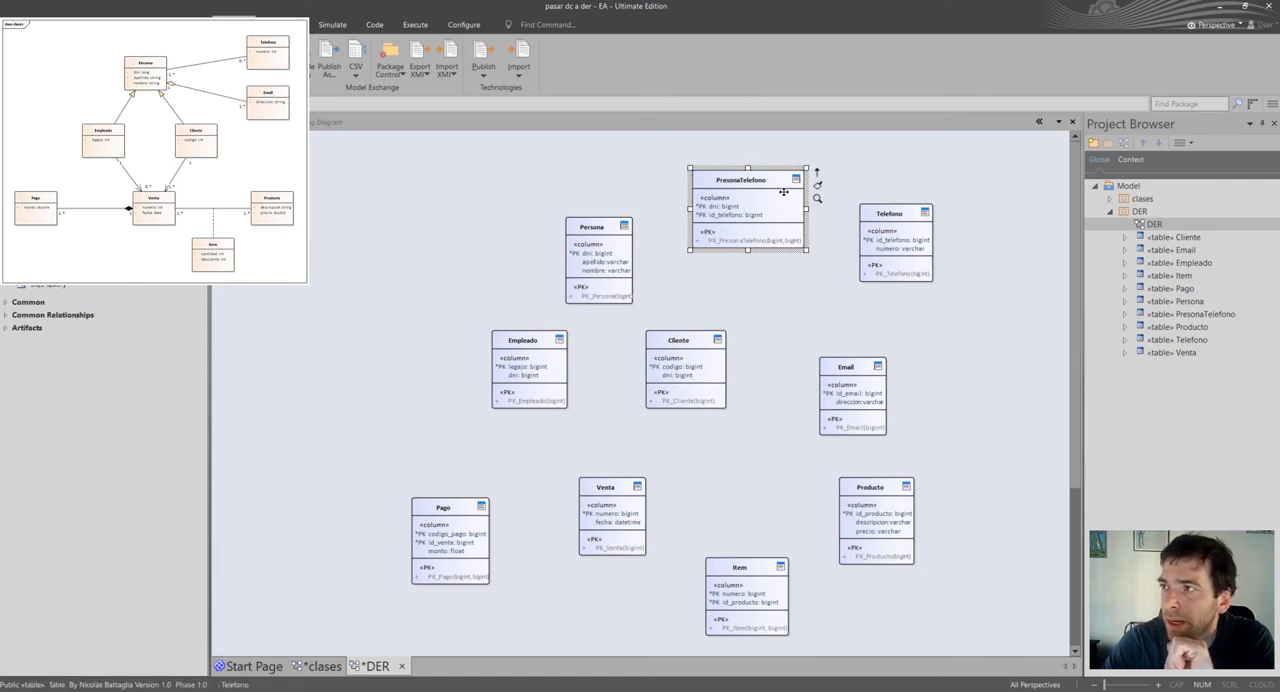
click(815, 282)
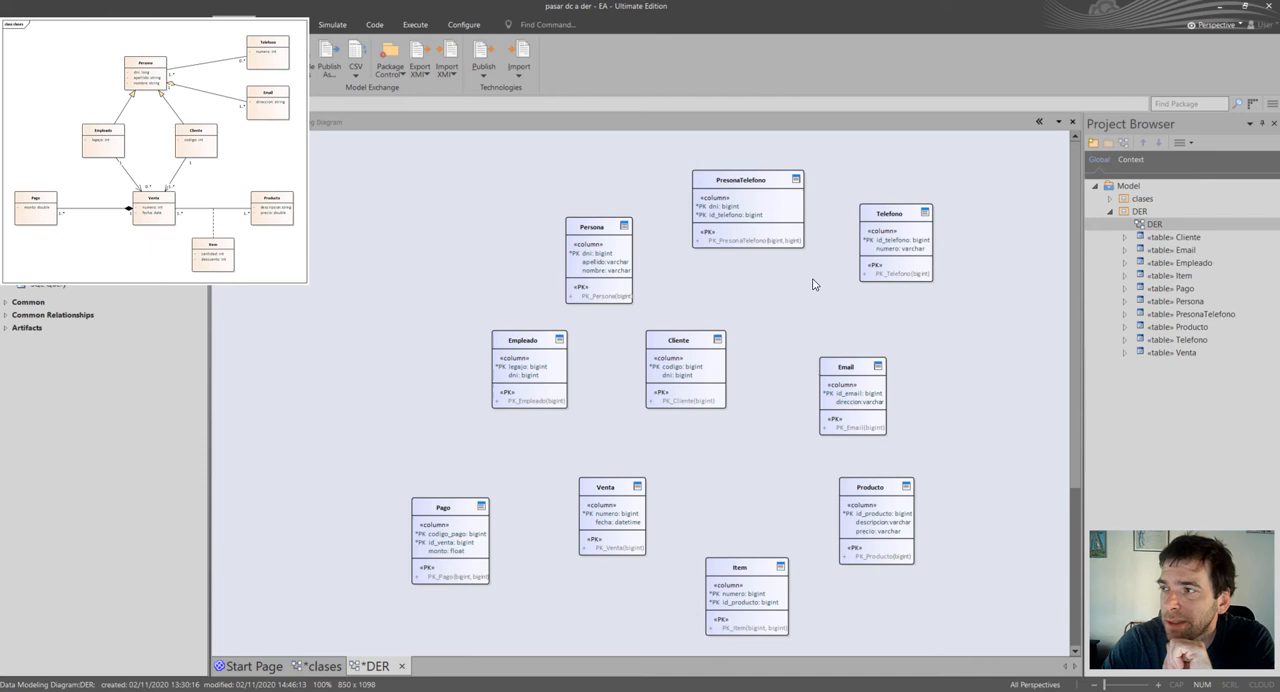
click(779, 220)
drag(817, 178, 781, 247)
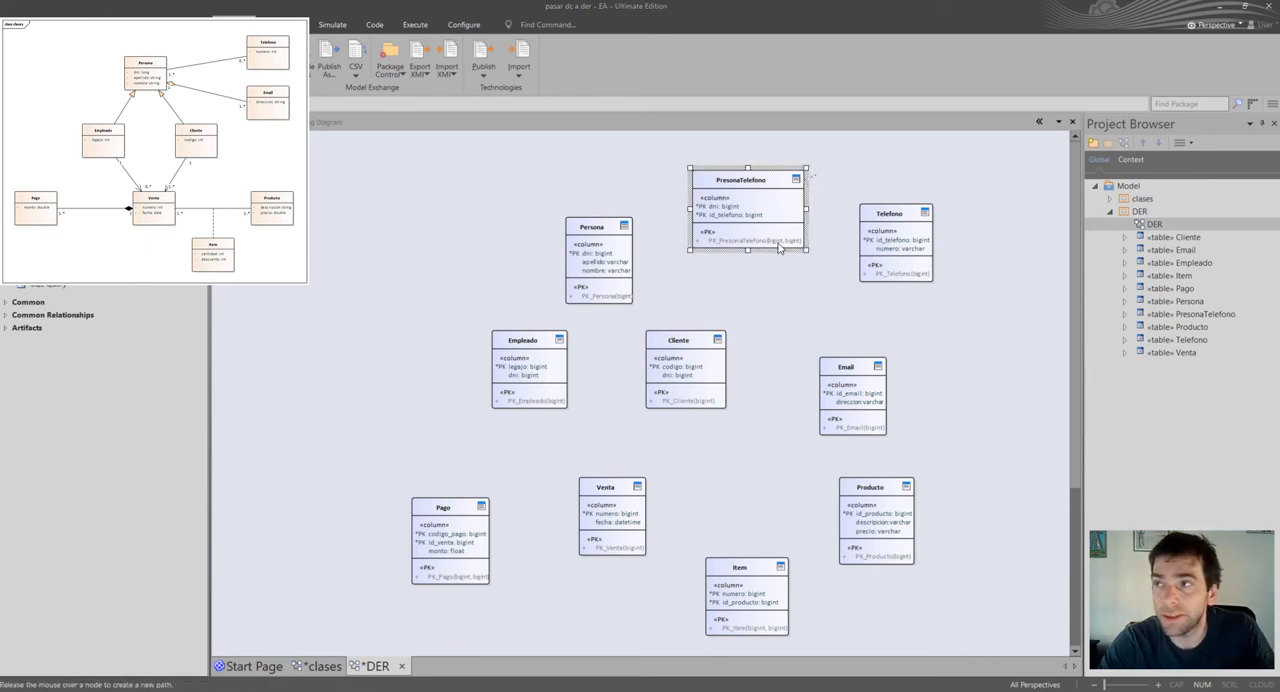
click(767, 274)
Connect PresonaTelefono to Persona with an association and accept the foreign key joining the two tables on dni.
click(784, 215)
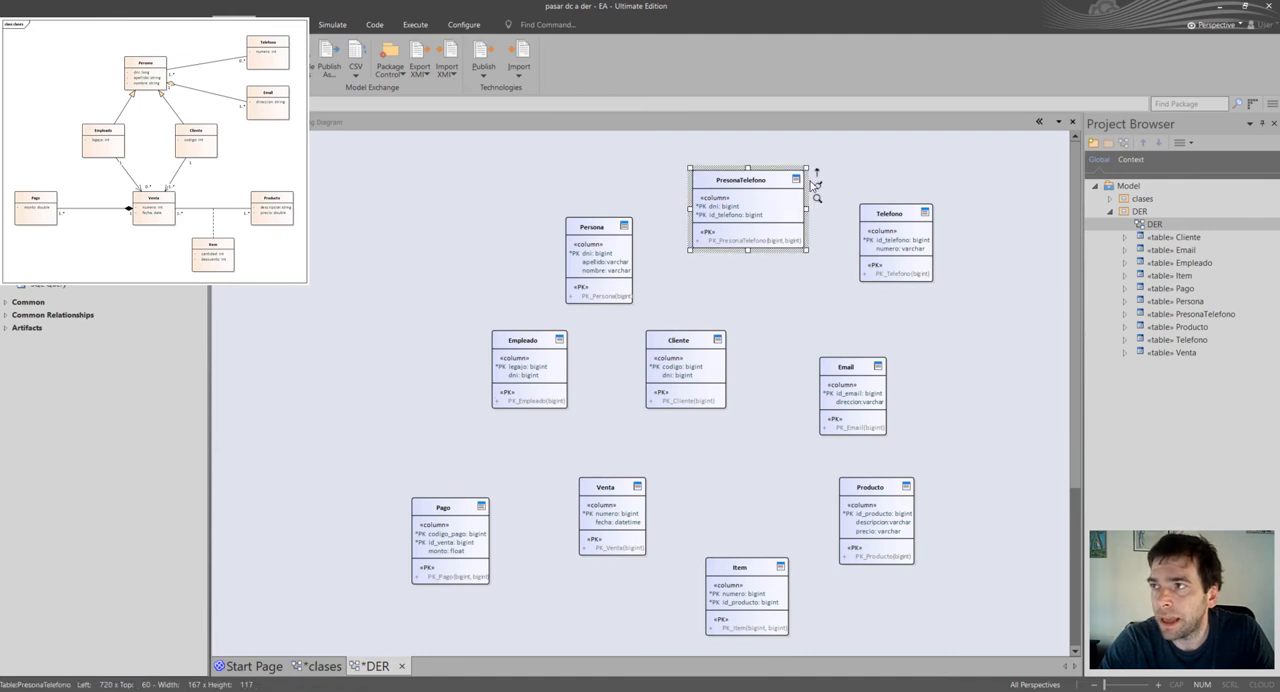
drag(817, 178, 604, 261)
click(630, 265)
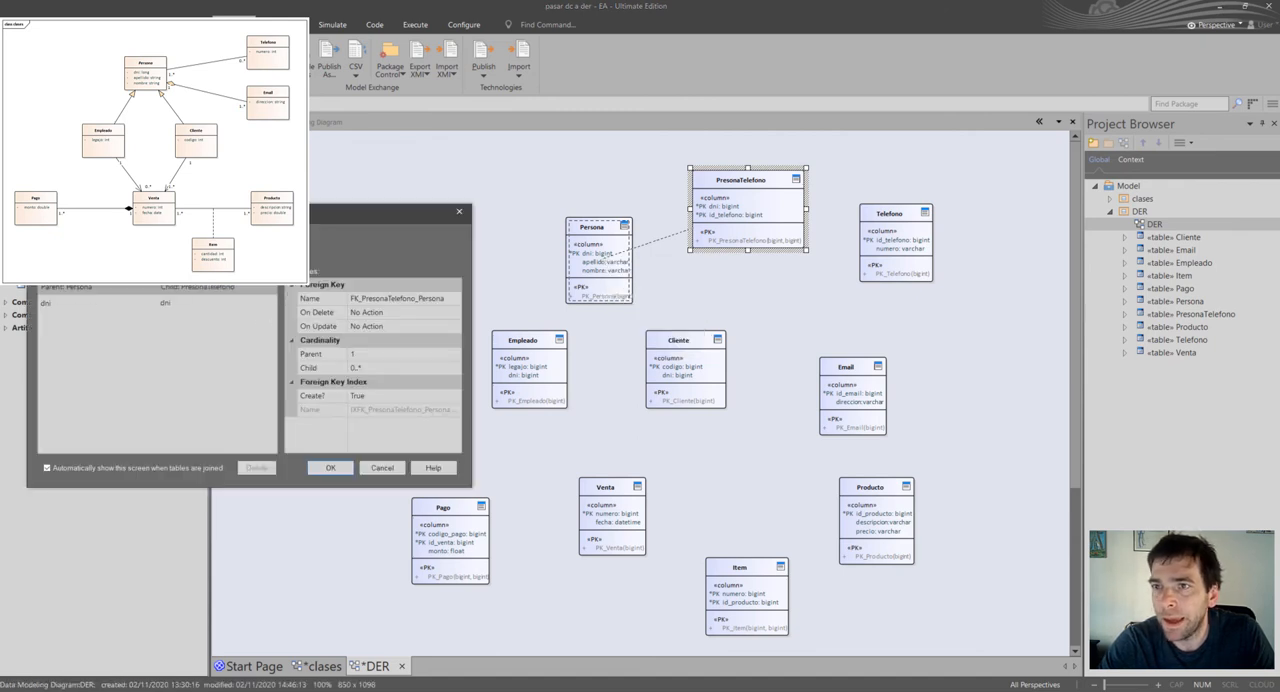
drag(223, 211, 626, 314)
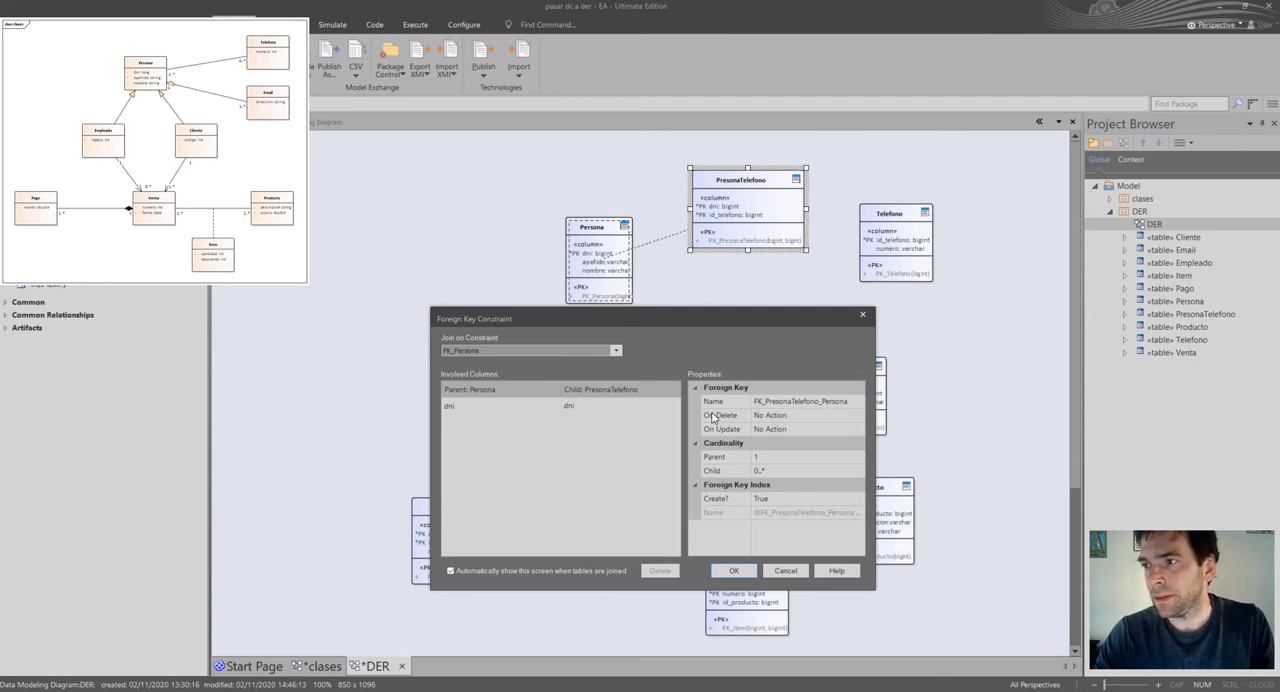
drag(689, 322, 697, 339)
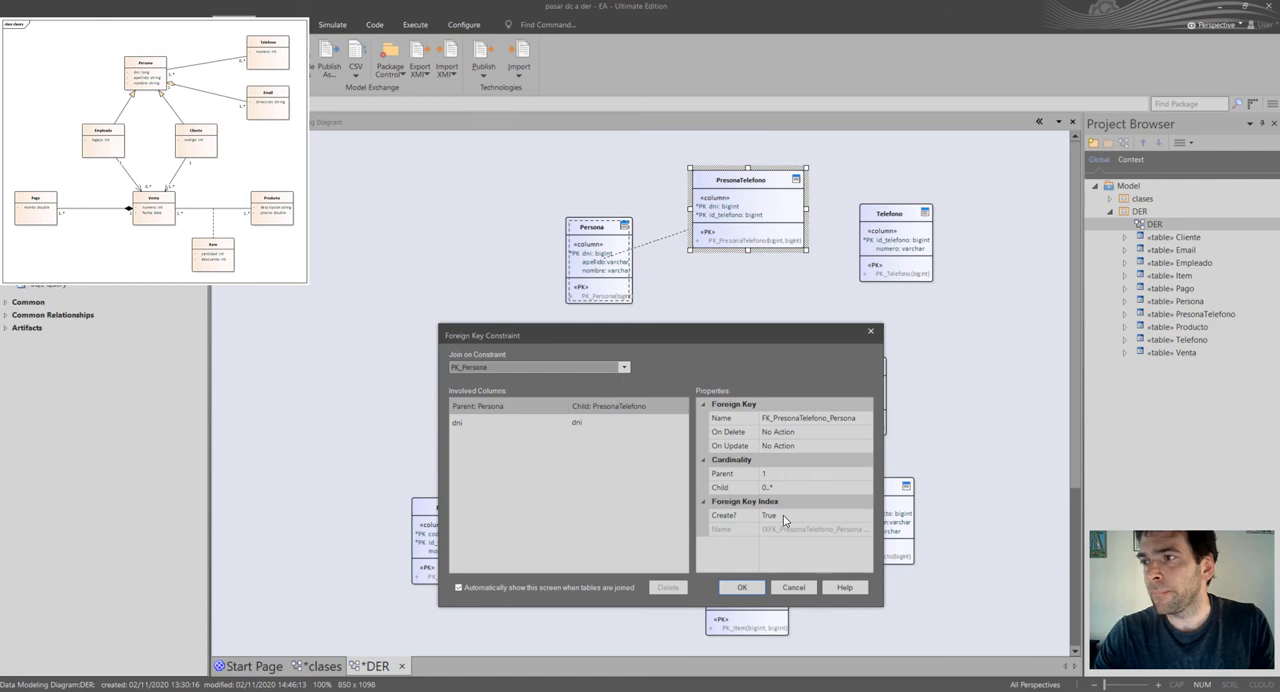
click(743, 587)
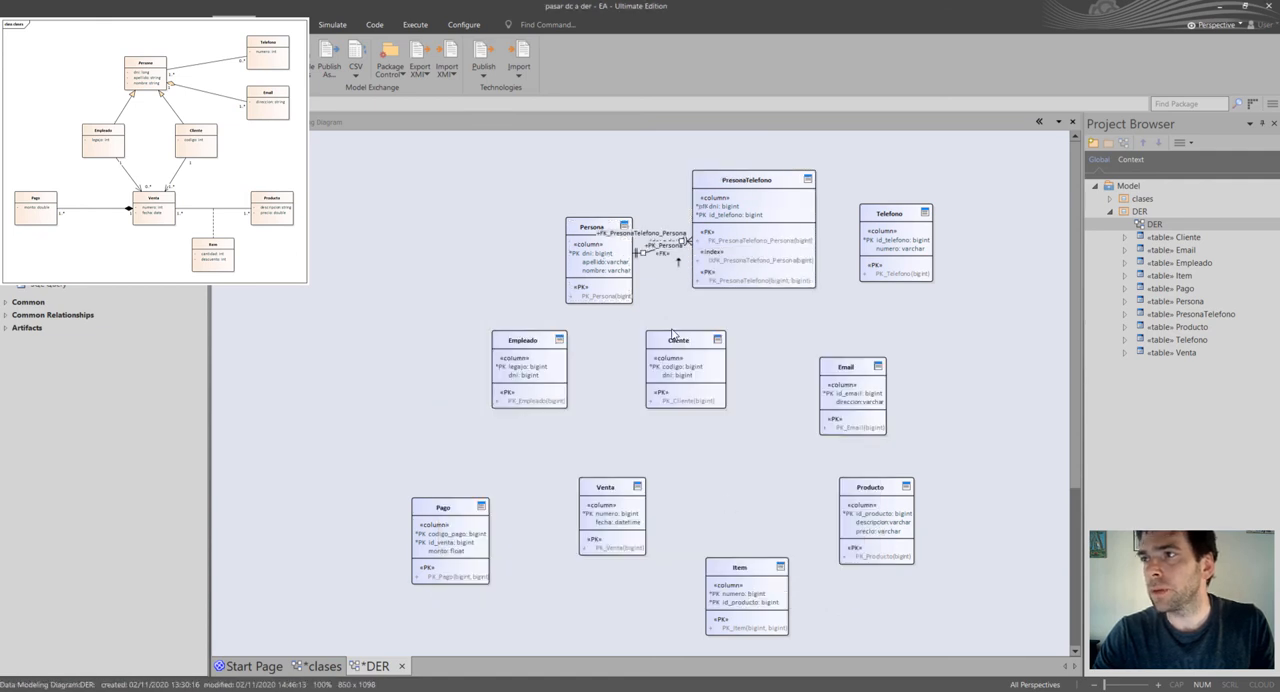
Move the Persona table left, away from PresonaTelefono, and reposition the connector's foreign key and primary key labels off the line.
drag(600, 283, 524, 263)
click(646, 228)
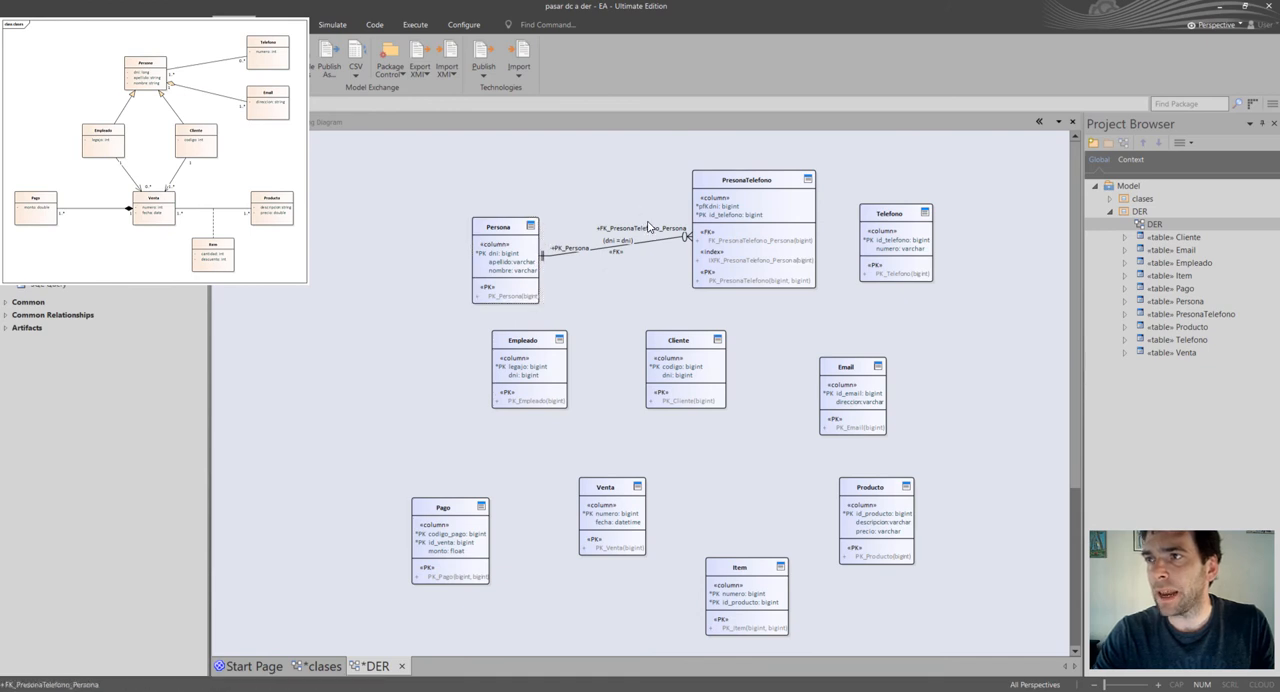
drag(648, 227, 653, 223)
click(573, 249)
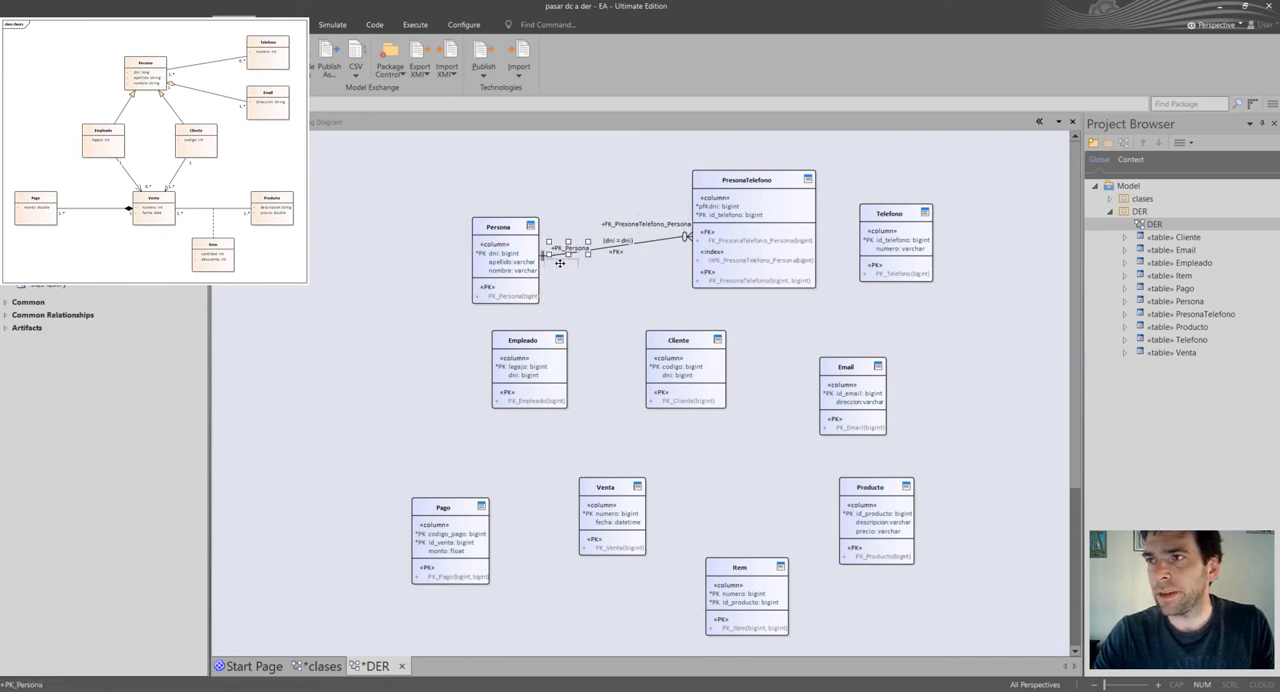
drag(573, 249, 565, 268)
click(616, 241)
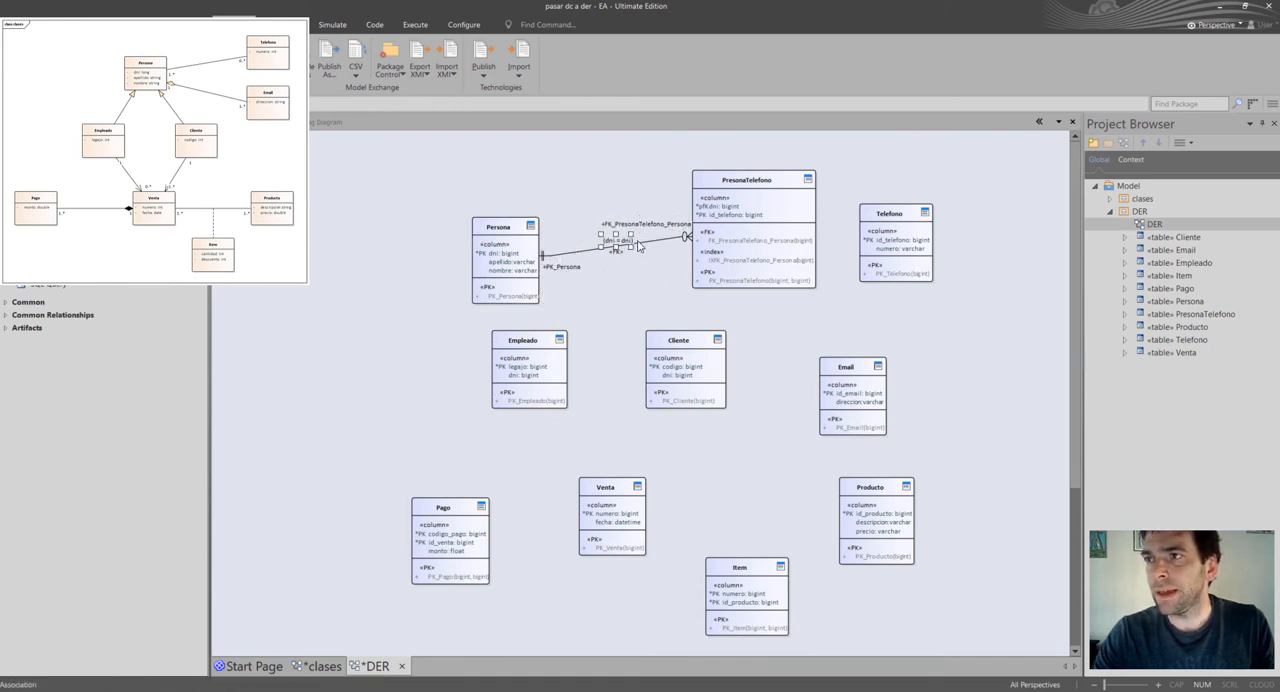
click(624, 267)
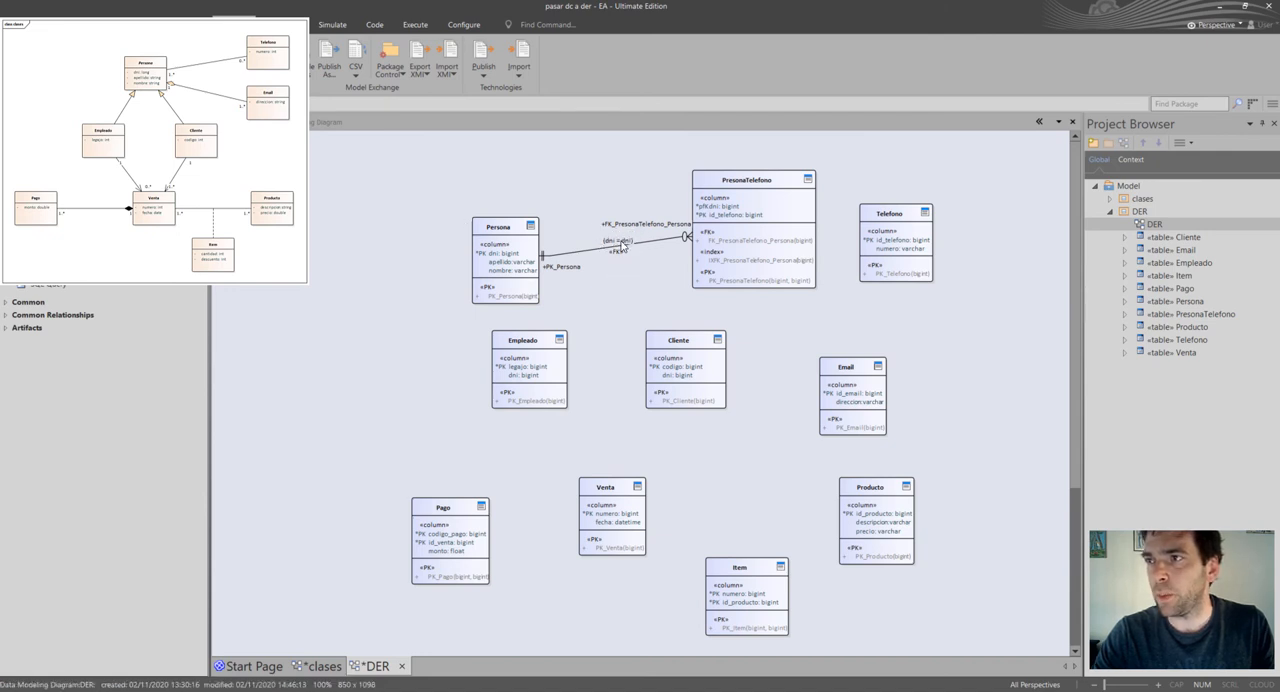
Move Telefono farther right, connect PresonaTelefono to it with an association, and accept the foreign key on id_telefono.
click(787, 231)
drag(873, 244, 966, 250)
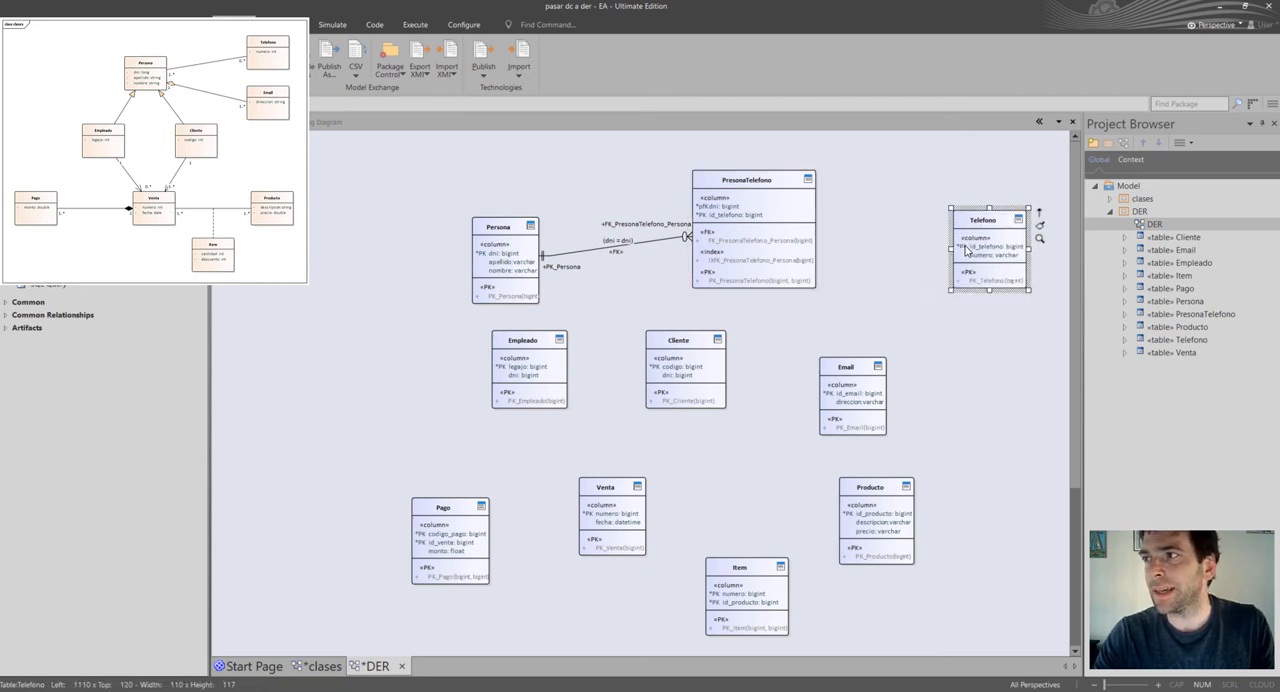
click(775, 209)
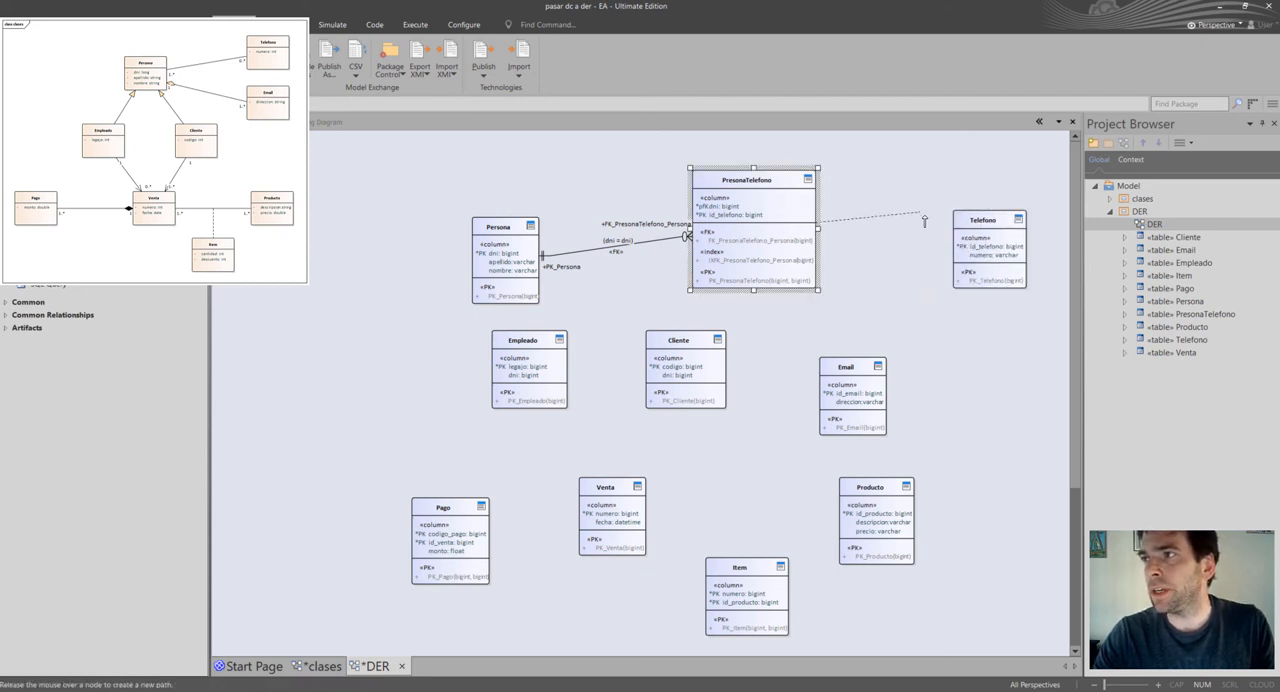
drag(828, 170, 970, 237)
click(1005, 242)
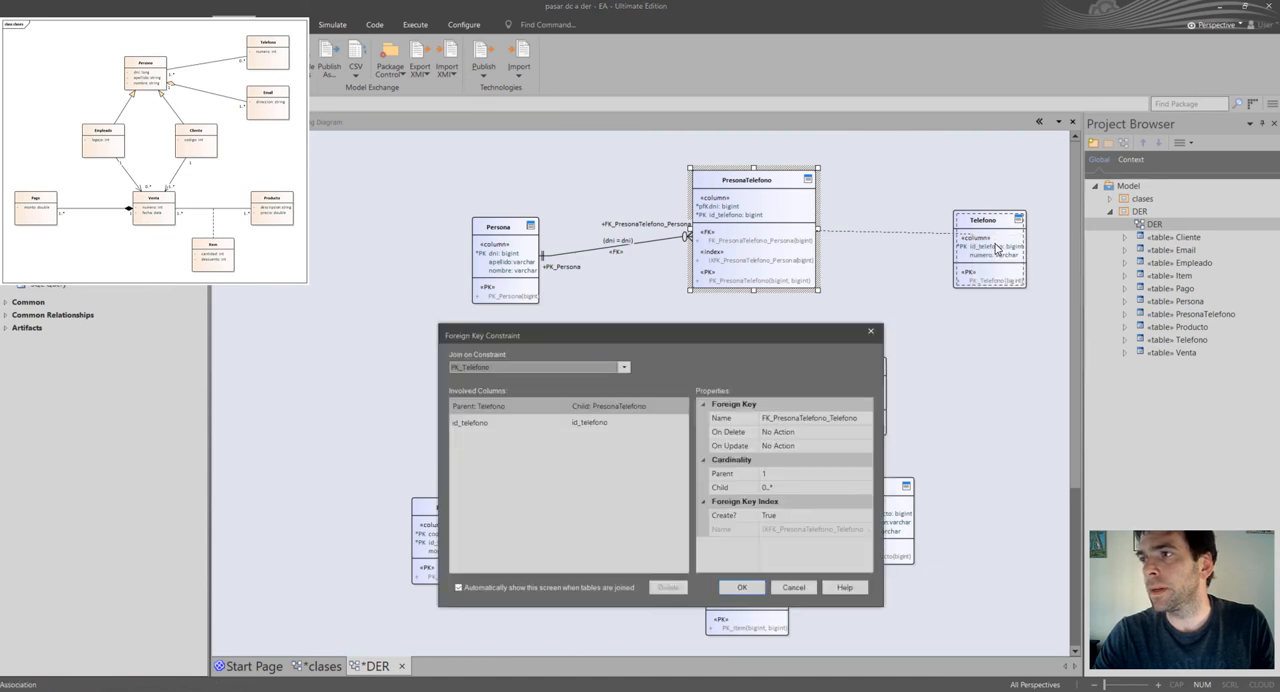
click(742, 590)
Shift Telefono slightly down and move the FK_PresonaTelefono_Telefono and PK_Telefono labels clear of the connector line.
click(1018, 248)
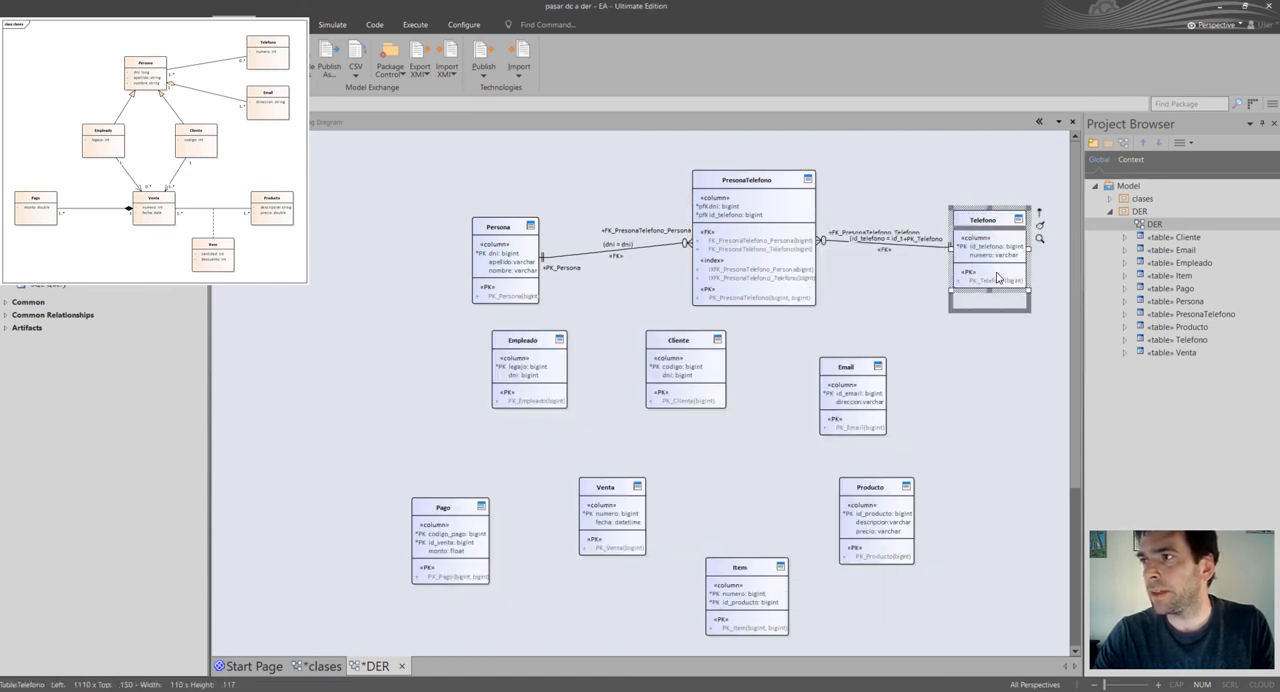
click(924, 307)
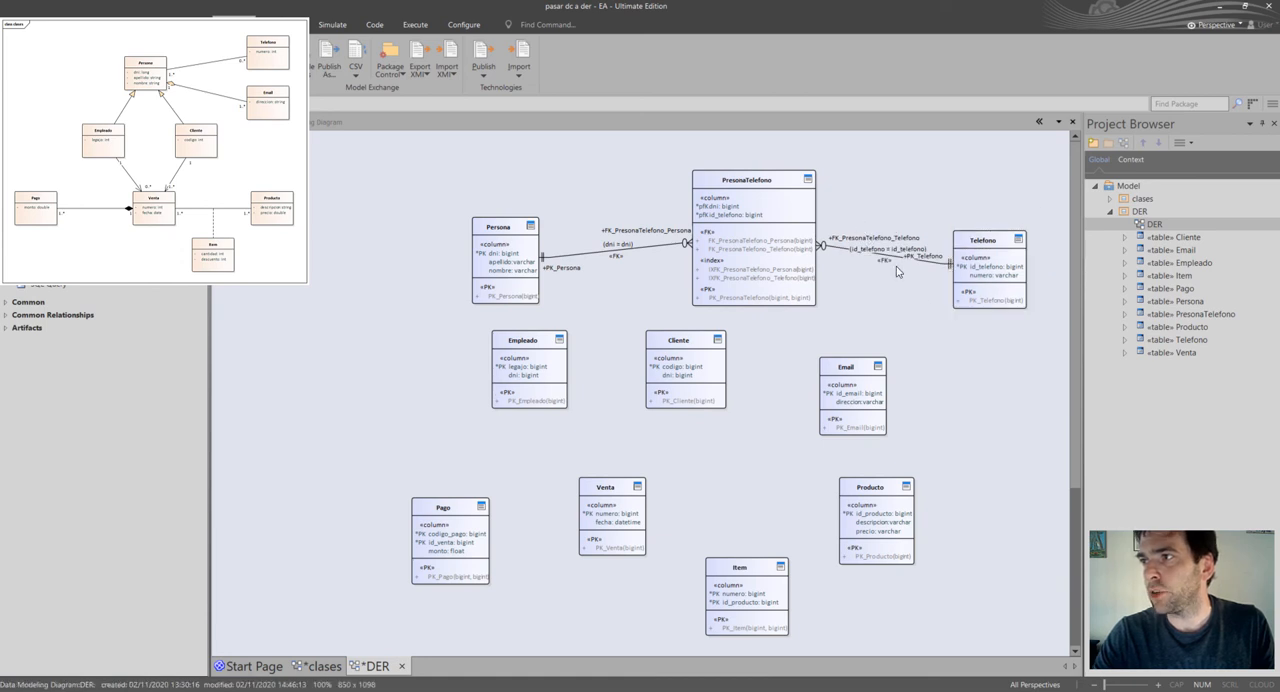
drag(873, 243, 866, 228)
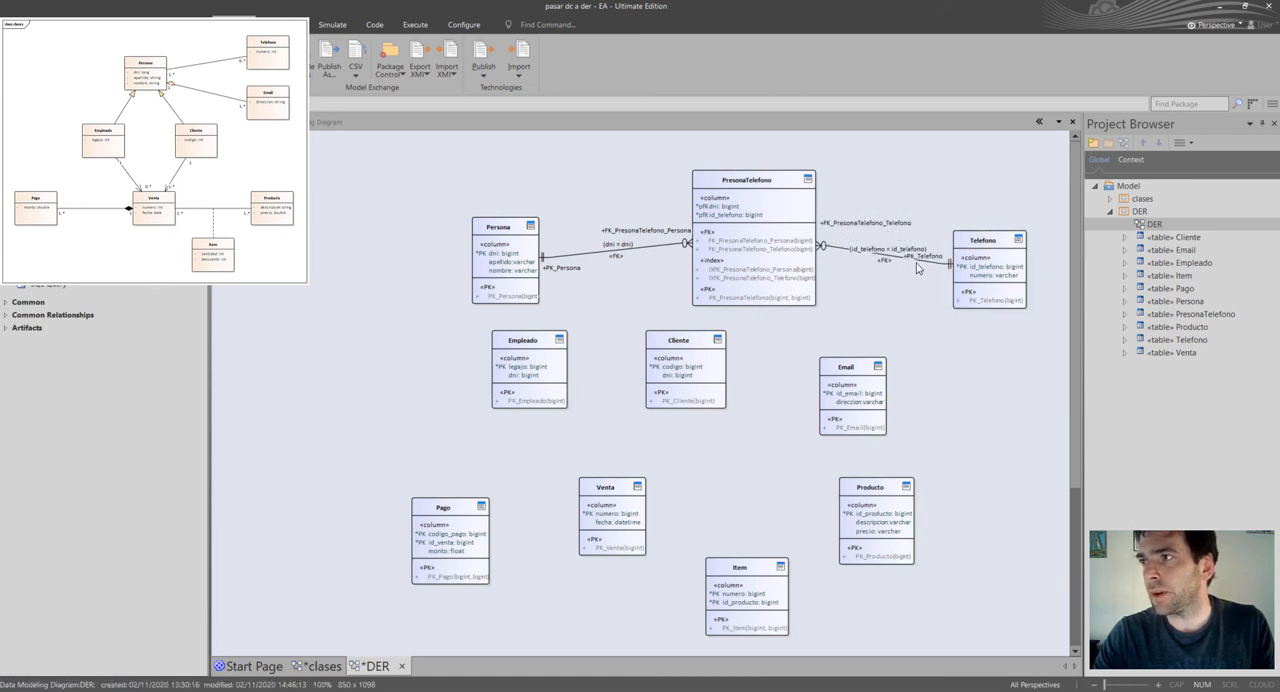
drag(919, 277, 925, 281)
click(921, 315)
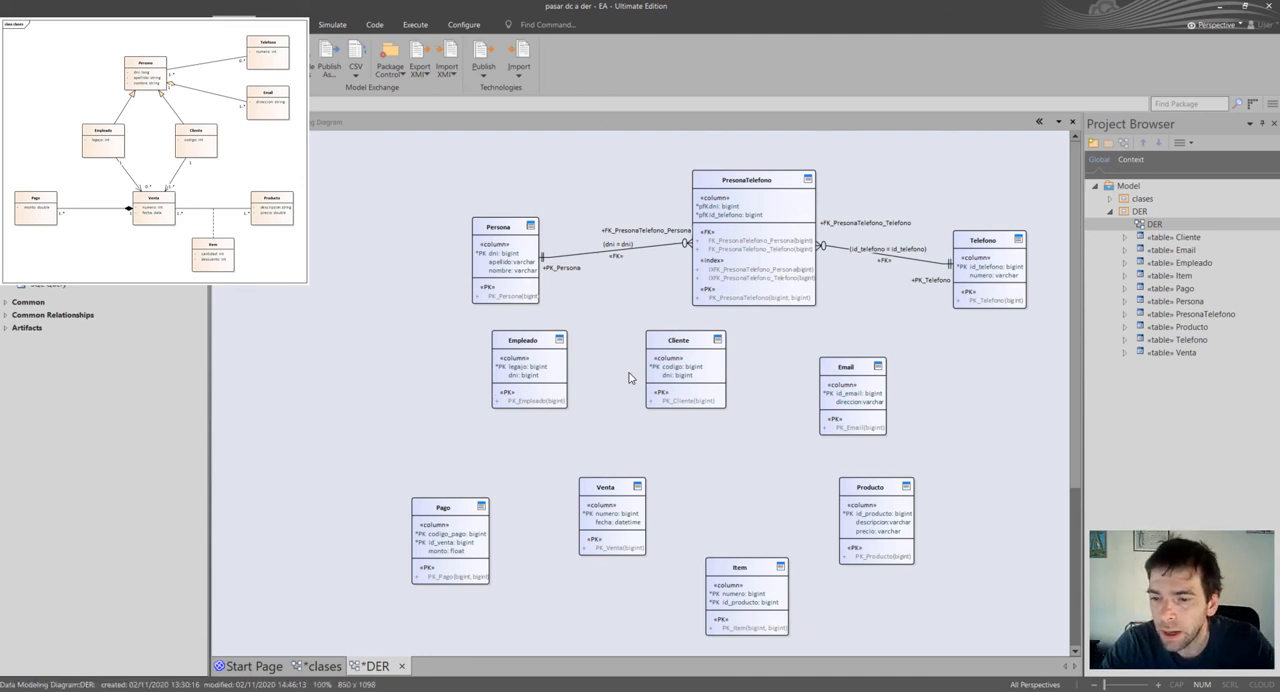
Connect Item to Venta with an association and accept the foreign key joining the two tables on numero.
click(727, 585)
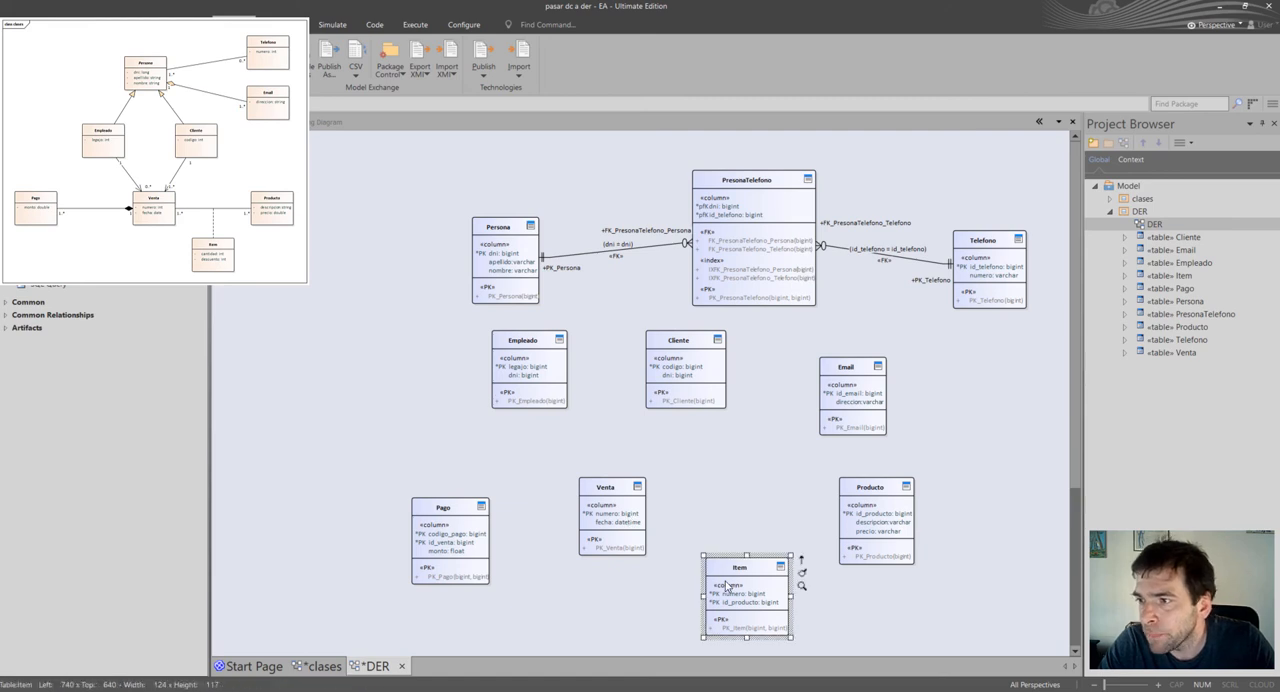
drag(801, 562, 616, 514)
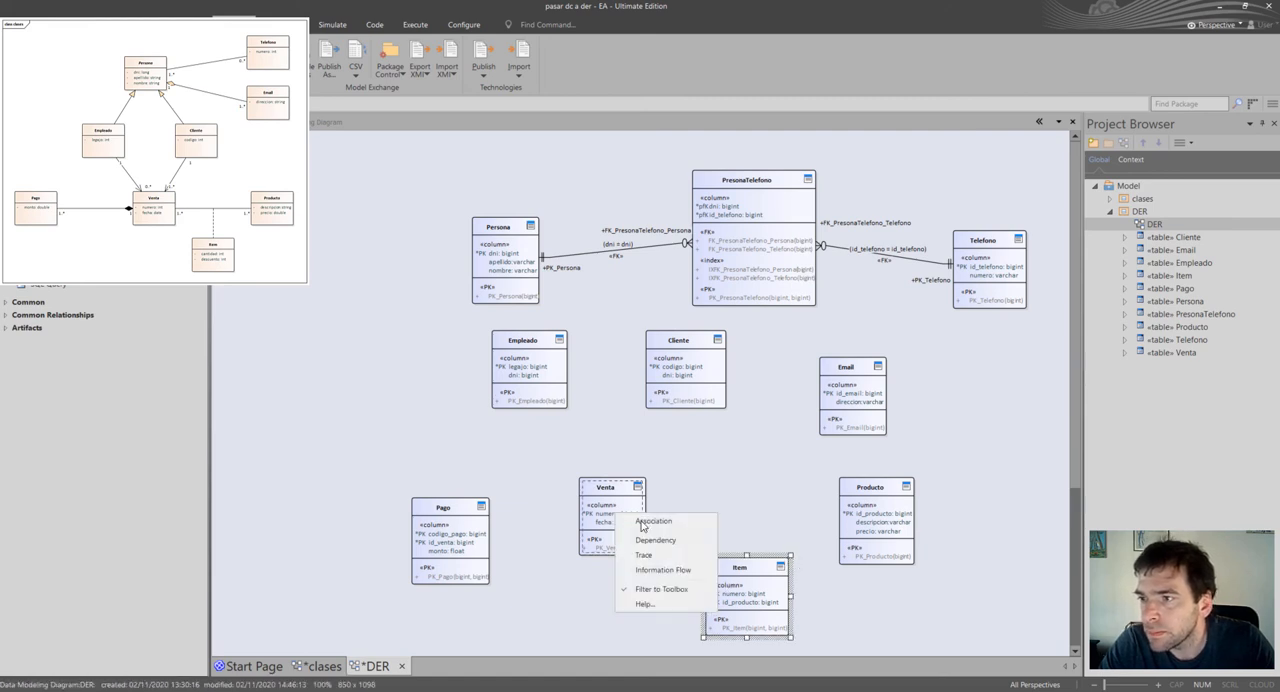
click(643, 528)
click(742, 587)
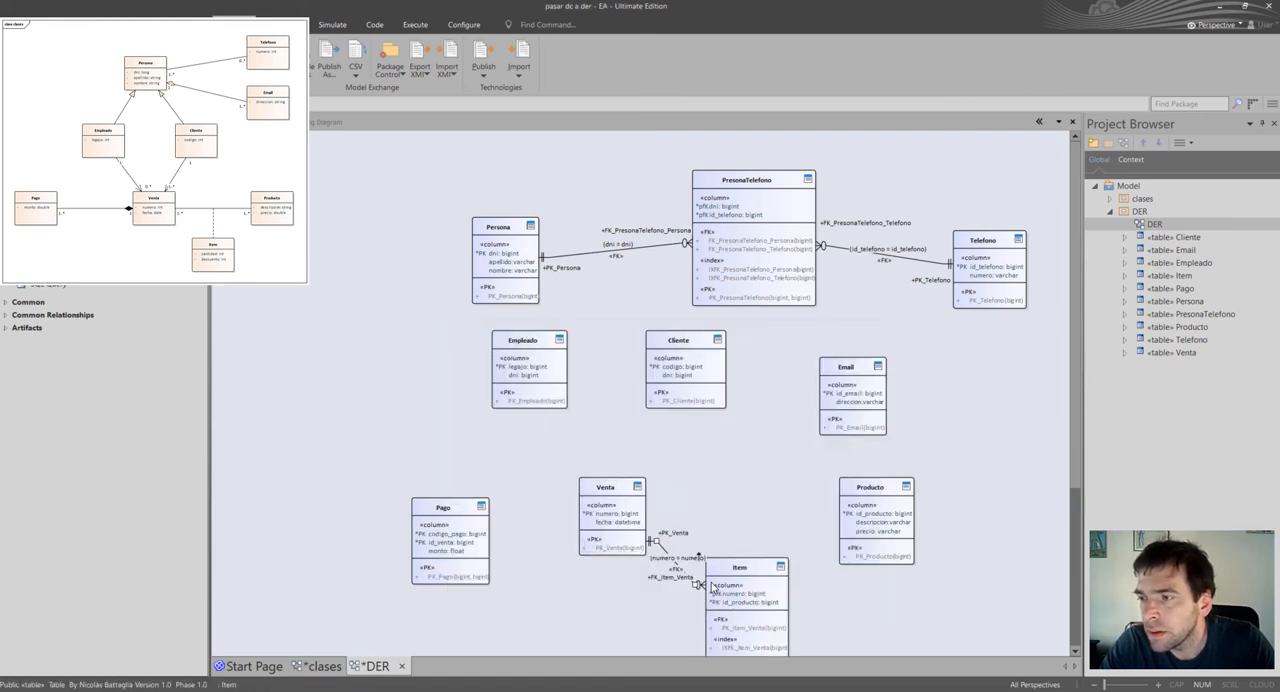
Move Venta up and left, nudge Item slightly left, and shift Producto right to space out the tables.
drag(619, 520, 572, 493)
drag(772, 599, 766, 599)
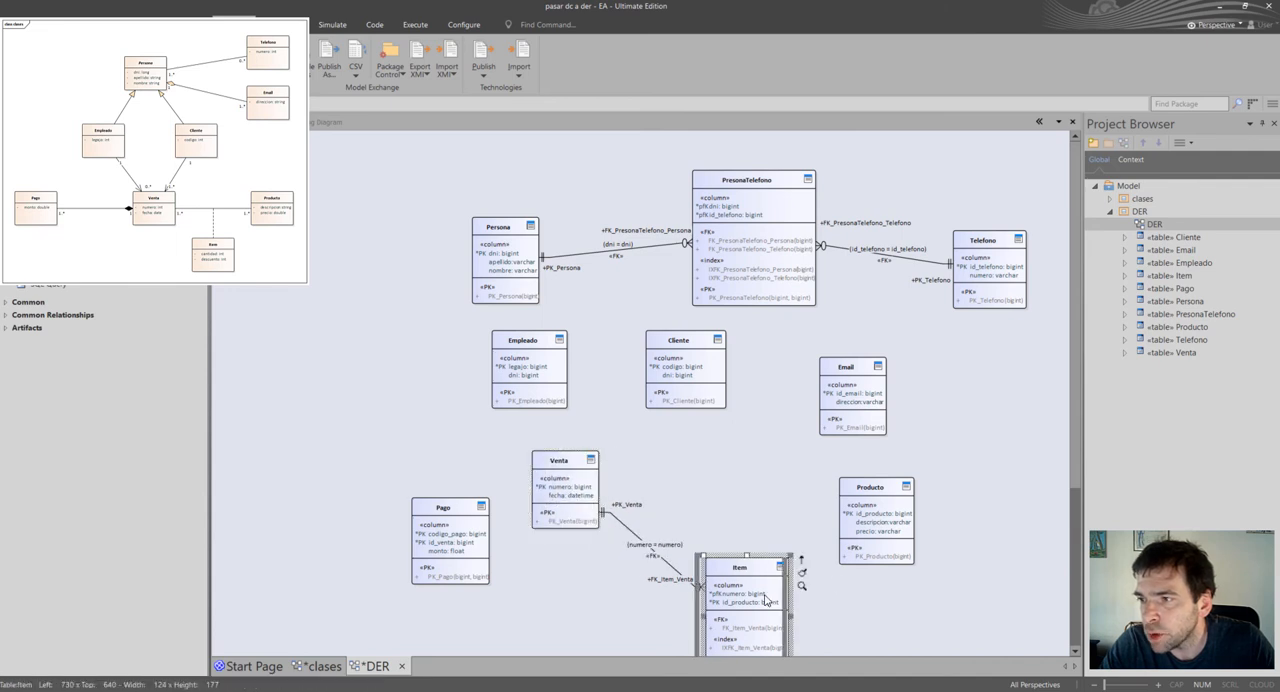
click(896, 526)
drag(896, 526, 918, 526)
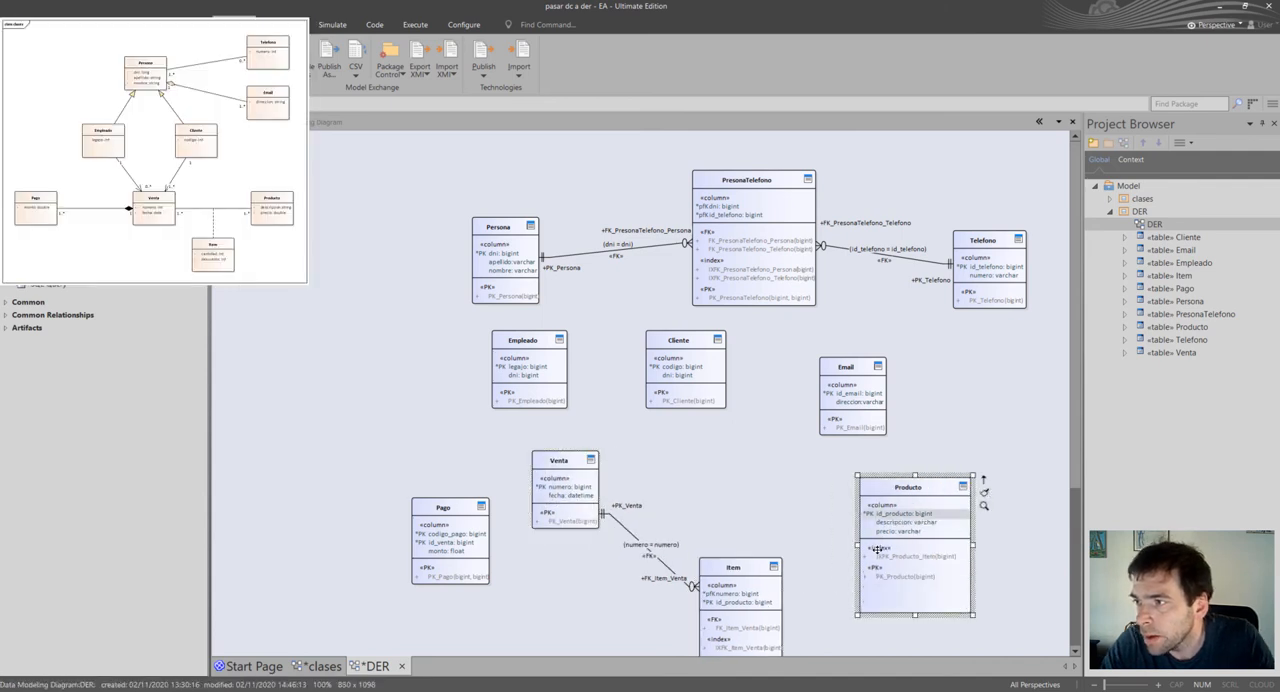
drag(934, 533, 948, 533)
Connect Item to Producto with an association and accept the foreign key joining the two tables on id_producto.
click(763, 595)
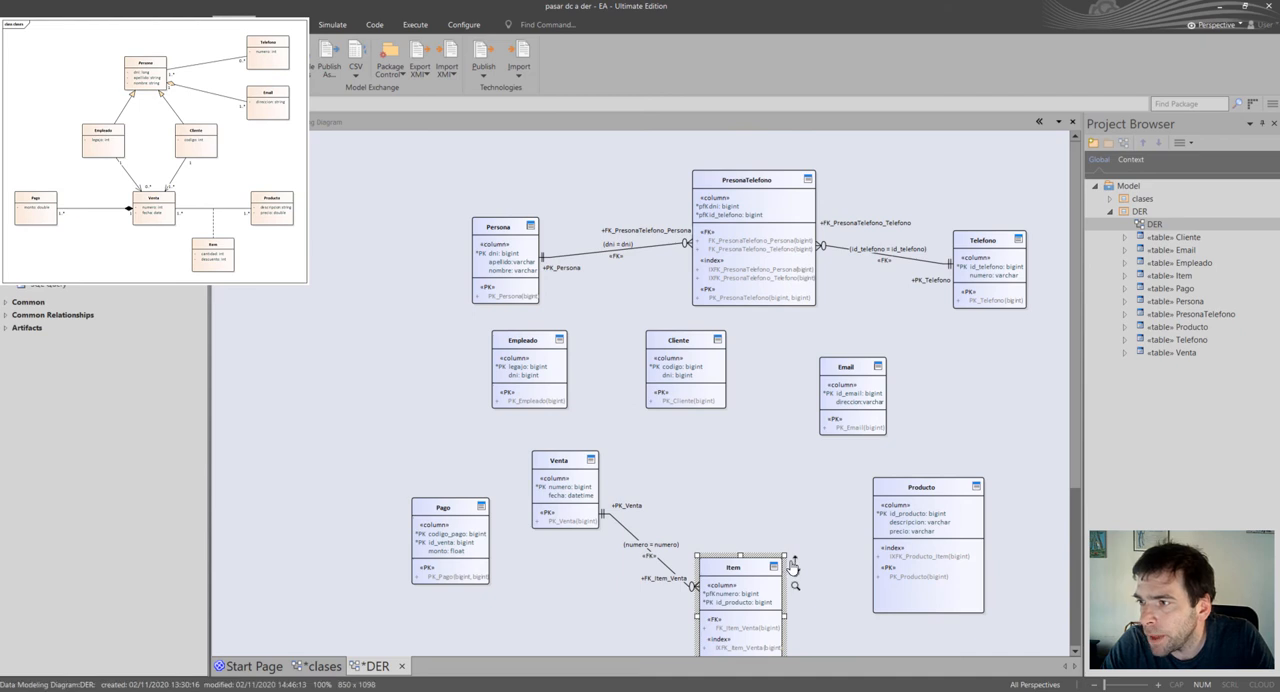
drag(795, 558, 895, 514)
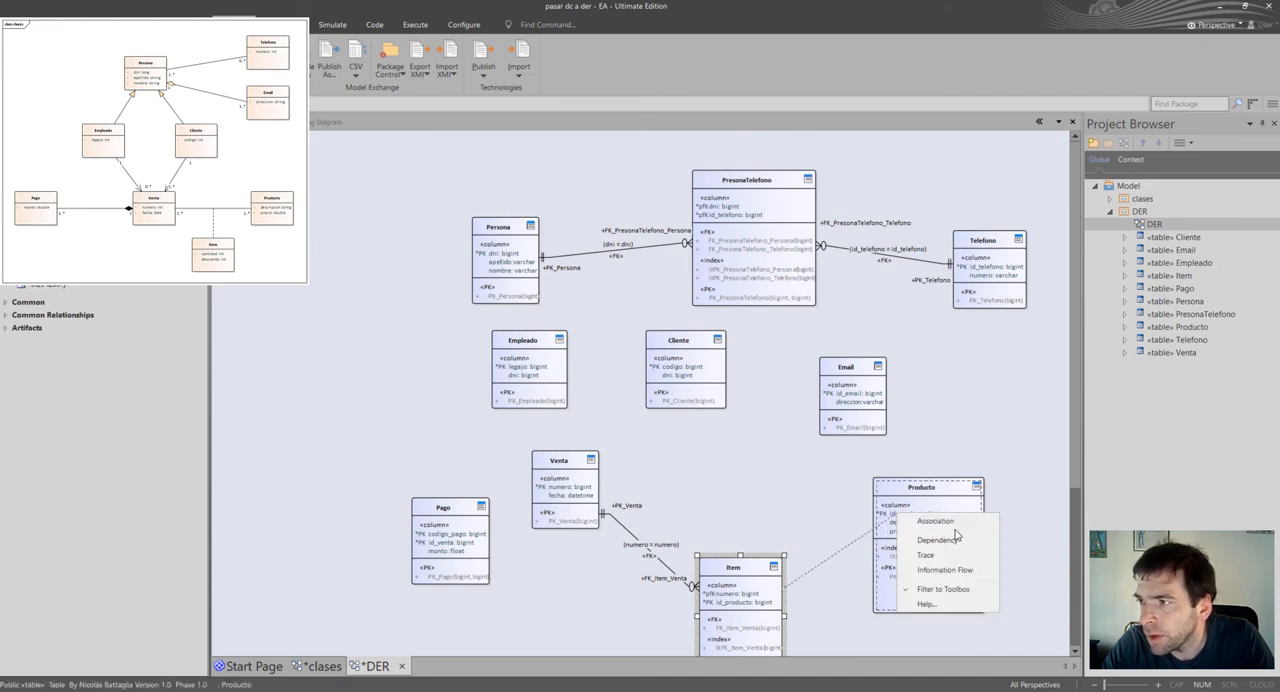
click(958, 530)
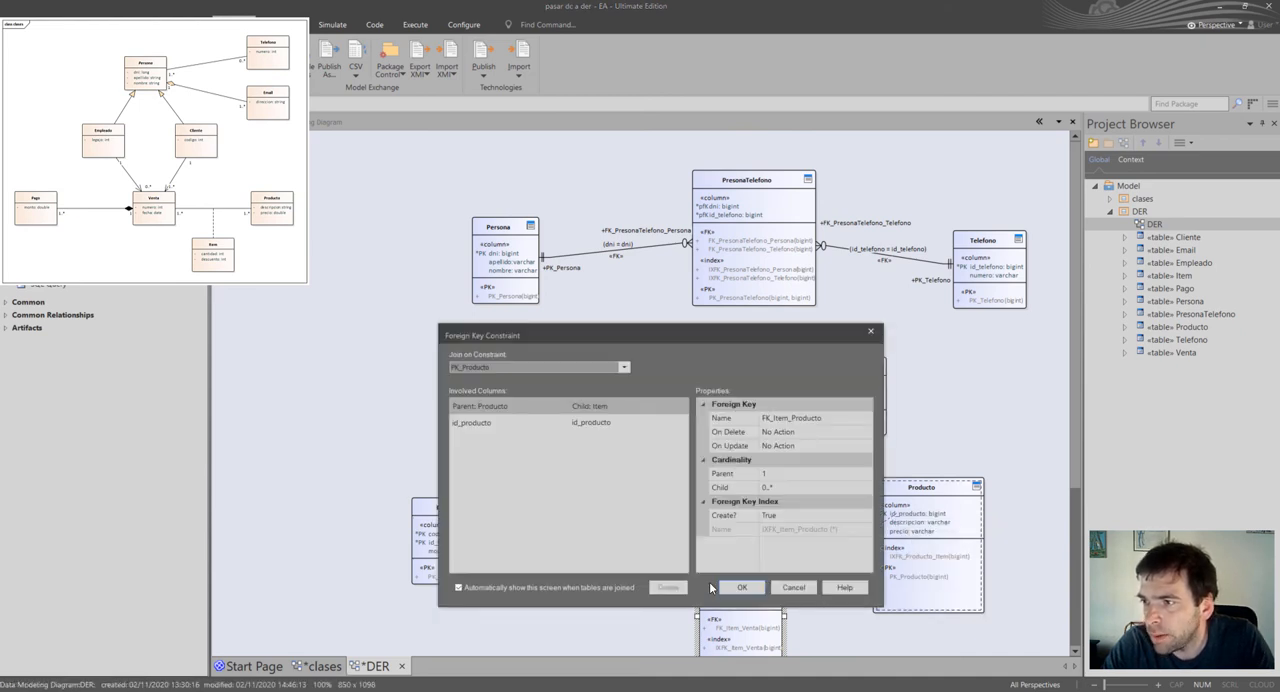
click(741, 587)
Move Producto up and right, and raise Item between Venta and Producto to leave room for the connectors.
drag(948, 523, 975, 495)
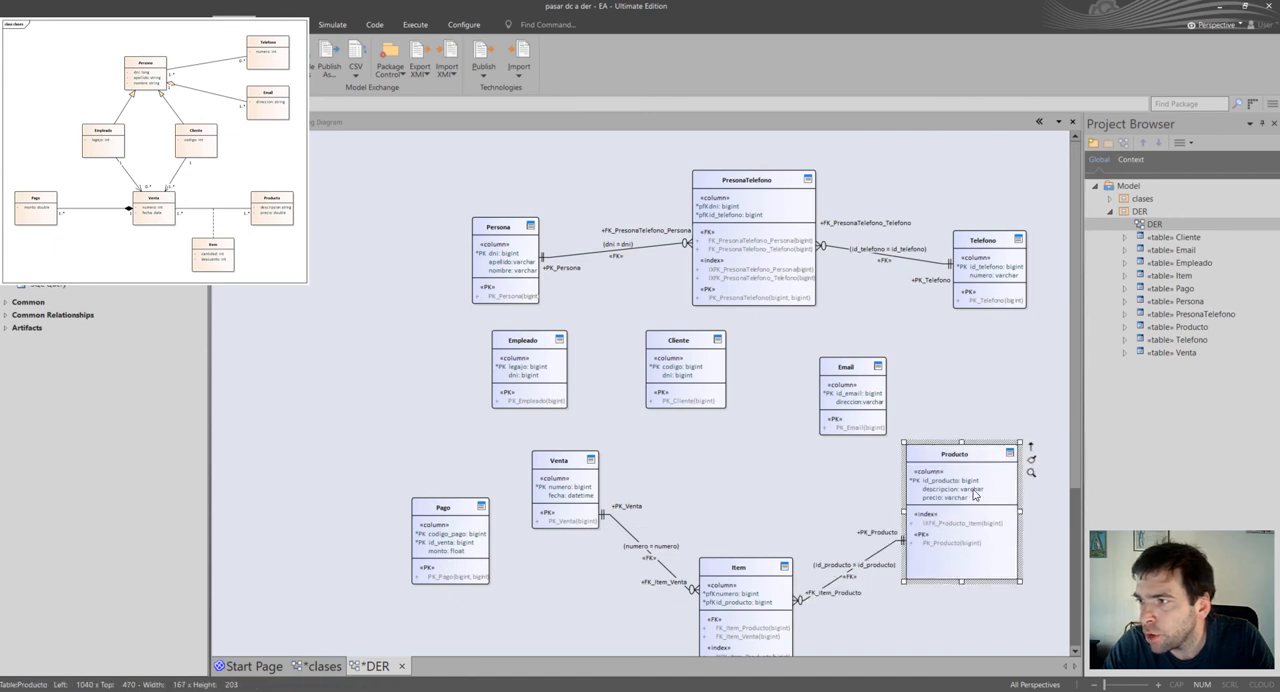
click(759, 585)
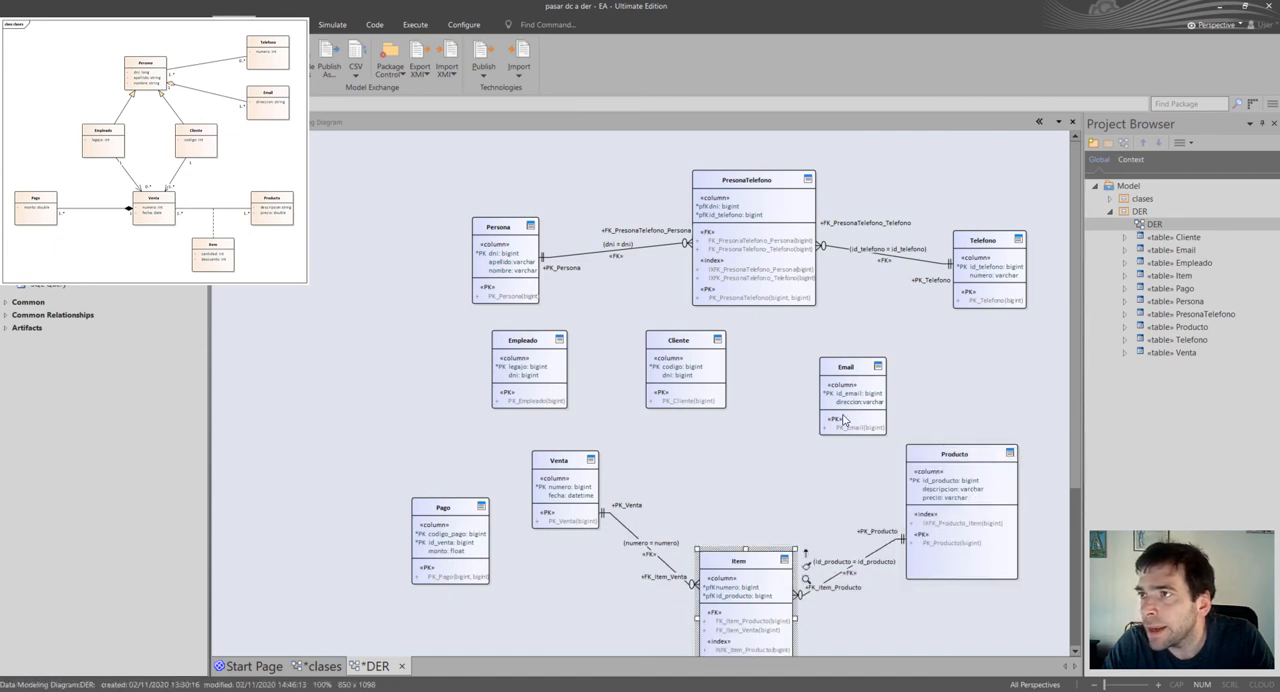
click(780, 477)
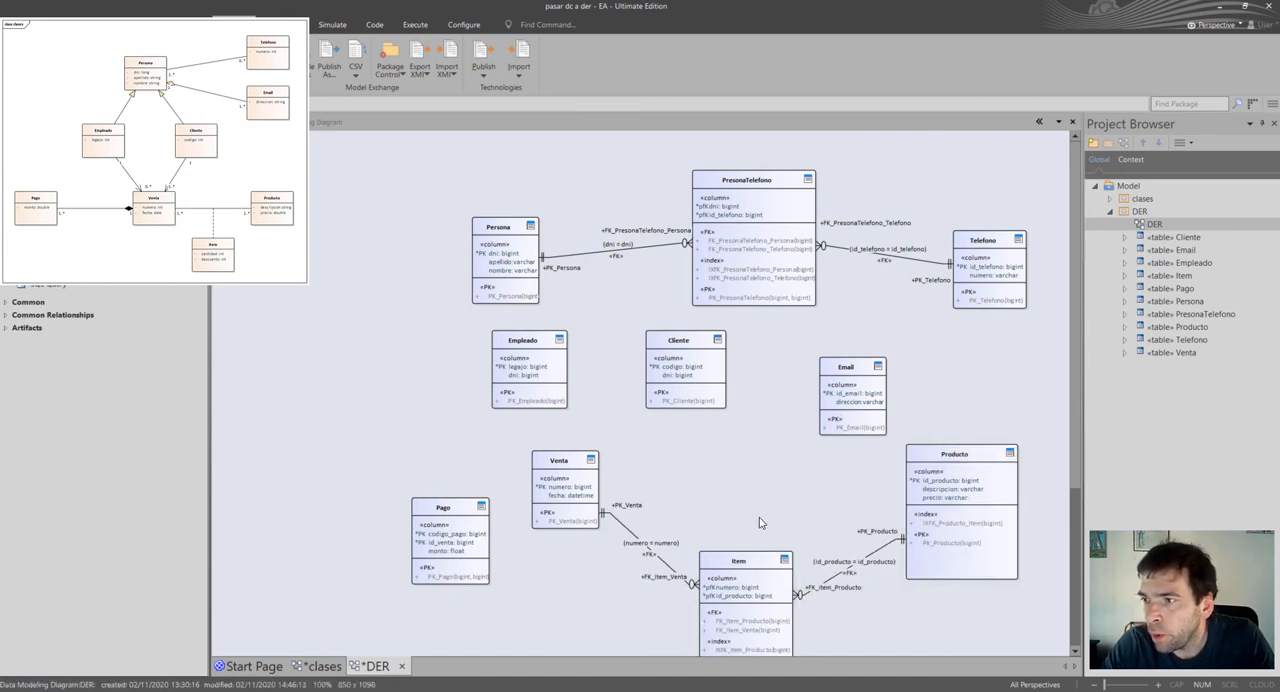
scroll(761, 523, down, 2)
scroll(760, 523, up, 2)
drag(742, 611, 736, 573)
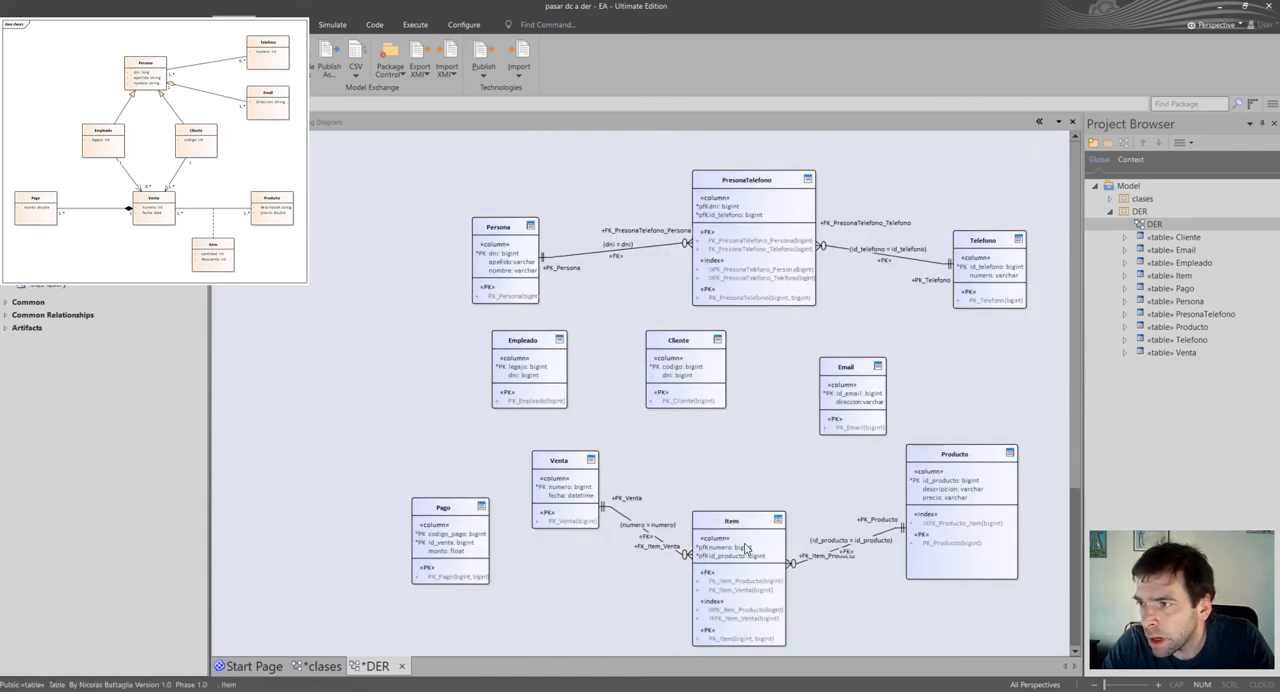
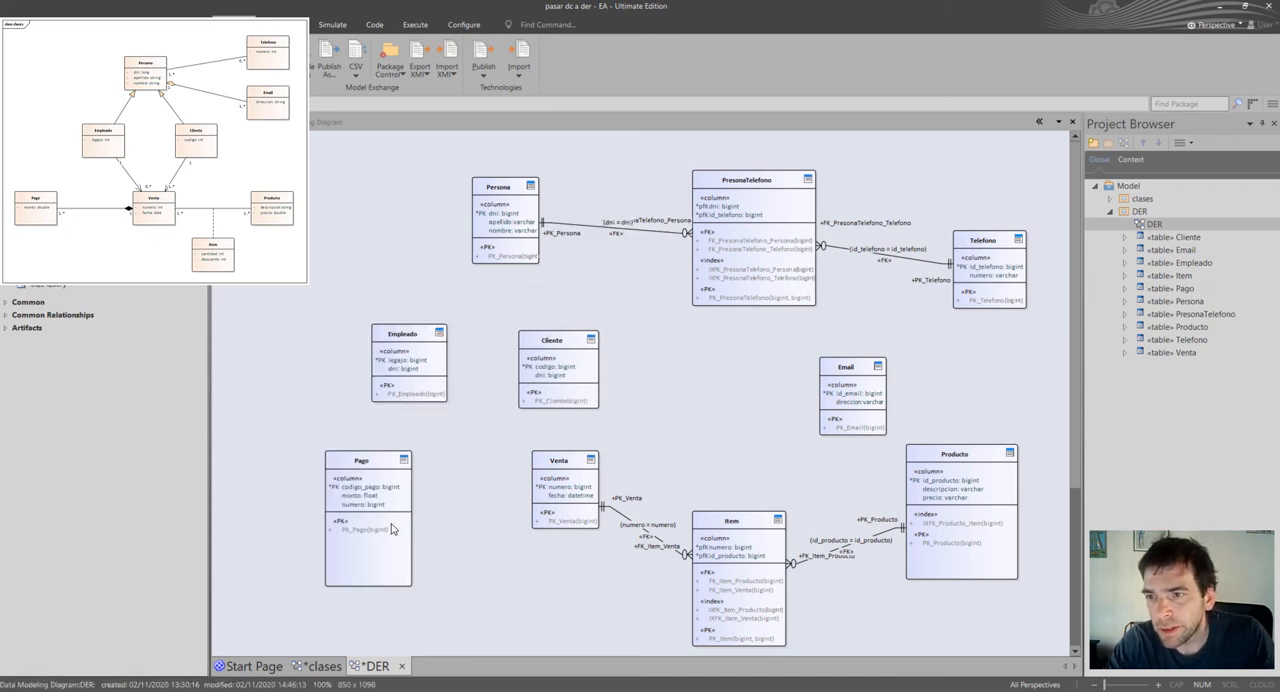
Connect Pago to Venta with an association, accept the foreign key joining them on numero, and shift Pago slightly left.
click(391, 529)
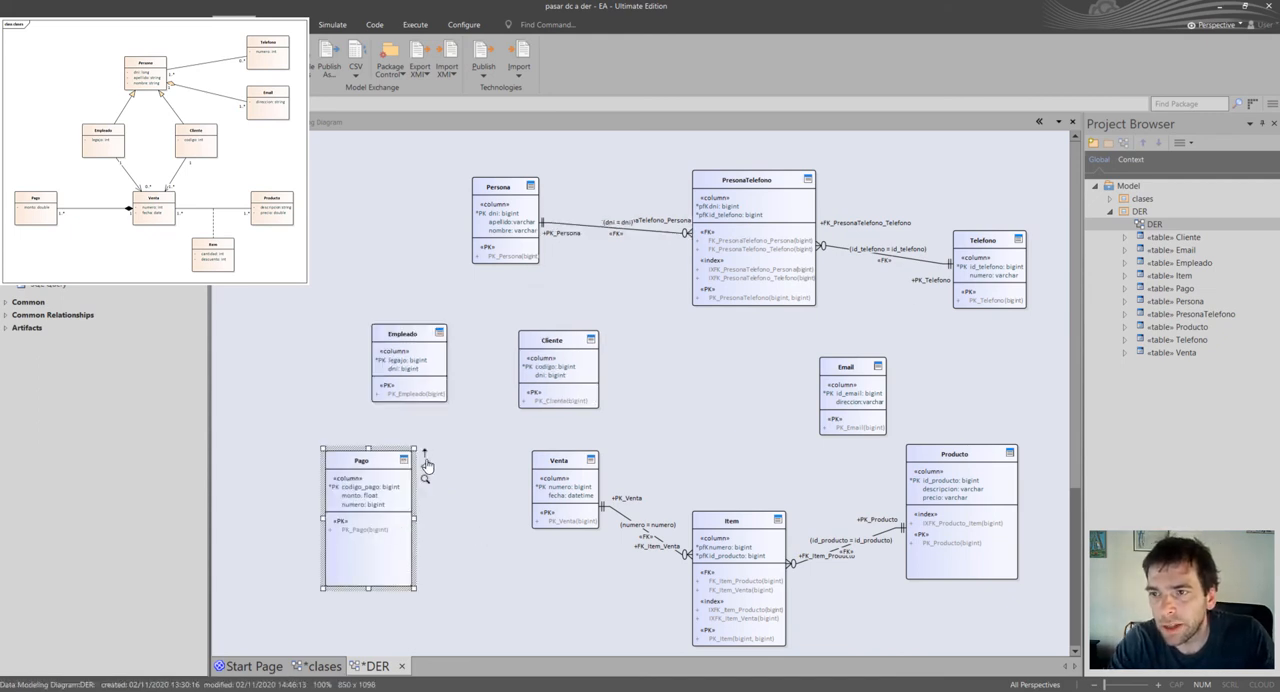
mouse_move(426, 458)
mouse_down()
mouse_move(522, 500)
mouse_move(579, 483)
mouse_up()
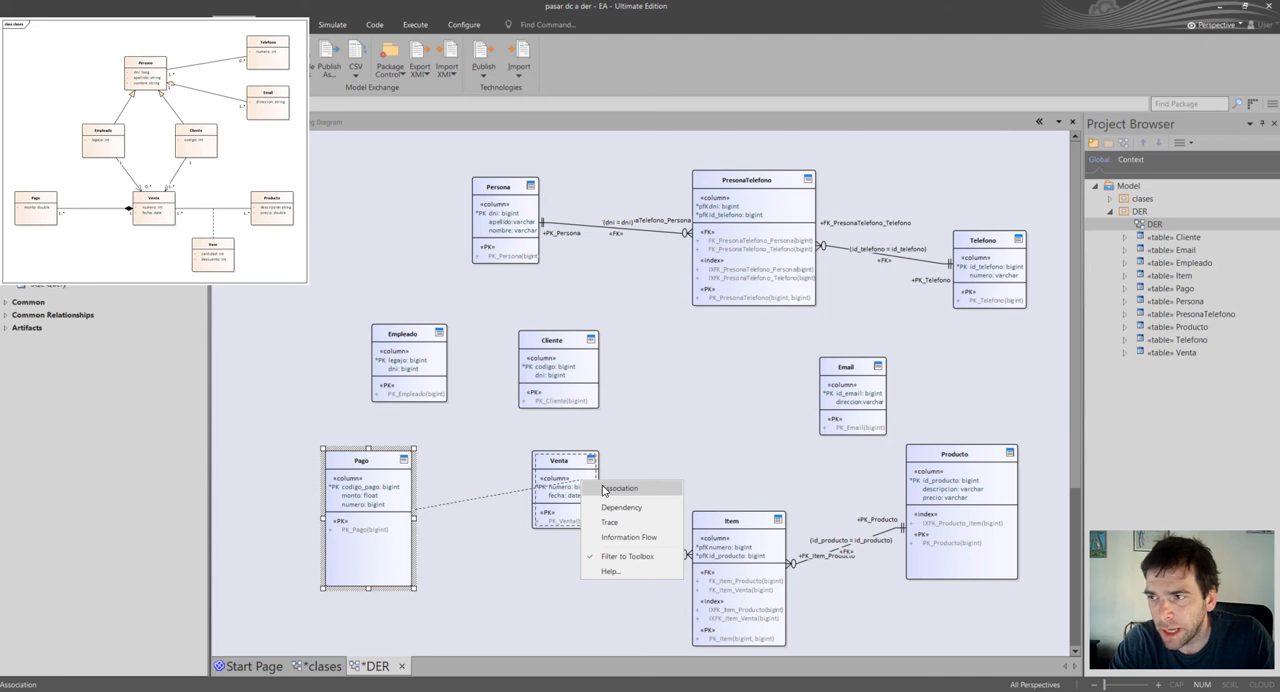
click(610, 488)
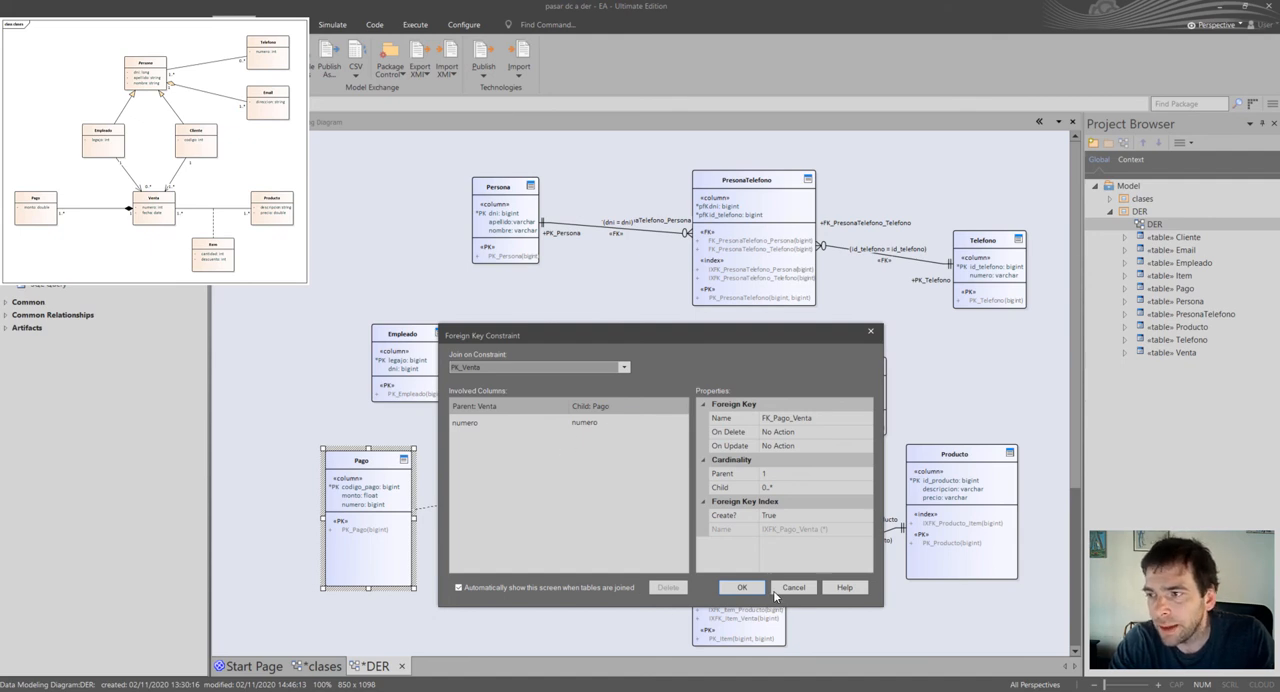
click(742, 587)
click(365, 549)
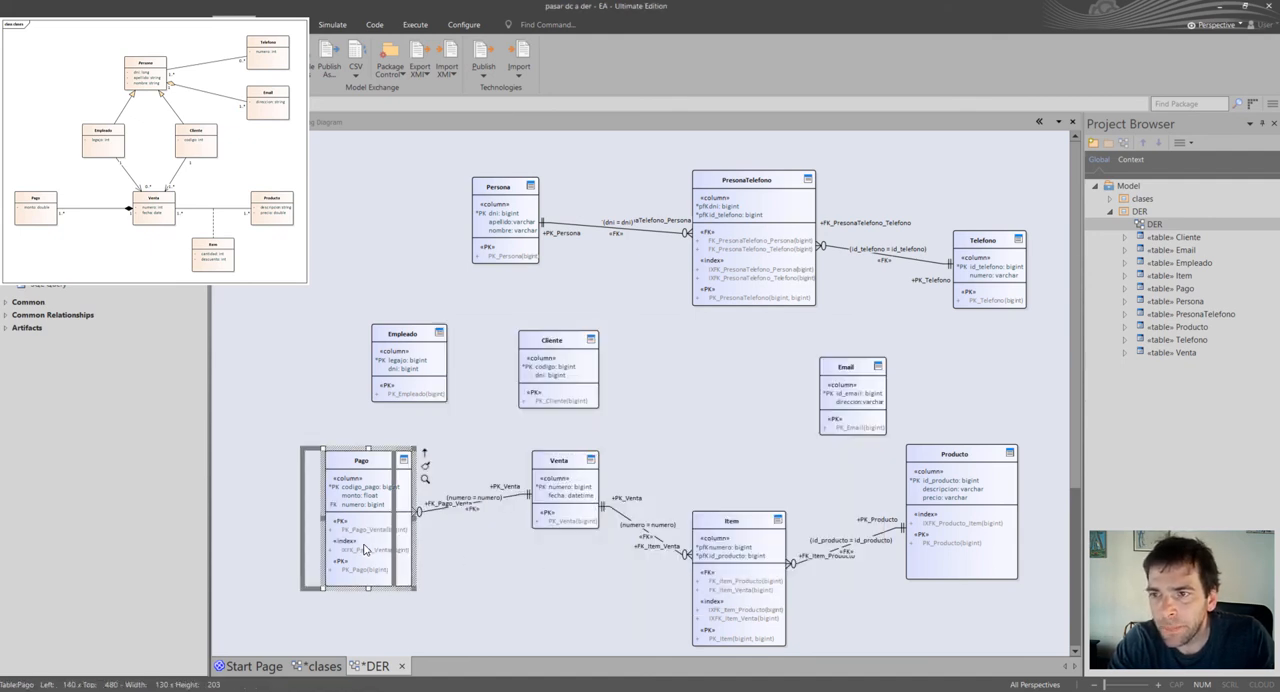
drag(385, 549, 365, 549)
click(478, 571)
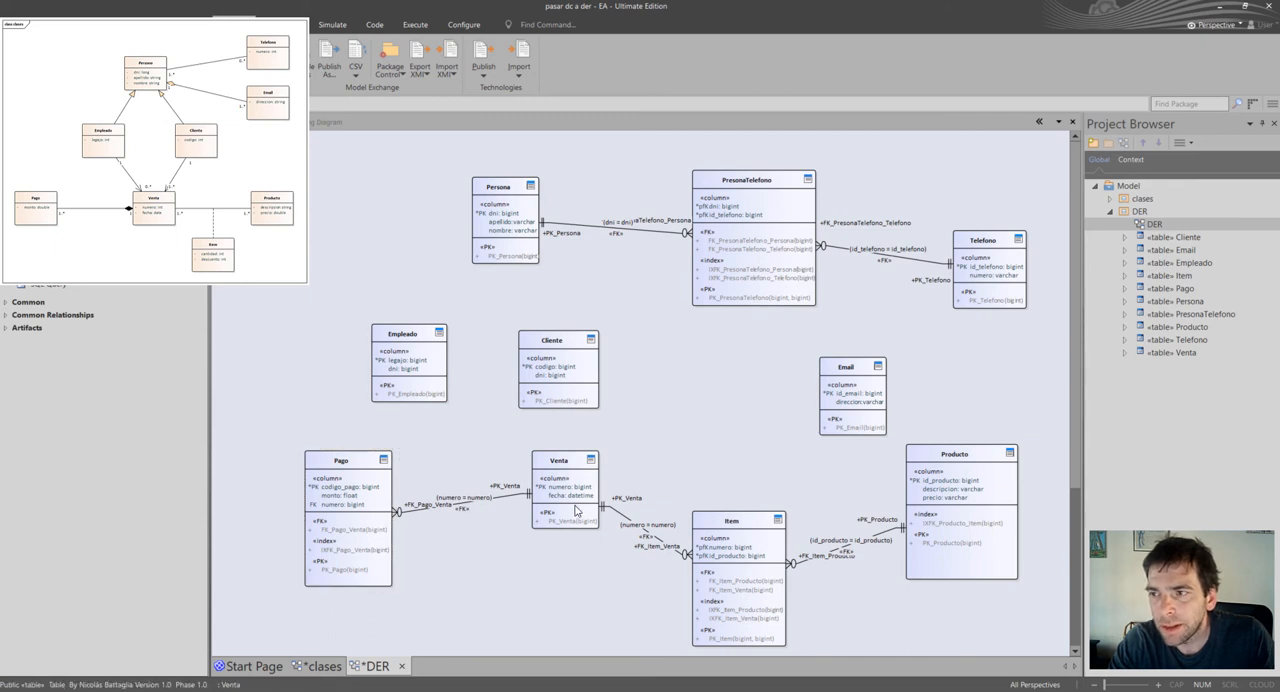
Make the numero column part of Pago's primary key.
click(345, 505)
double_click(345, 505)
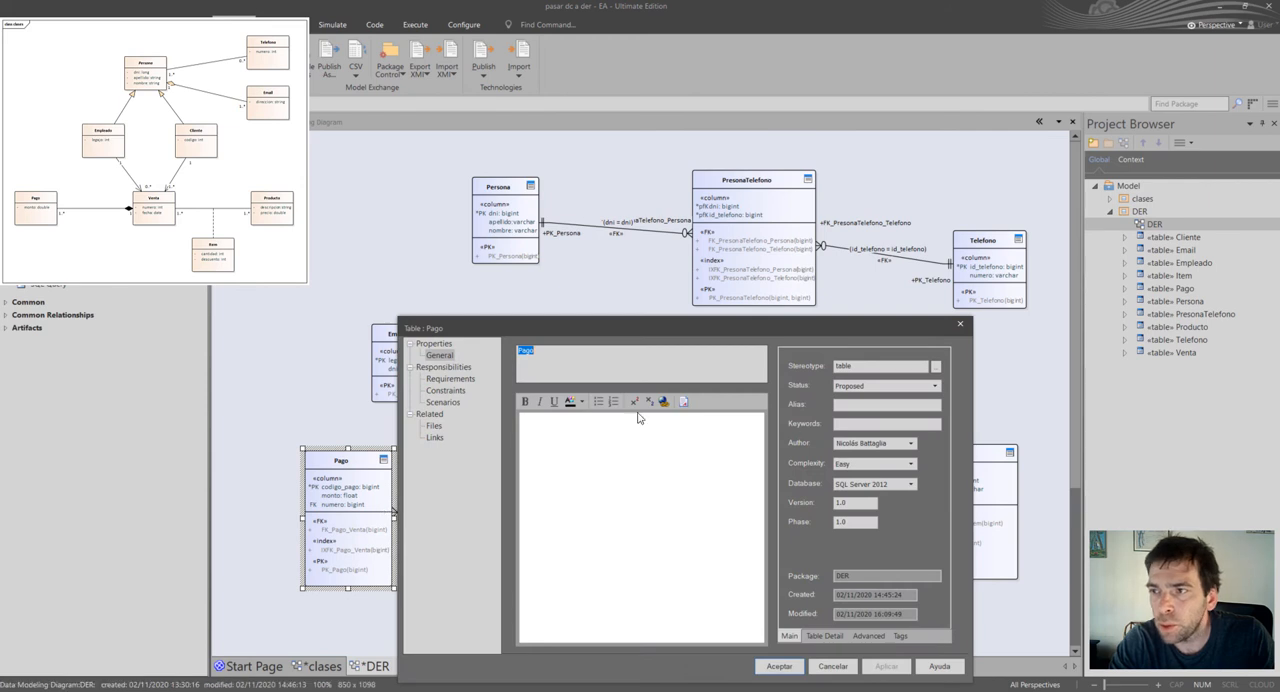
click(822, 636)
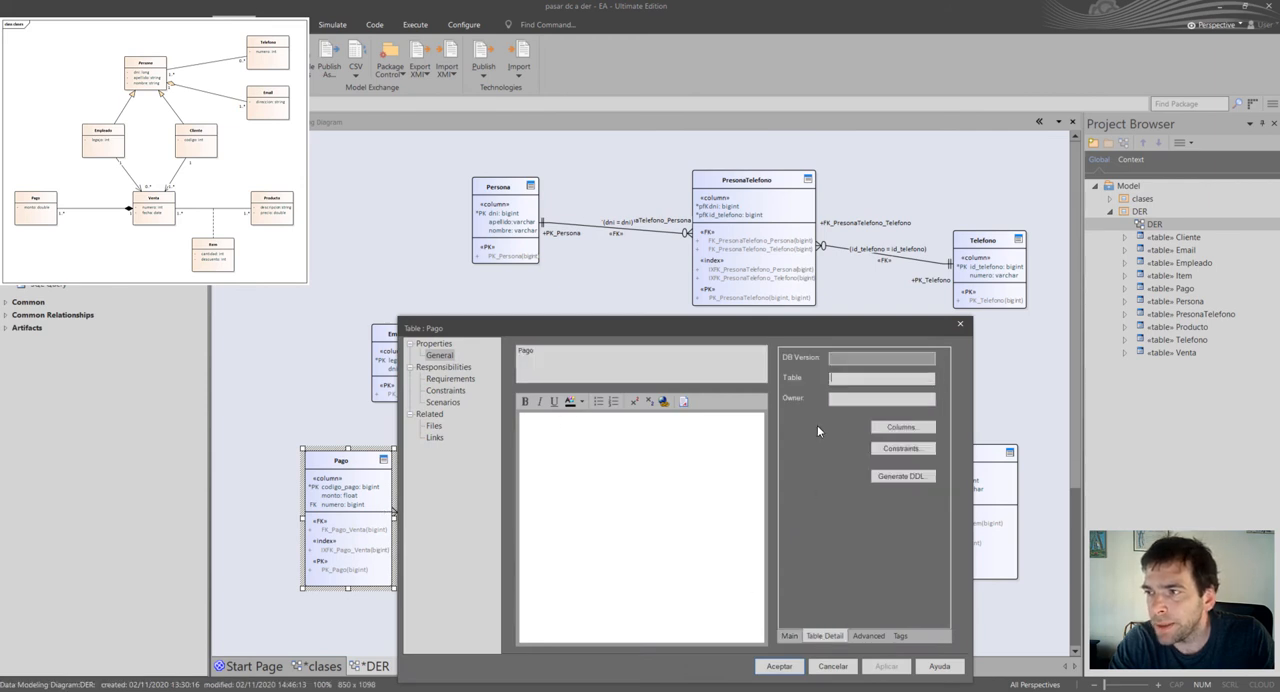
click(917, 429)
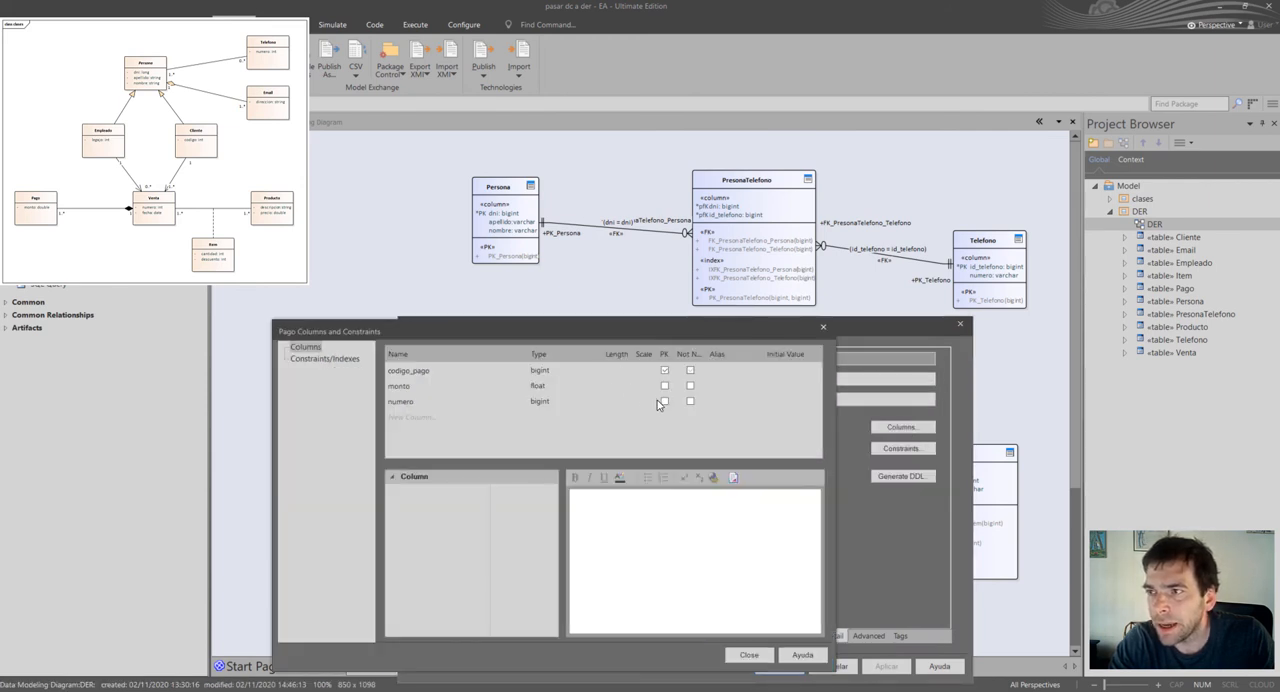
click(664, 402)
click(749, 656)
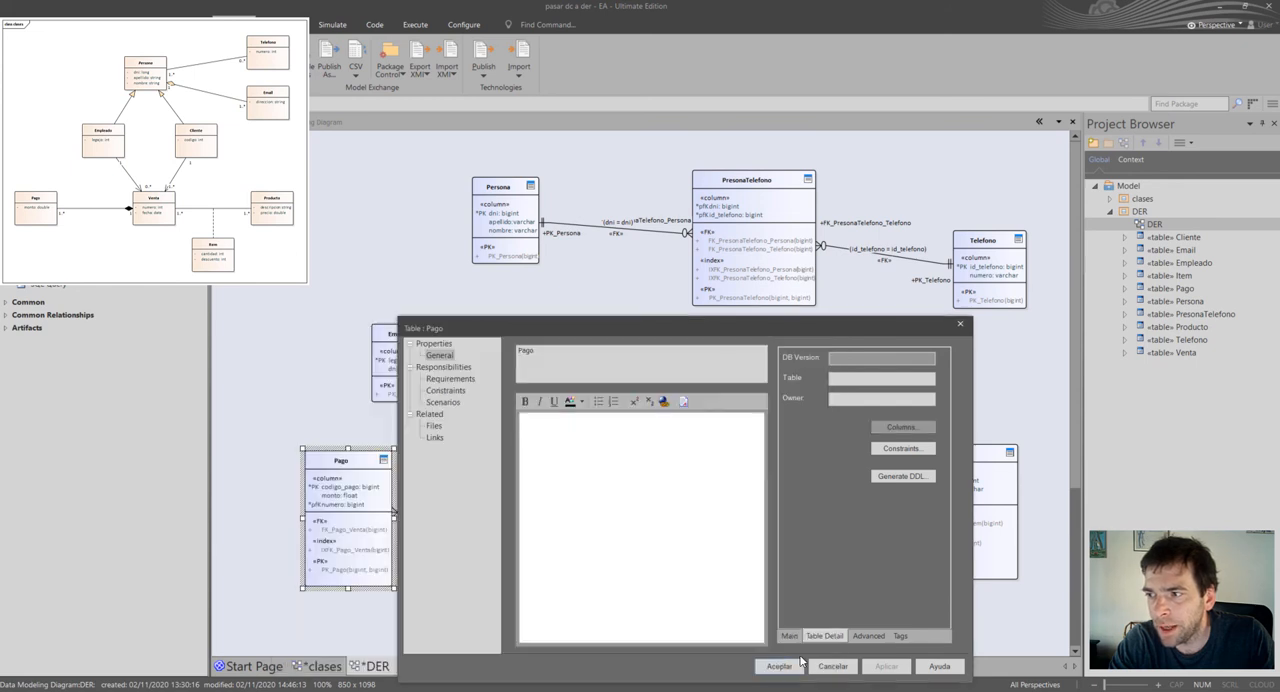
click(779, 666)
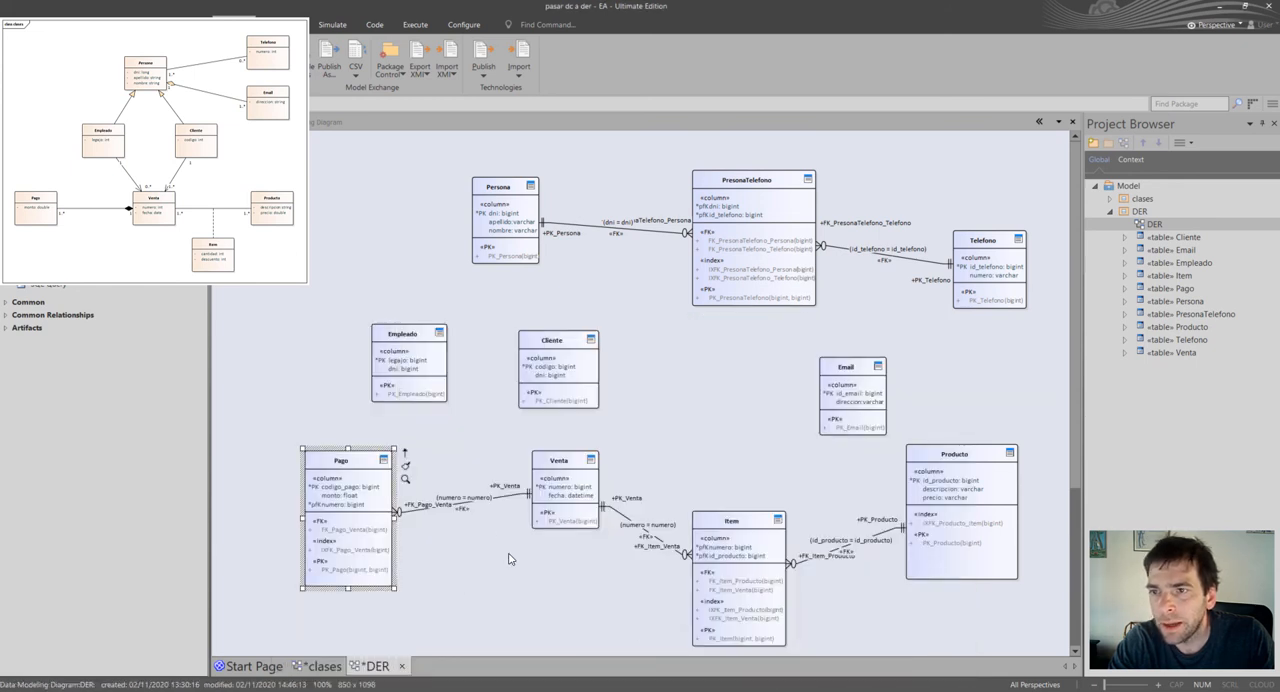
click(358, 493)
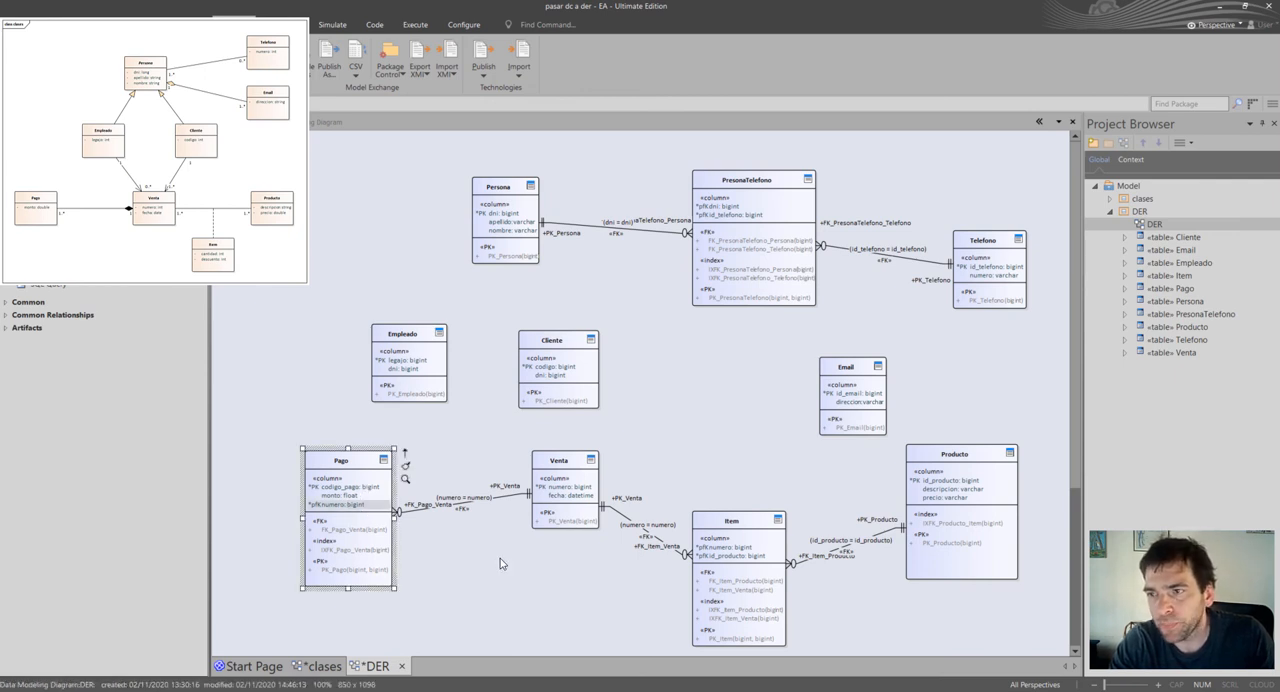
Move Pago down and shift Venta slightly left and down to spread out their connectors.
click(500, 558)
drag(336, 527, 330, 567)
drag(573, 490, 554, 497)
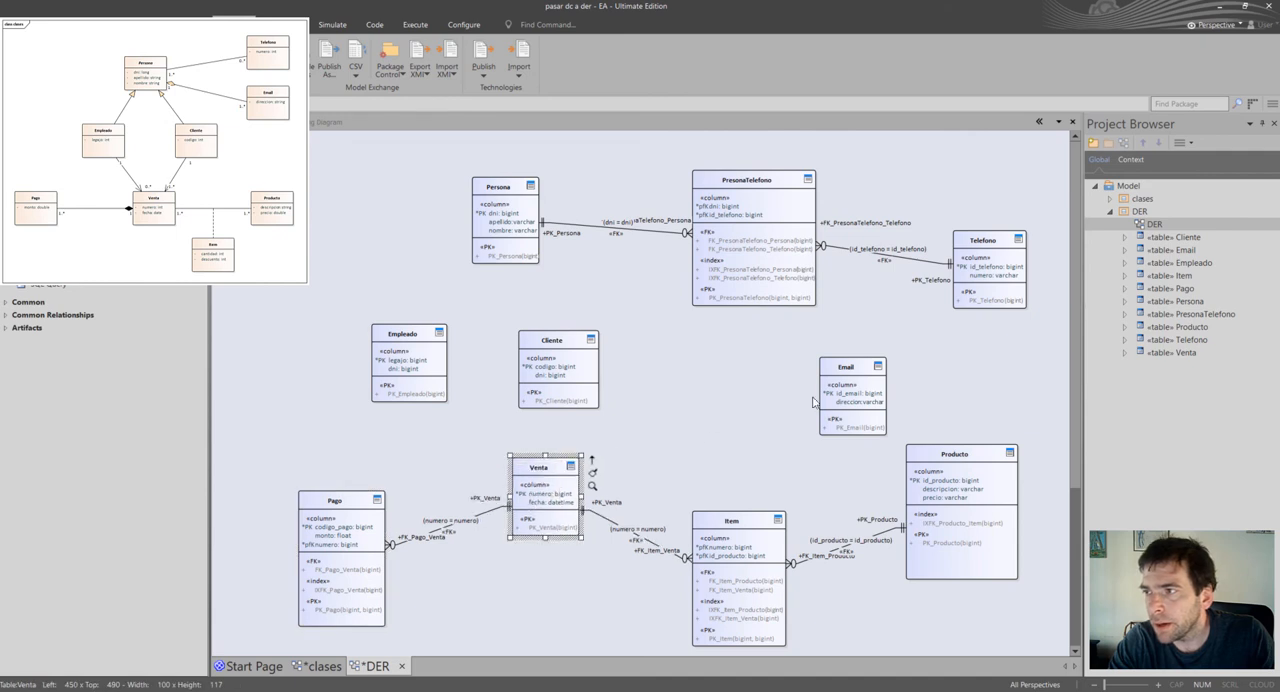
Shift PresonaTelefono slightly left, place Email beneath it, and move Empleado and Cliente together to the left.
drag(865, 391, 876, 384)
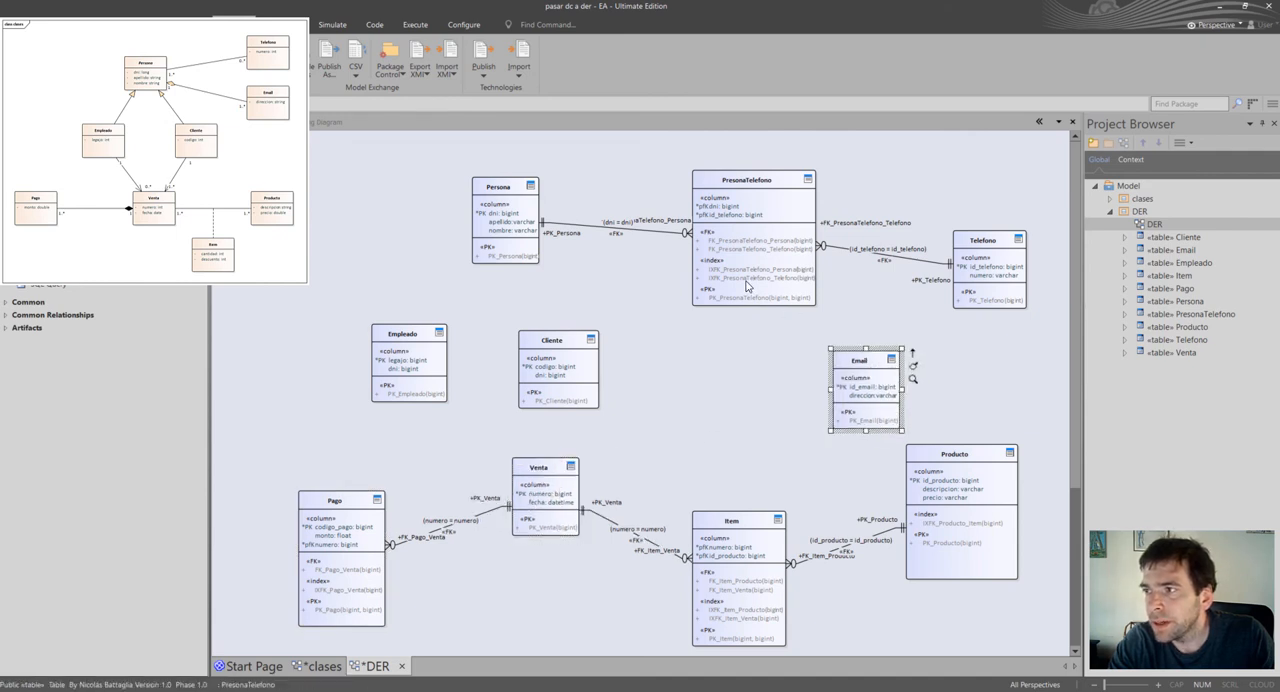
drag(790, 290, 776, 290)
drag(895, 398, 902, 397)
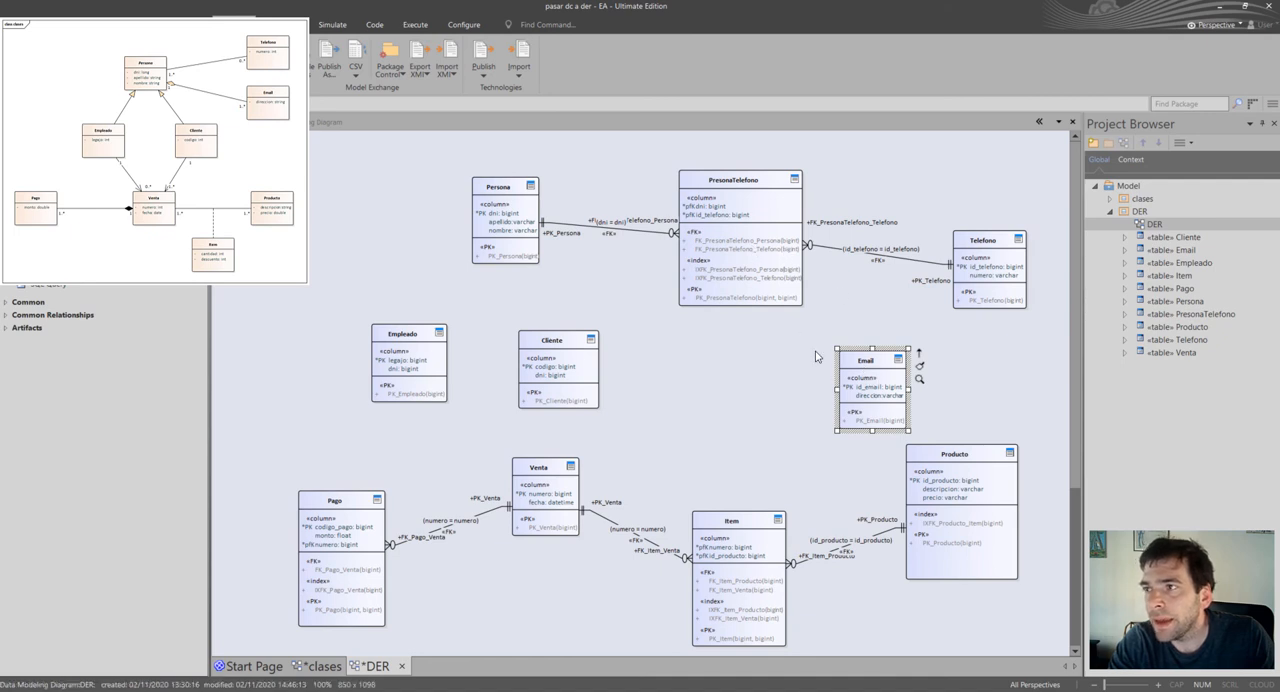
drag(901, 407, 761, 407)
drag(343, 309, 563, 420)
click(639, 414)
Add a dni column of type bigint to the Email table.
click(733, 389)
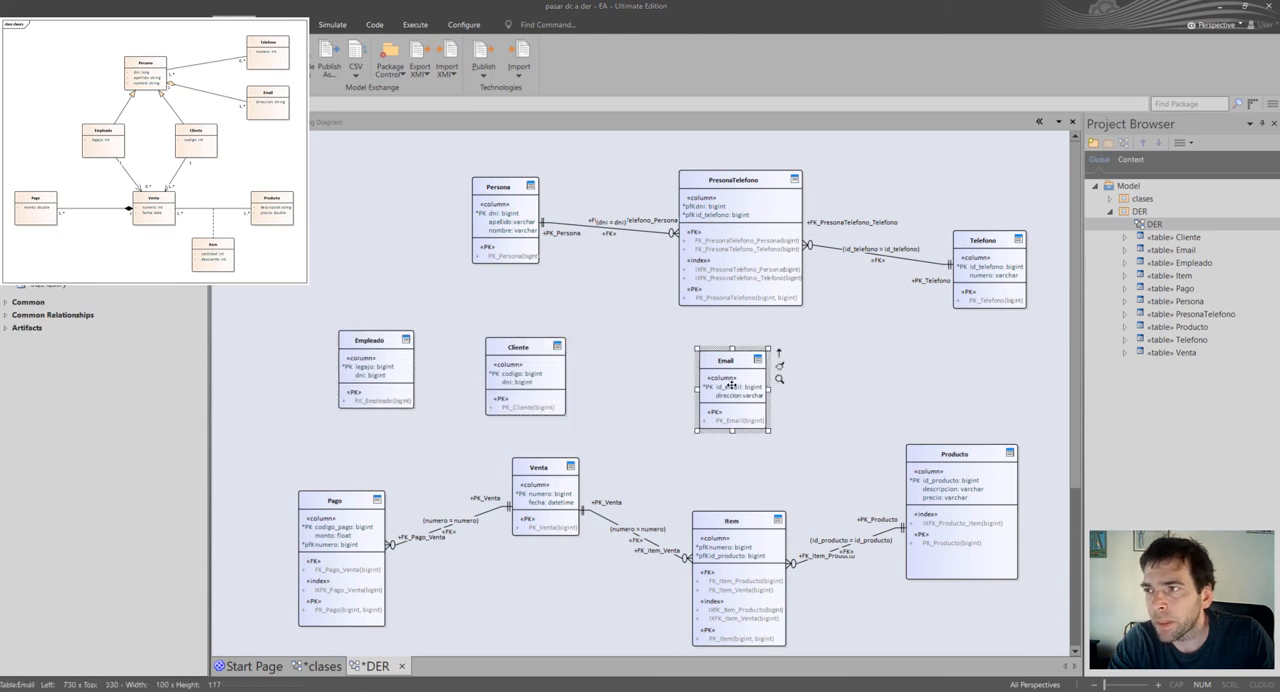
double_click(732, 385)
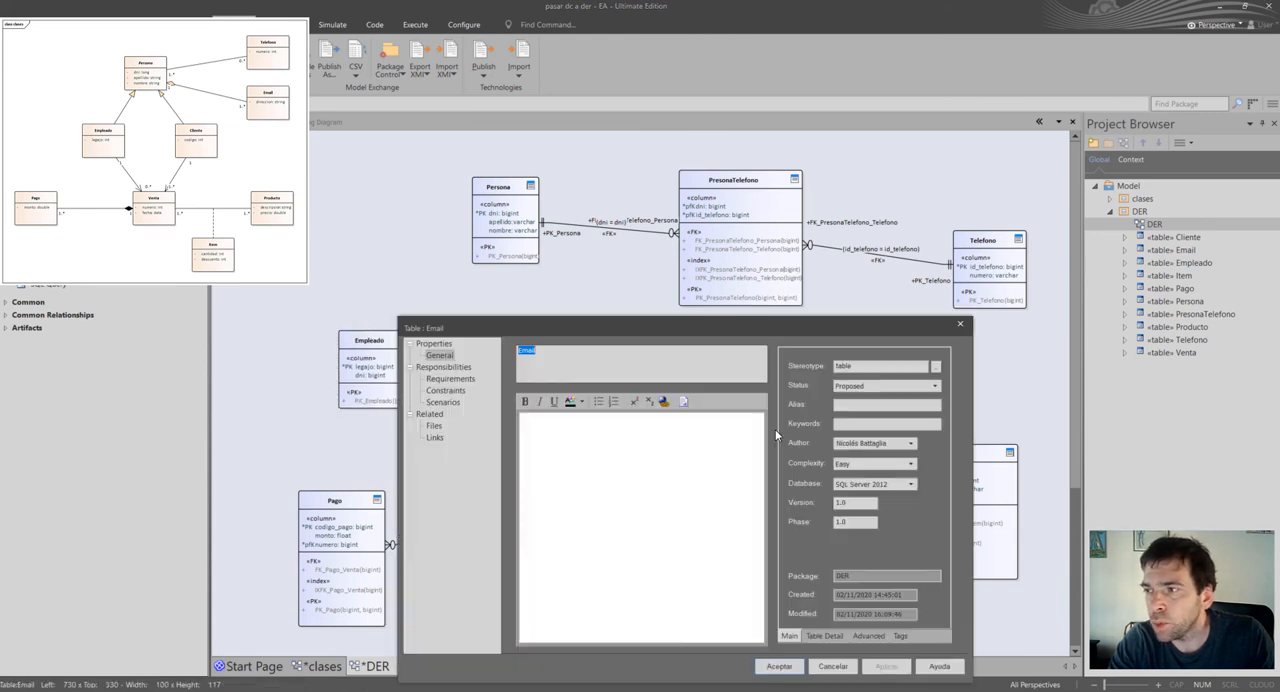
click(826, 636)
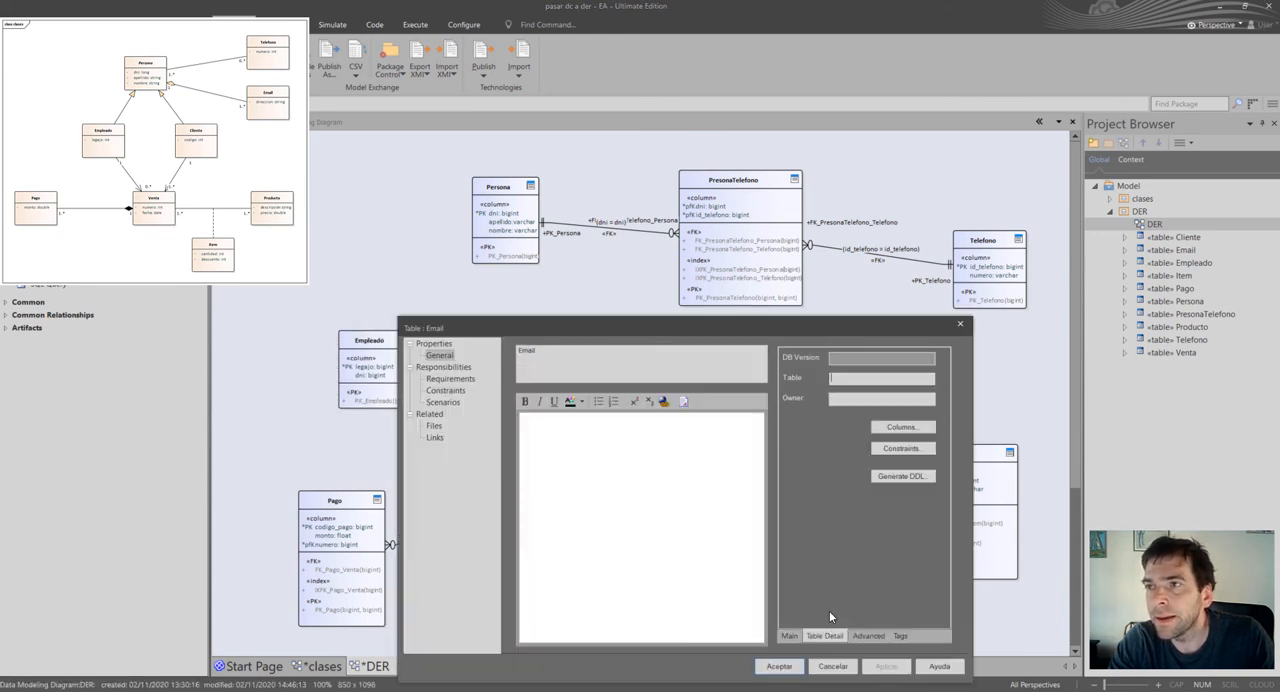
click(902, 427)
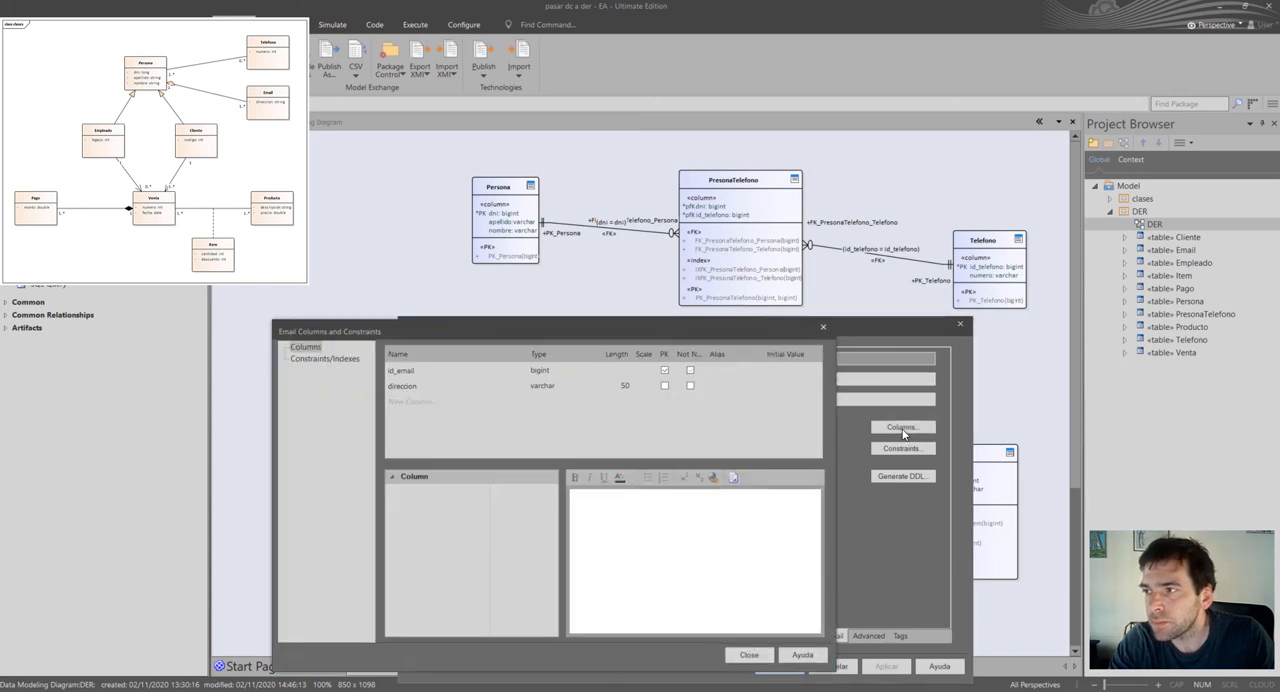
click(423, 400)
text(dni)
key(Return)
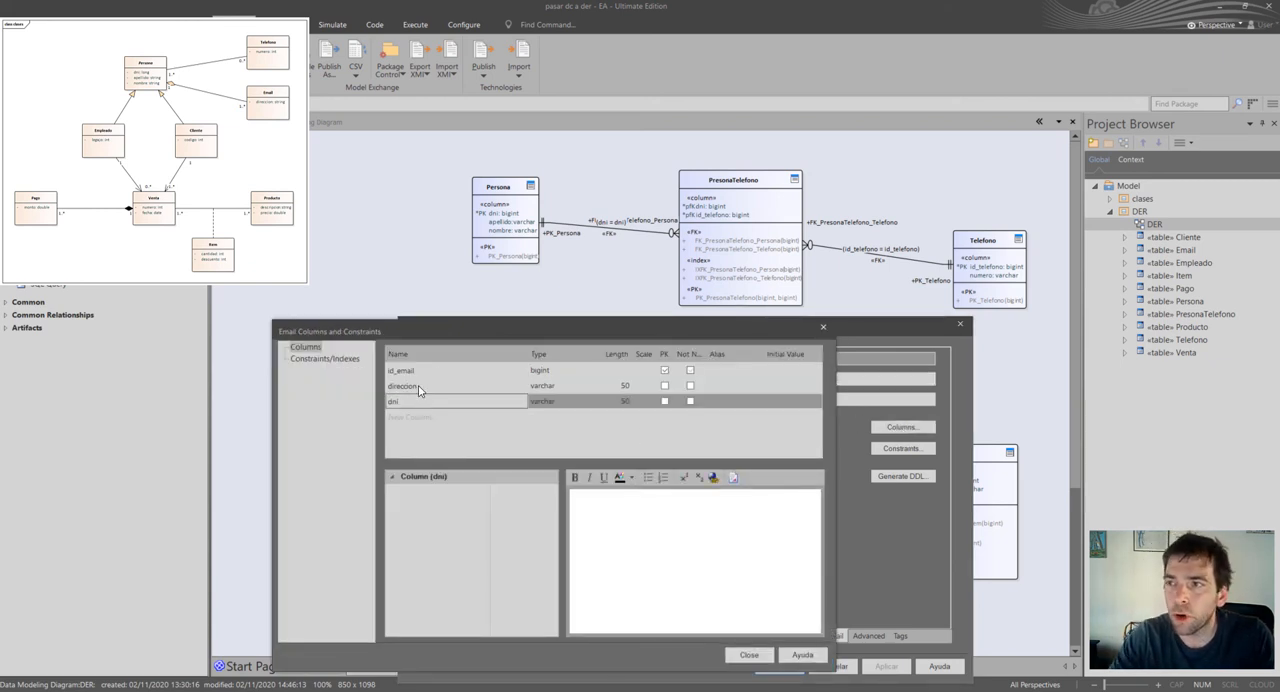
click(553, 401)
click(592, 401)
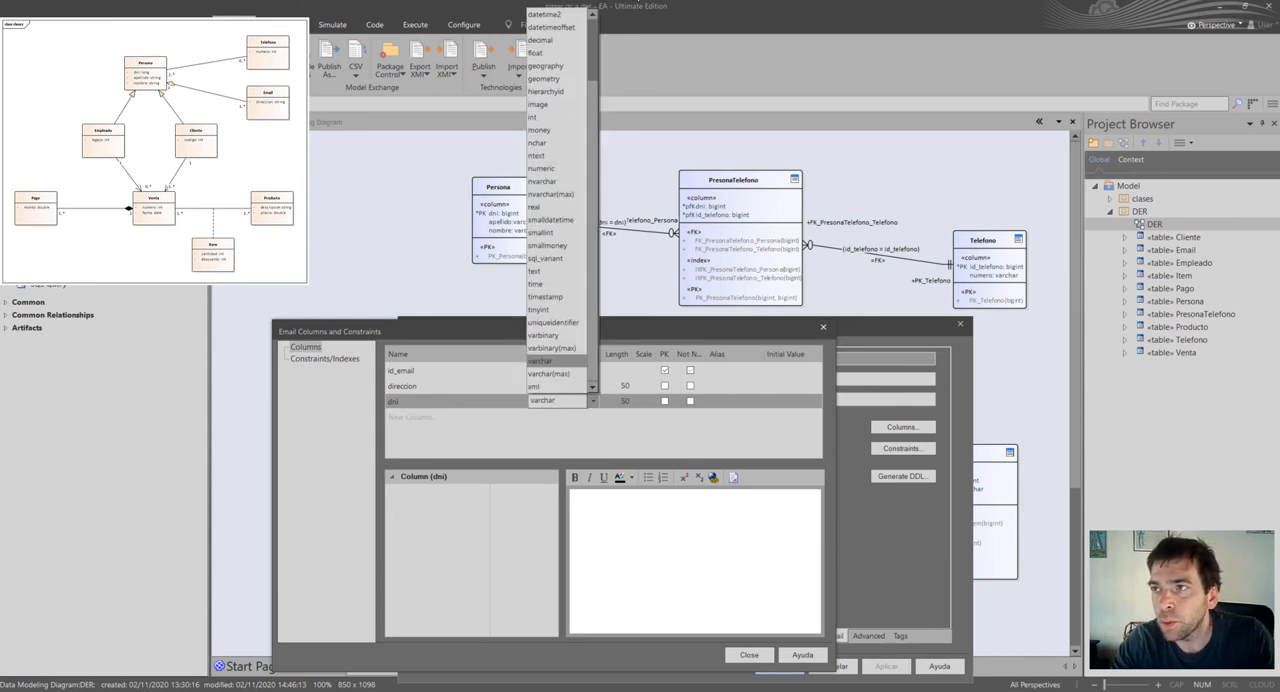
click(569, 19)
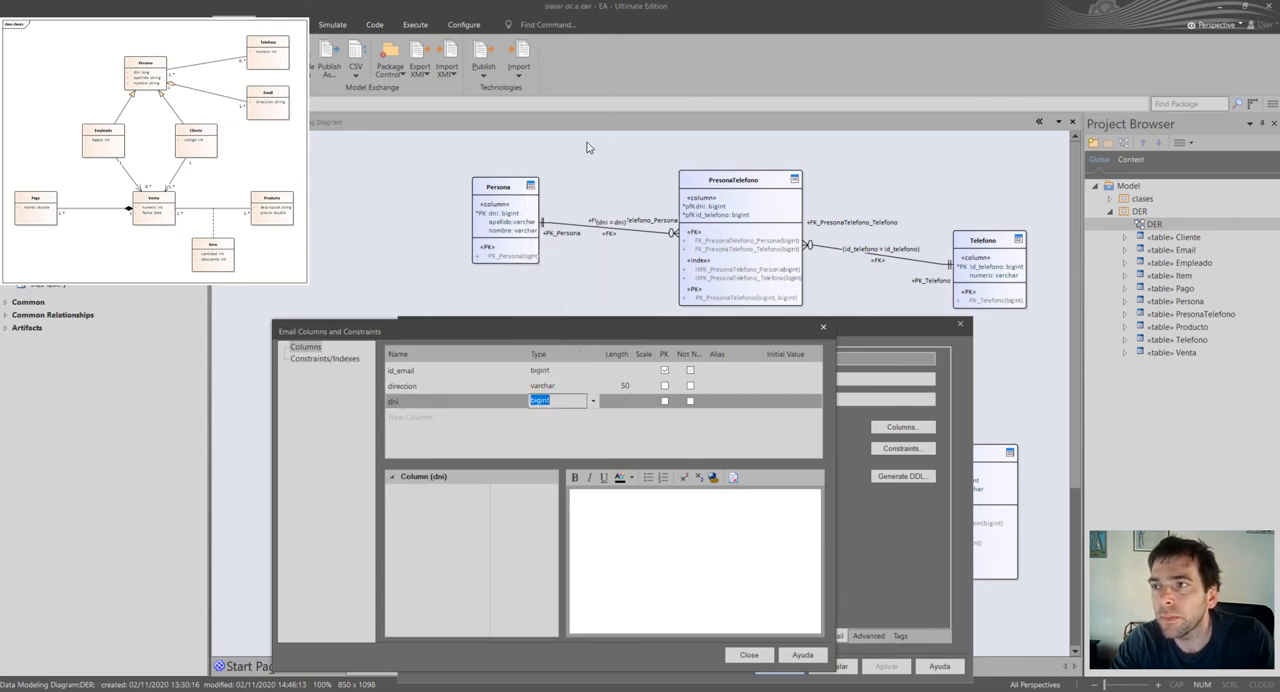
click(748, 655)
click(778, 666)
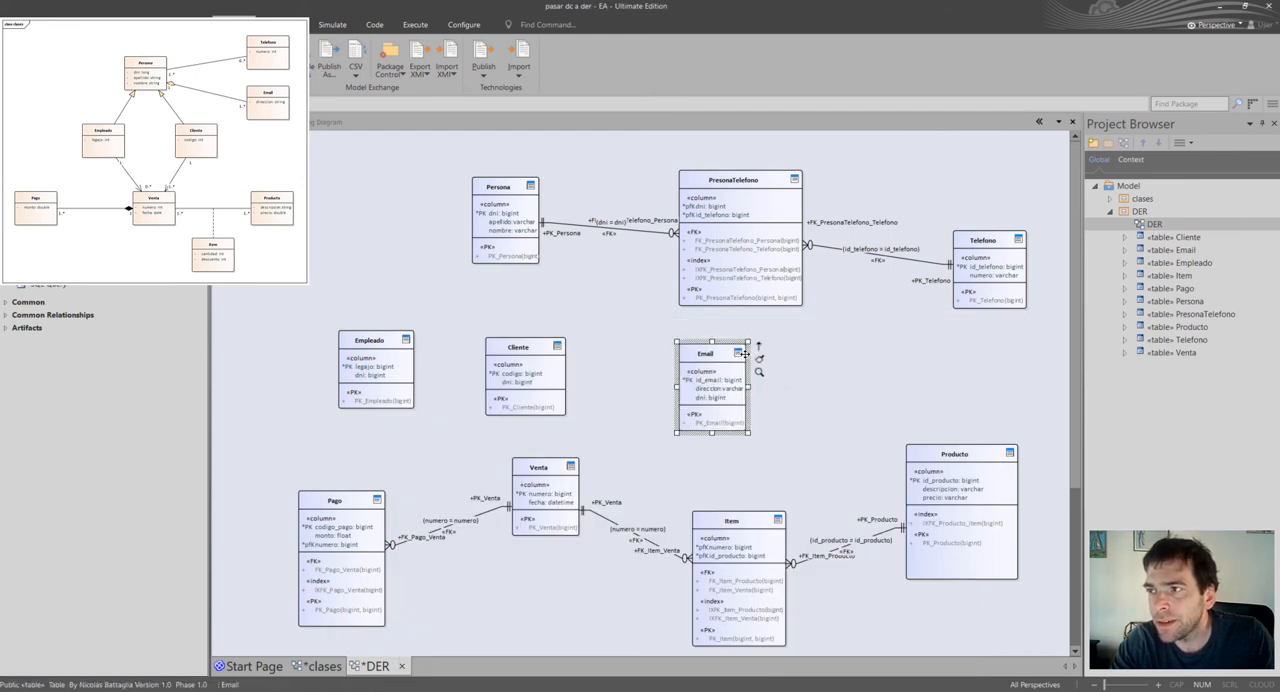
Connect Email to Persona with an association and accept the foreign key joining the two tables on dni.
drag(758, 350, 518, 229)
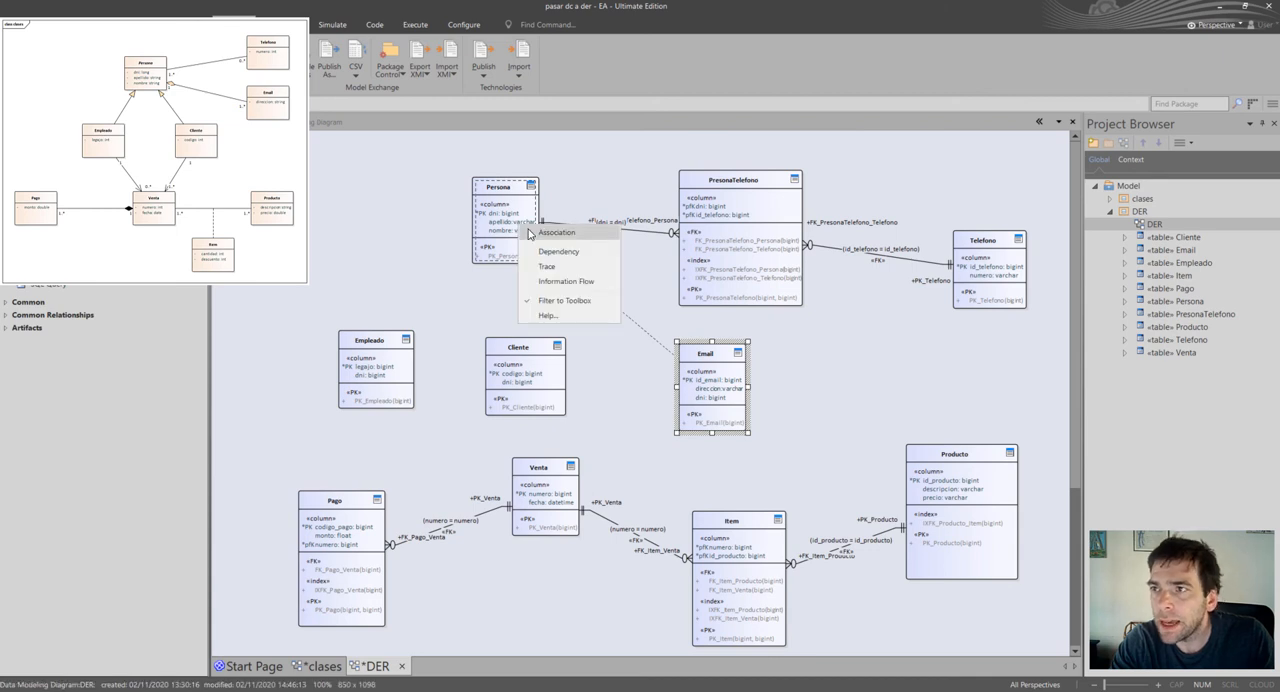
click(545, 229)
click(742, 589)
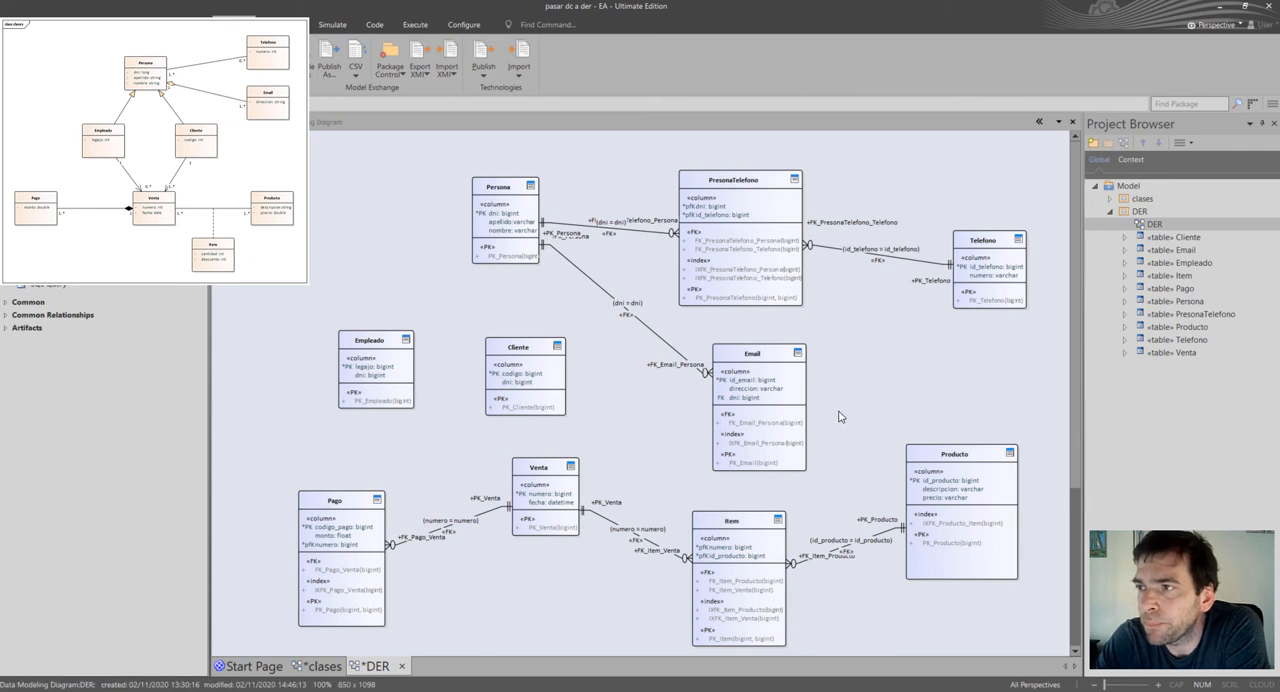
Shift Persona left and move Empleado and Cliente slightly right so both sit beneath Persona.
click(545, 397)
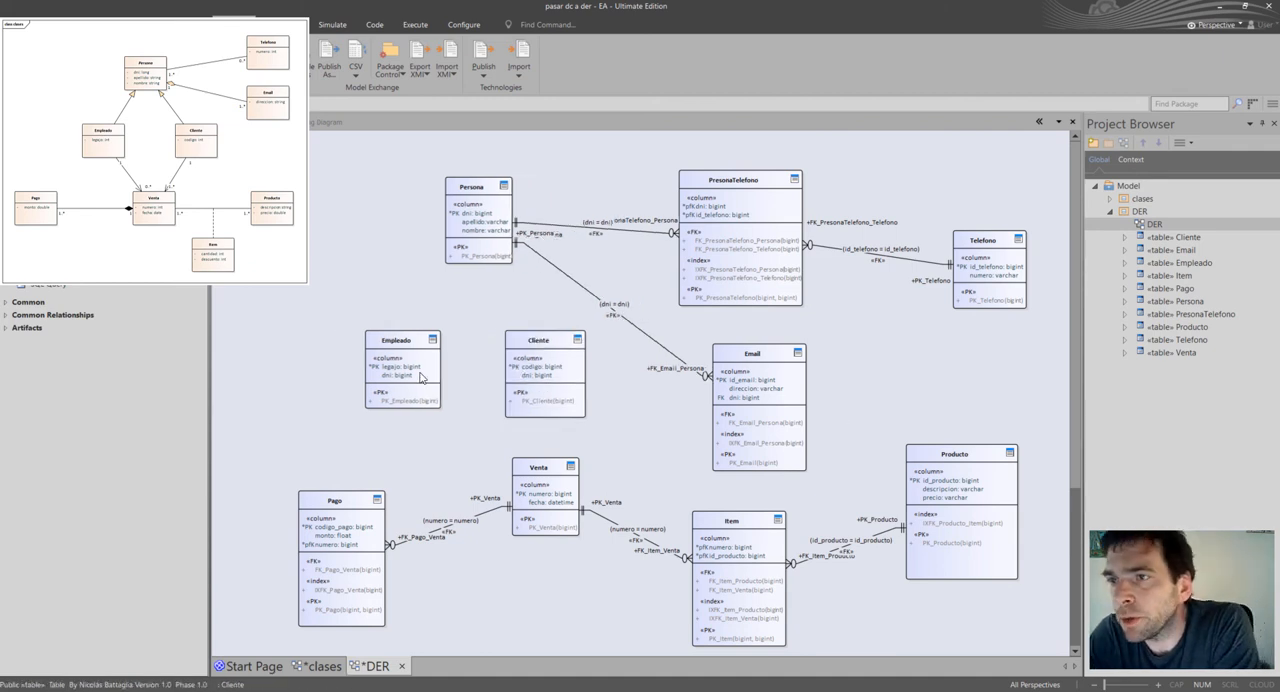
drag(423, 379, 416, 379)
click(537, 378)
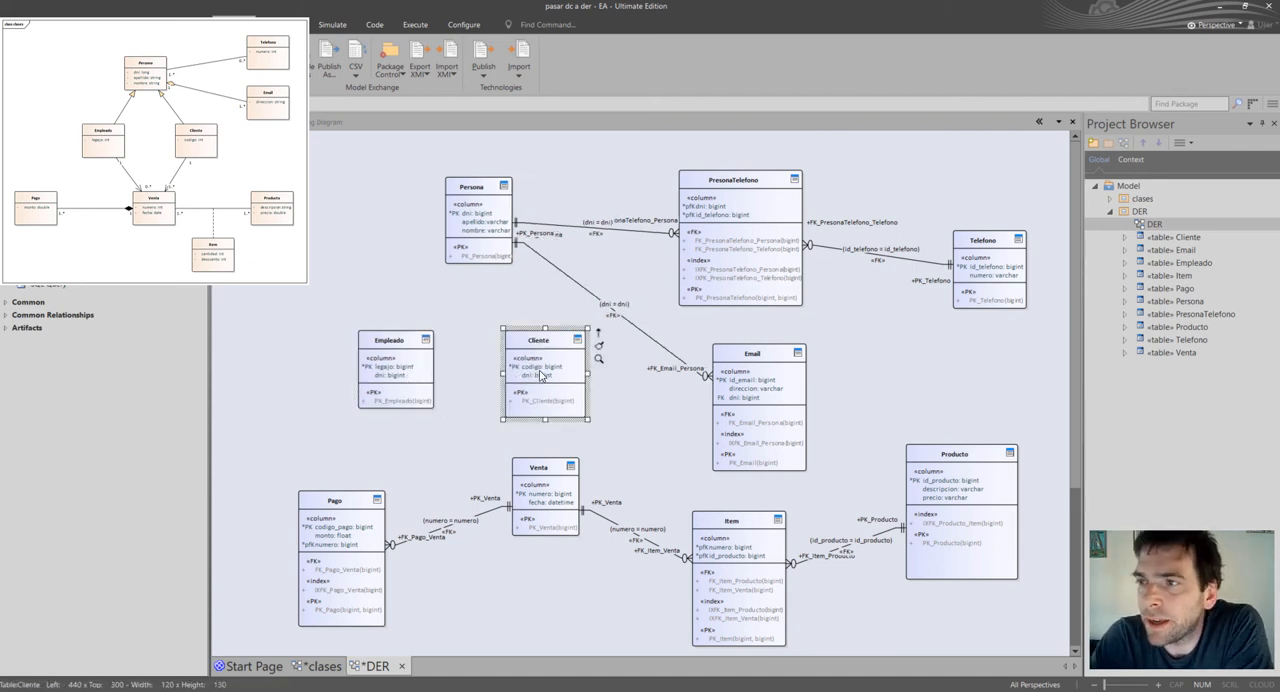
Connect Cliente to Persona with an association, accept the foreign key on dni, and move Persona slightly up and left.
click(597, 346)
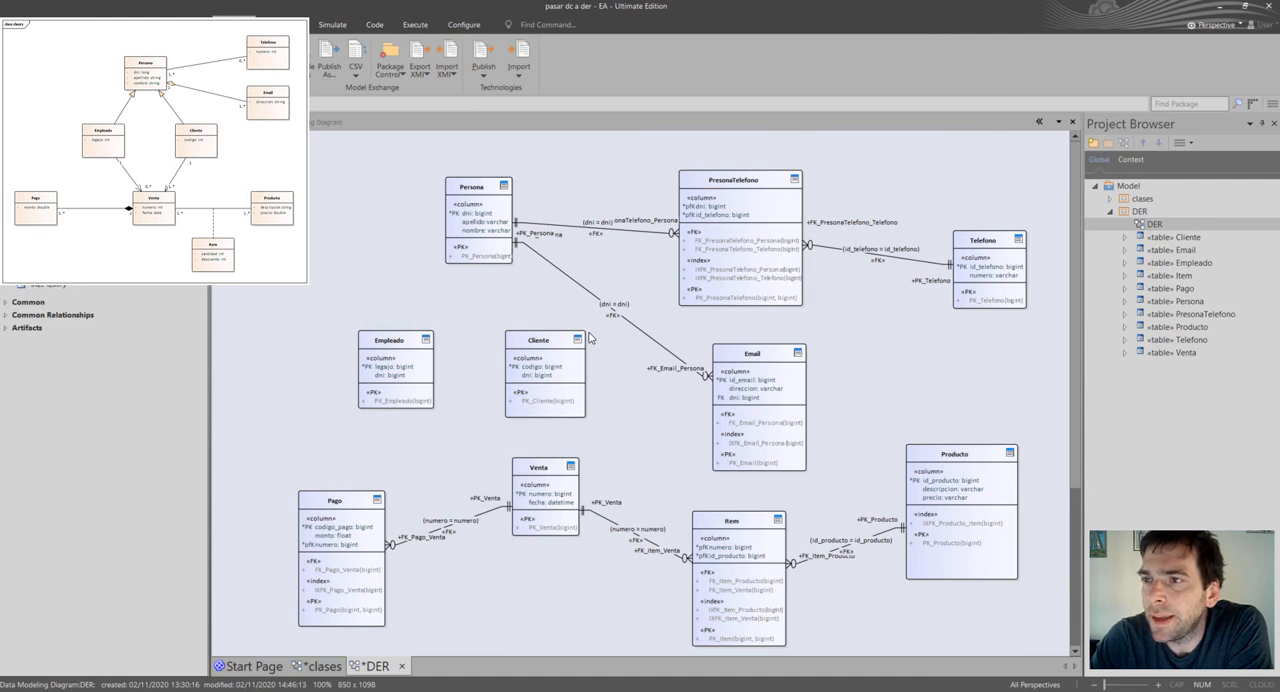
click(585, 341)
drag(597, 338, 484, 222)
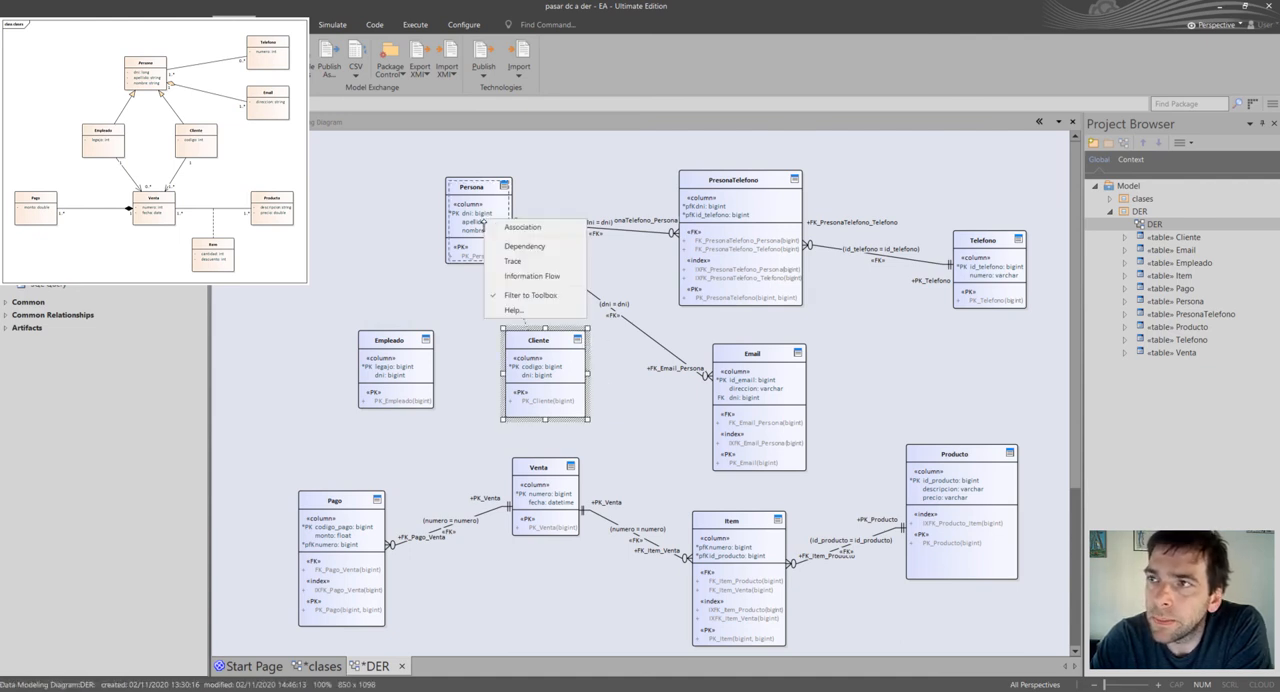
click(521, 229)
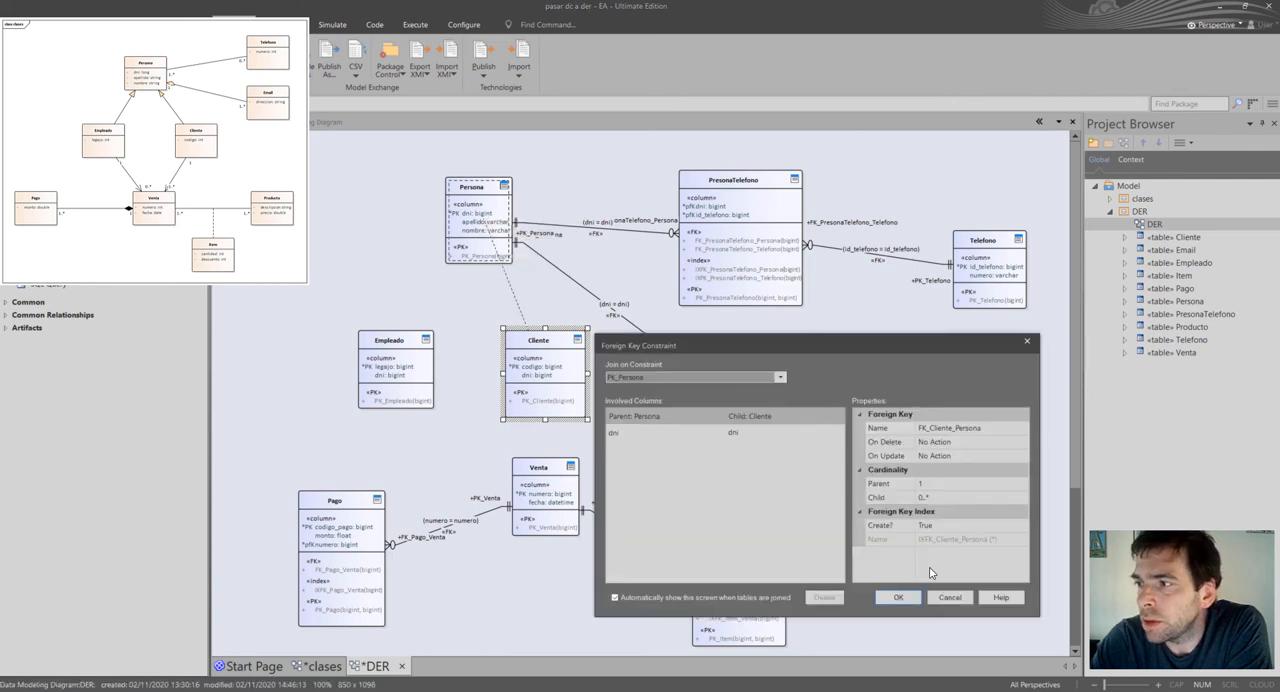
click(898, 597)
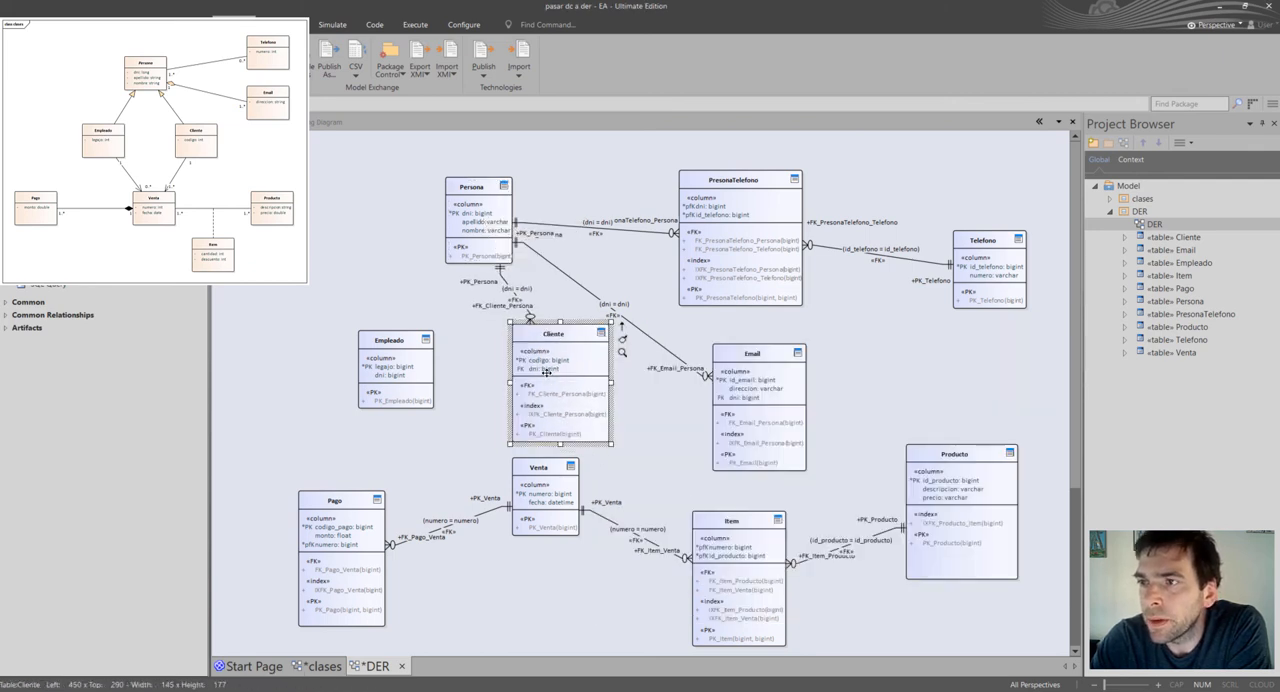
drag(472, 222, 456, 210)
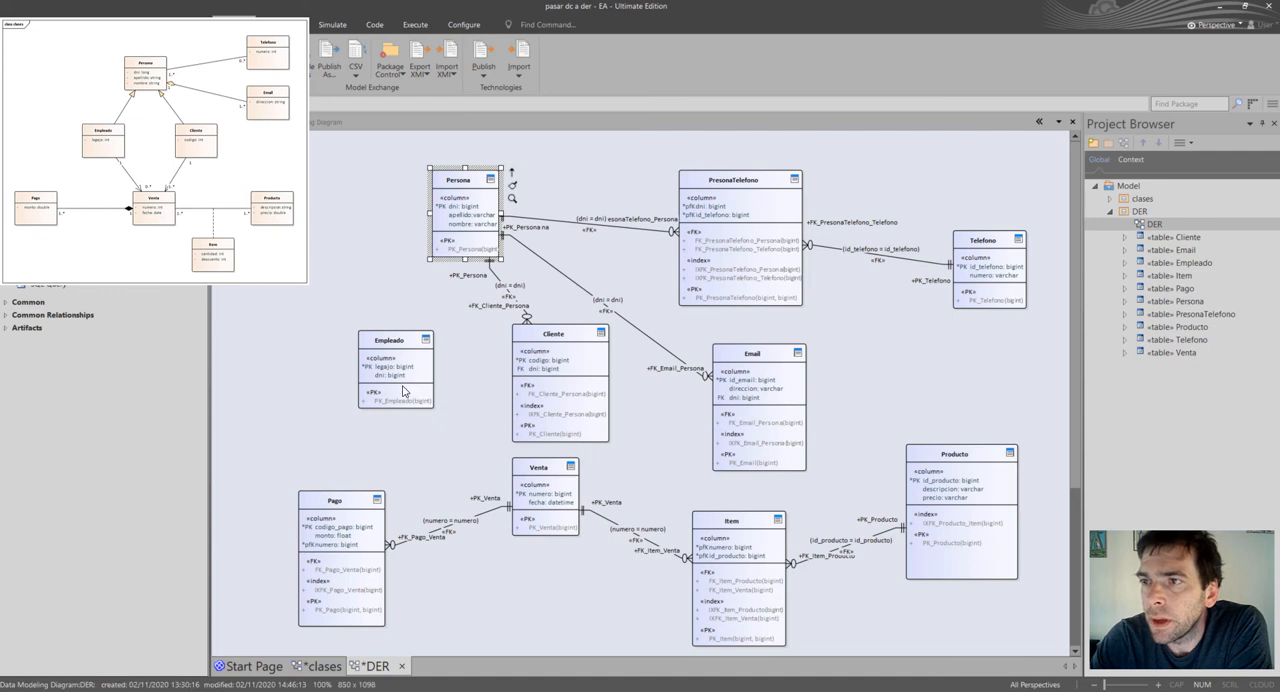
Nudge Empleado right and down, connect it to Persona with an association, and accept the foreign key on dni.
drag(405, 387, 412, 393)
drag(455, 345, 470, 206)
click(502, 214)
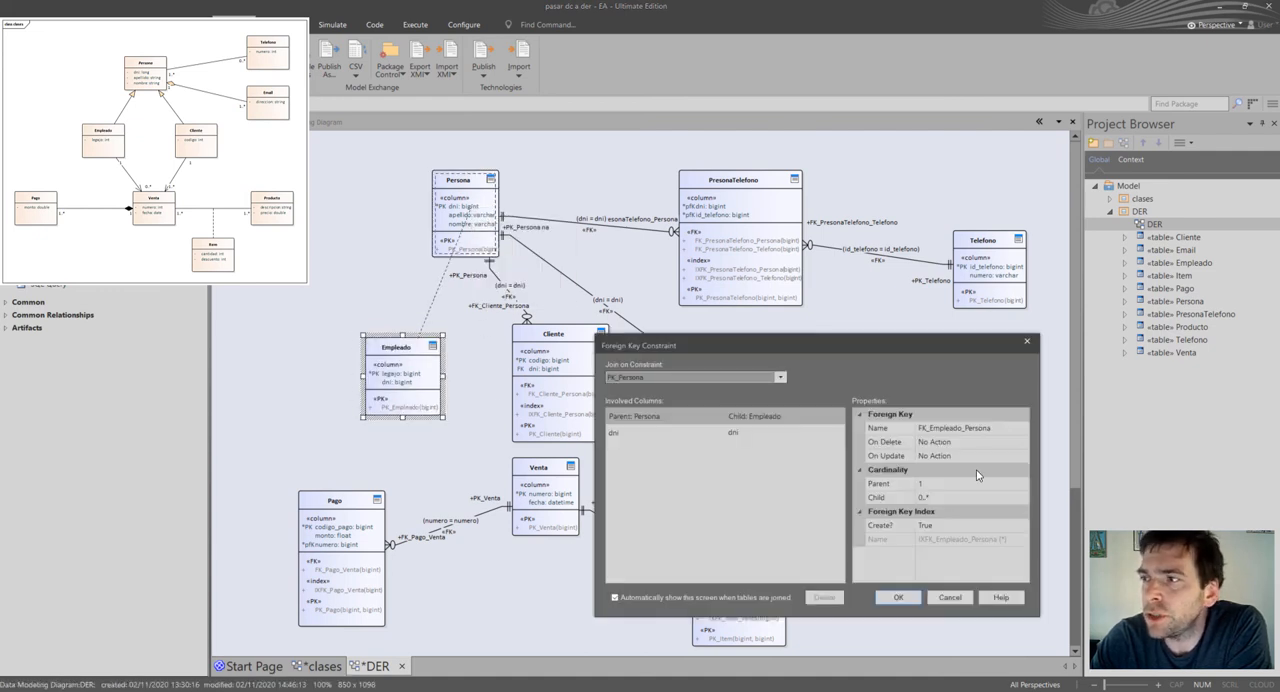
click(898, 597)
Move Empleado left away from Cliente and shift the (dni = dni) label of its connector to the left.
drag(459, 427, 437, 426)
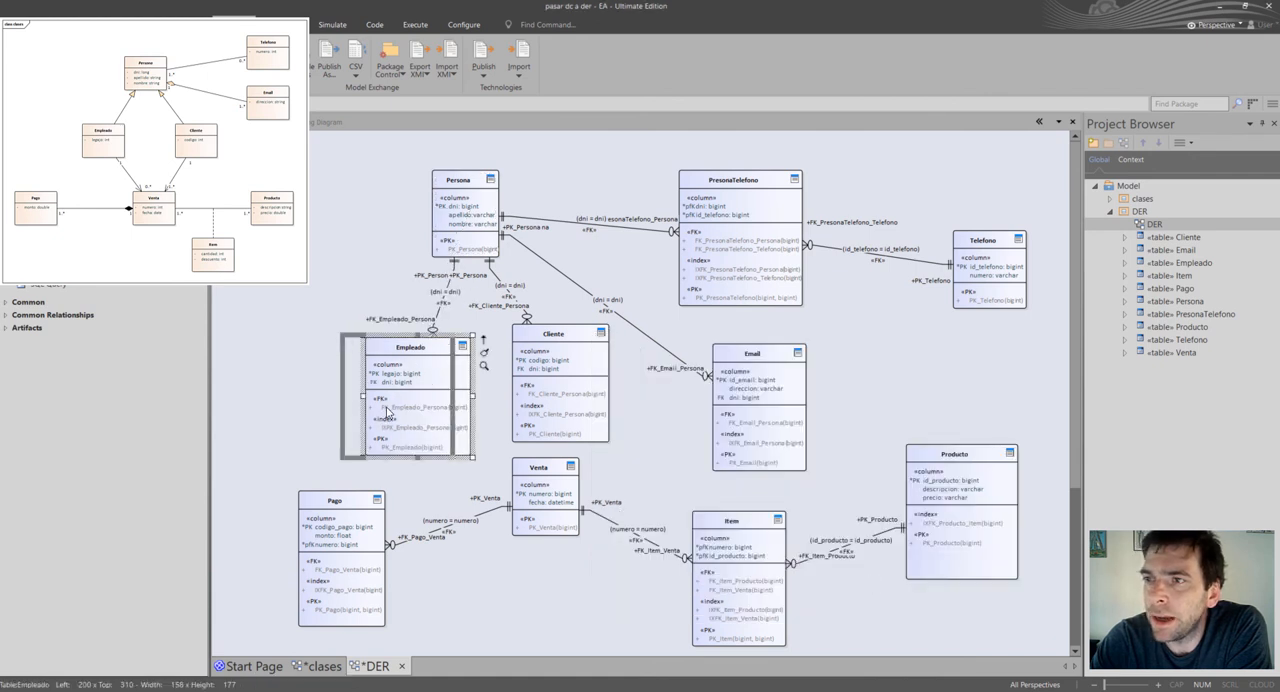
click(420, 296)
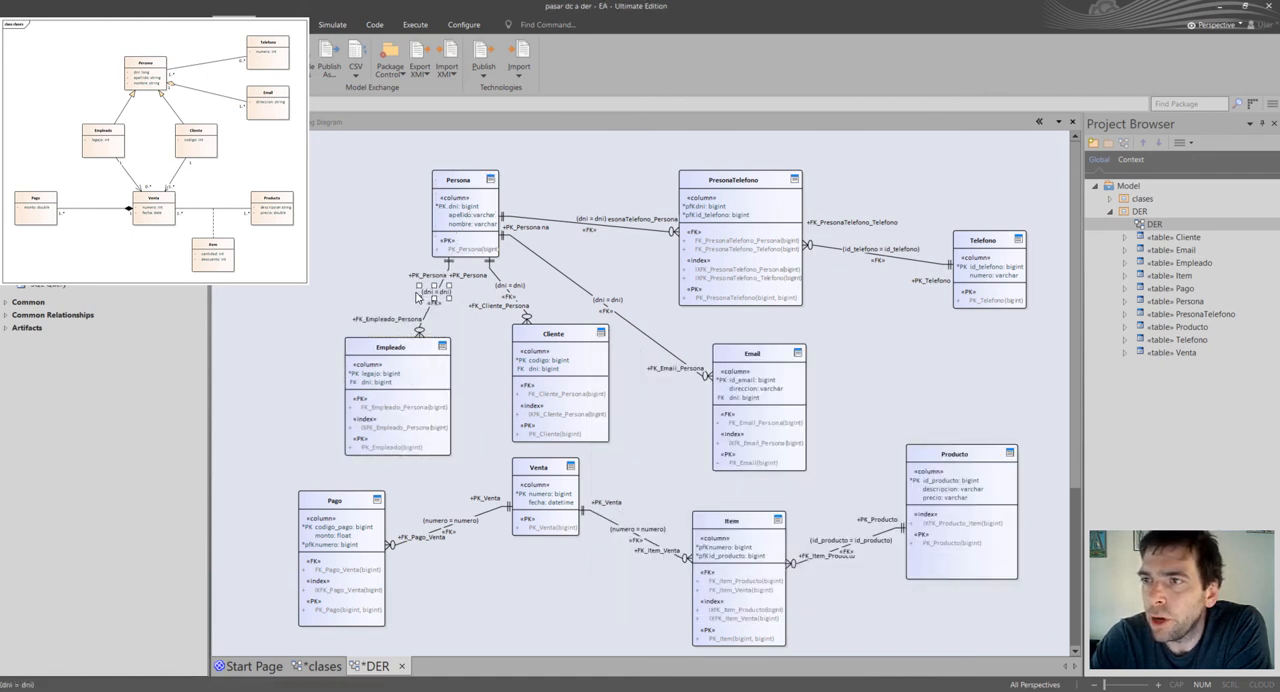
drag(418, 296, 404, 297)
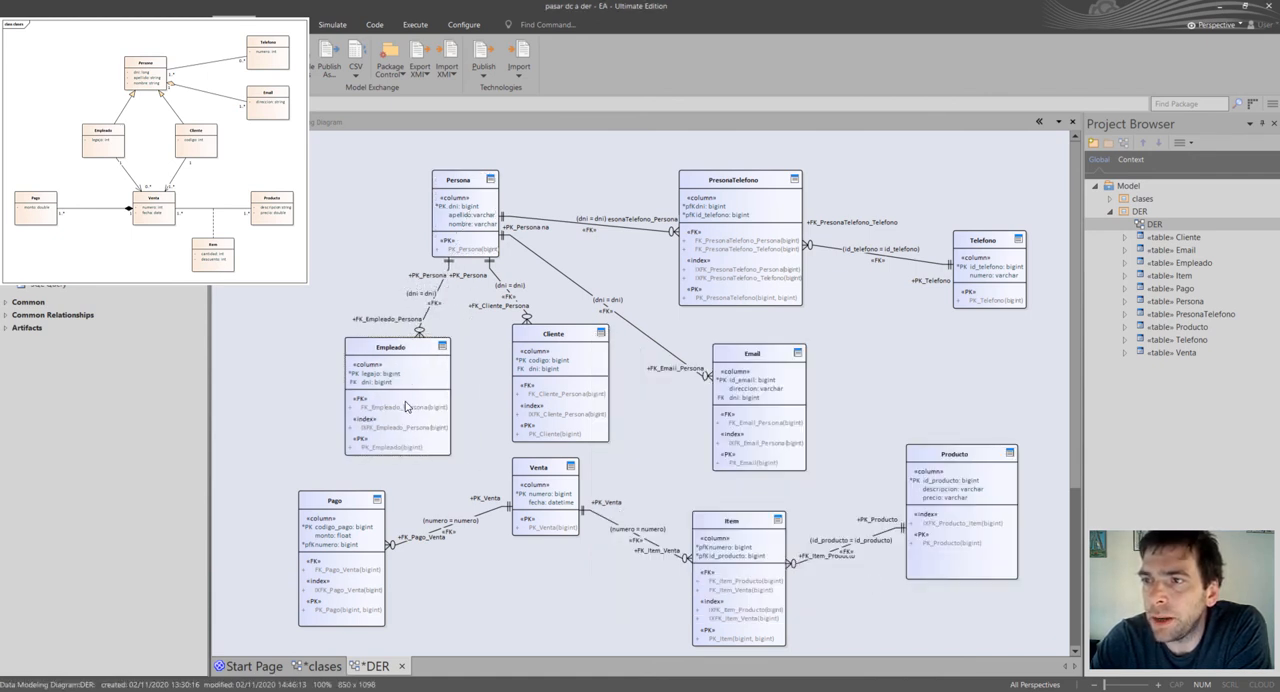
click(553, 375)
double_click(553, 370)
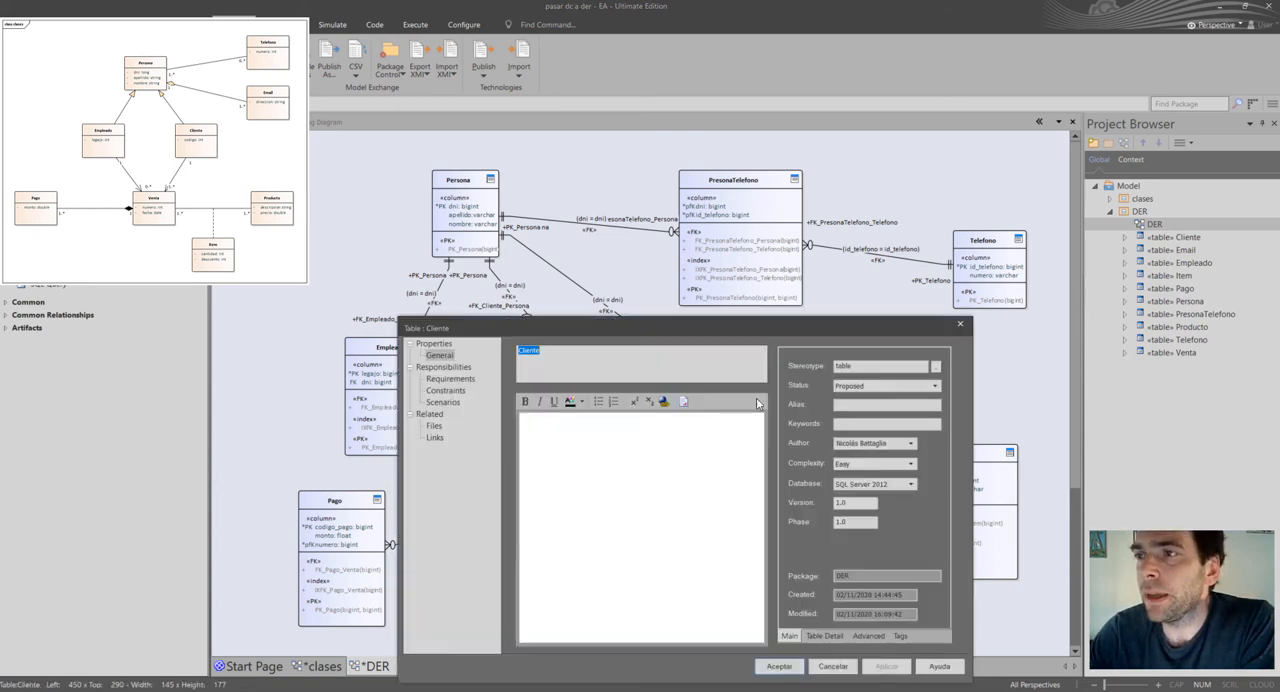
click(960, 323)
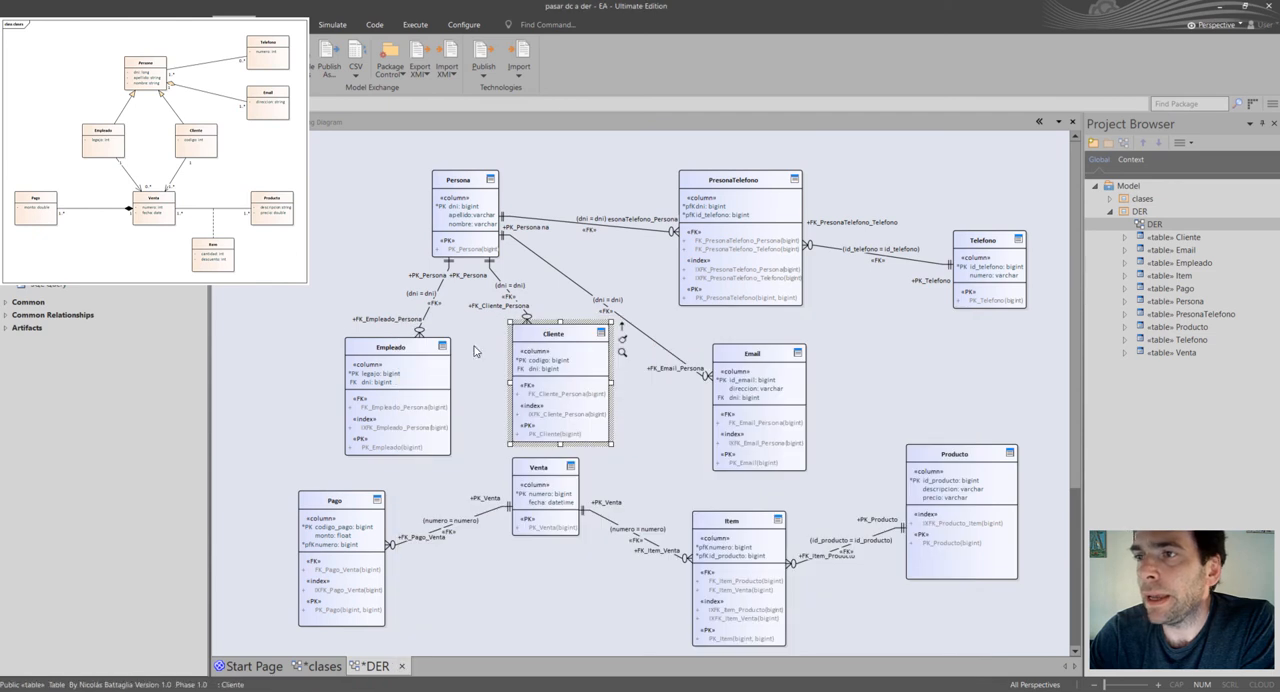
Nudge Empleado slightly up and left, and mark the dni column of Cliente as part of its primary key.
click(413, 380)
drag(413, 380, 406, 373)
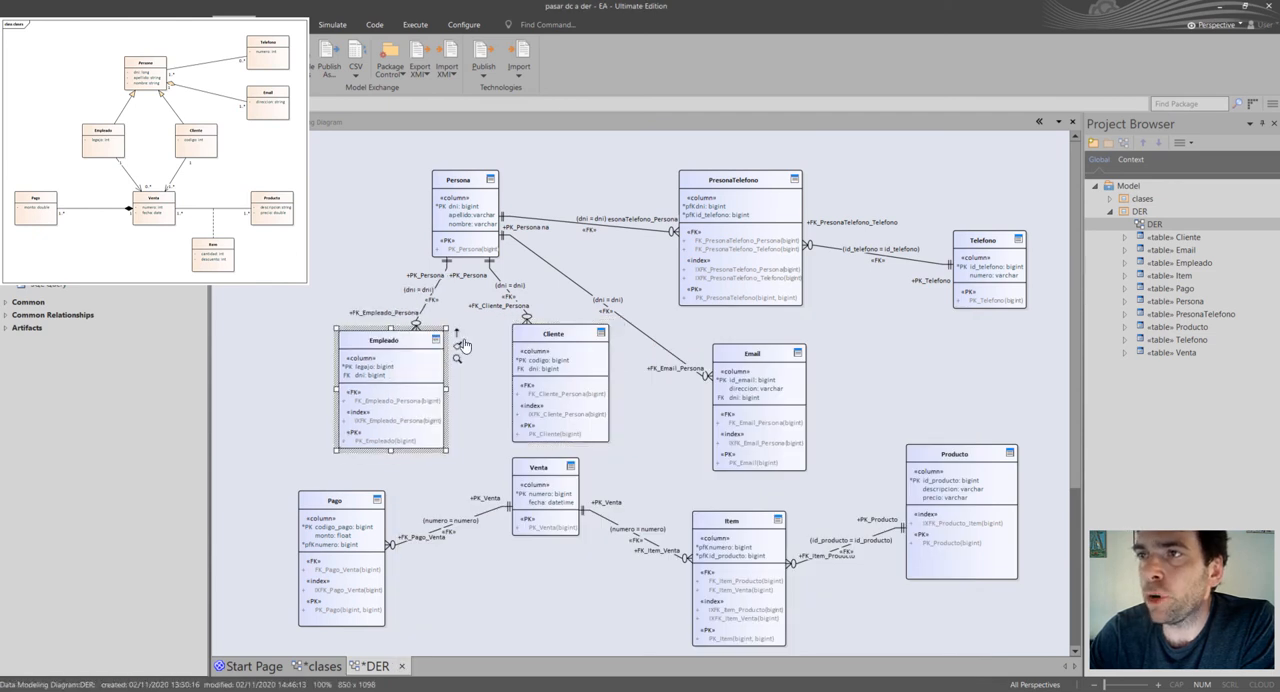
click(538, 366)
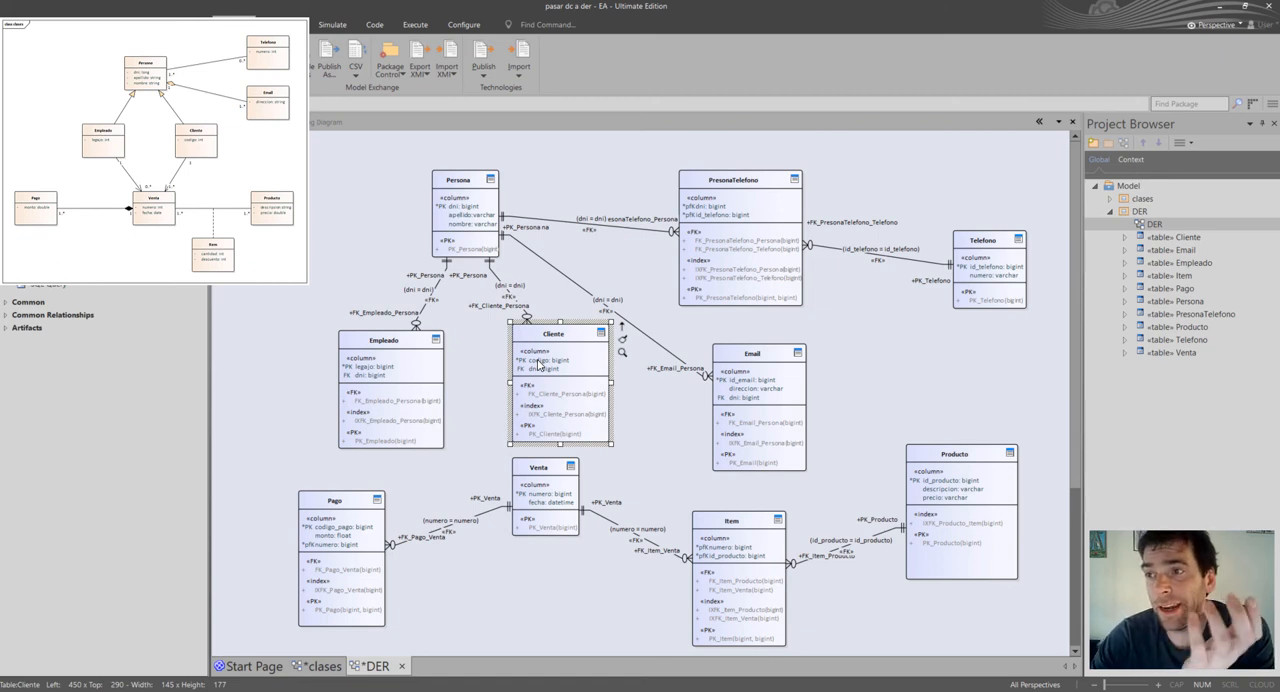
click(538, 362)
double_click(540, 362)
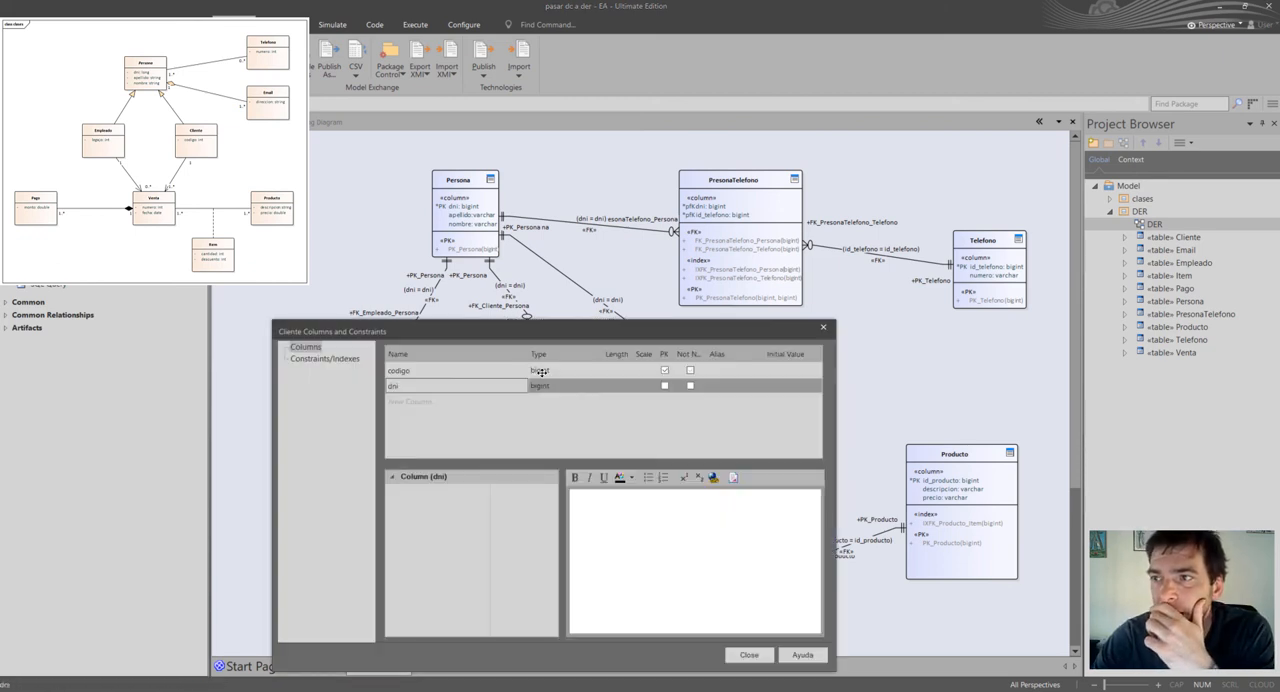
click(664, 386)
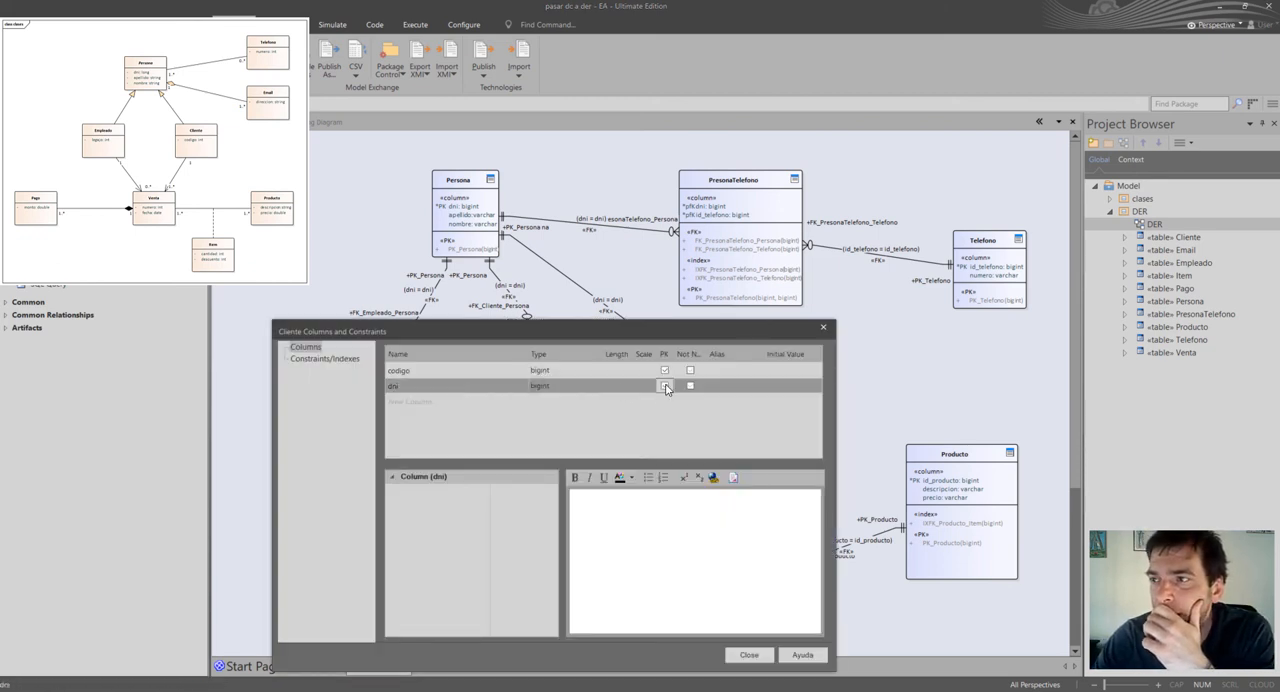
click(750, 655)
Mark the dni column of the Empleado table as part of its primary key.
click(380, 374)
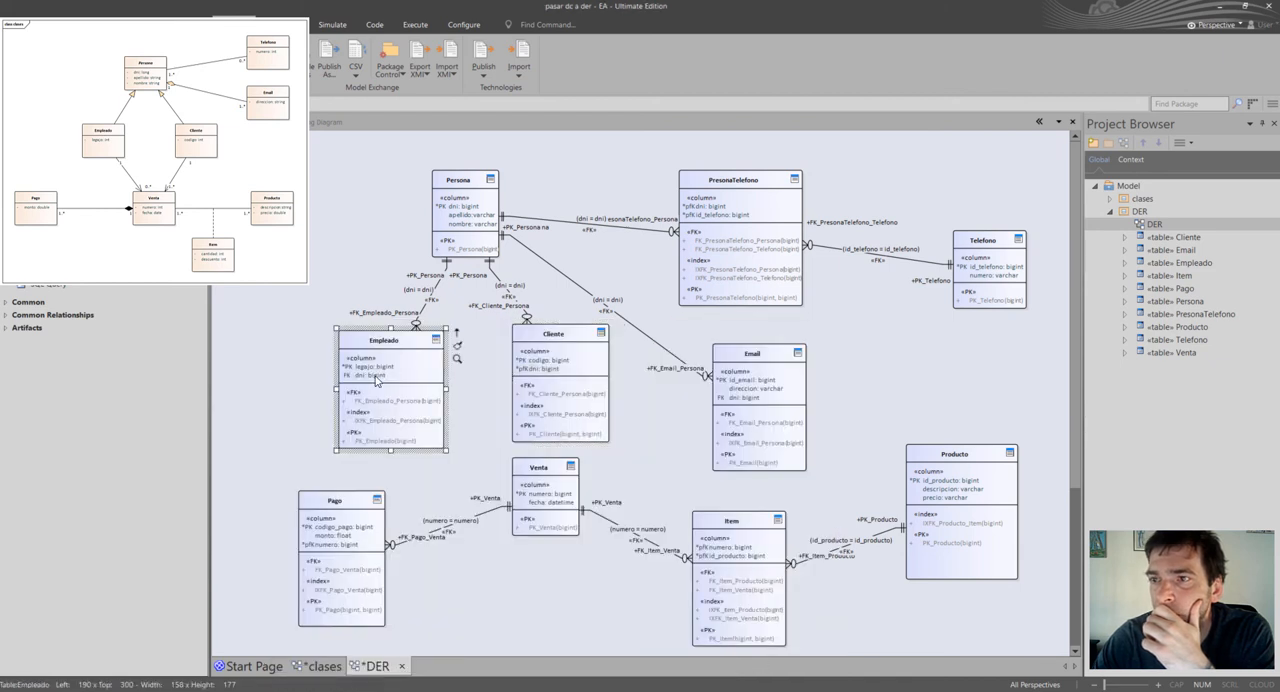
click(380, 374)
double_click(380, 373)
click(664, 386)
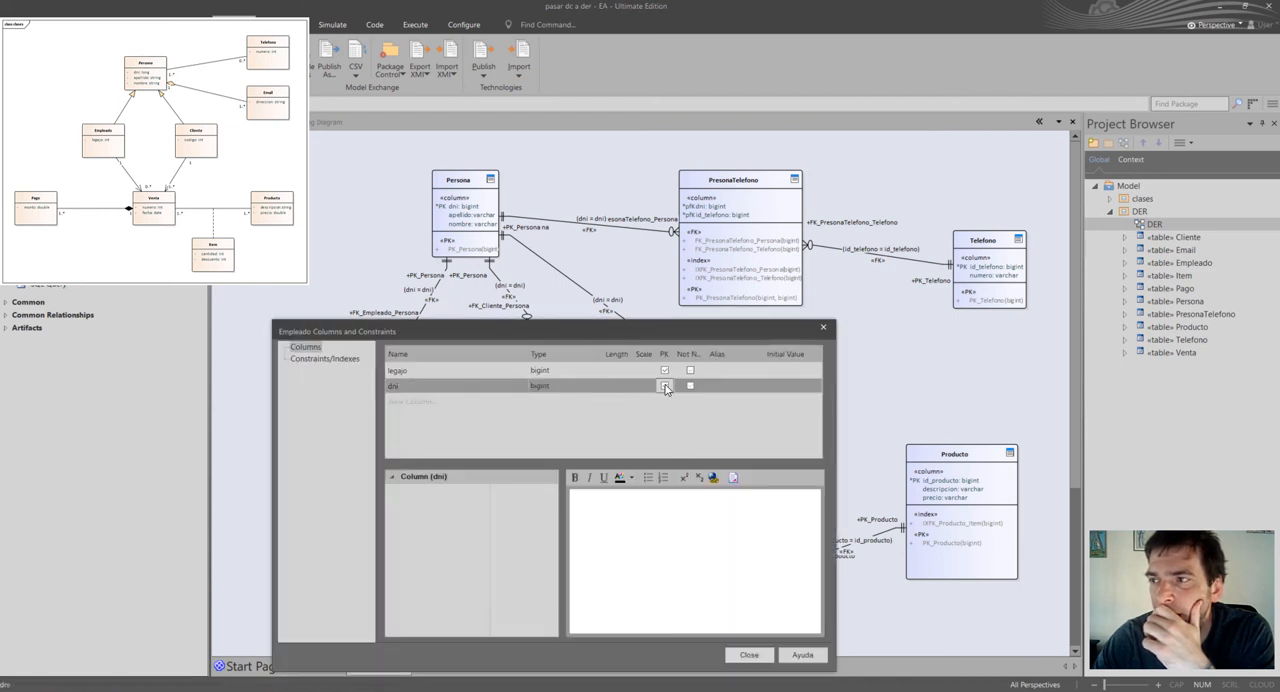
click(748, 655)
Shift Persona, Empleado and Cliente left, keeping both child tables beneath Persona.
drag(363, 344, 343, 344)
drag(480, 220, 440, 213)
click(396, 298)
drag(385, 380, 365, 387)
drag(598, 383, 576, 382)
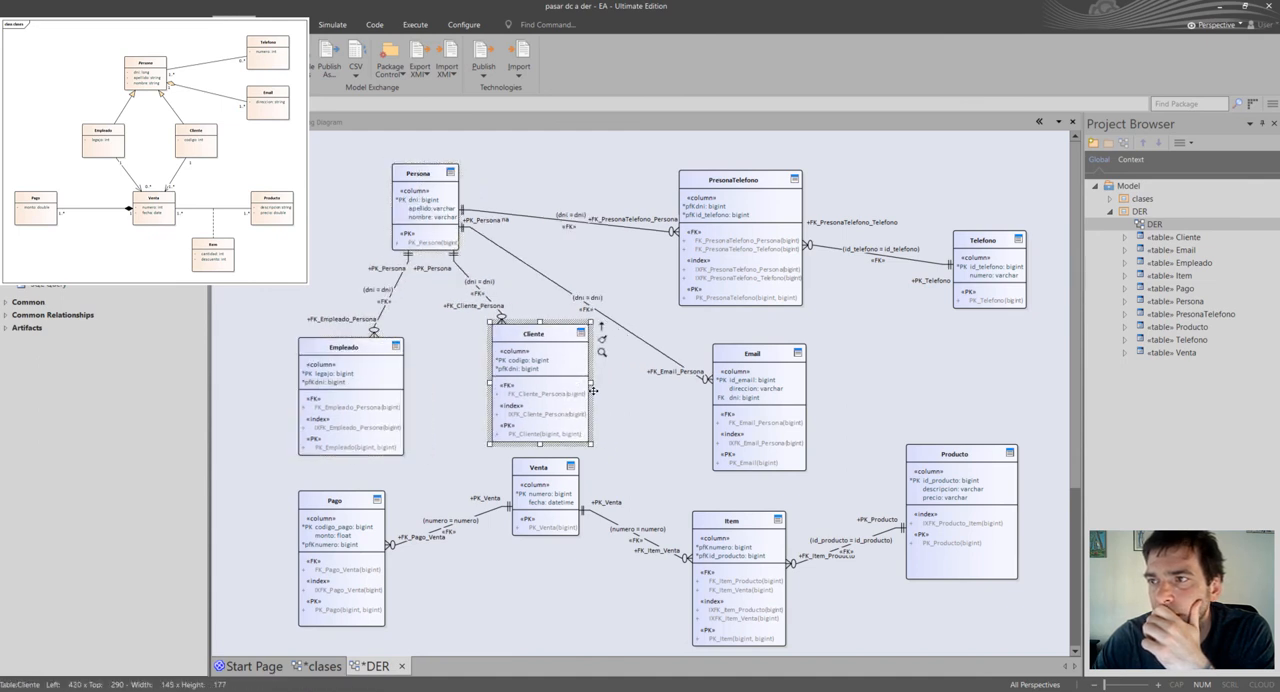
click(652, 417)
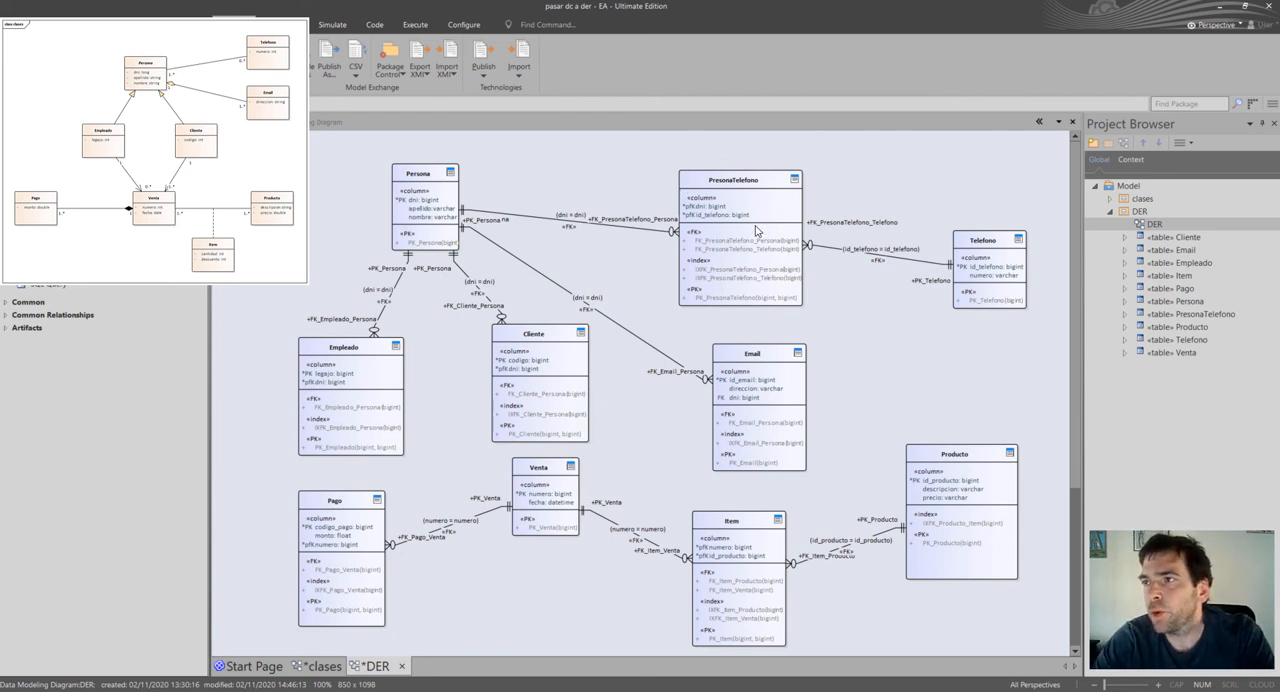
Move PresonaTelefono up, Telefono up and slightly right, and Email up and left.
drag(759, 231, 753, 211)
click(1023, 222)
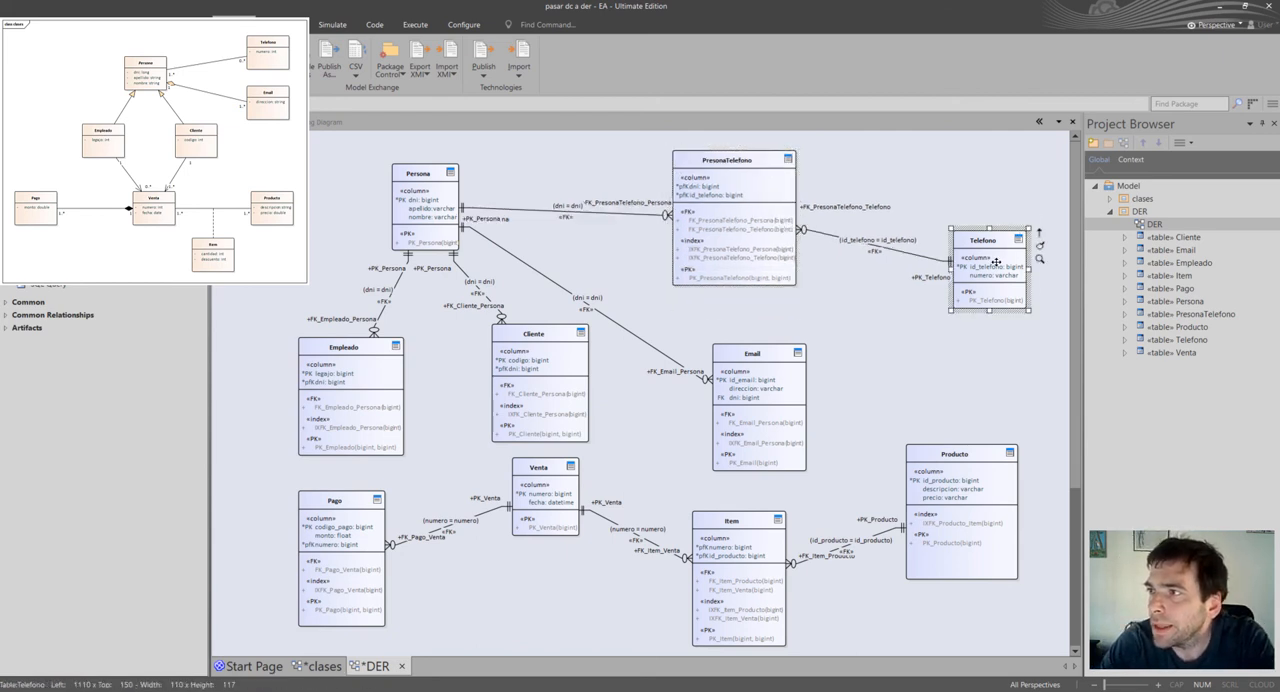
drag(996, 262, 1010, 228)
drag(804, 392, 777, 359)
Shift Empleado and Cliente further up and left beneath Persona, and nudge Item slightly right.
click(305, 385)
drag(303, 381, 297, 381)
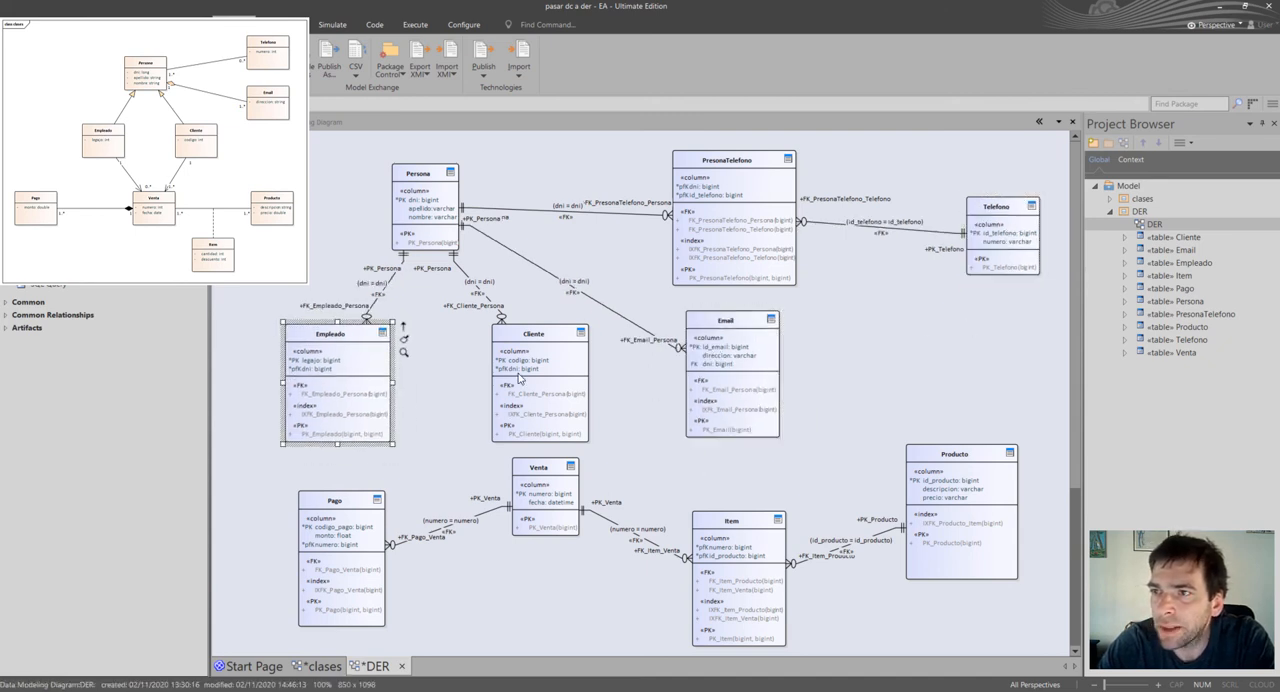
drag(517, 376, 504, 373)
drag(348, 338, 346, 331)
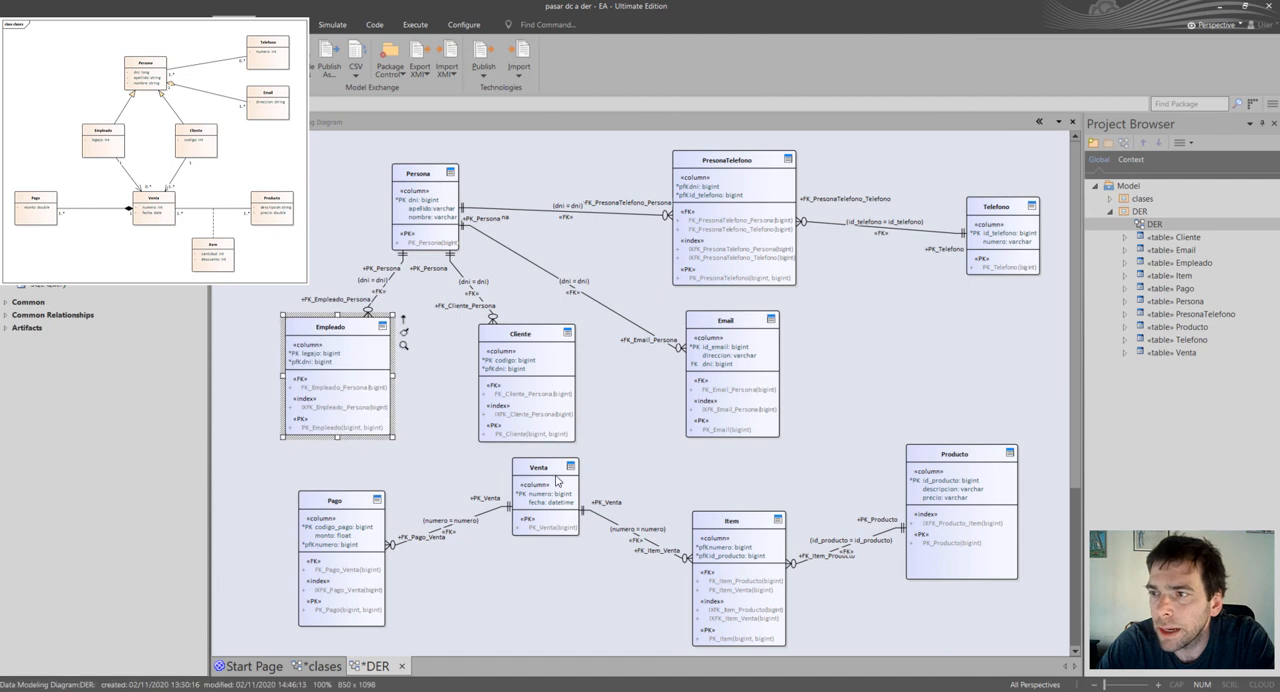
mouse_move(531, 485)
mouse_down()
mouse_move(536, 512)
mouse_move(530, 492)
mouse_up()
drag(751, 583, 758, 581)
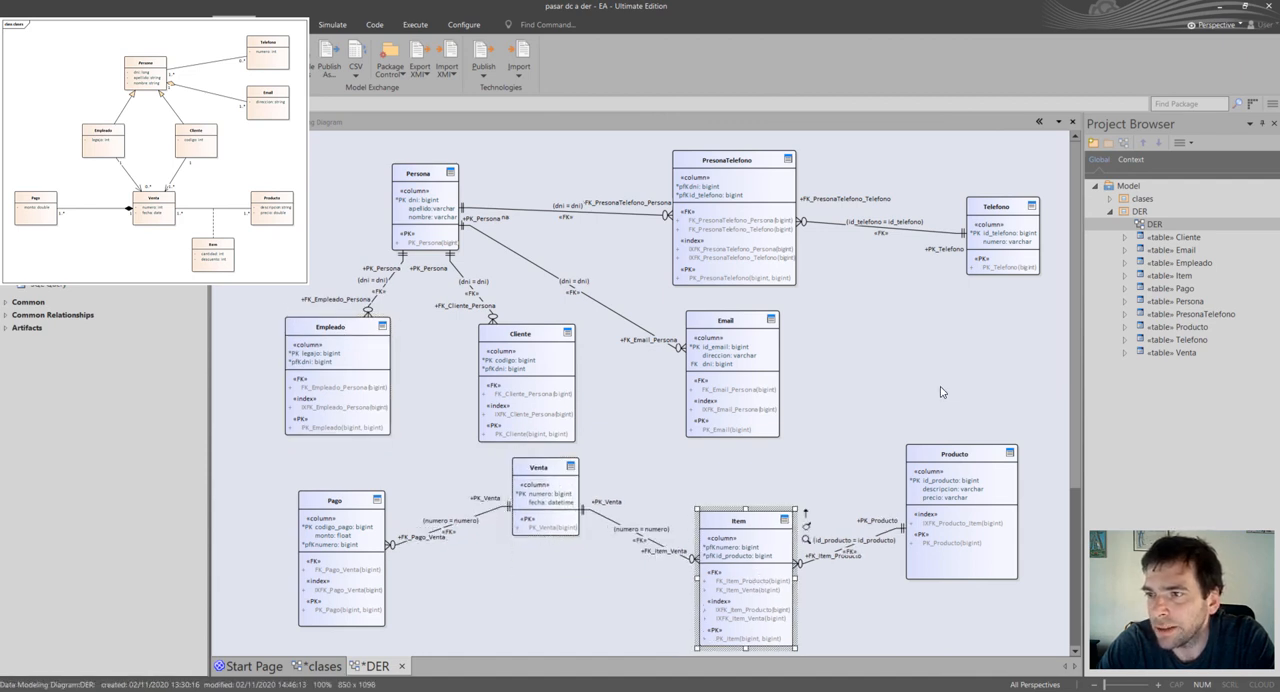
drag(528, 400, 528, 387)
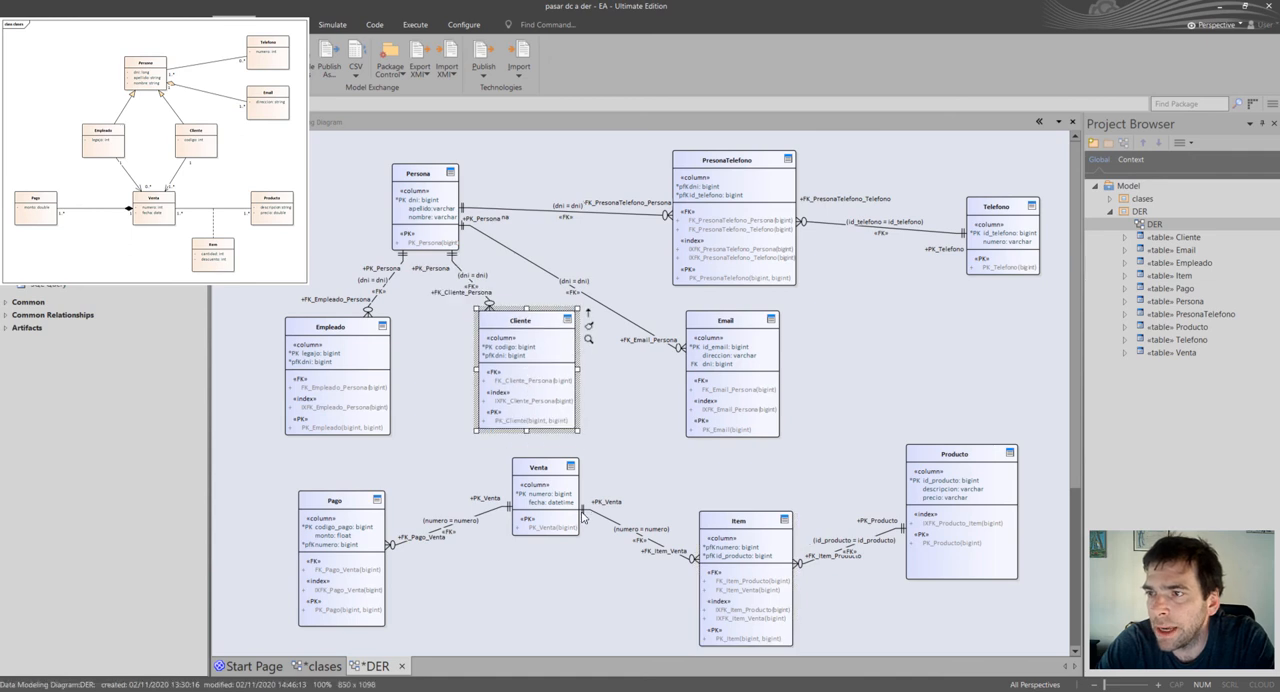
Move Venta and Pago down to leave more room below Empleado and Cliente.
click(530, 530)
drag(530, 530, 530, 531)
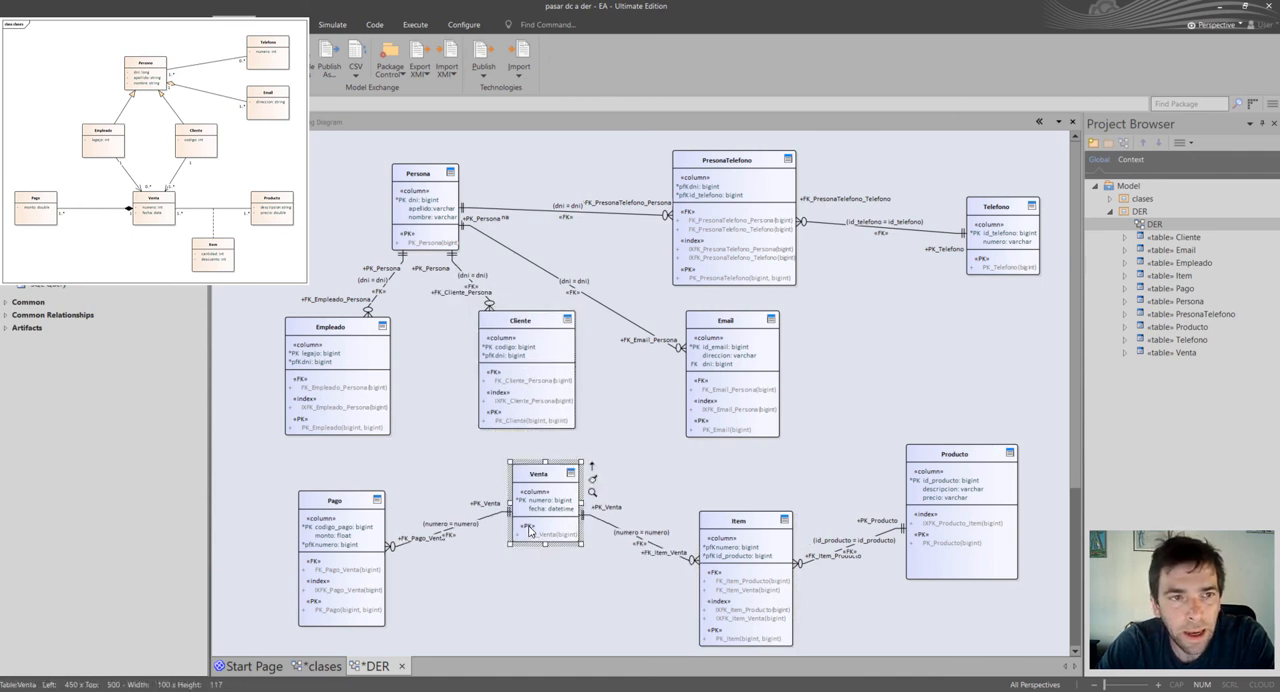
drag(533, 525, 533, 561)
click(318, 582)
drag(318, 582, 312, 612)
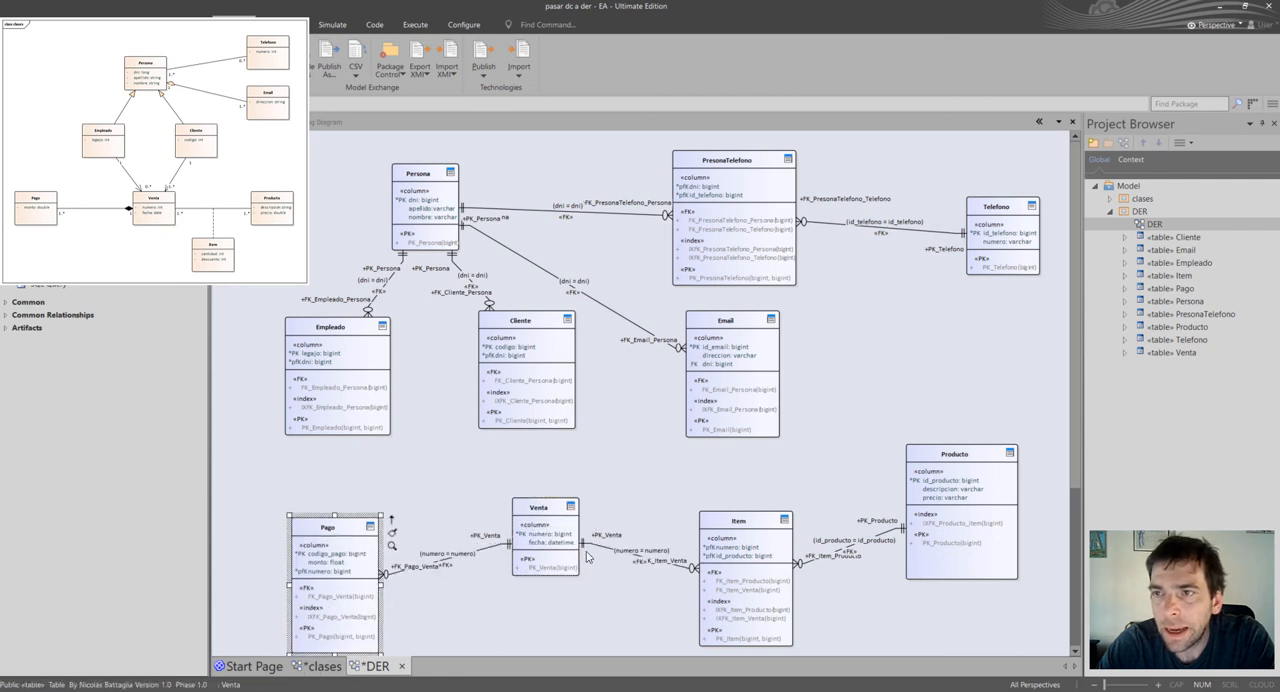
Add two new columns named codigo and legajo to the Venta table.
click(567, 558)
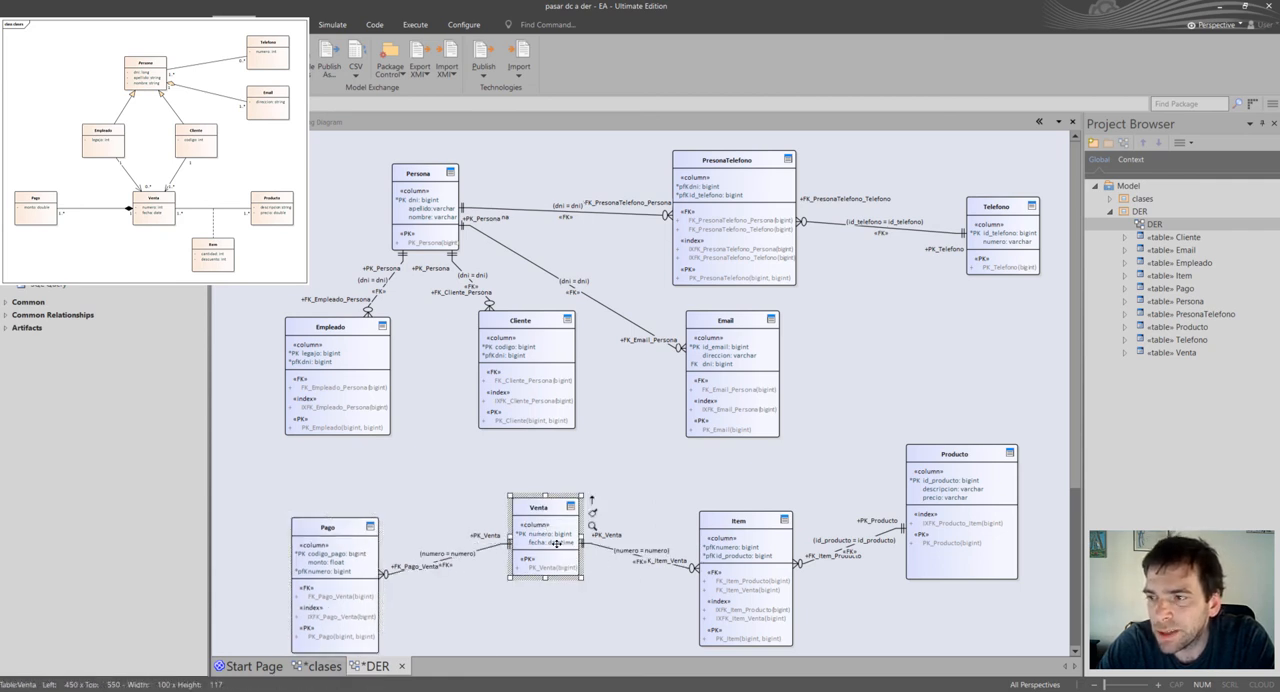
right_click(554, 517)
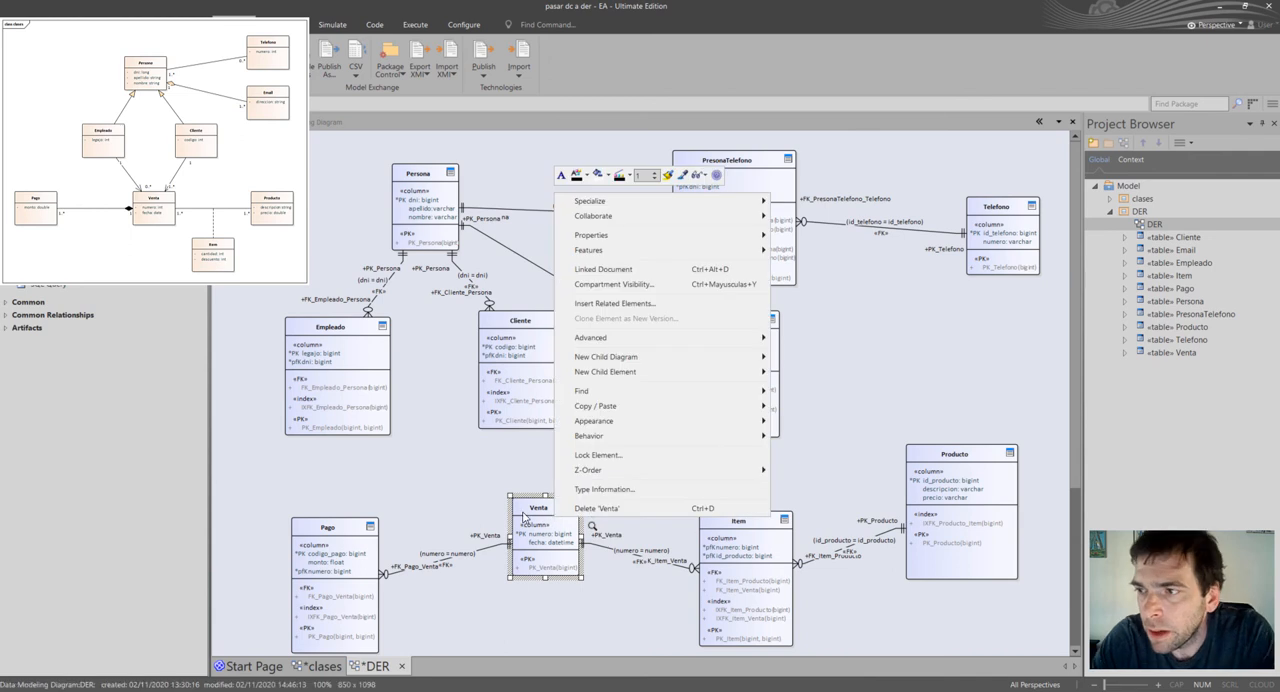
key(Escape)
double_click(522, 511)
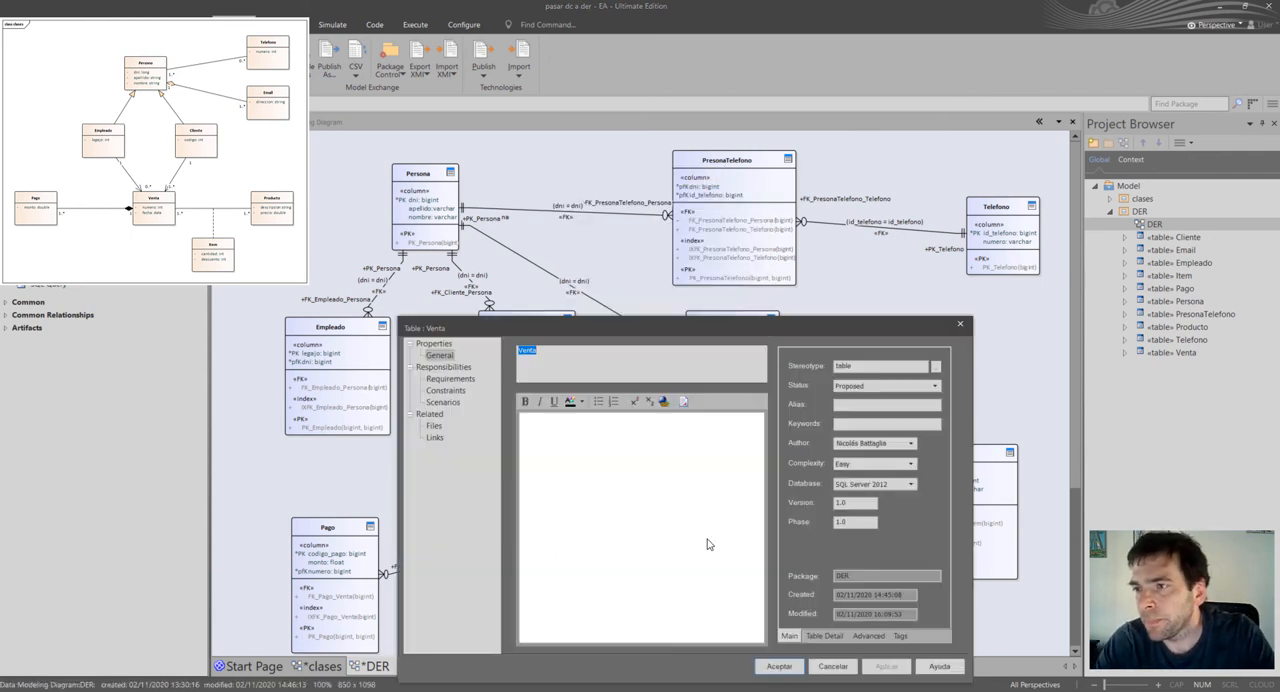
click(824, 636)
click(903, 427)
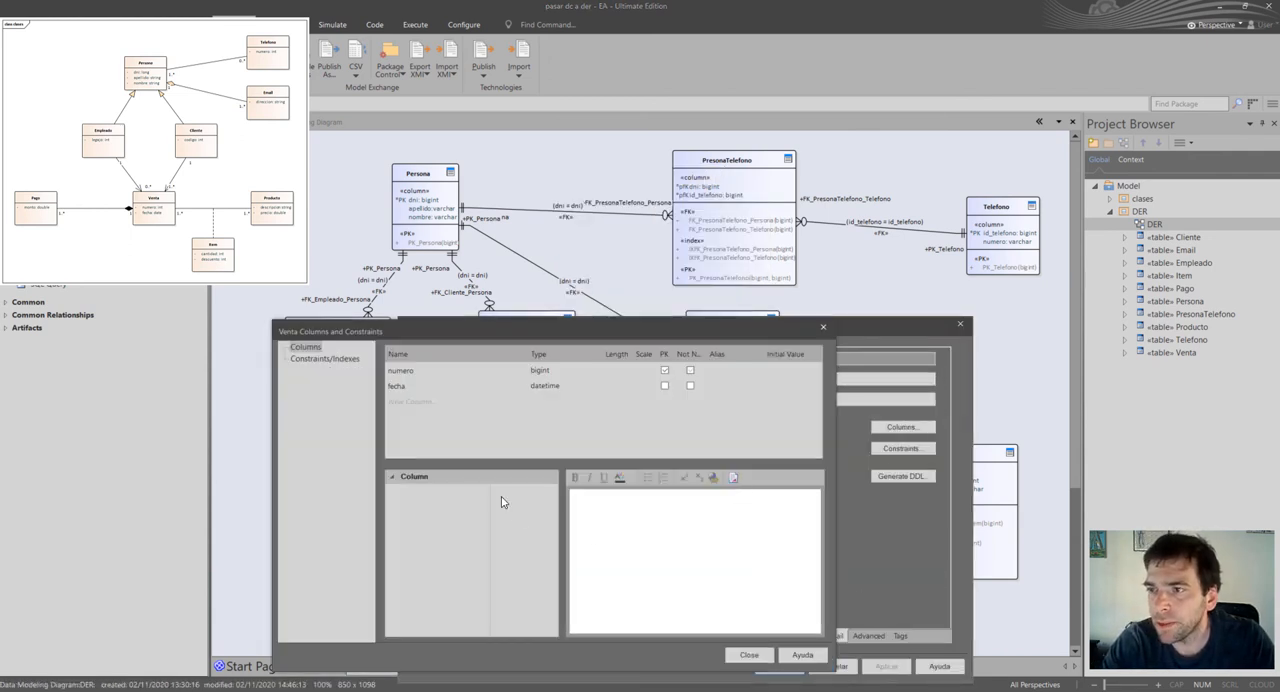
click(425, 401)
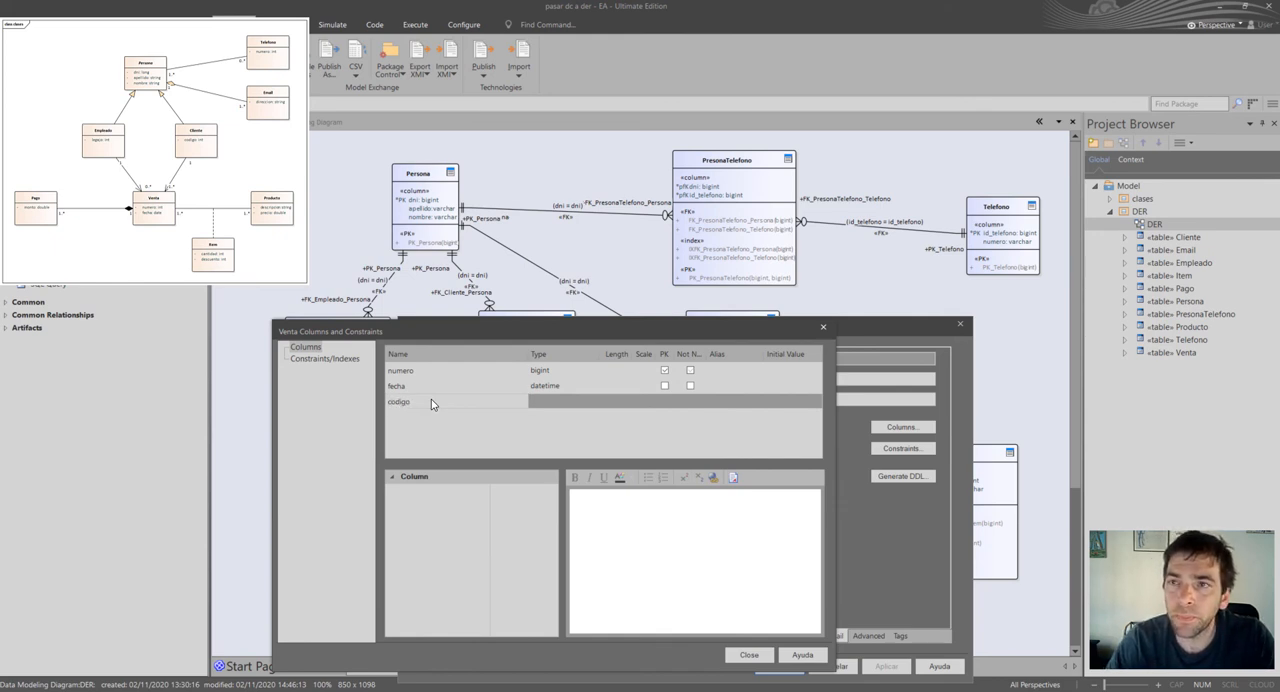
text(codigo)
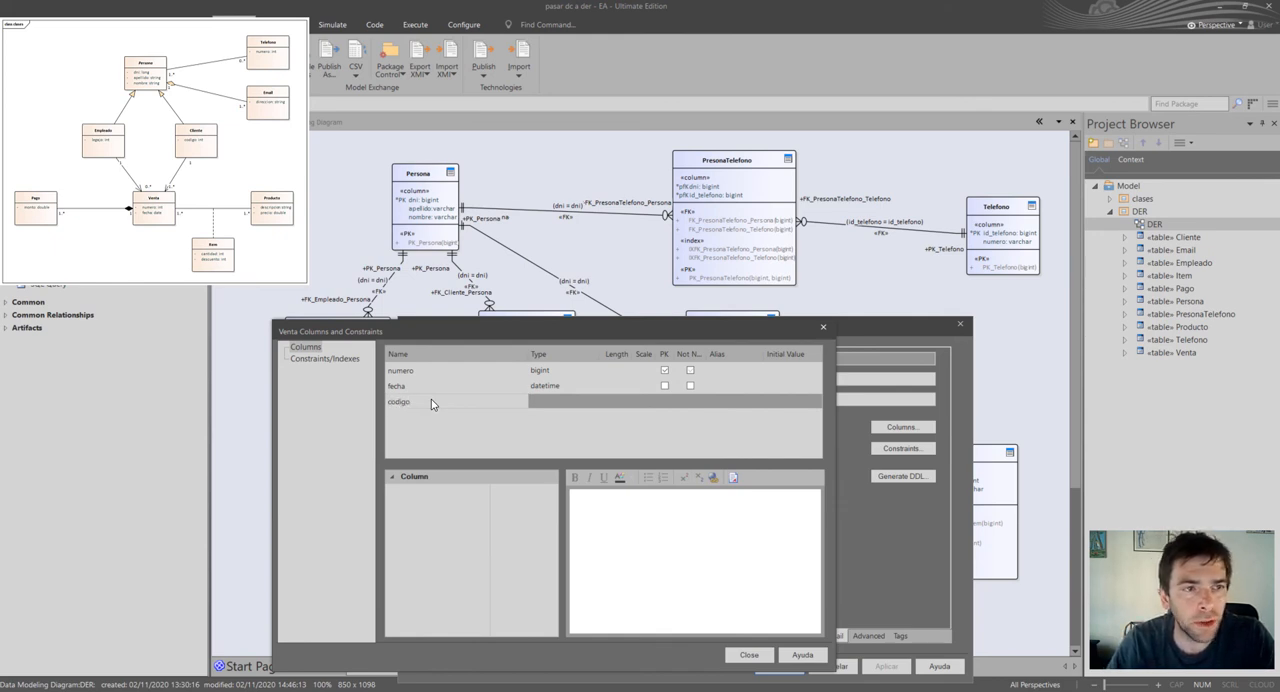
key(Return)
text(lega)
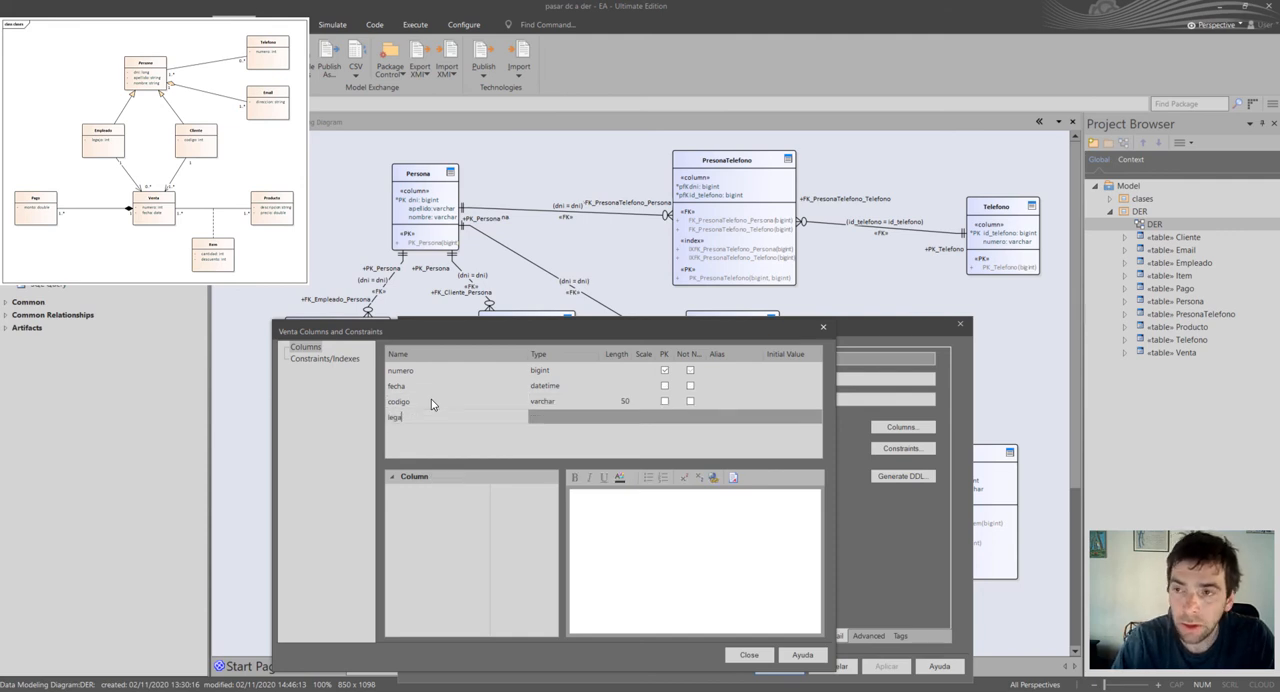
text(jo)
key(Return)
Set the type of Venta's codigo and legajo columns to bigint and accept the table properties.
click(587, 401)
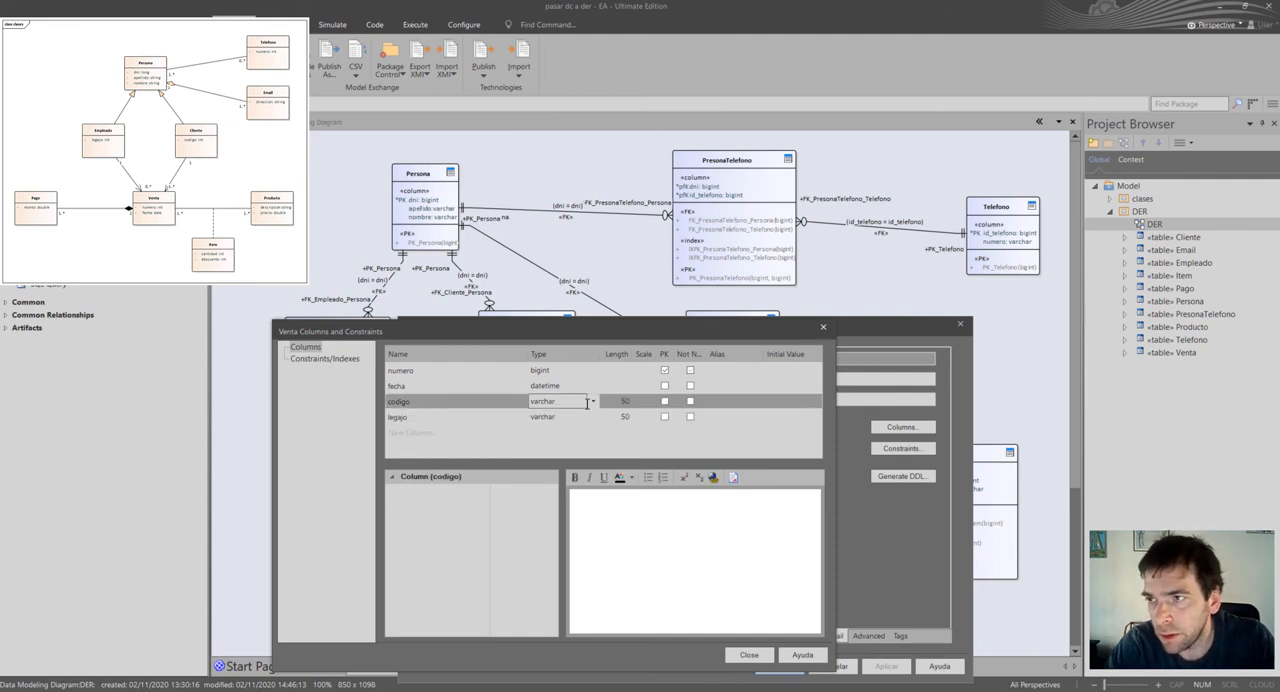
click(592, 401)
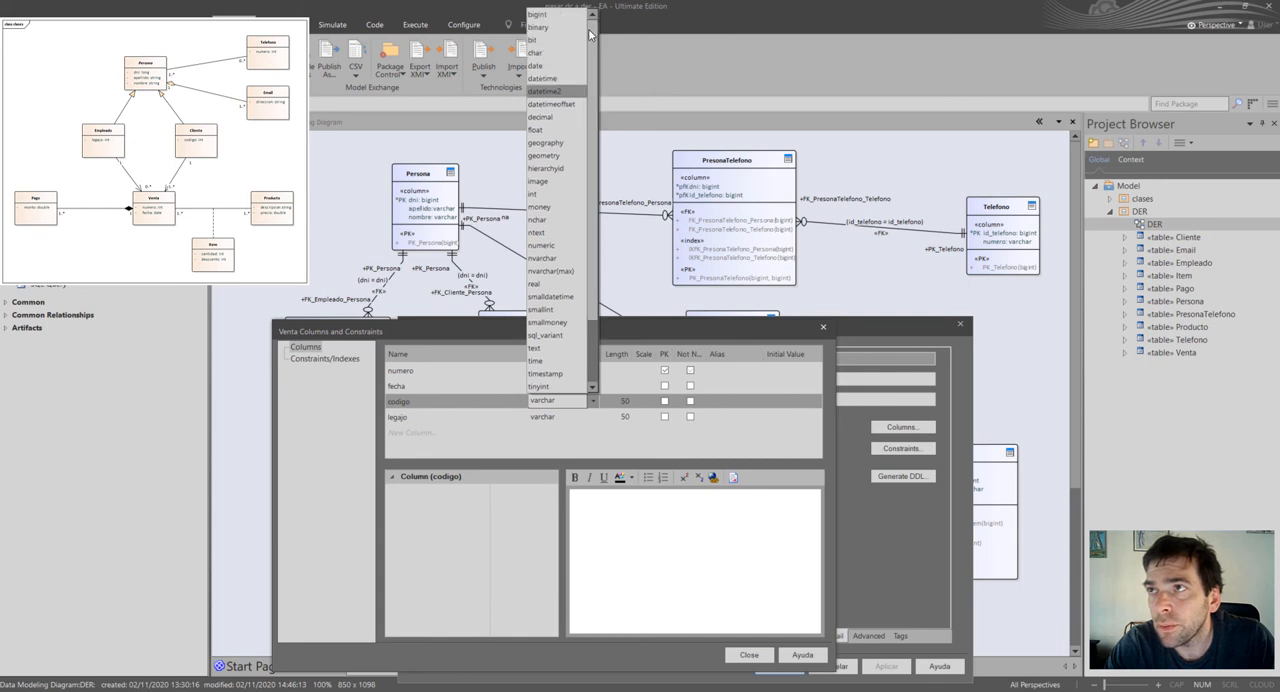
click(545, 14)
click(592, 416)
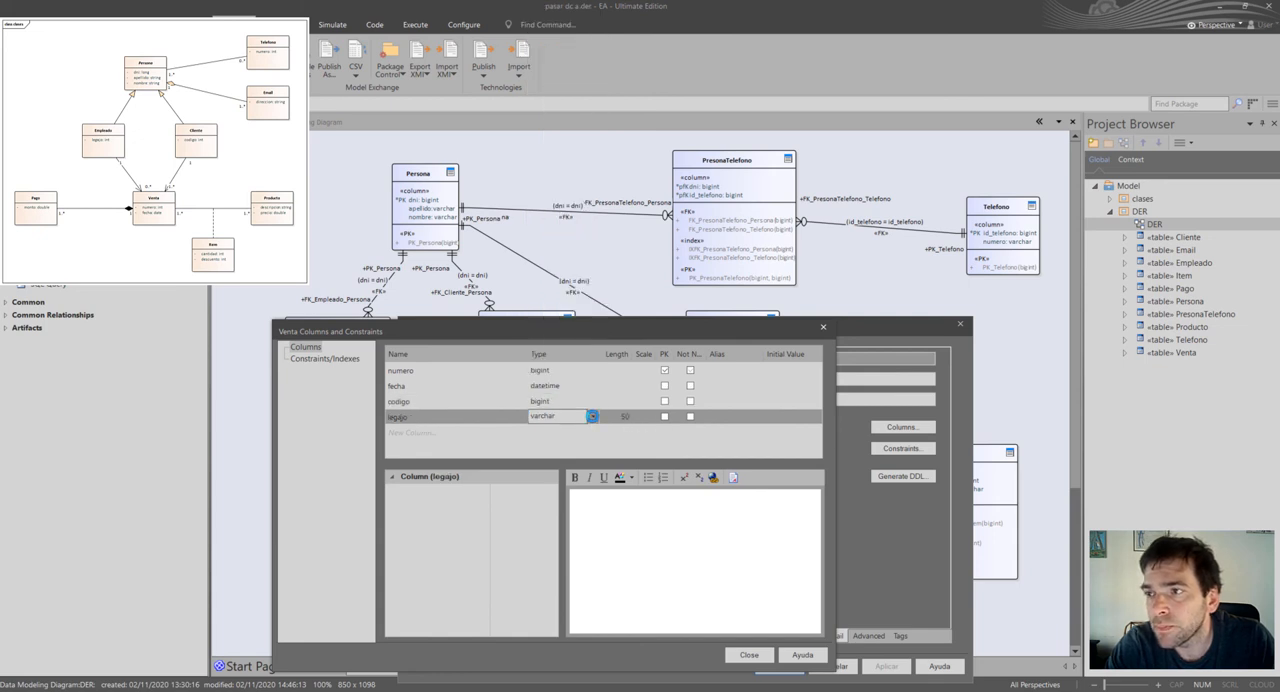
click(548, 30)
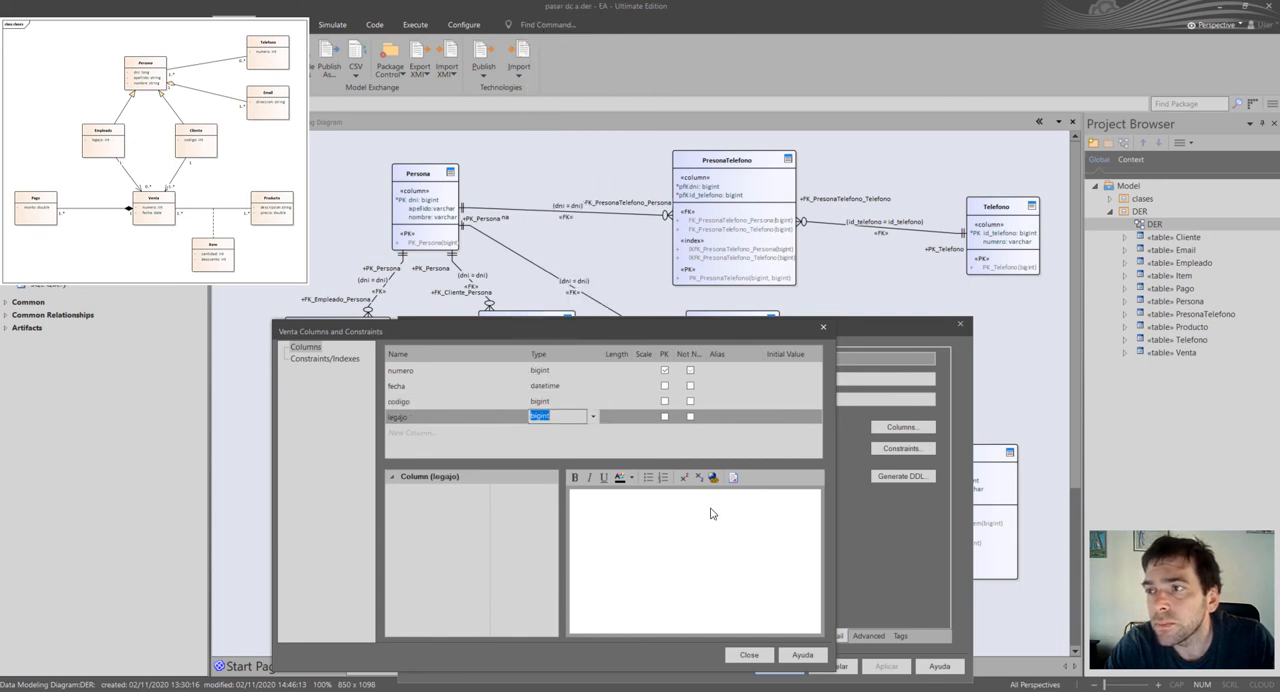
click(766, 658)
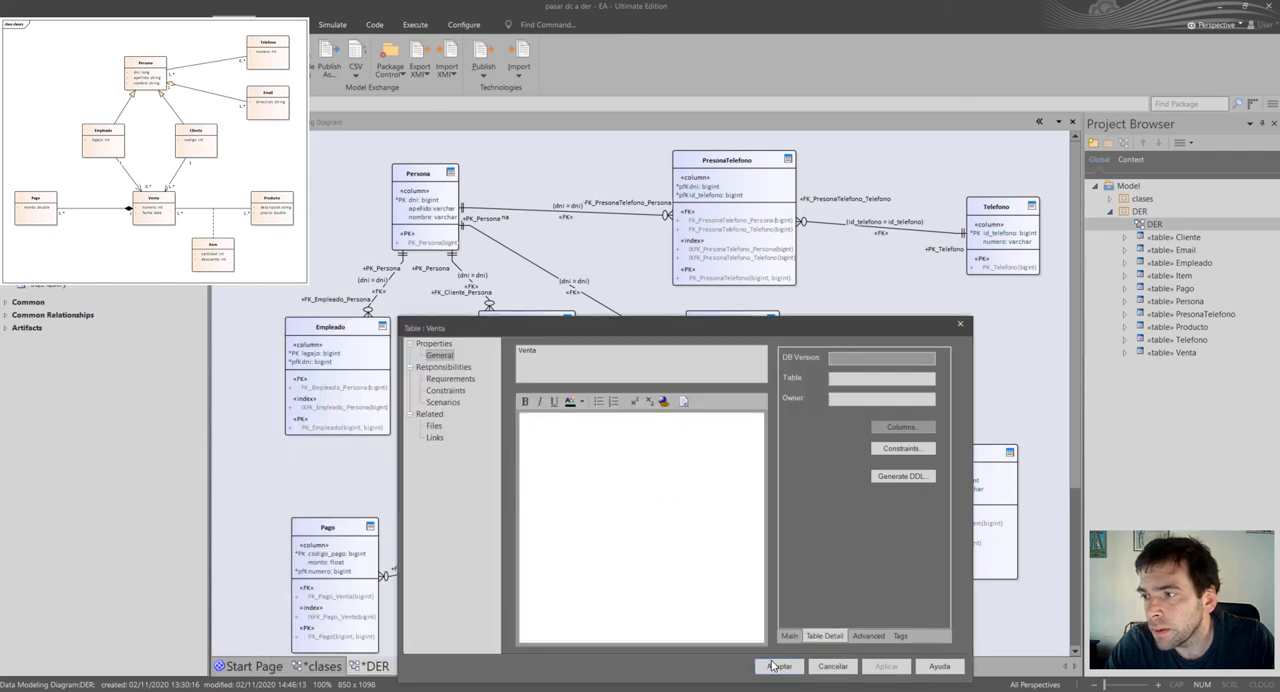
click(780, 667)
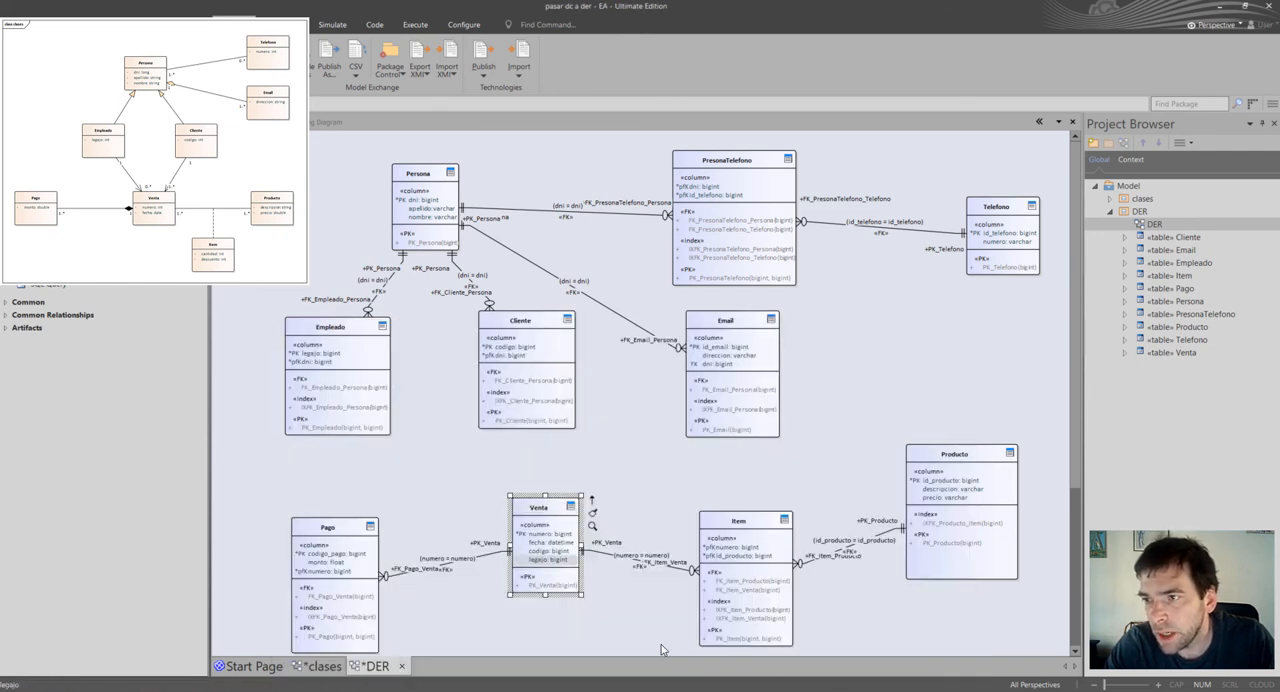
Try to connect Venta to Empleado with an association, cancel the foreign key setup and delete the connector.
click(615, 597)
click(543, 522)
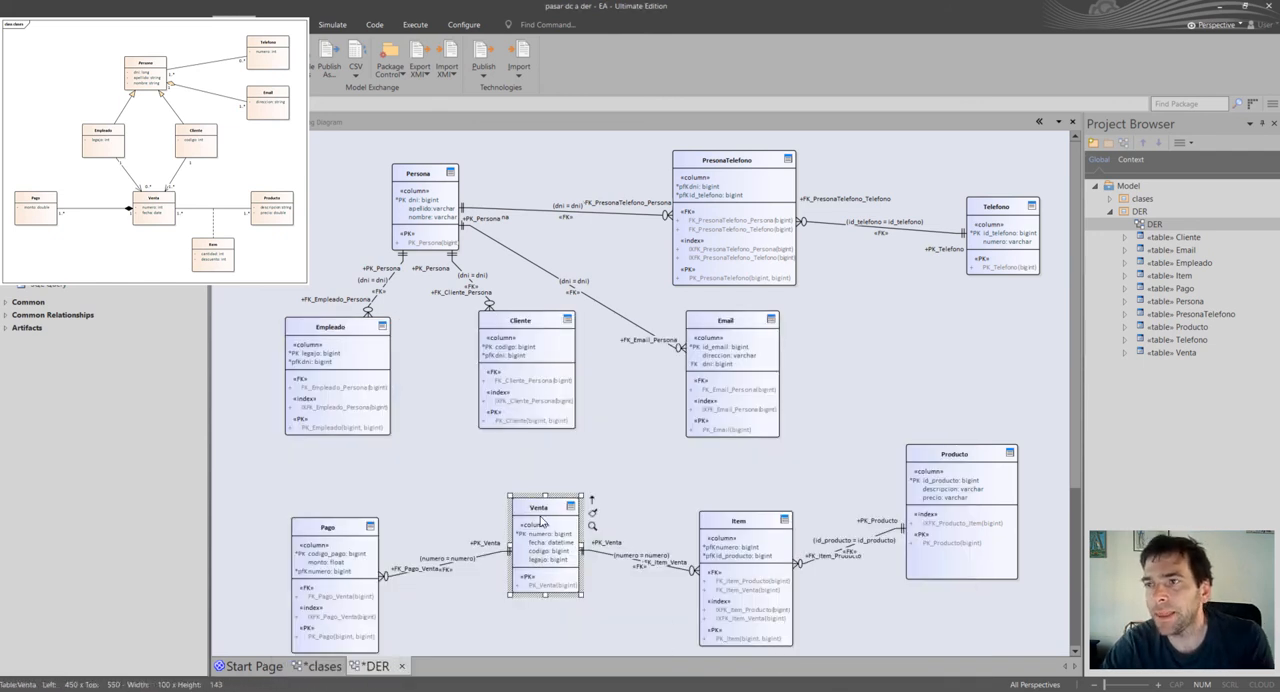
click(370, 410)
click(575, 517)
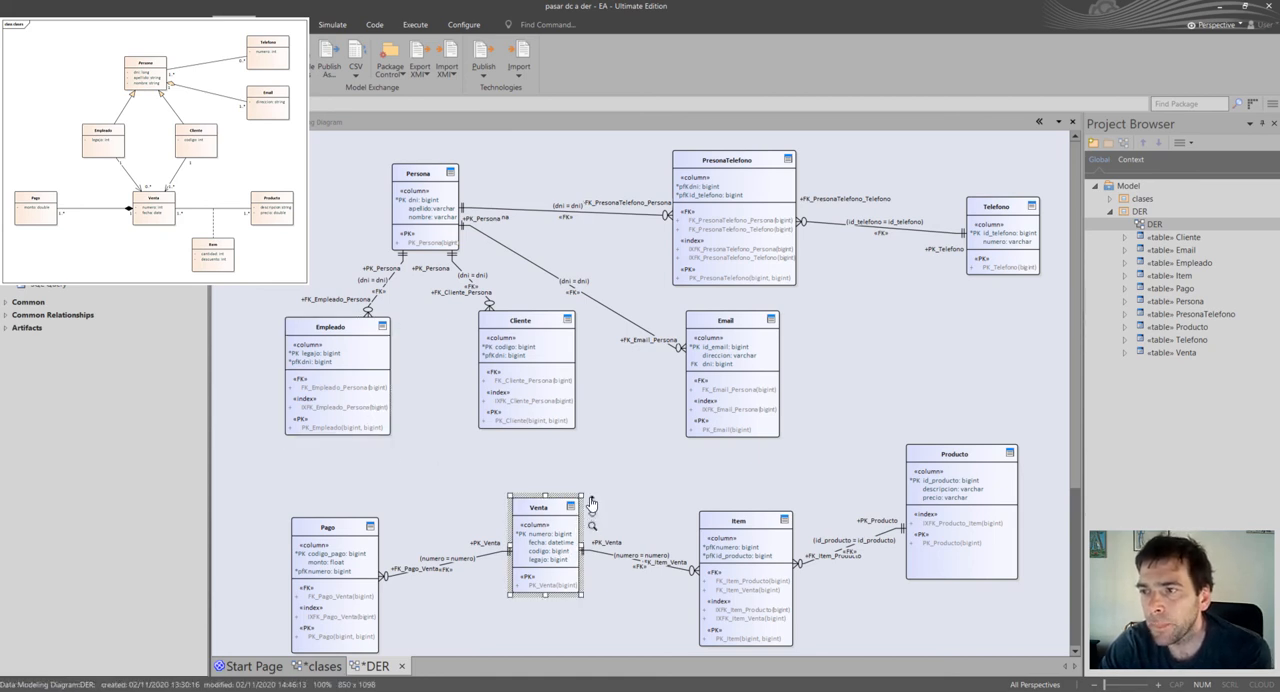
drag(591, 499, 350, 393)
click(368, 399)
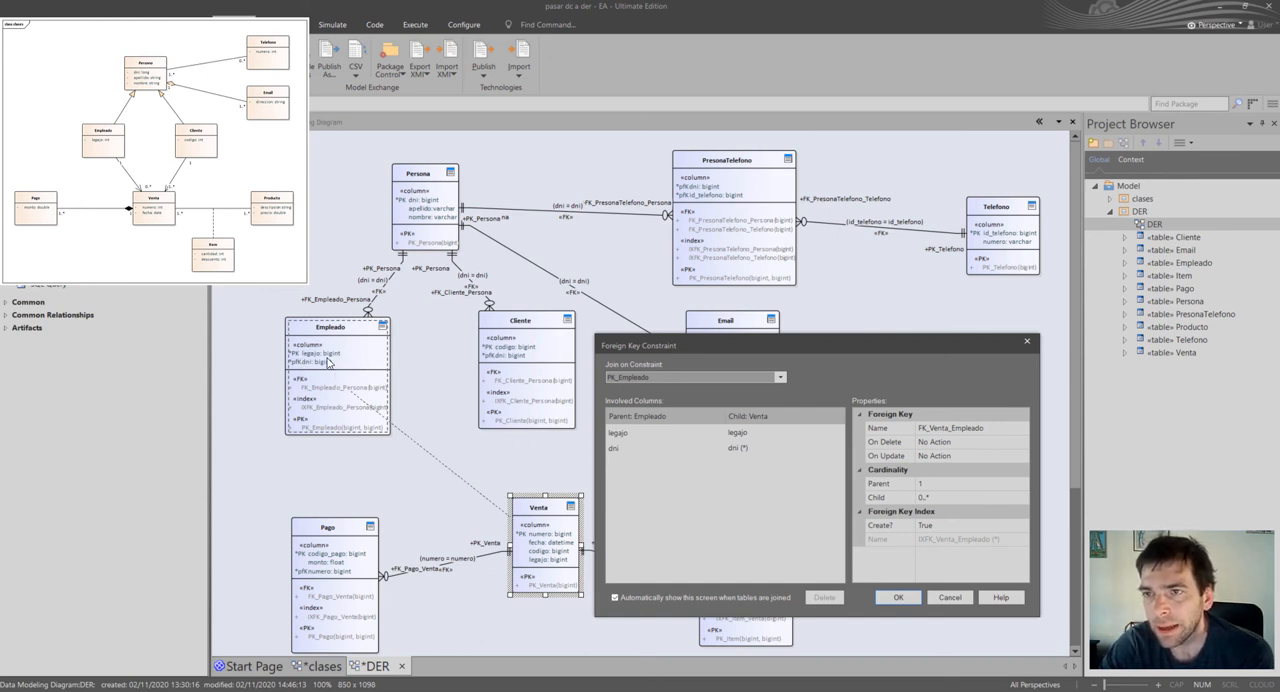
click(945, 597)
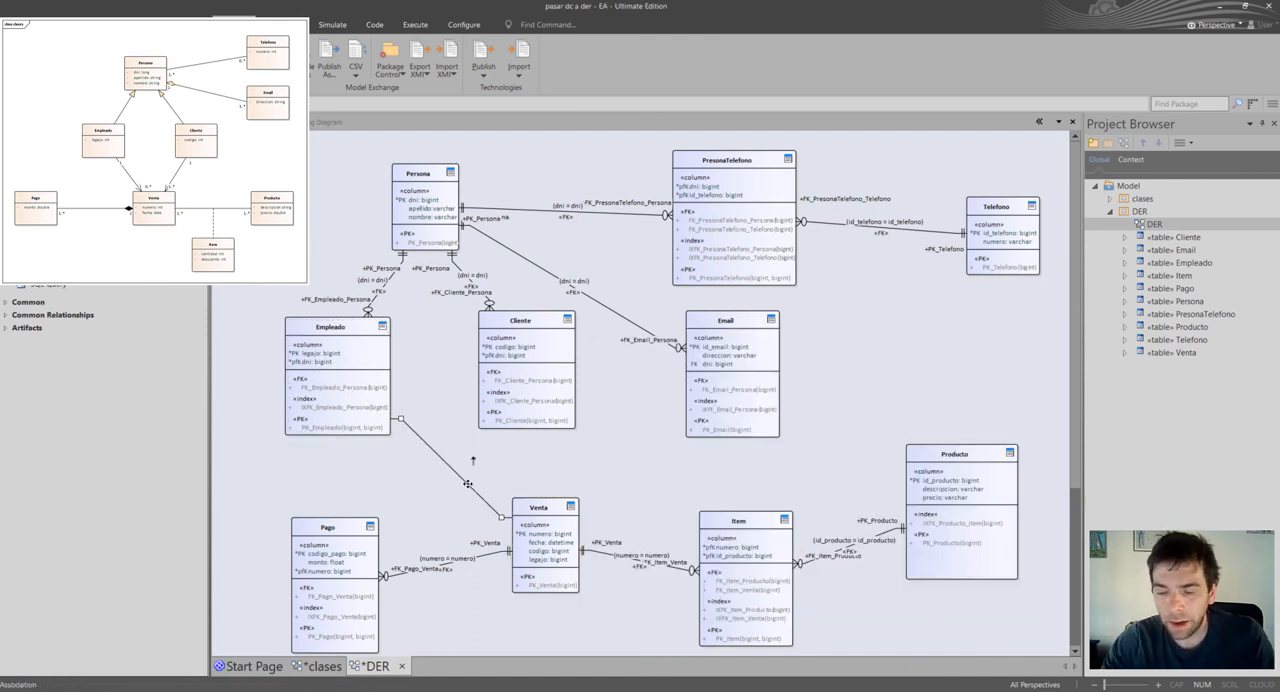
key(Delete)
key(Return)
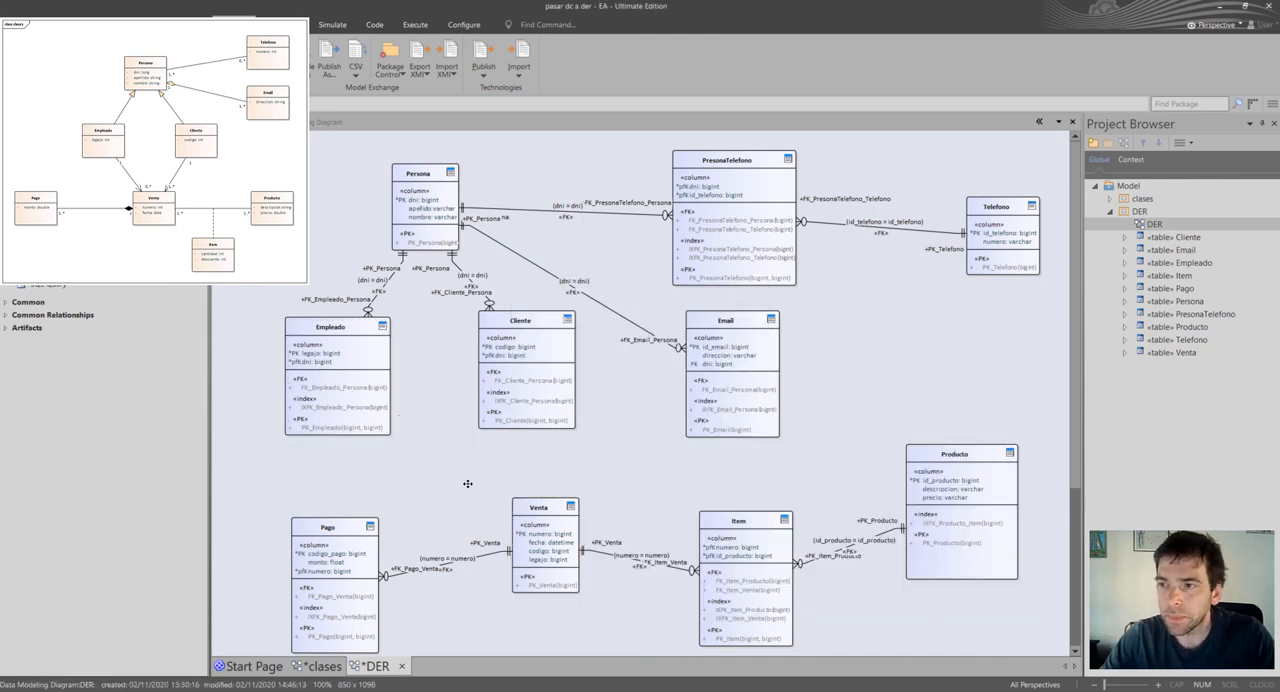
Add two new columns named dni_empleado and dni_cliente to the Venta table.
click(548, 561)
double_click(548, 561)
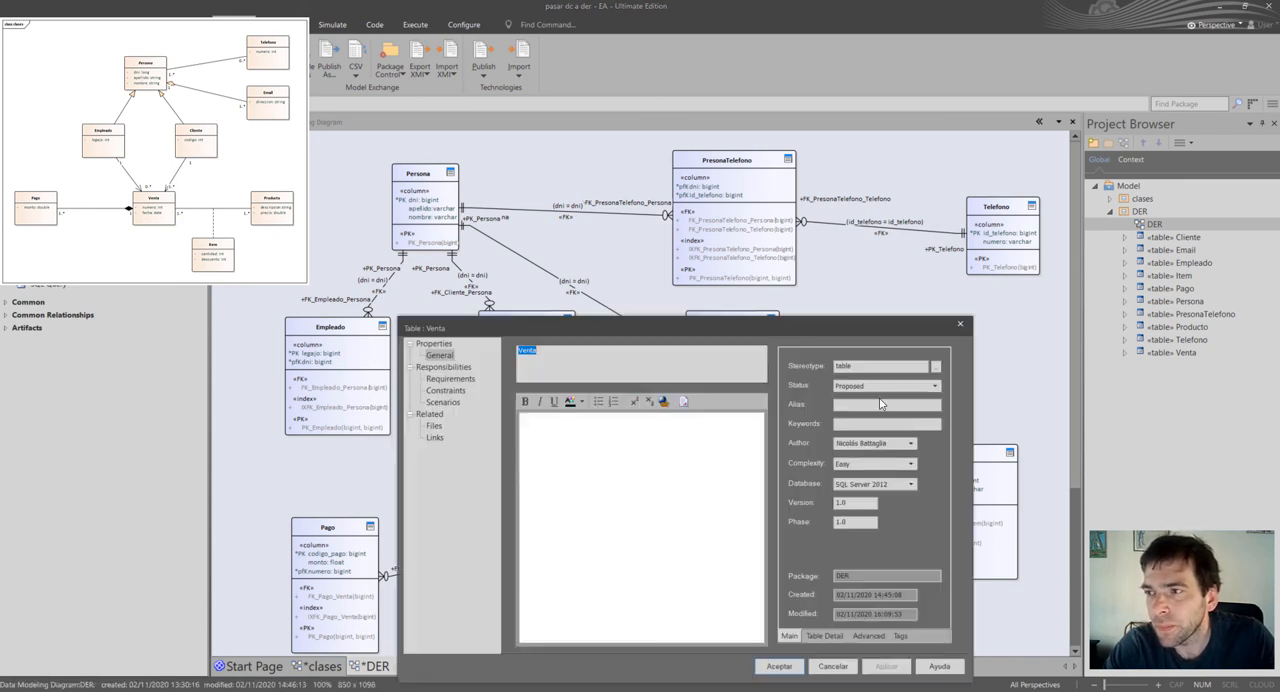
click(822, 636)
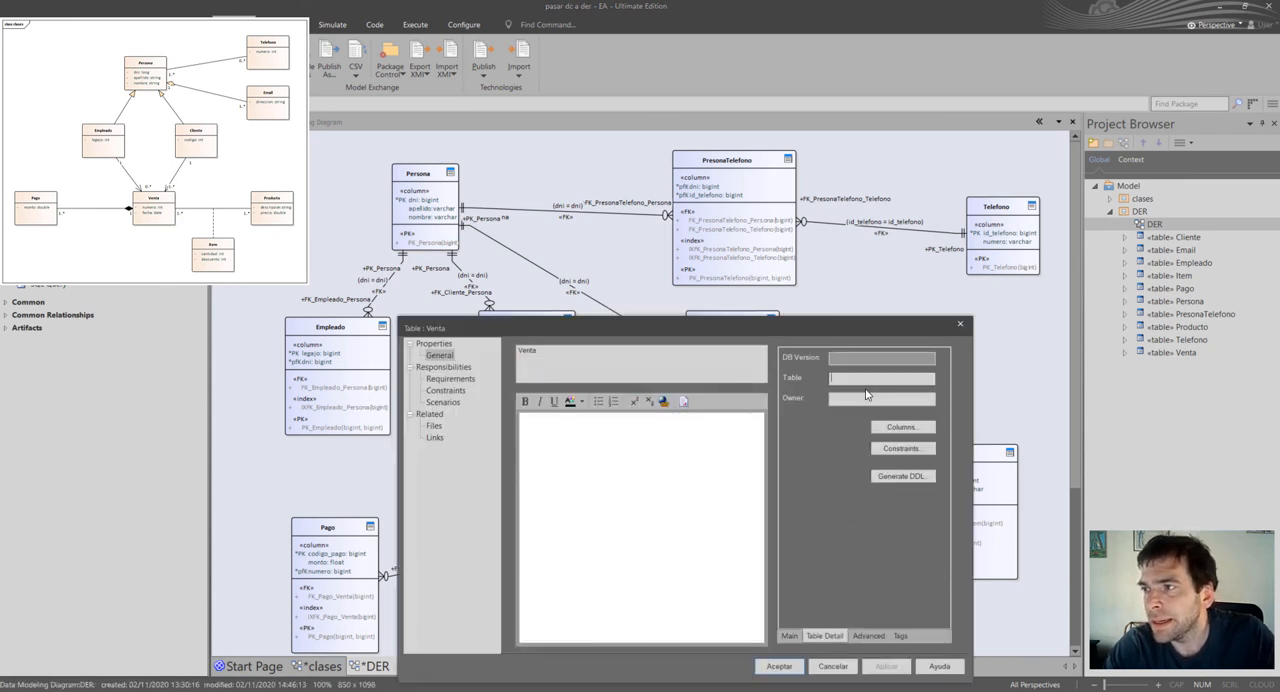
click(890, 428)
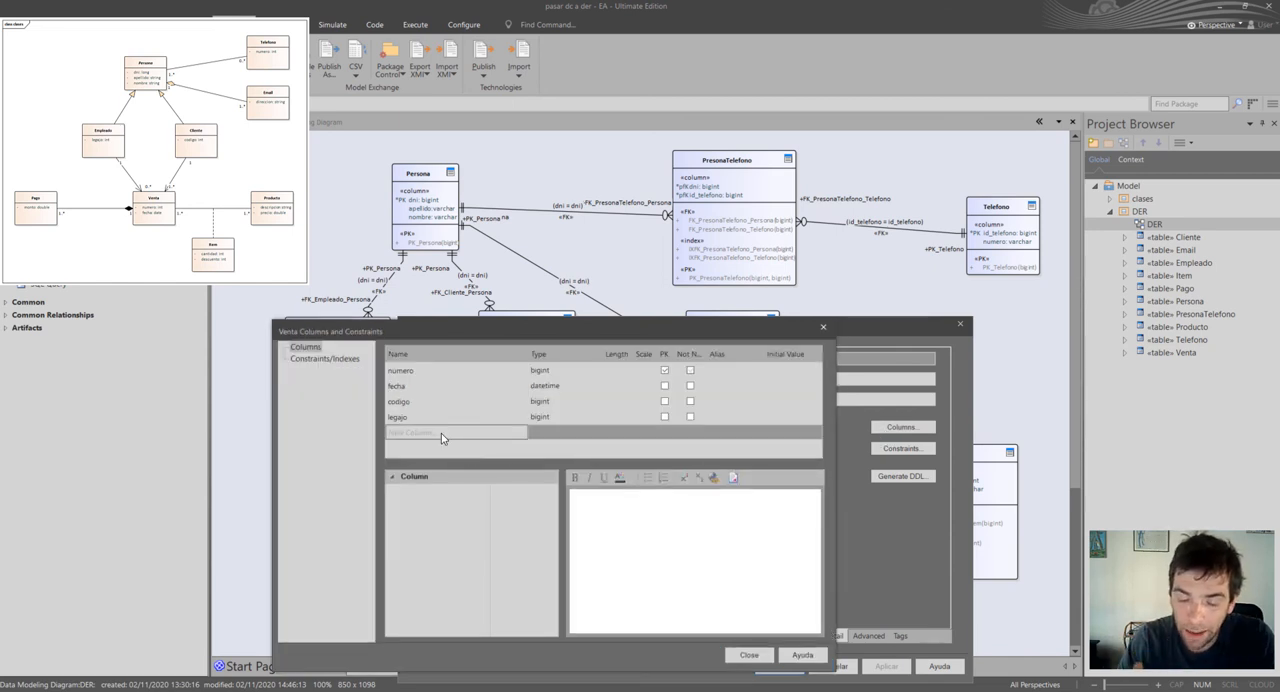
text(dni)
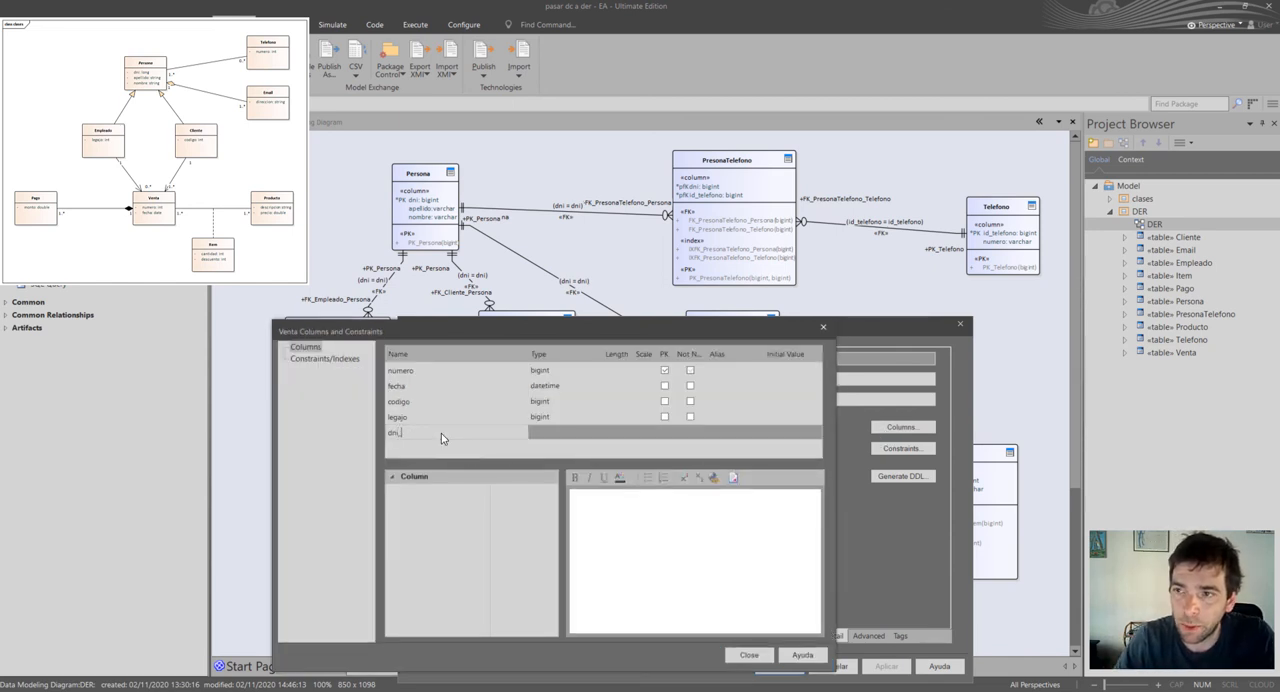
text(_emp)
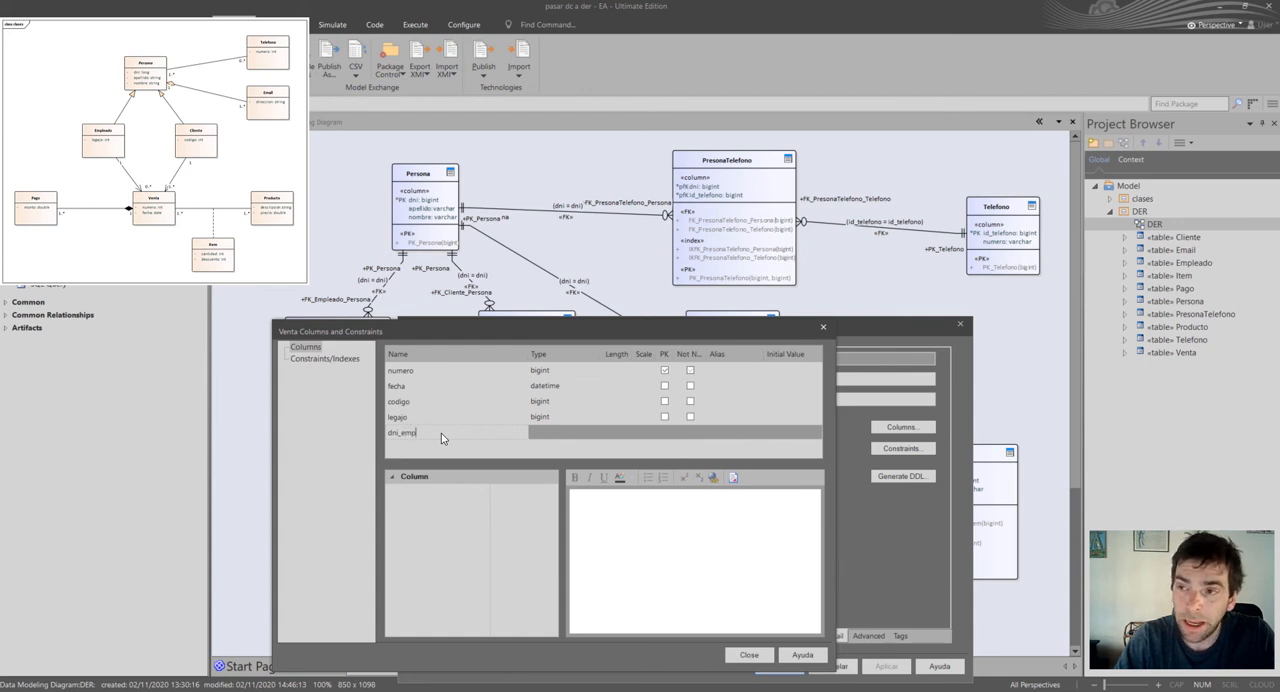
text(leado)
key(Return)
text(dni)
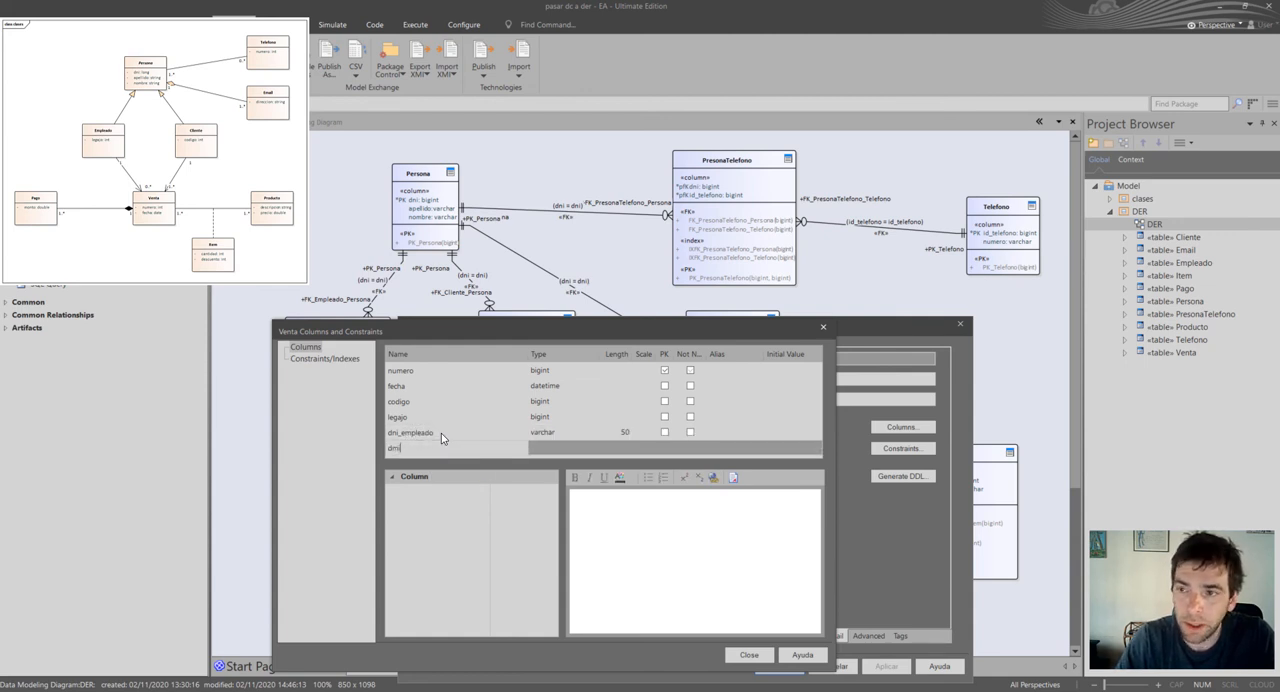
text(_cliente)
key(Return)
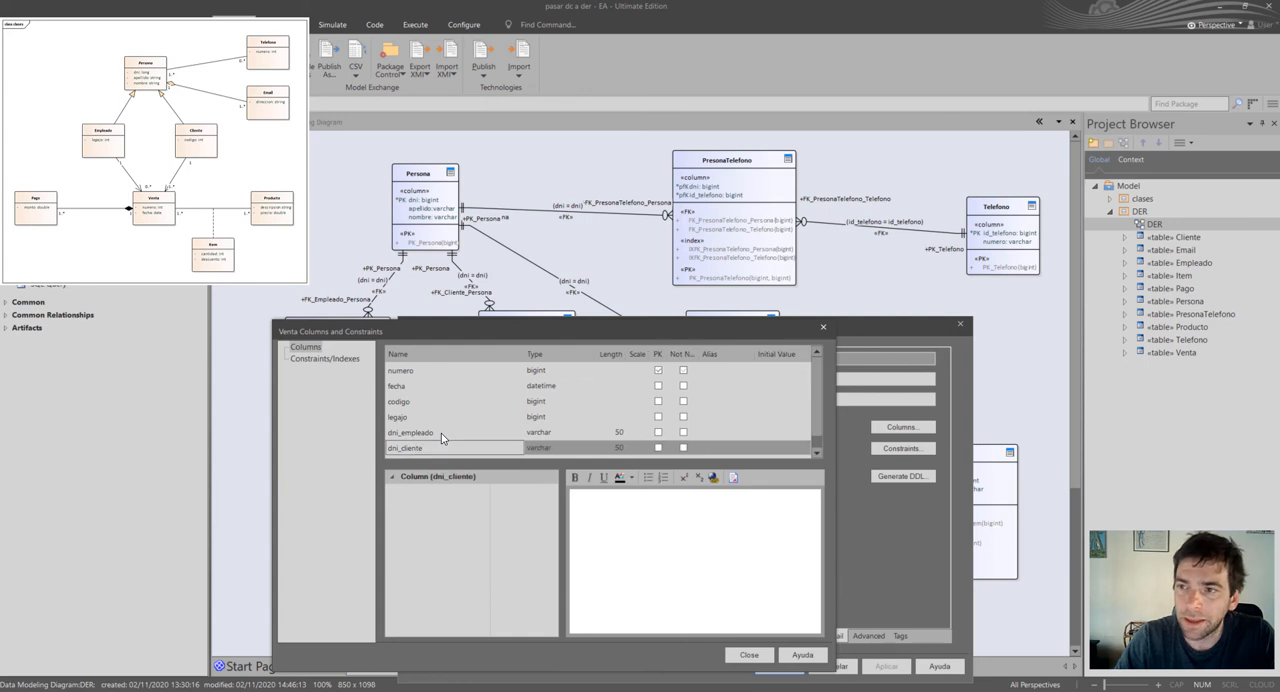
Set the type of Venta's dni_empleado and dni_cliente columns to bigint and accept the table properties.
click(540, 432)
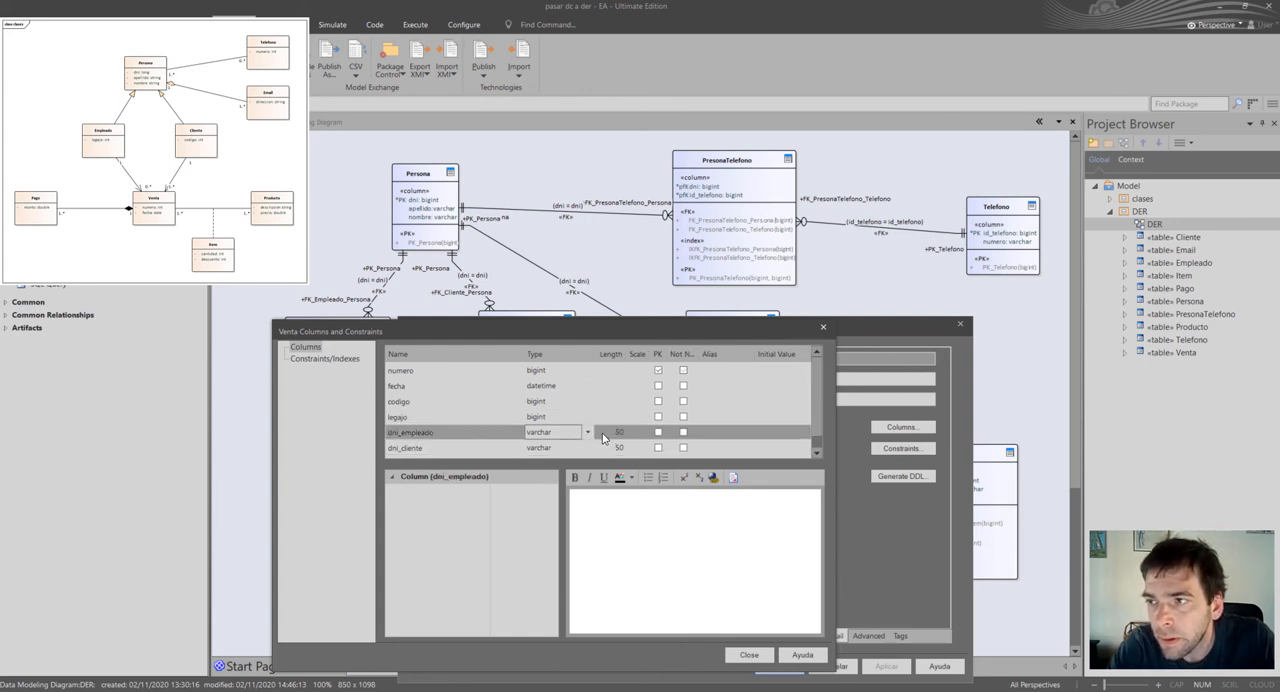
click(590, 432)
click(589, 45)
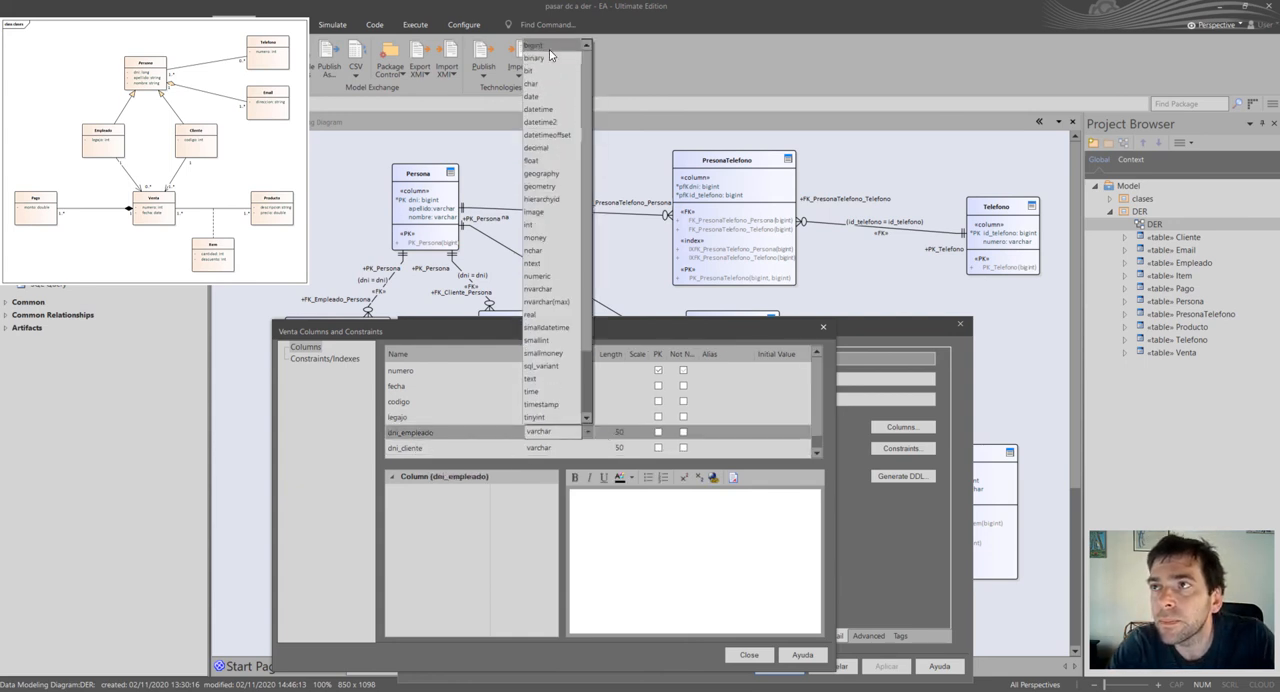
click(565, 45)
click(591, 448)
click(591, 448)
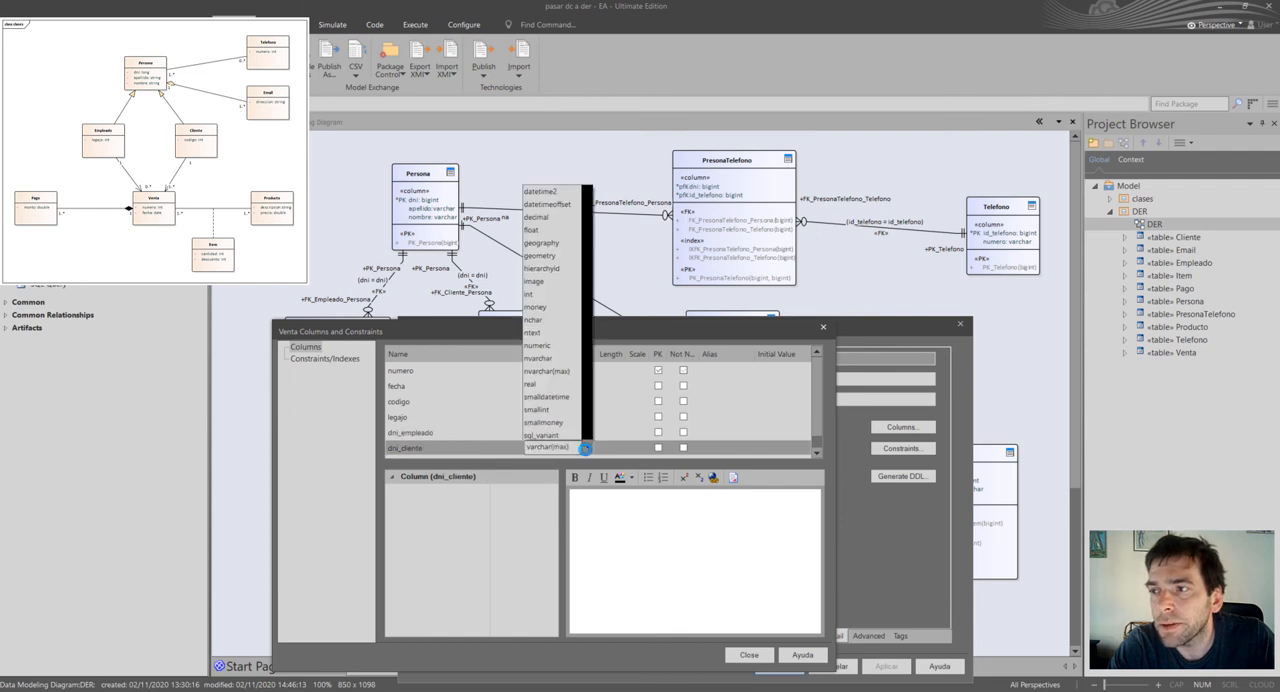
drag(593, 124, 580, 86)
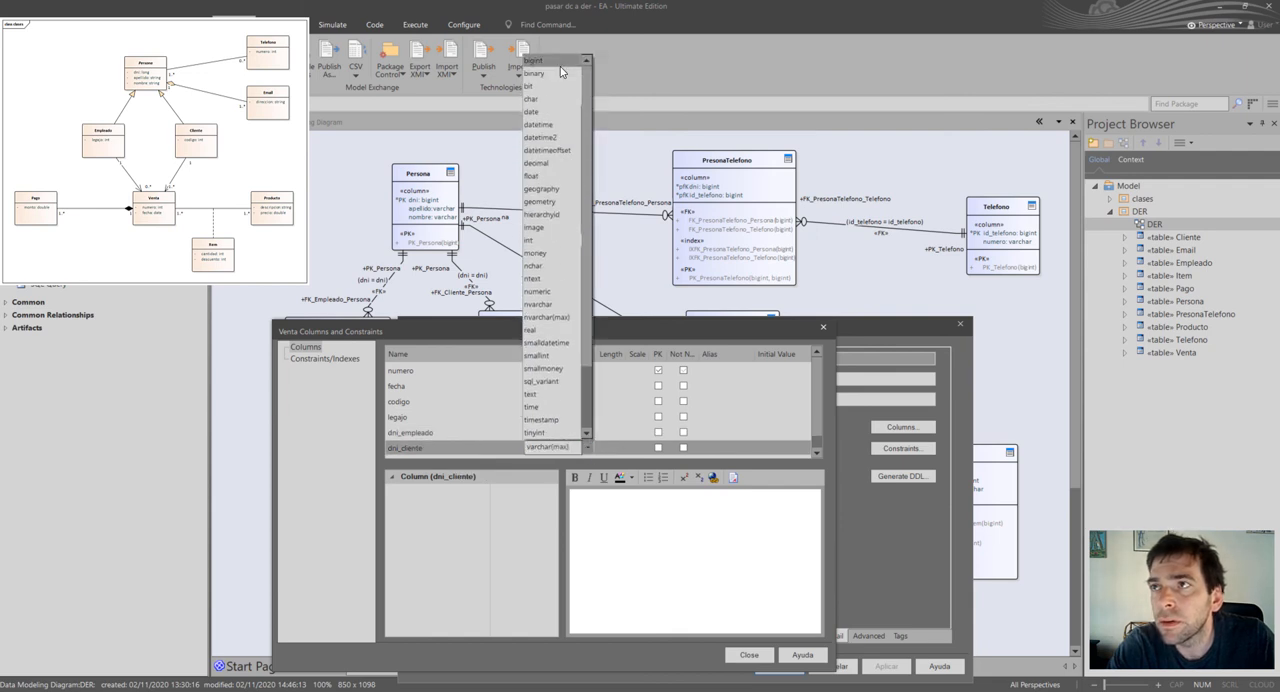
click(560, 64)
click(749, 655)
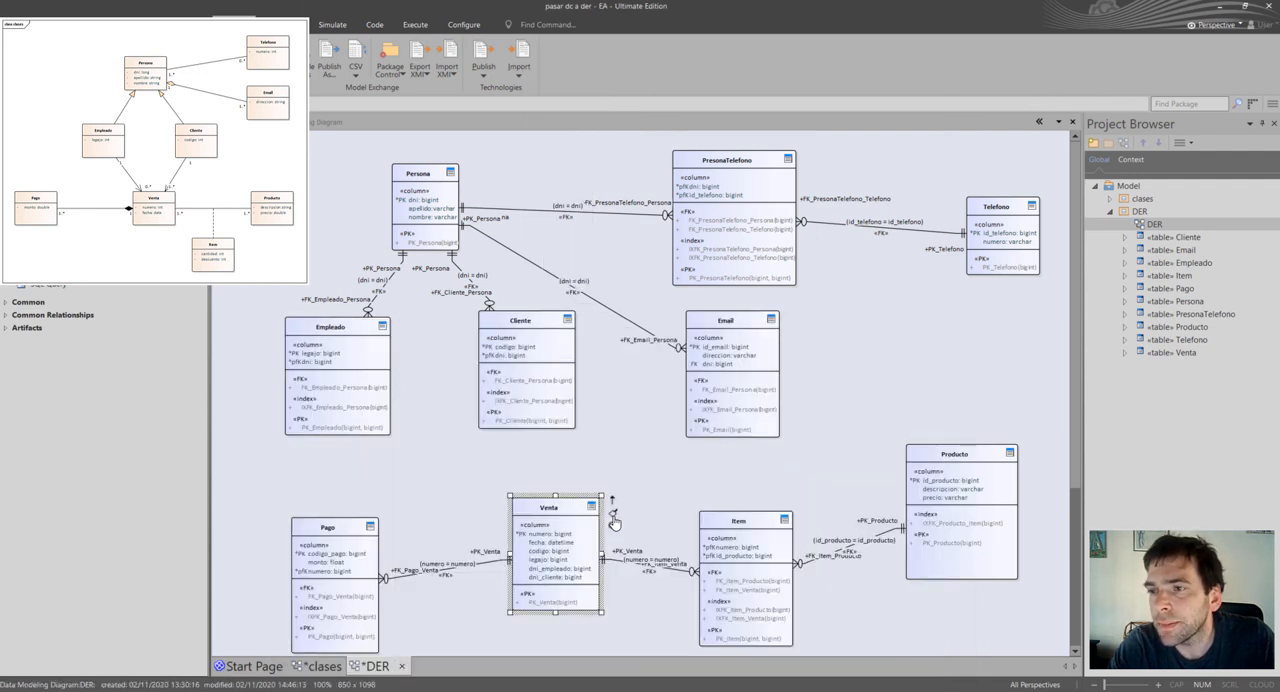
click(779, 666)
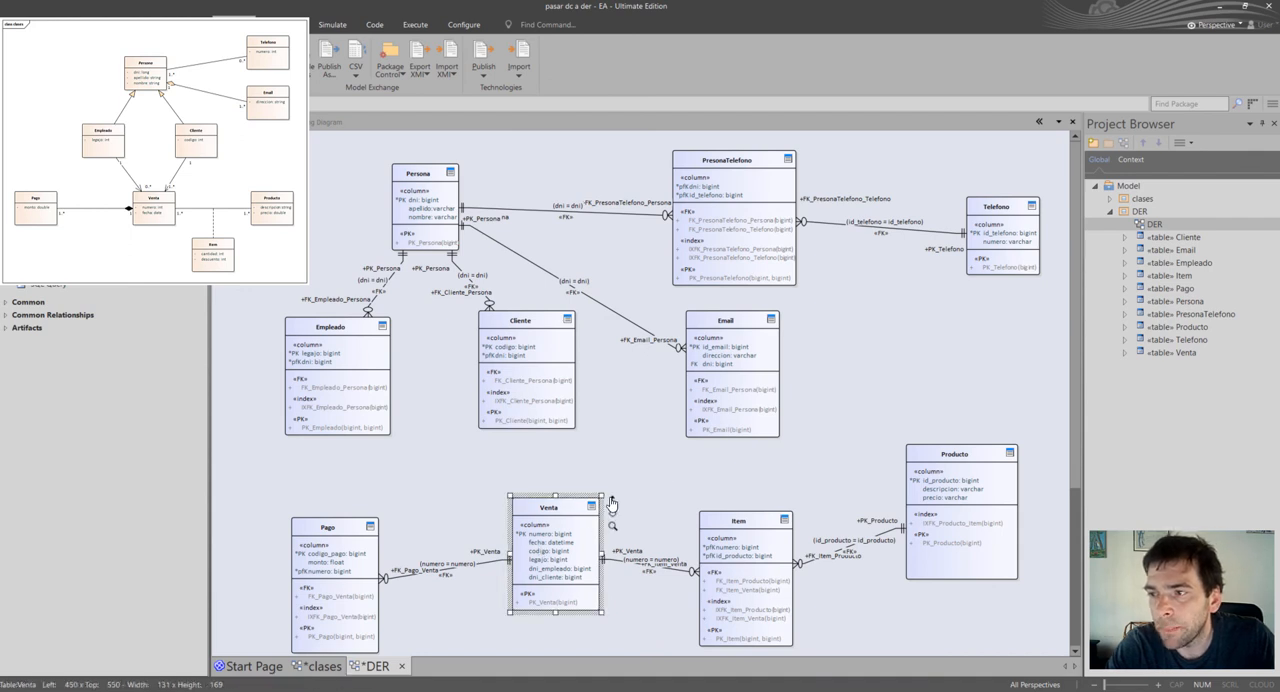
Associate Venta with Empleado through a foreign key mapping dni to dni_empleado, and shift Pago and Empleado slightly left.
drag(612, 499, 342, 370)
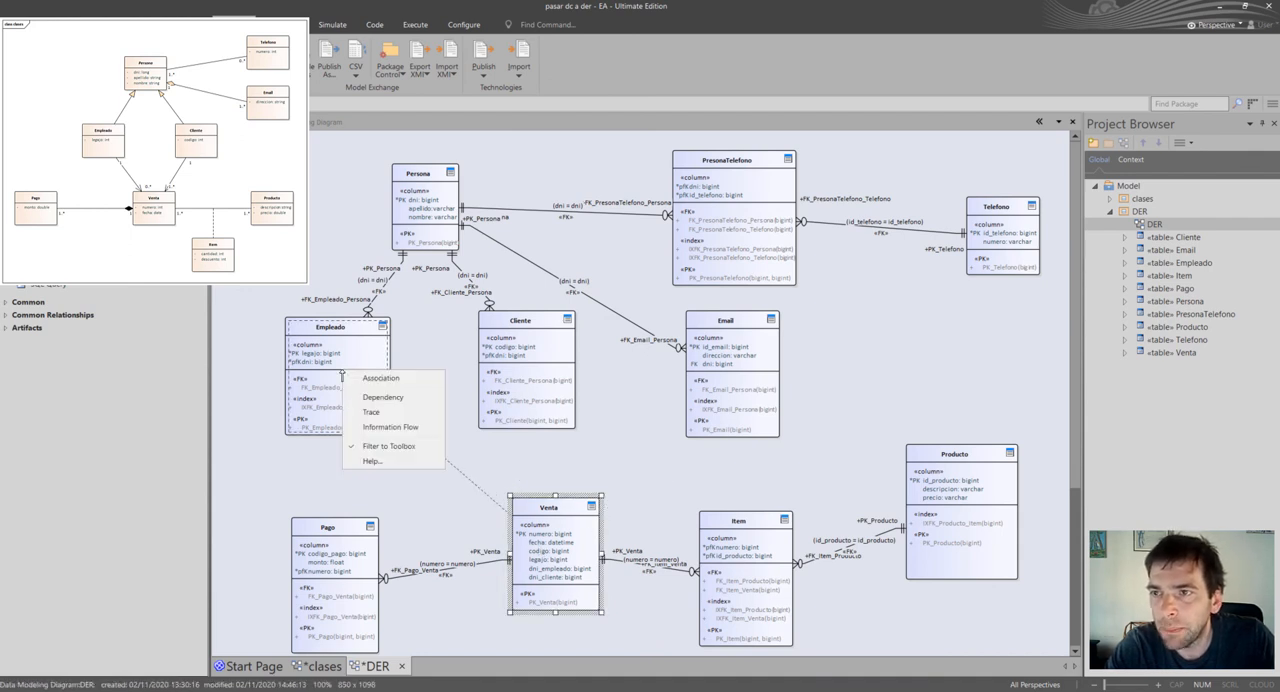
click(387, 378)
click(824, 448)
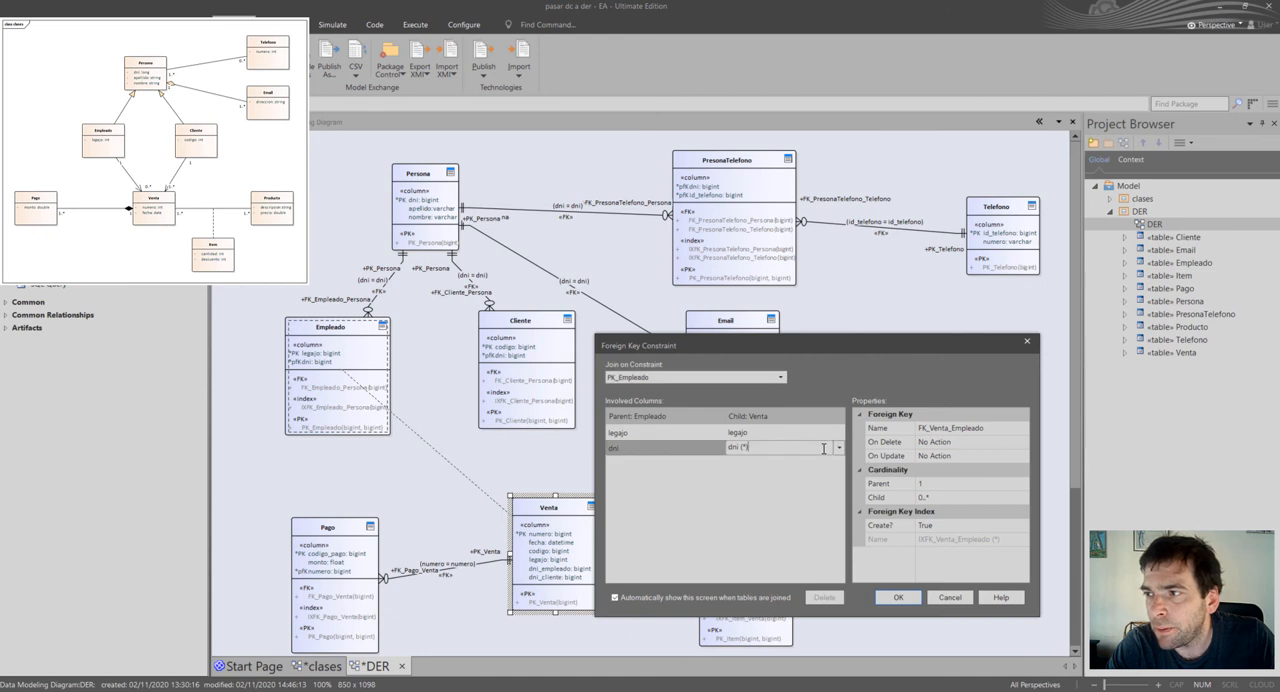
click(838, 449)
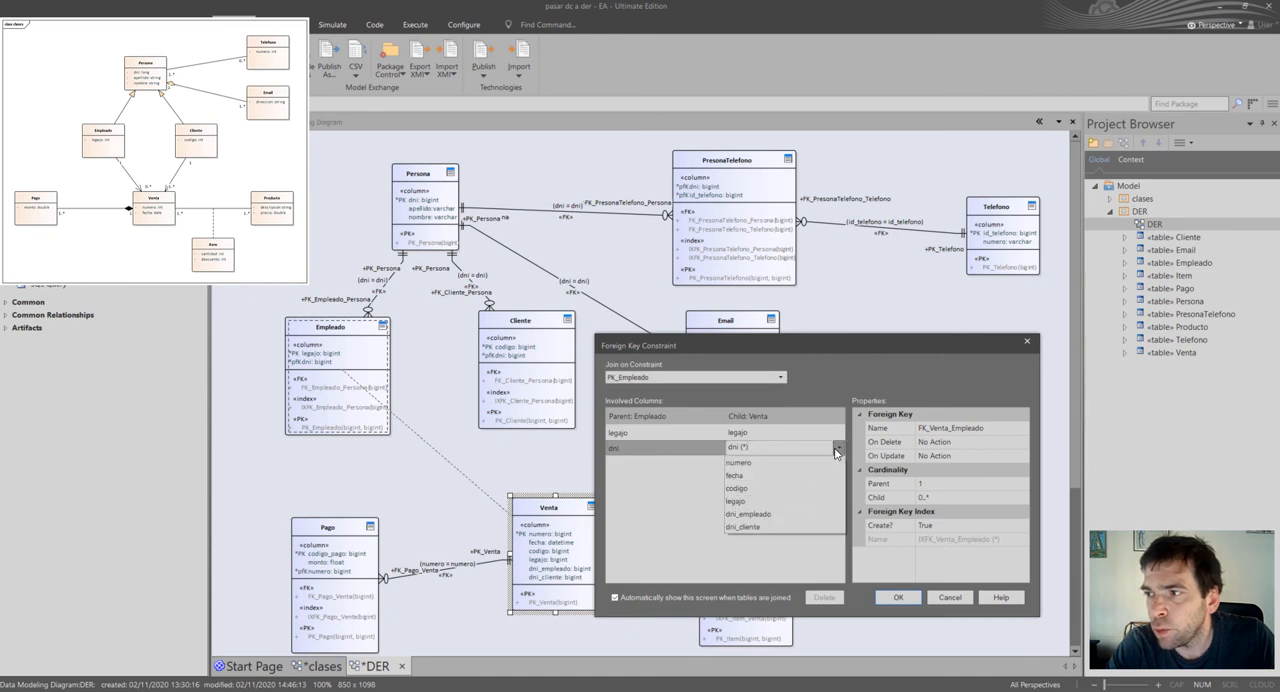
click(781, 514)
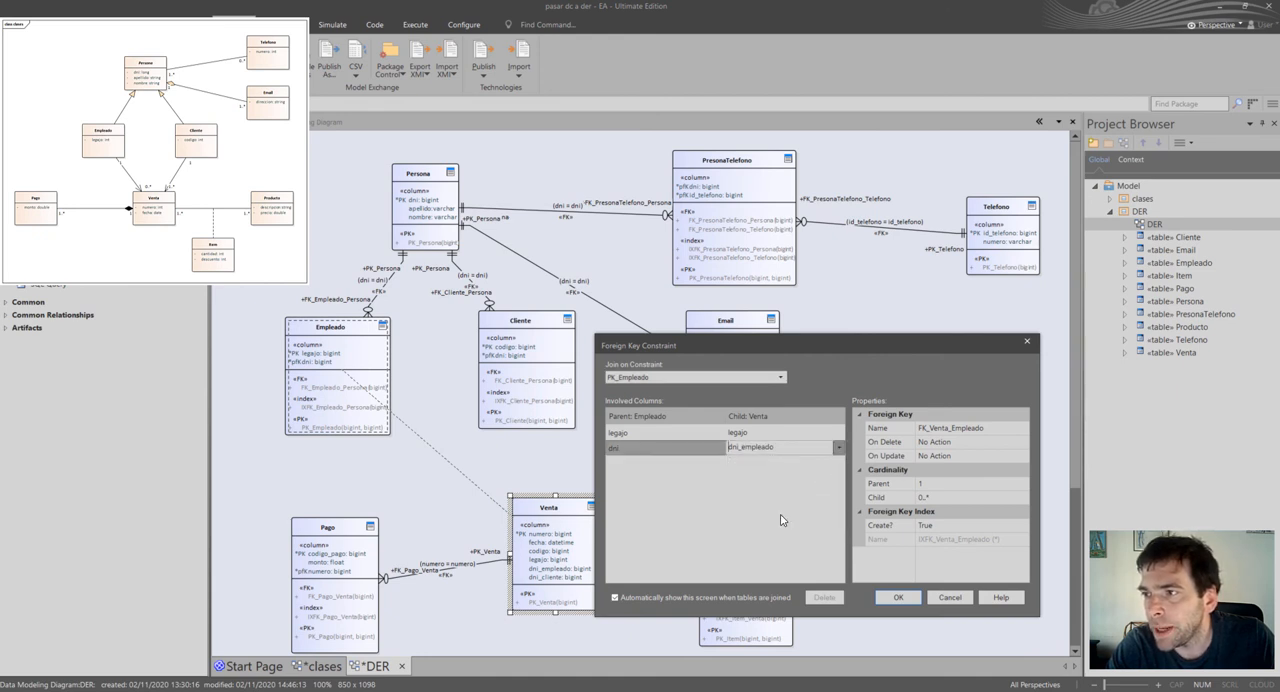
click(898, 598)
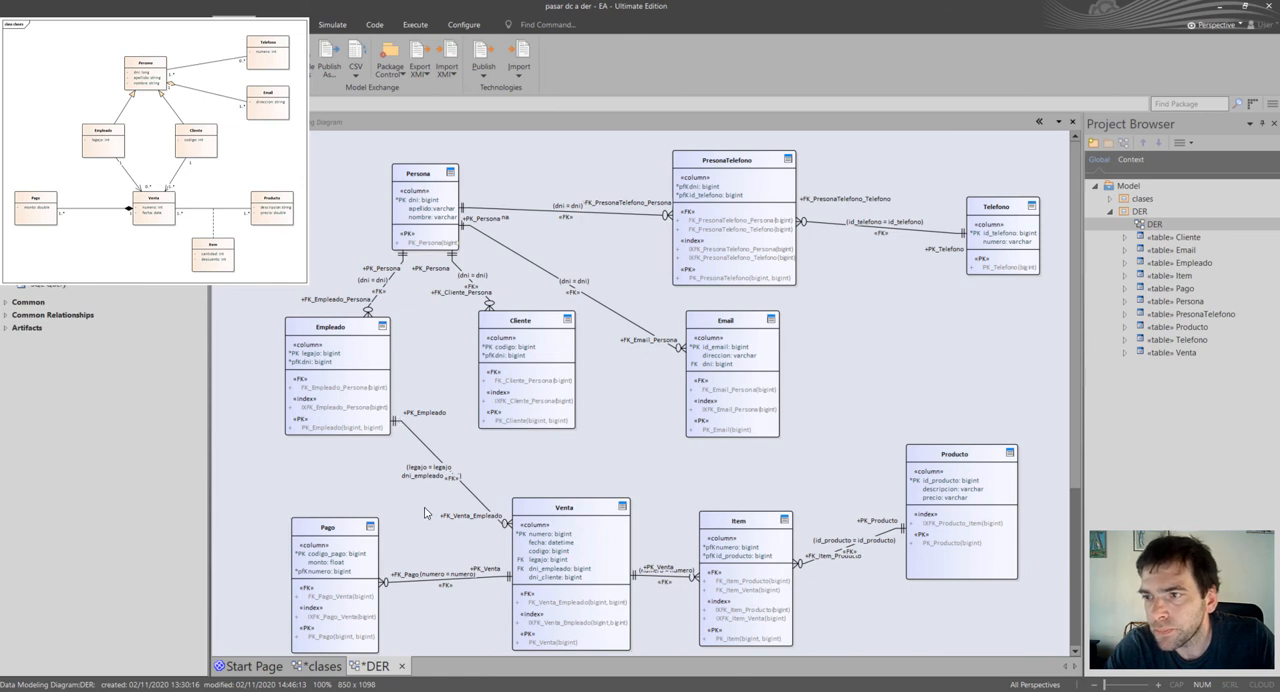
drag(345, 530, 323, 532)
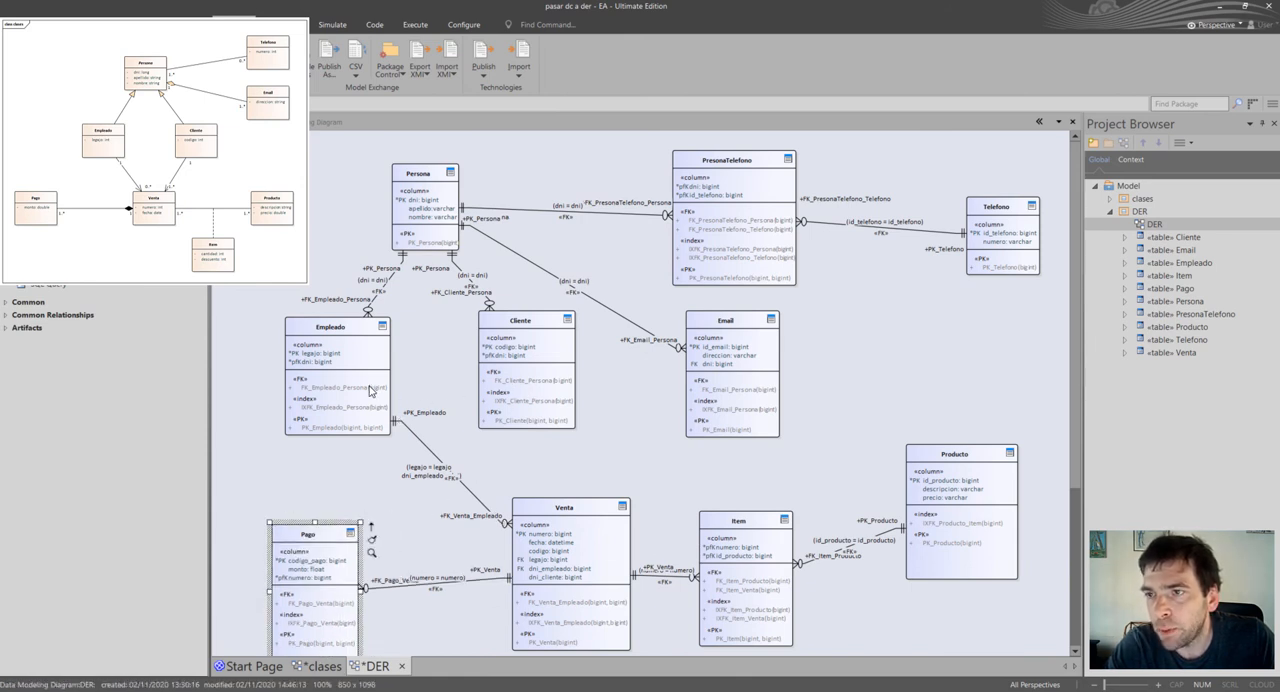
drag(370, 390, 357, 390)
Associate Venta with Cliente through a foreign key that maps Cliente's dni to Venta's dni_cliente.
drag(580, 520, 532, 360)
click(558, 369)
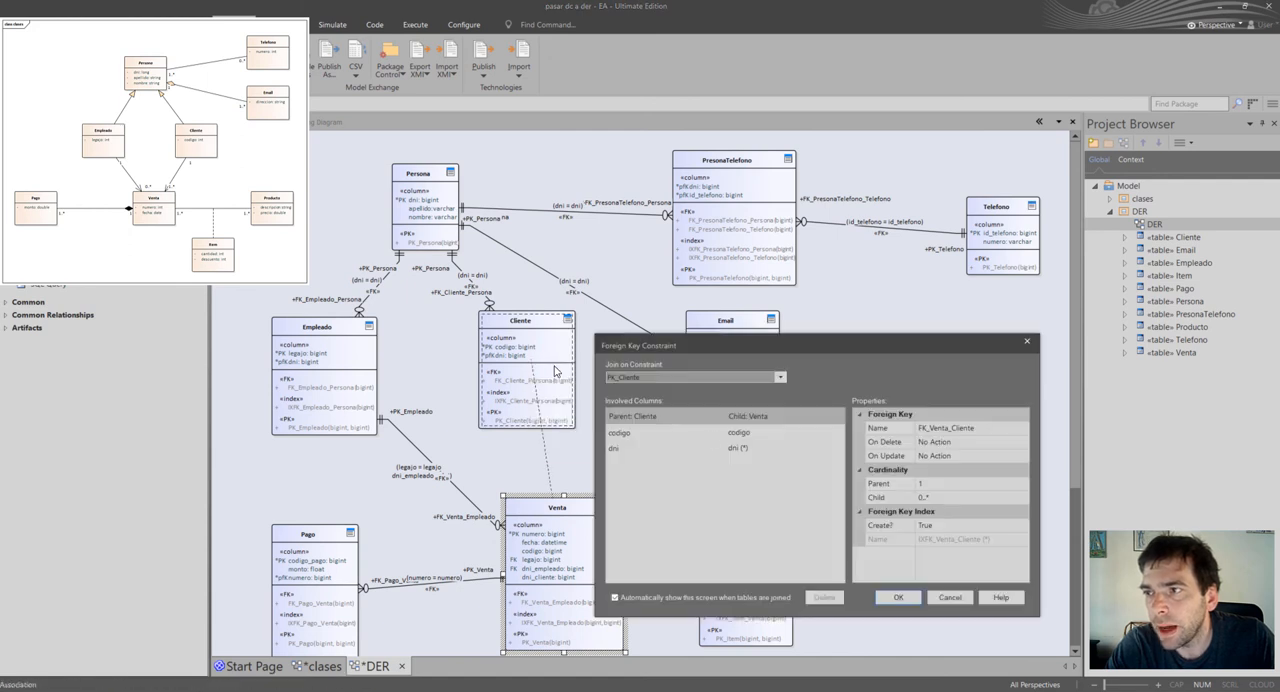
click(765, 448)
click(838, 448)
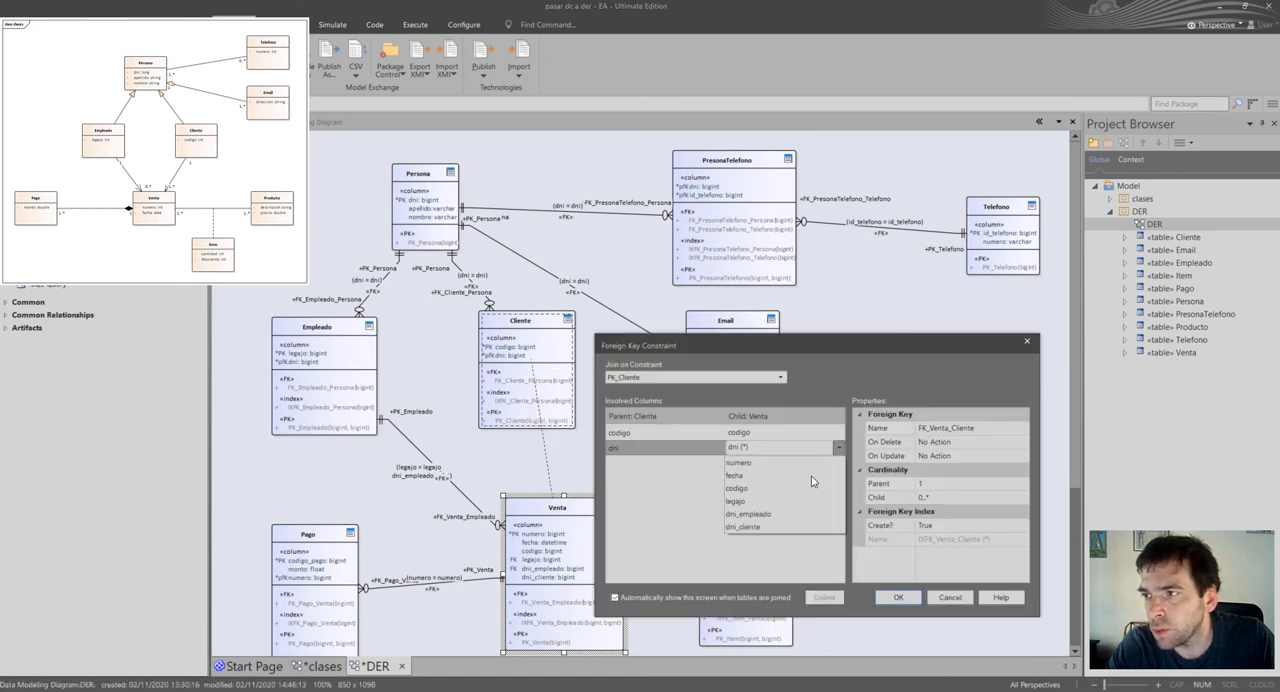
click(790, 526)
click(893, 597)
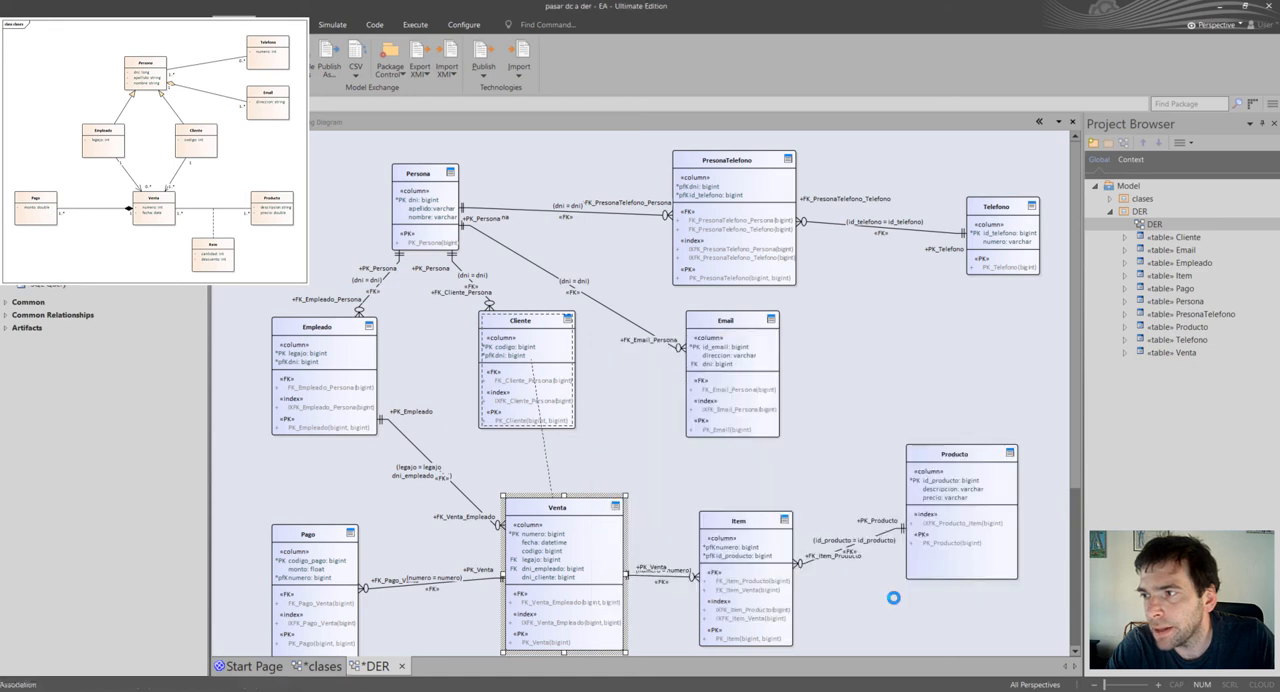
Move Cliente slightly right and Venta down to leave more room for the connector between them.
drag(560, 377, 587, 370)
click(558, 519)
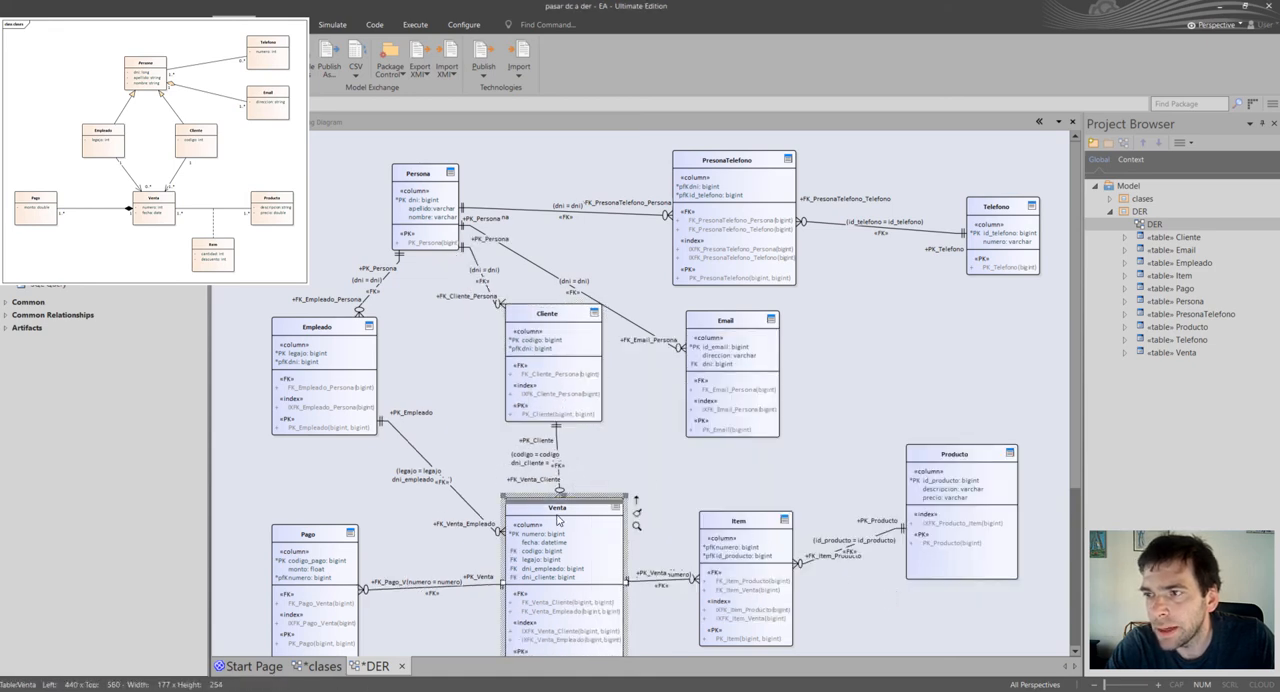
drag(558, 519, 559, 525)
Move the column-mapping labels of the Cliente–Venta and Empleado–Venta connectors clear of their lines.
scroll(566, 508, down, 2)
drag(557, 473, 624, 479)
scroll(565, 476, up, 2)
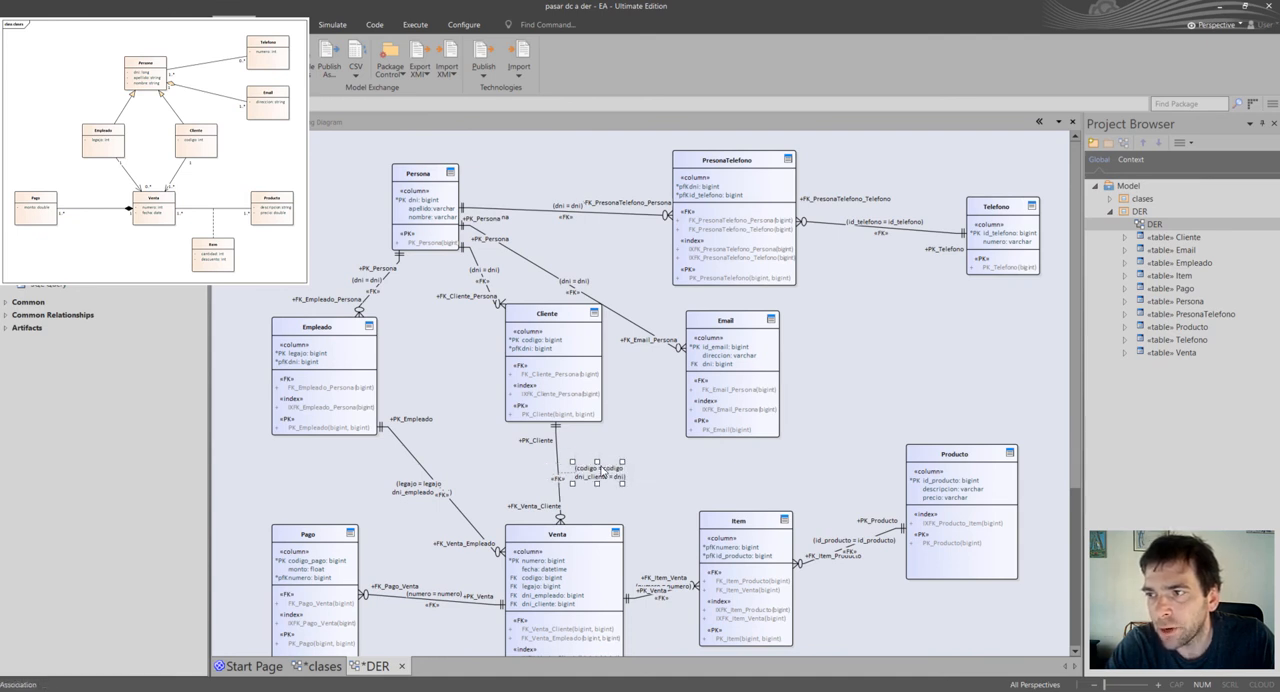
drag(405, 490, 390, 489)
click(540, 474)
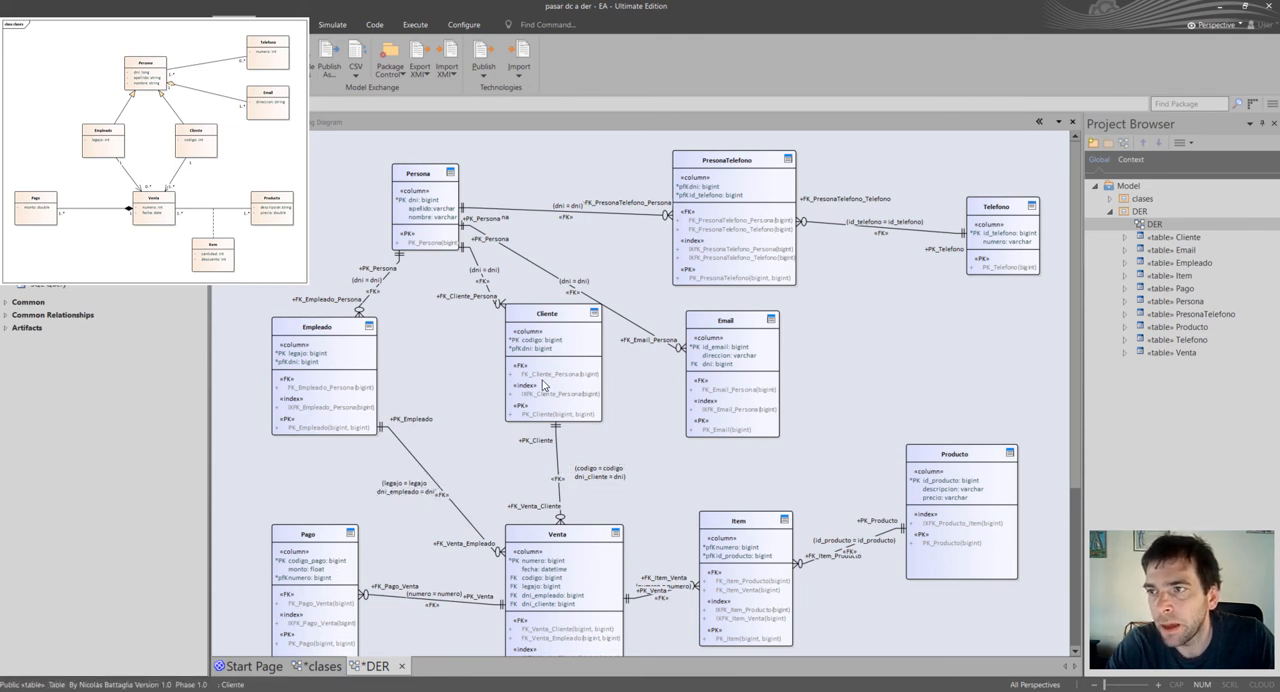
Reposition Cliente and the tables to its right for clearer spacing, and shift the Persona–Cliente connector's end rightward along Cliente.
drag(555, 330, 534, 329)
drag(774, 199, 780, 192)
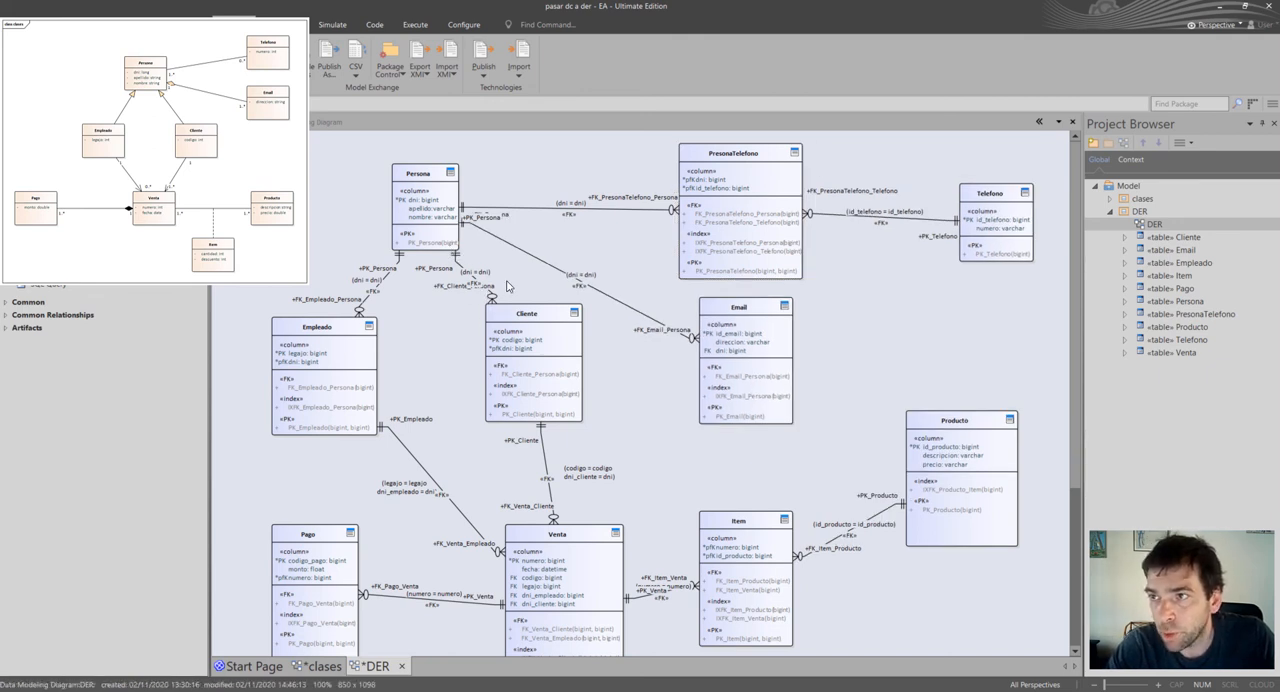
click(491, 298)
drag(491, 298, 519, 299)
click(524, 297)
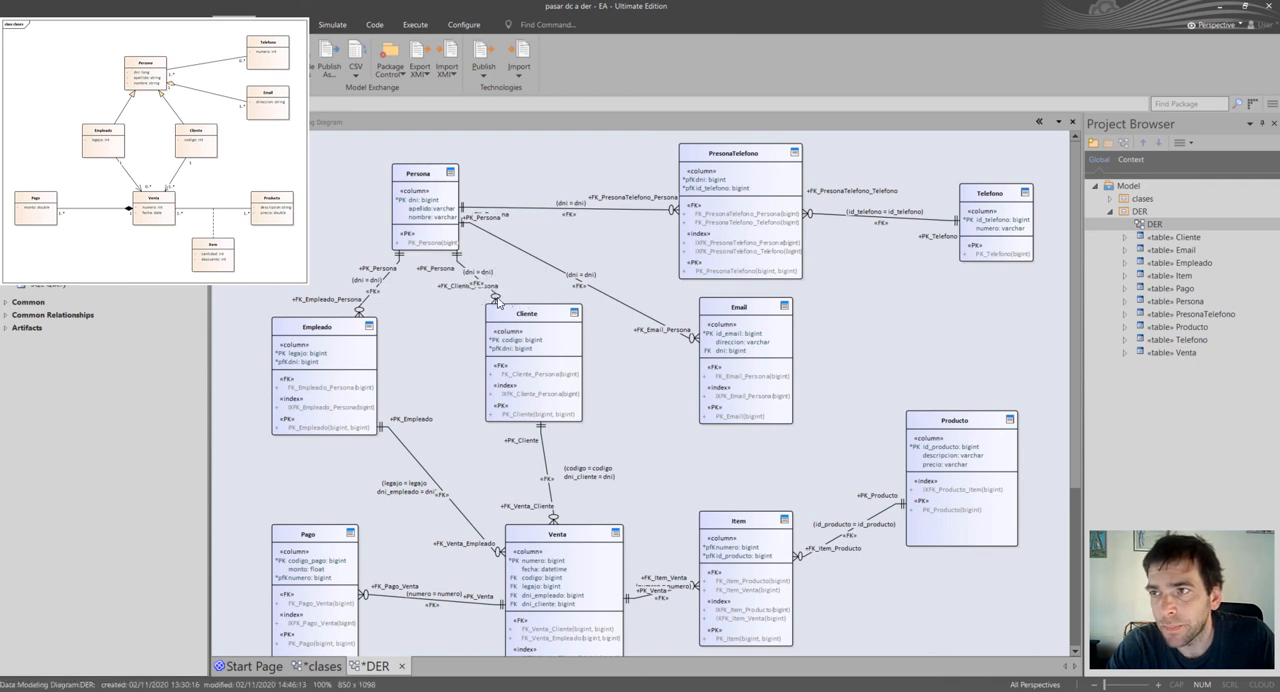
drag(497, 300, 518, 296)
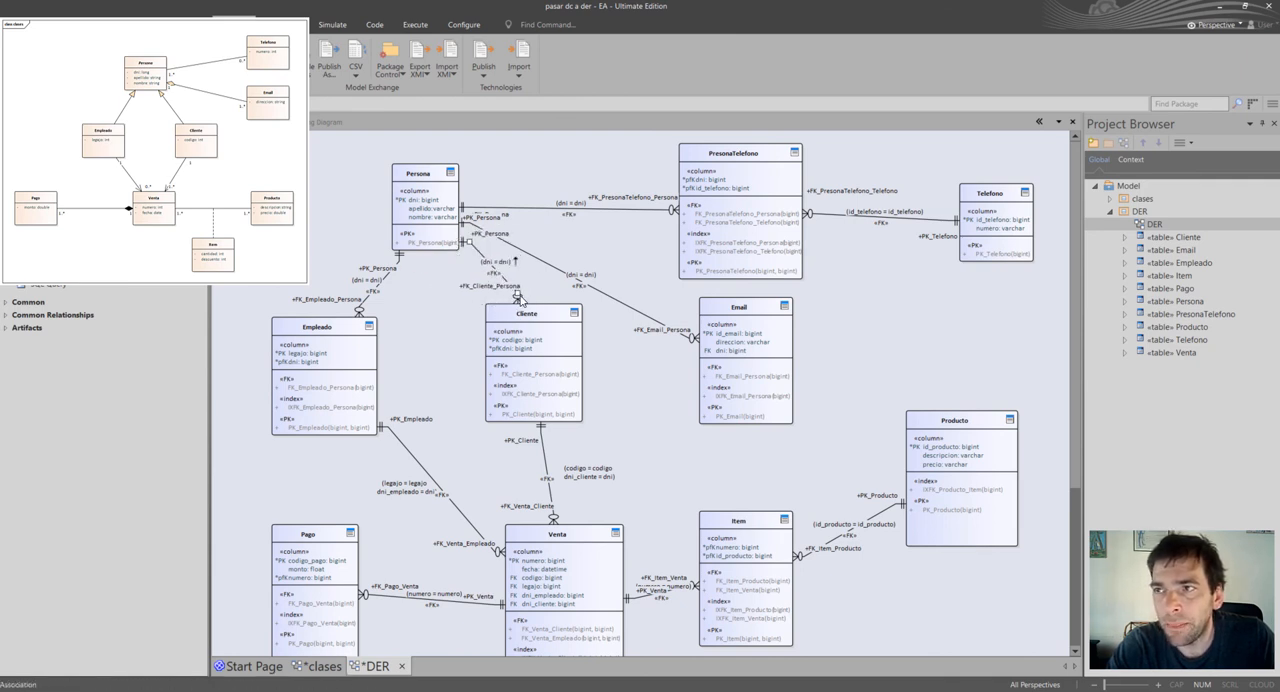
Select Information Engineering as the connector notation in the DER diagram's properties and accept them.
right_click(270, 194)
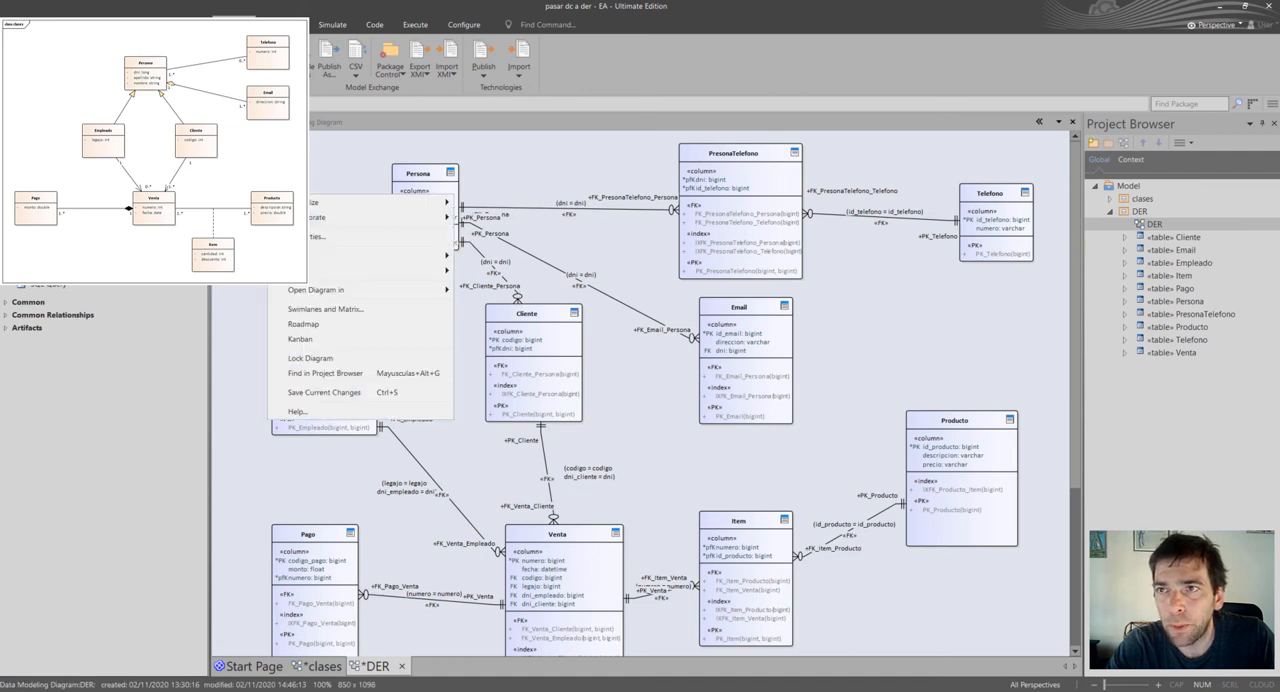
click(315, 243)
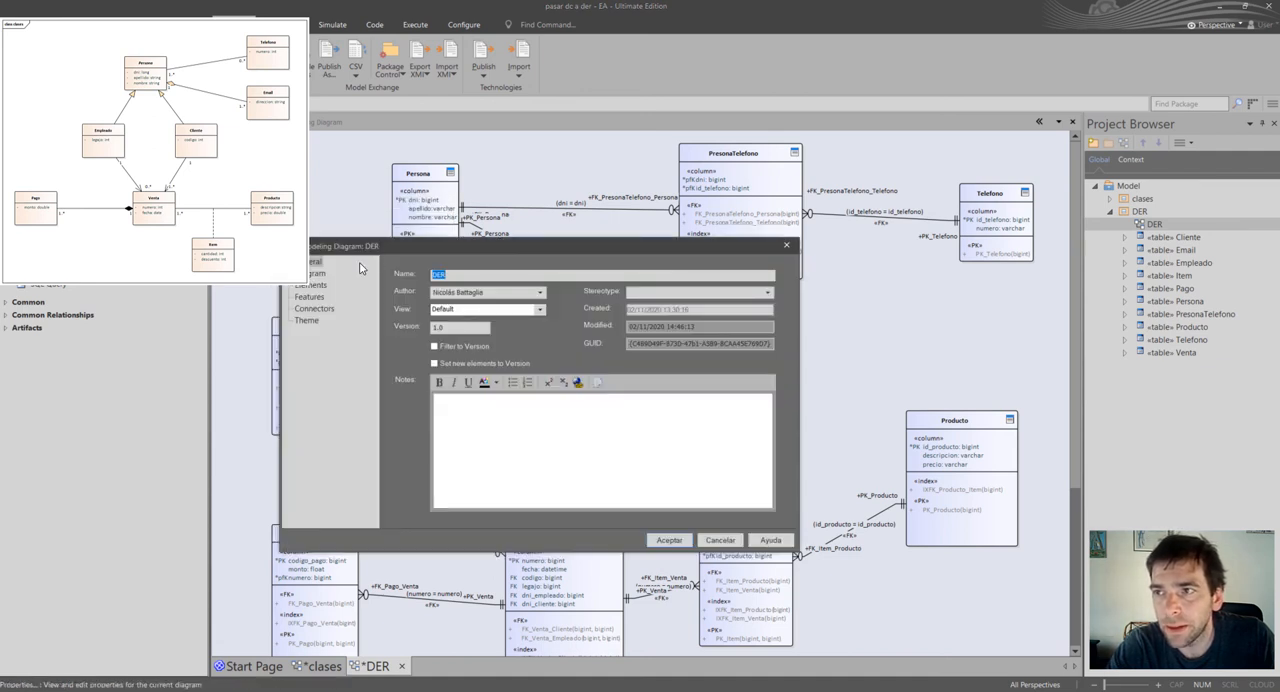
click(314, 309)
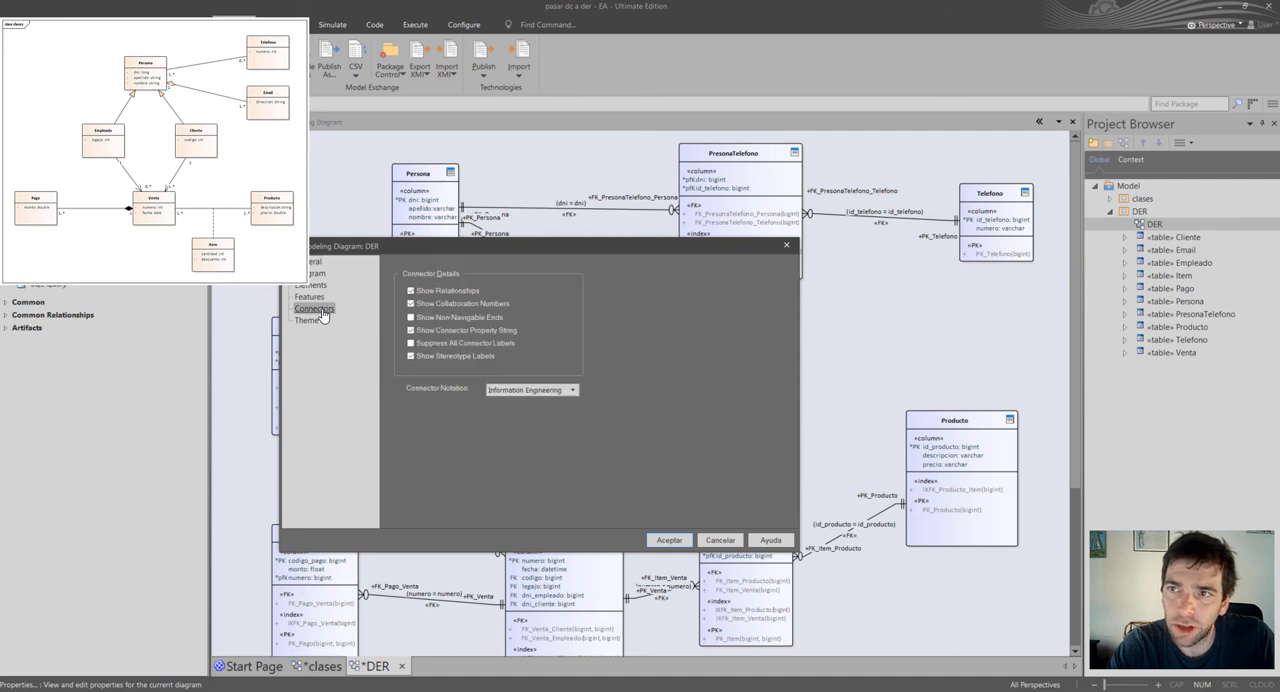
click(524, 391)
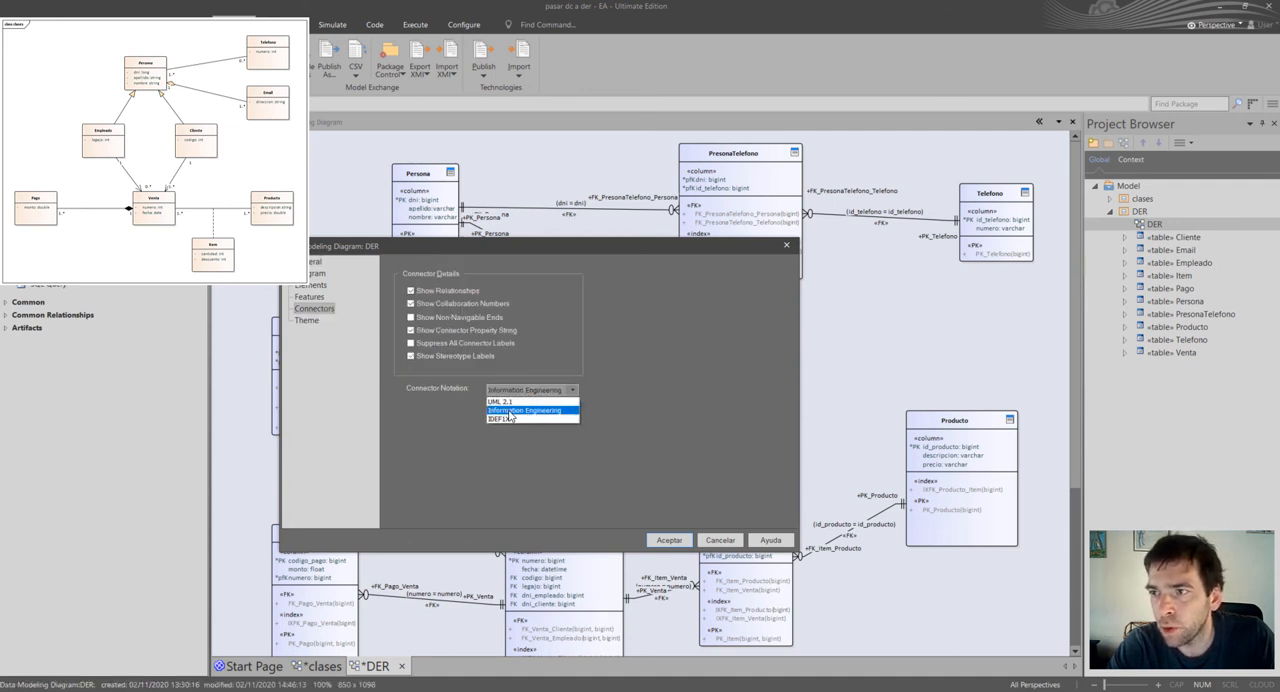
click(512, 412)
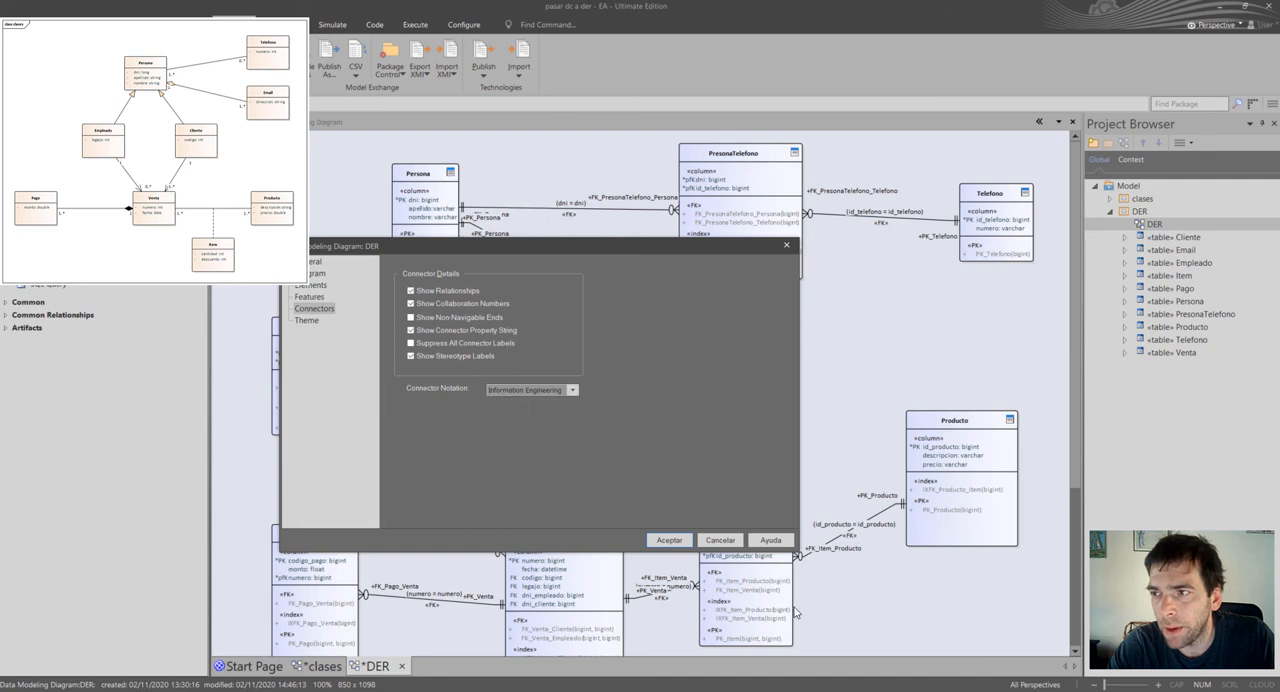
click(669, 540)
Move the Cliente table slightly left and down, and clear the selection.
drag(527, 388, 520, 395)
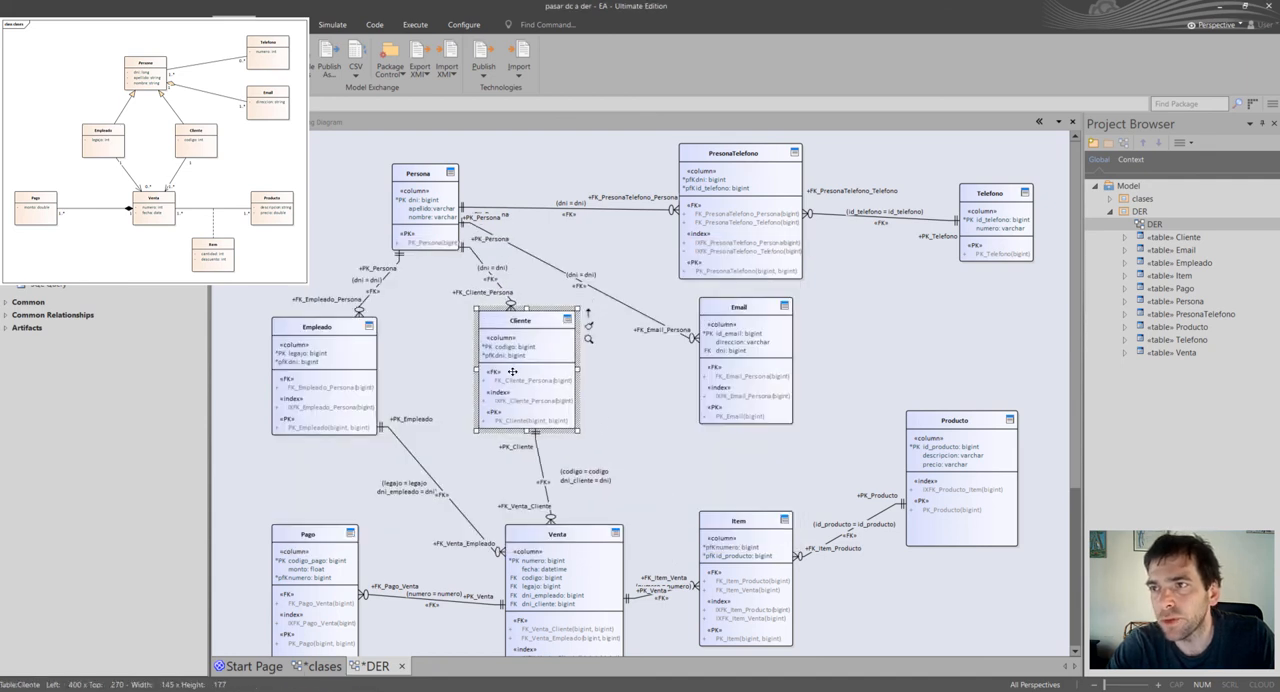
click(666, 447)
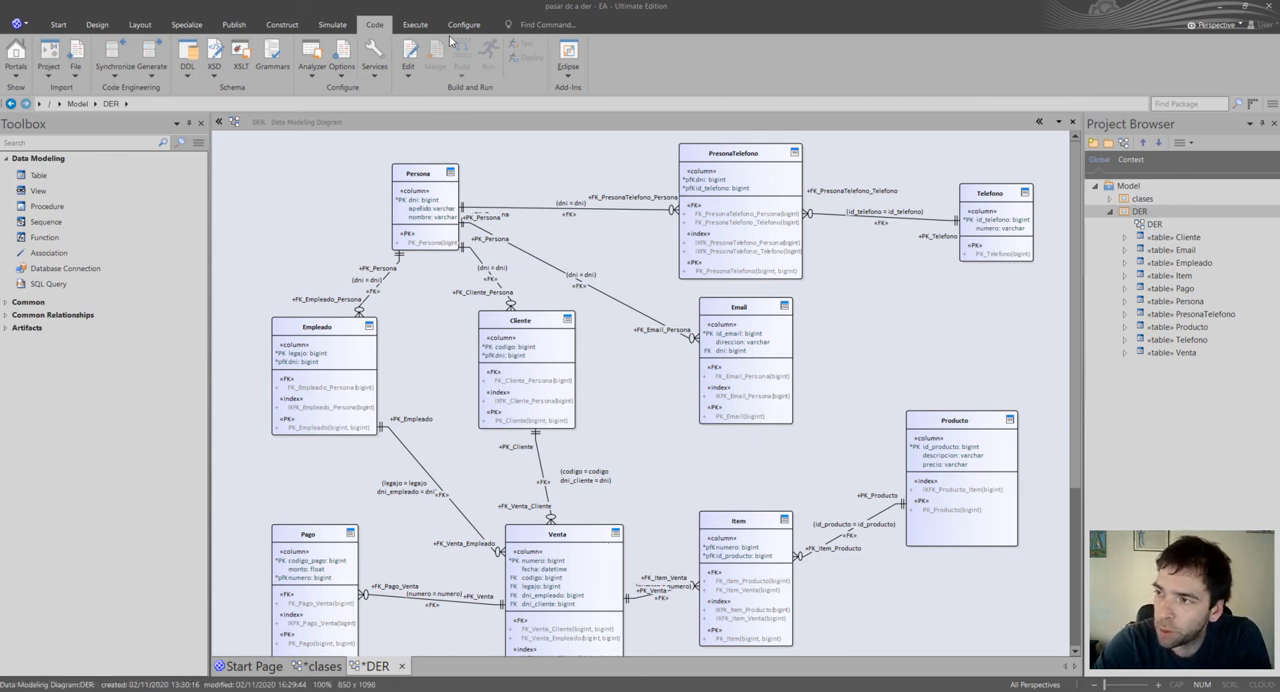
Export the DER package's database schema as DDL, generating all its tables into a single SQL file.
click(1130, 222)
click(1130, 213)
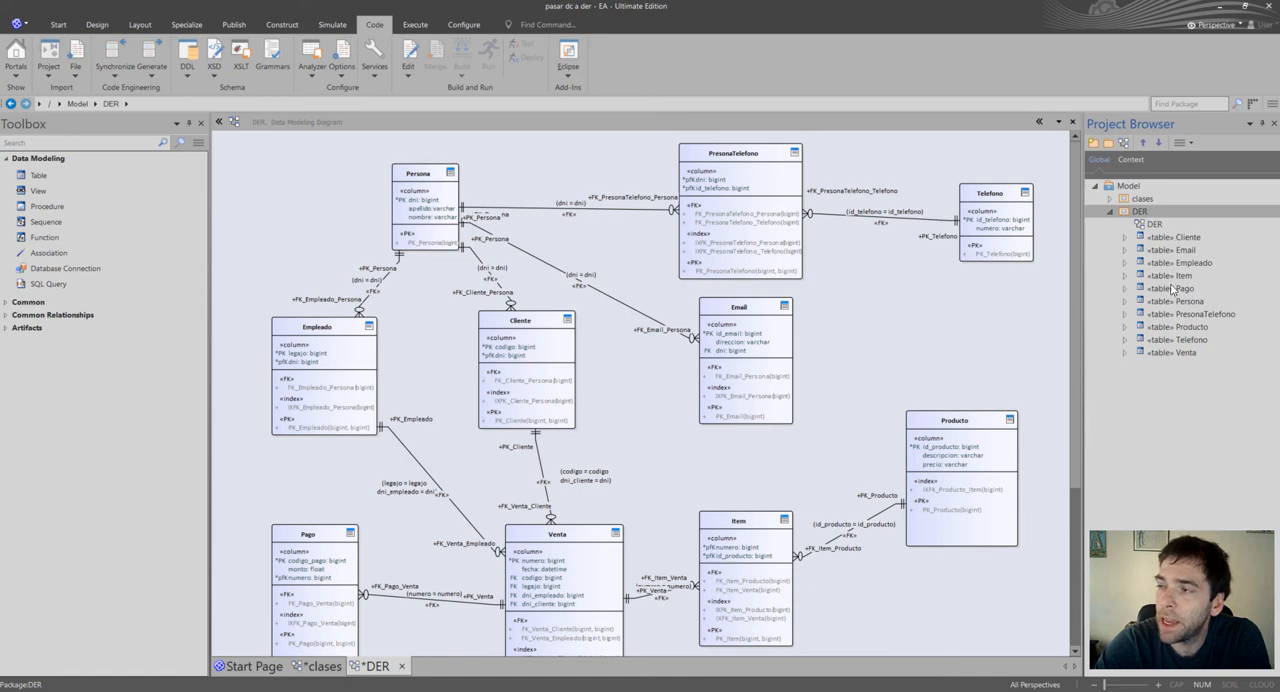
click(913, 5)
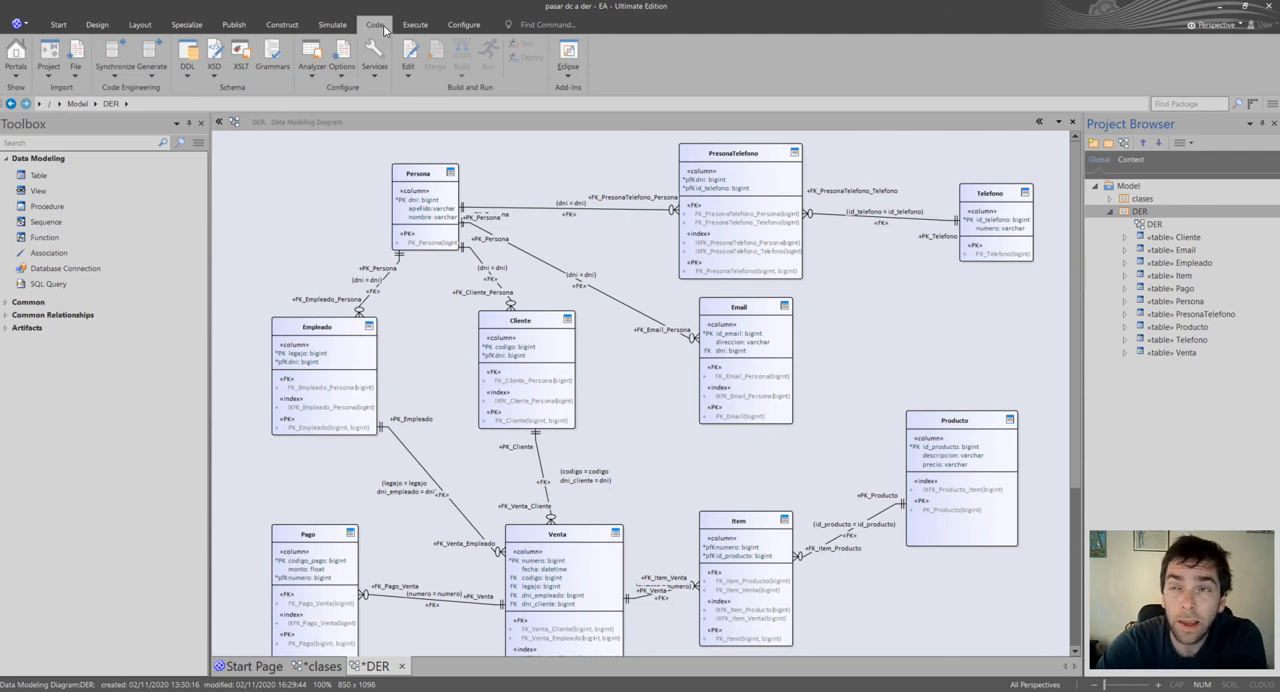
click(193, 79)
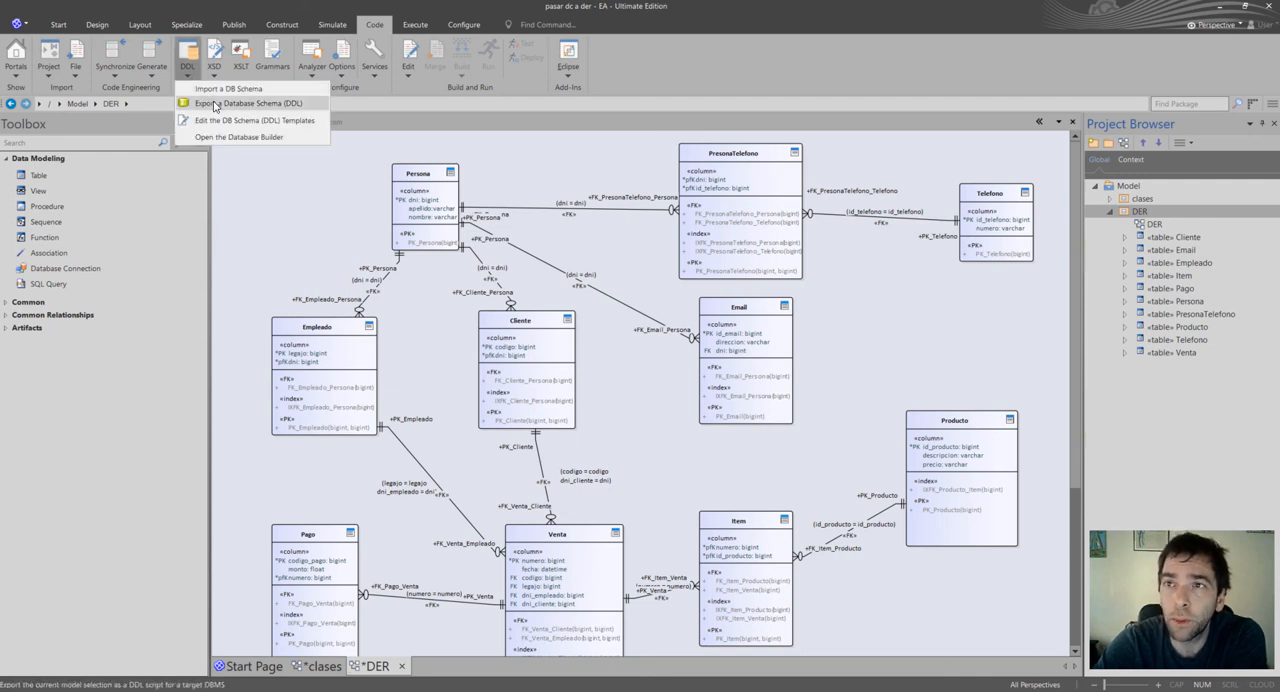
click(252, 104)
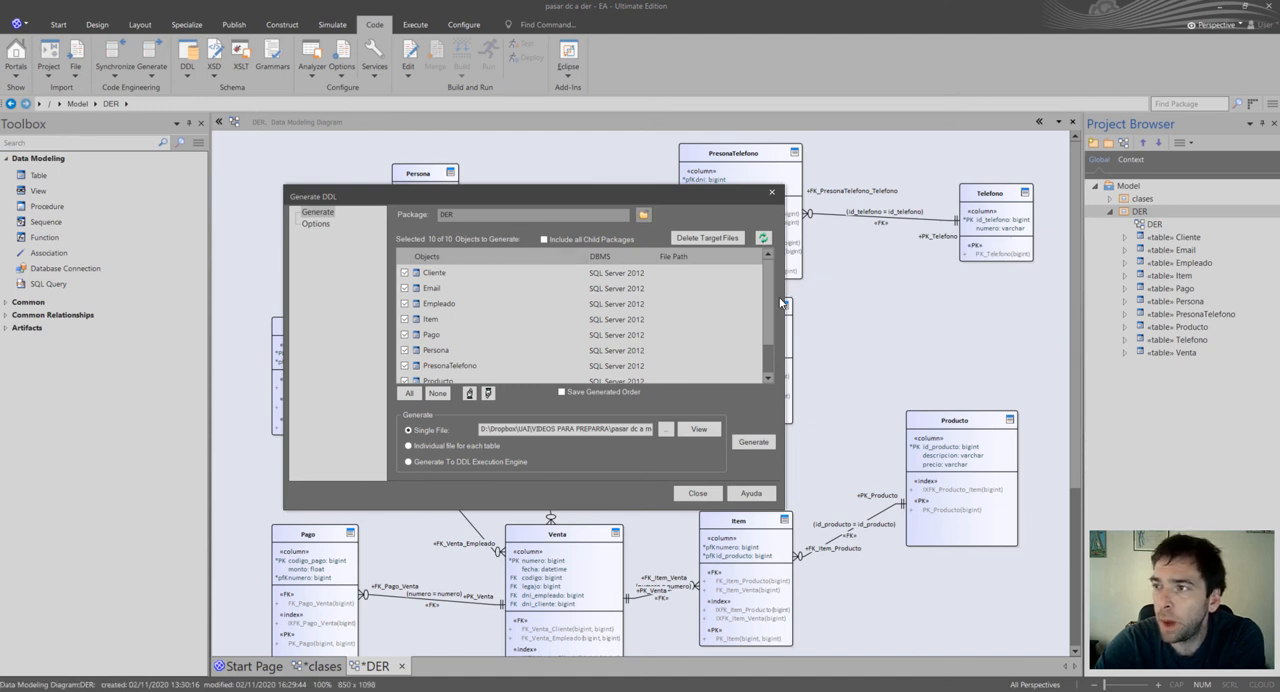
mouse_move(771, 305)
mouse_down()
mouse_move(772, 335)
mouse_move(772, 291)
mouse_move(771, 318)
mouse_up()
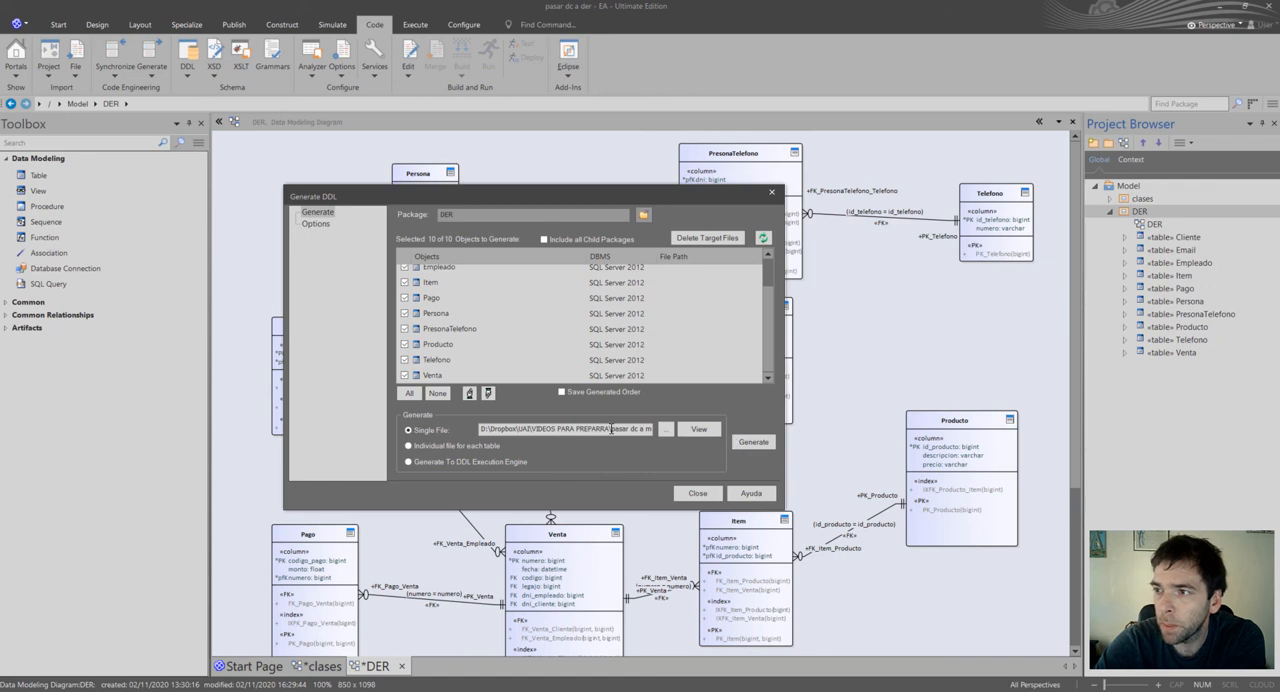
click(753, 441)
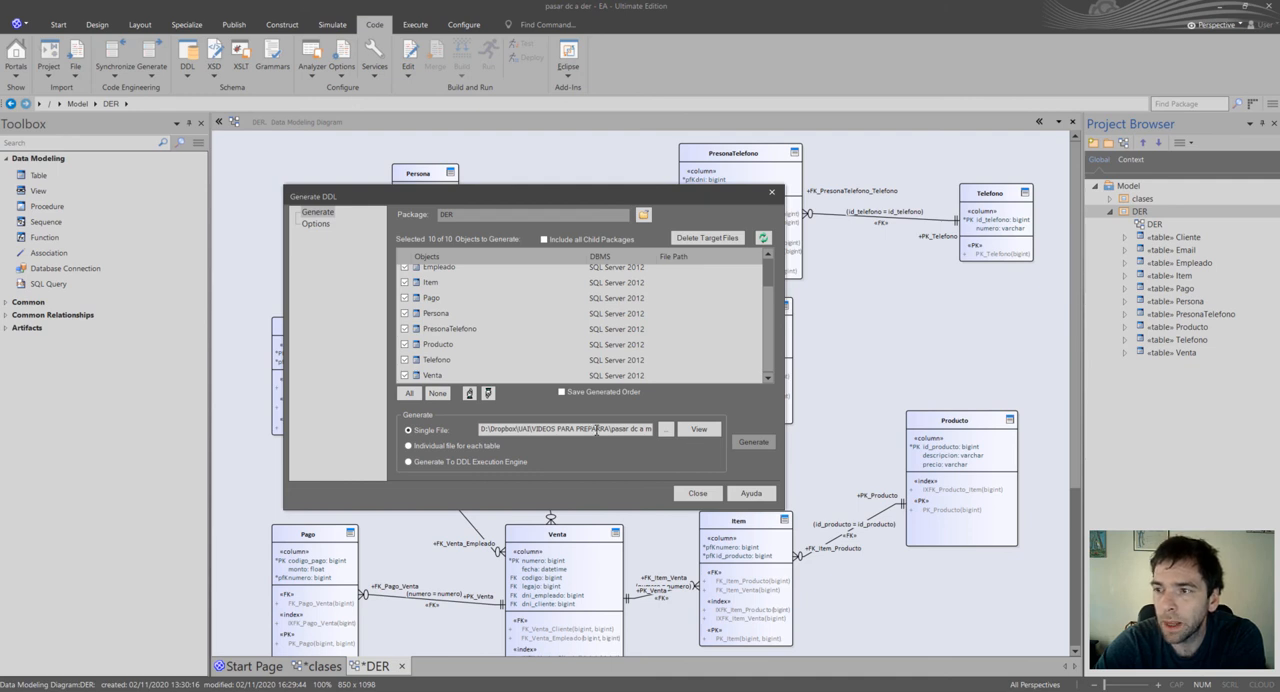
Browse for the DDL output file and copy the path of the folder that contains der.sql.
click(666, 430)
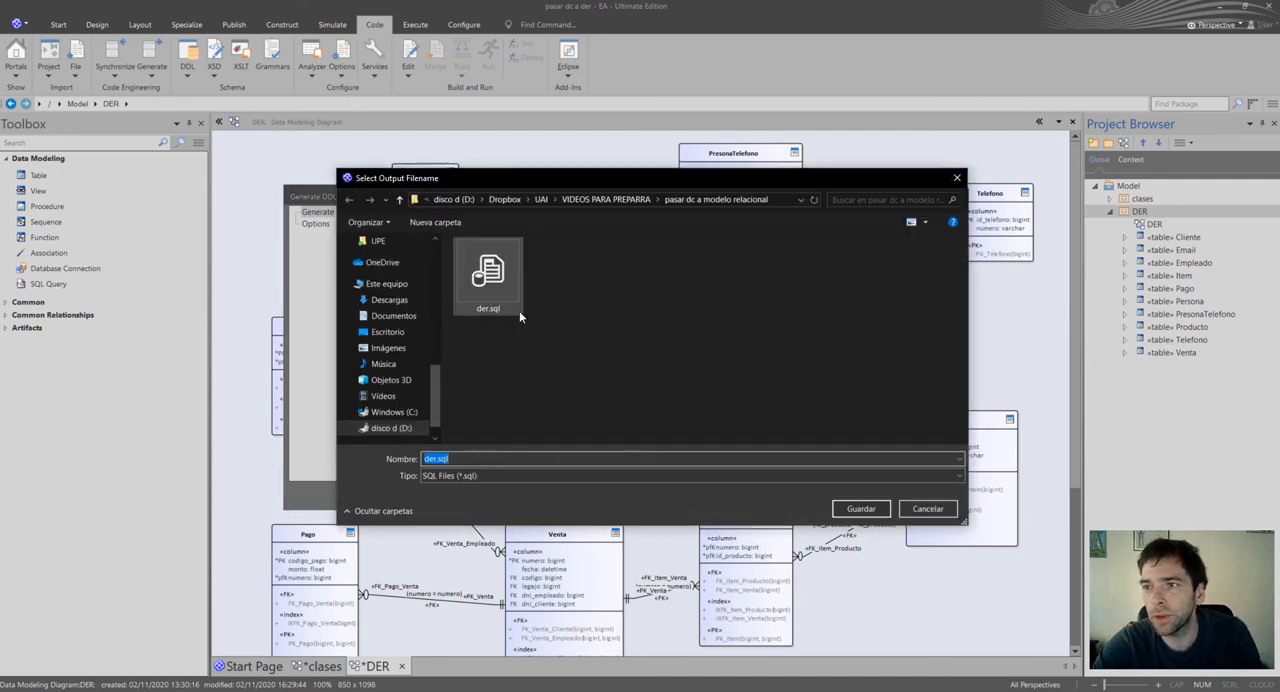
right_click(500, 302)
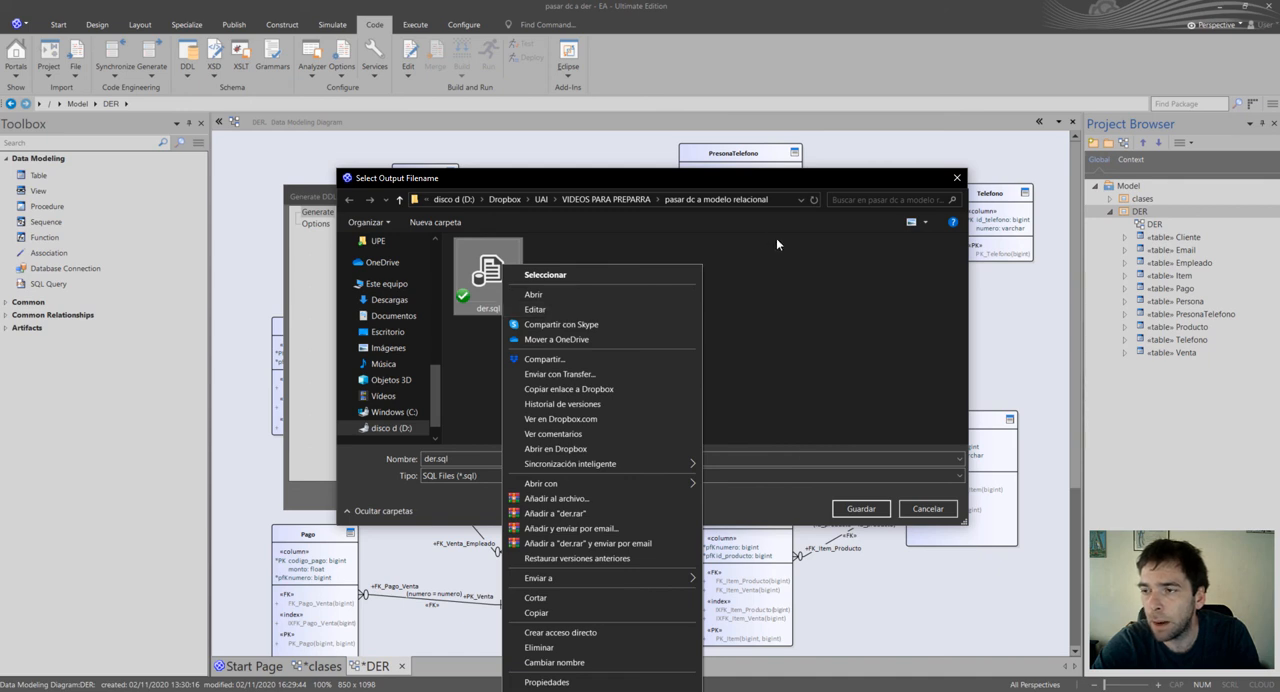
click(757, 199)
key(Escape)
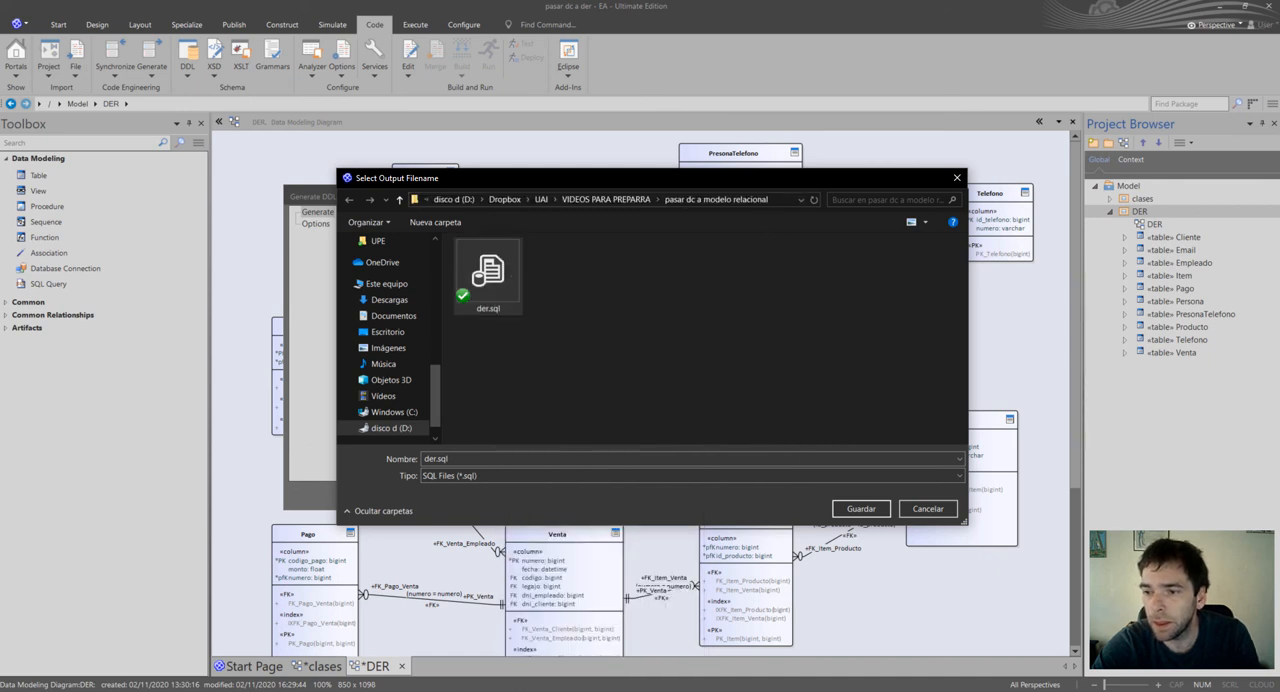
Switch to File Explorer, go to the "pasar dc a modelo relacional" folder and open der.sql in Notepad++.
click(116, 690)
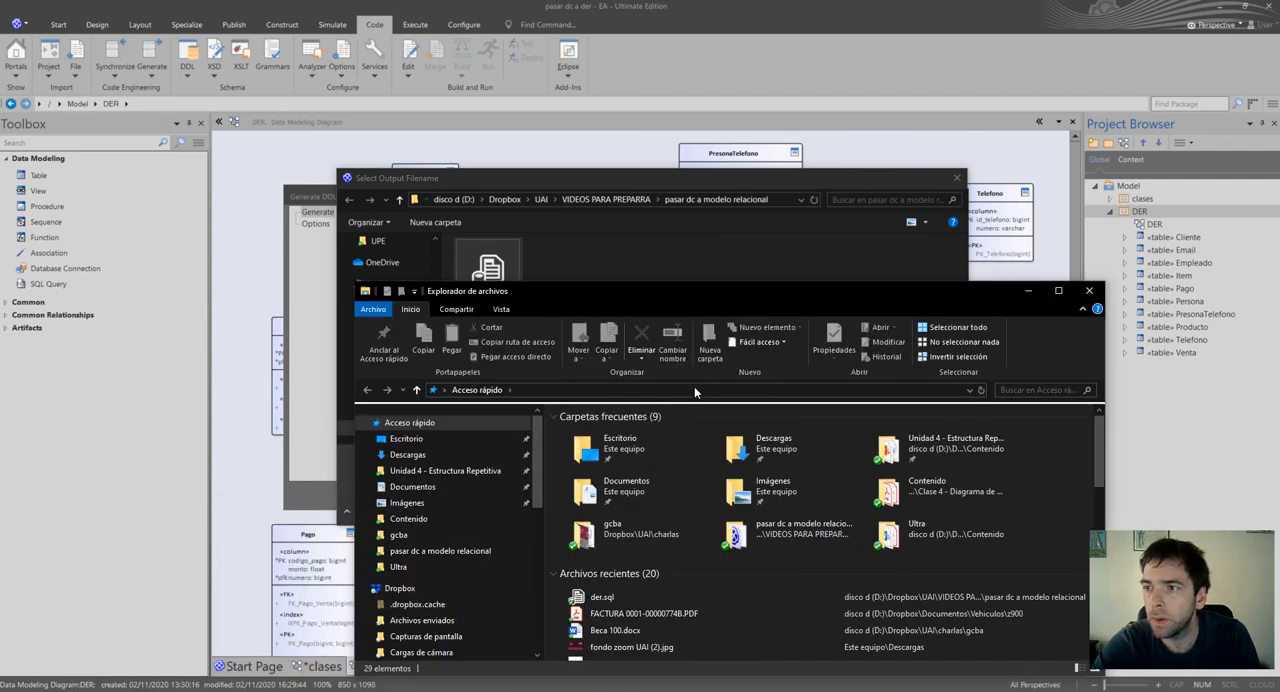
click(697, 390)
key(Return)
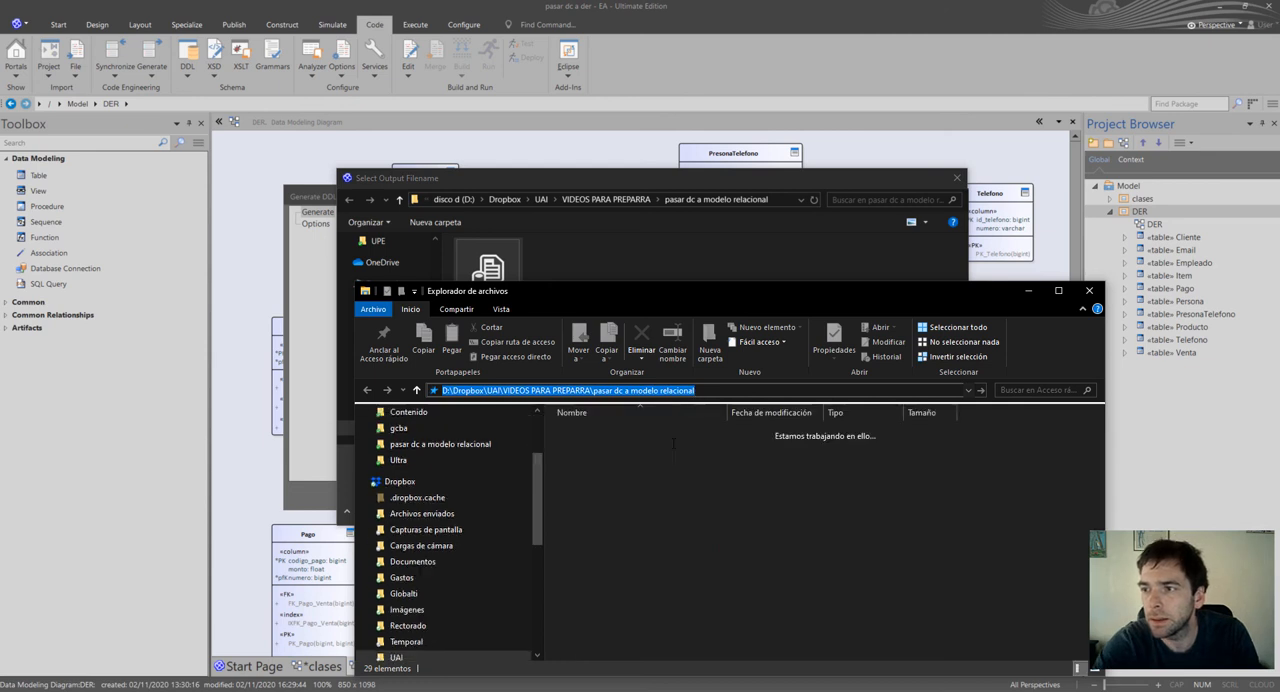
click(601, 460)
right_click(601, 460)
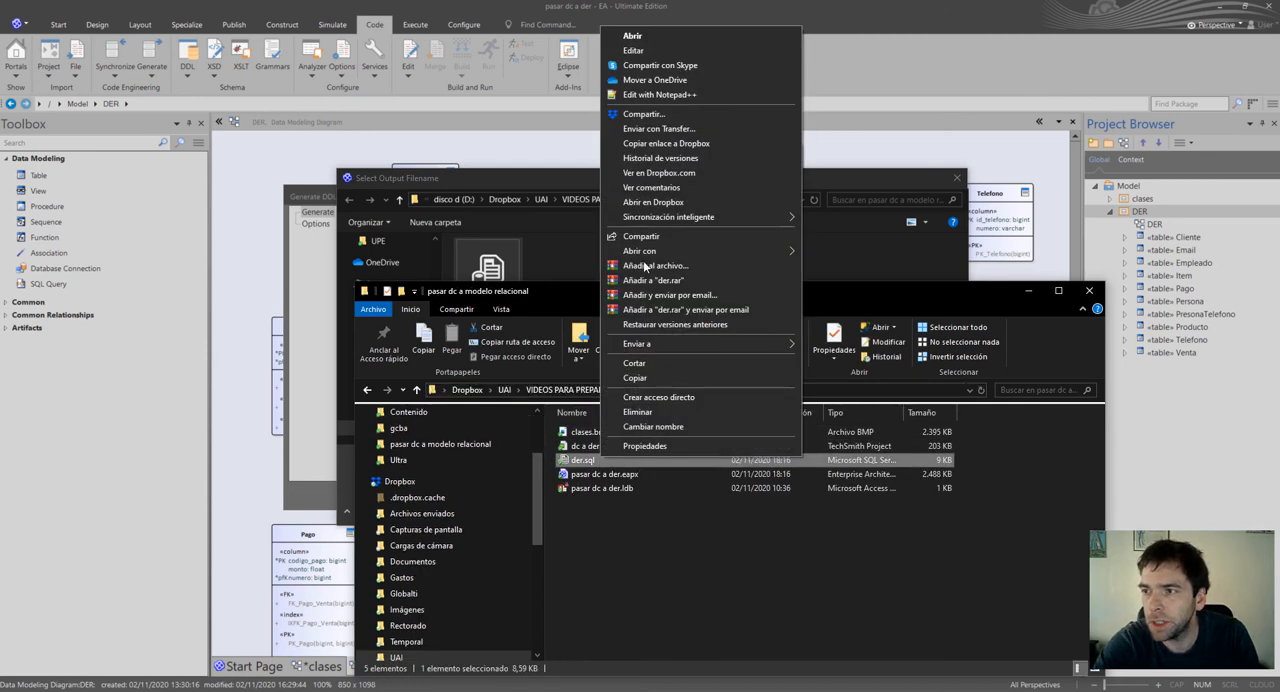
click(660, 93)
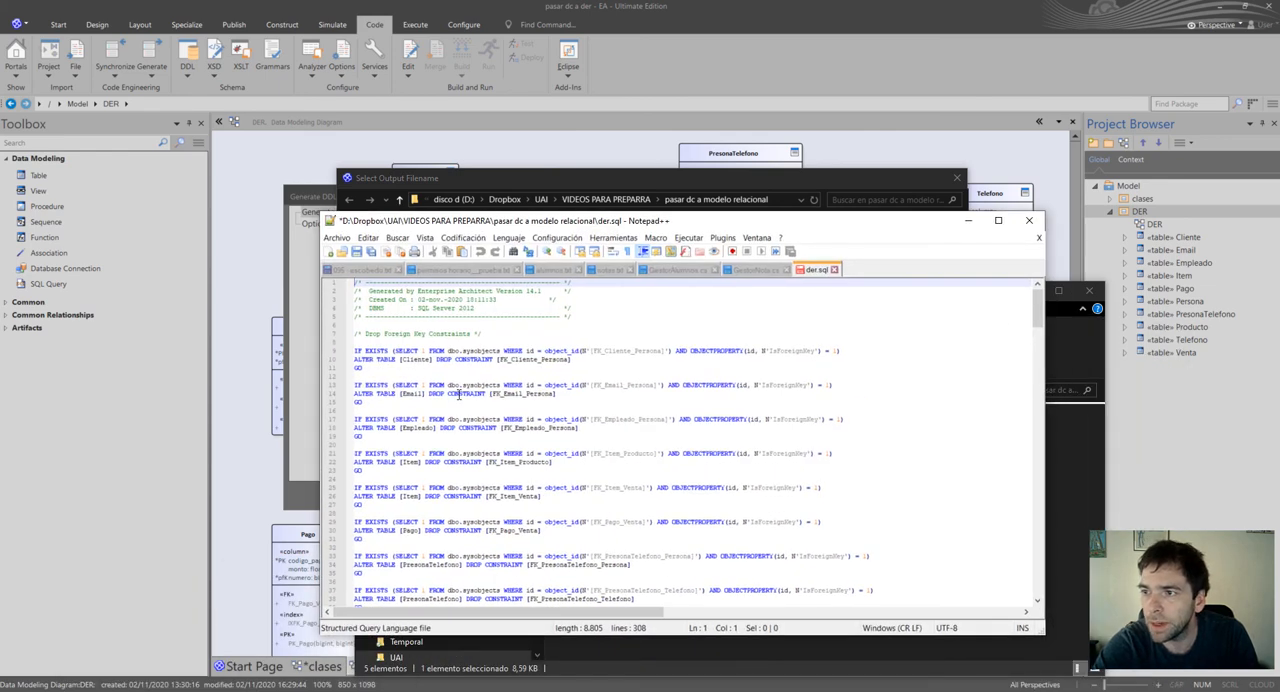
click(473, 420)
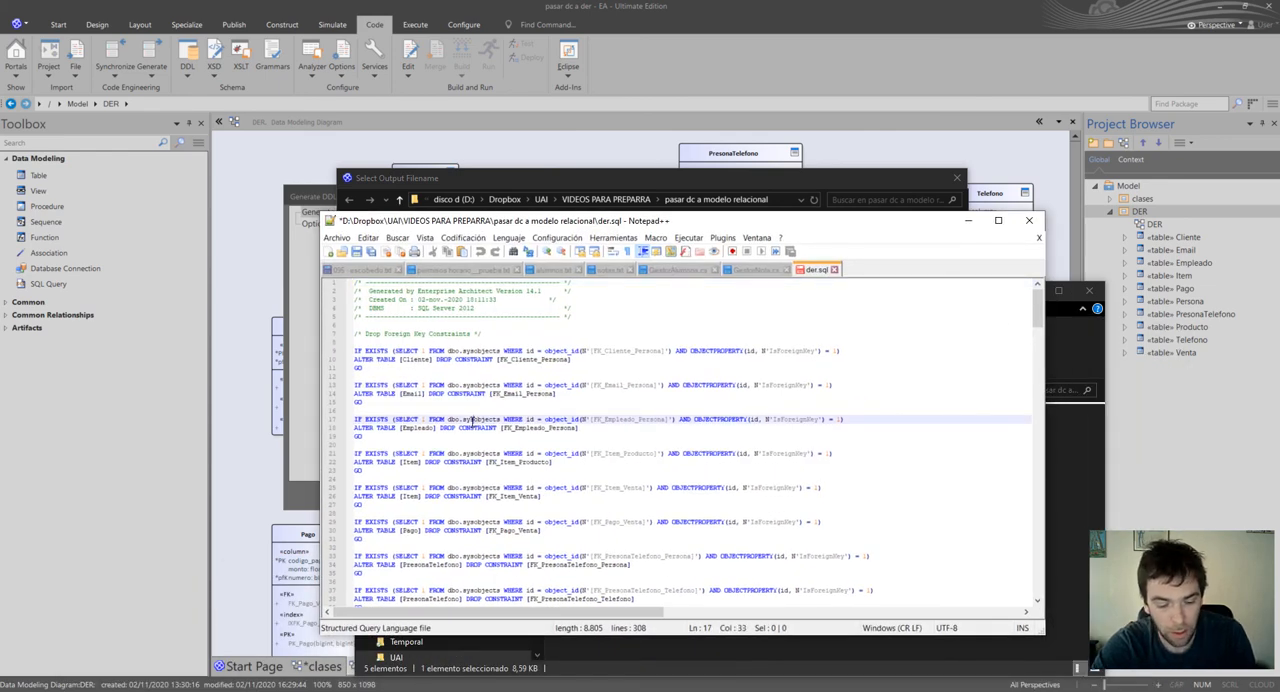
key(ctrl+e)
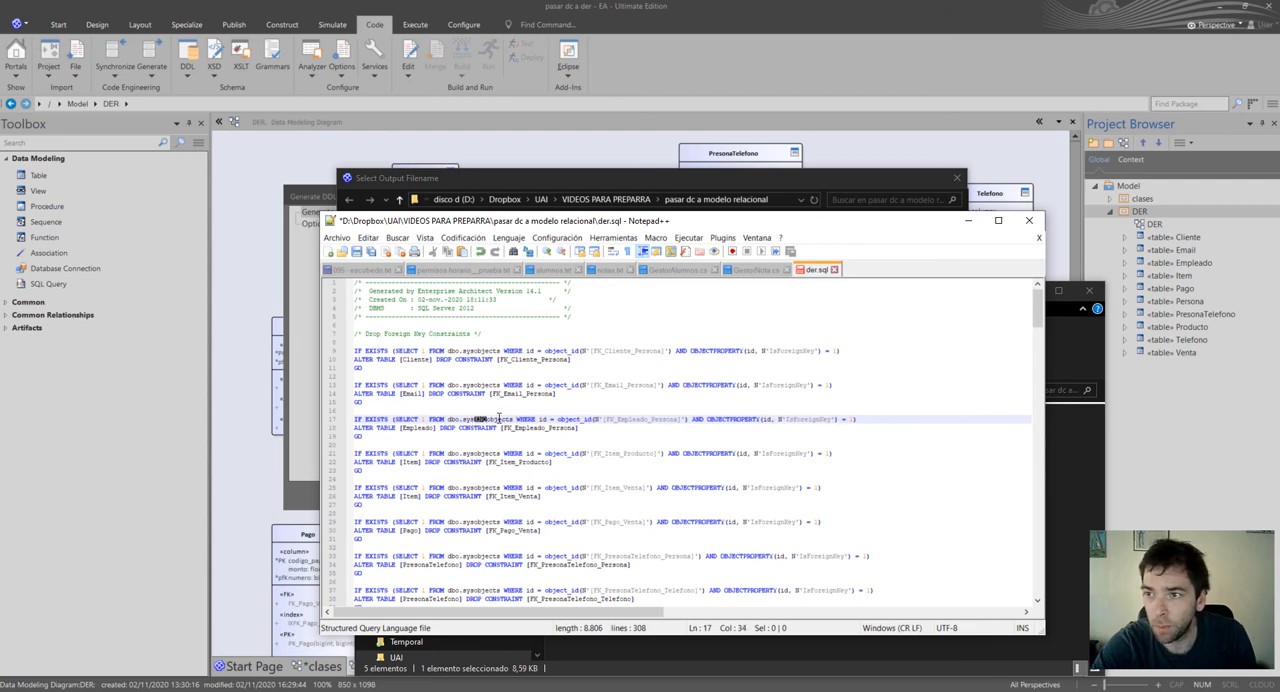
key(ctrl+z)
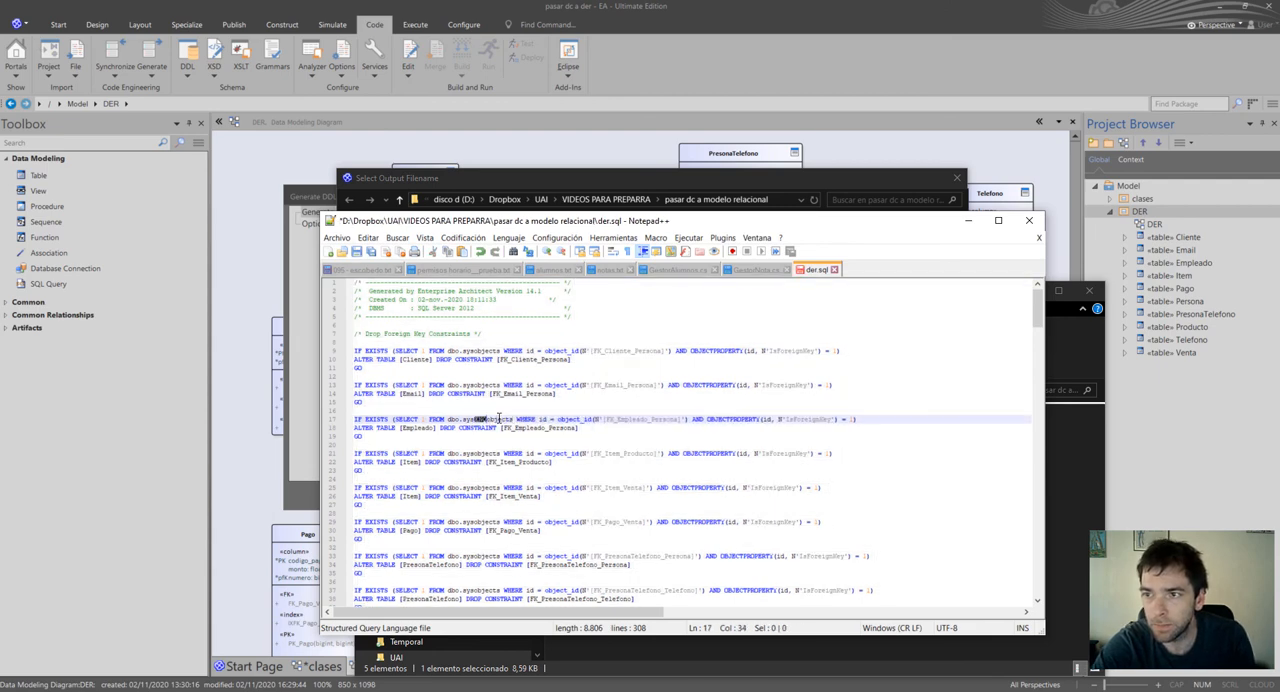
Copy the entire der.sql script and switch to a maximized SQL Server Management Studio window.
key(ctrl+a)
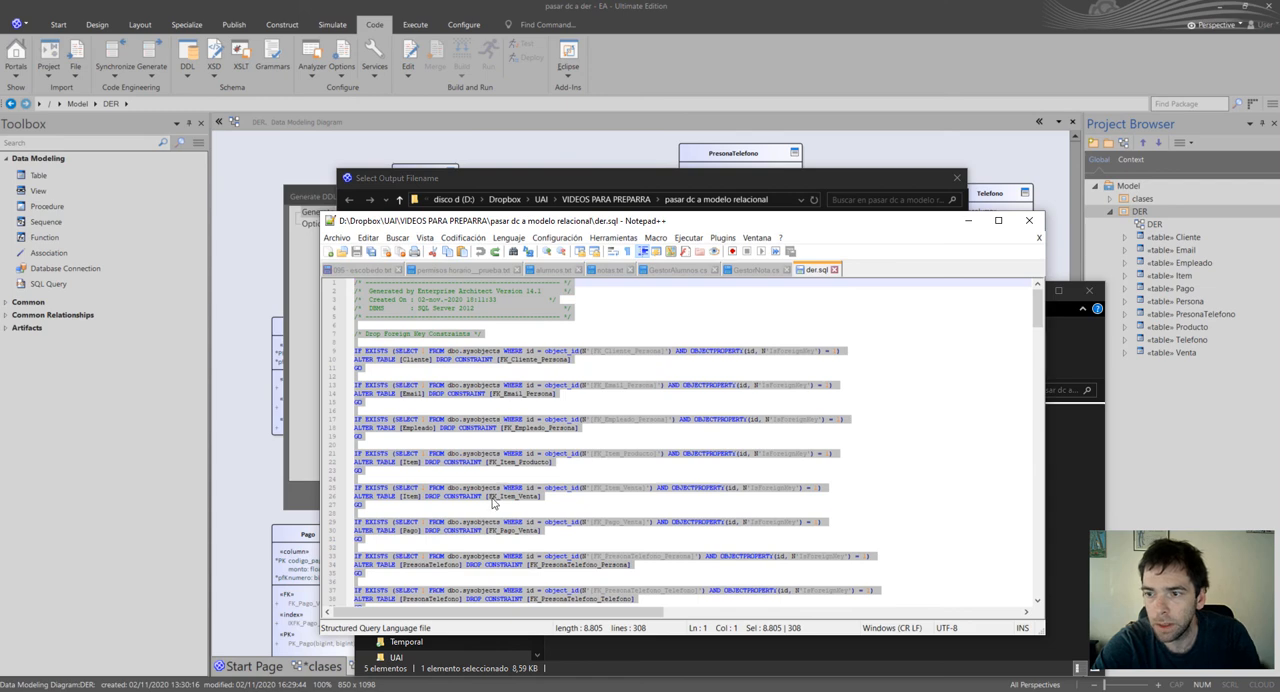
key(alt+Tab)
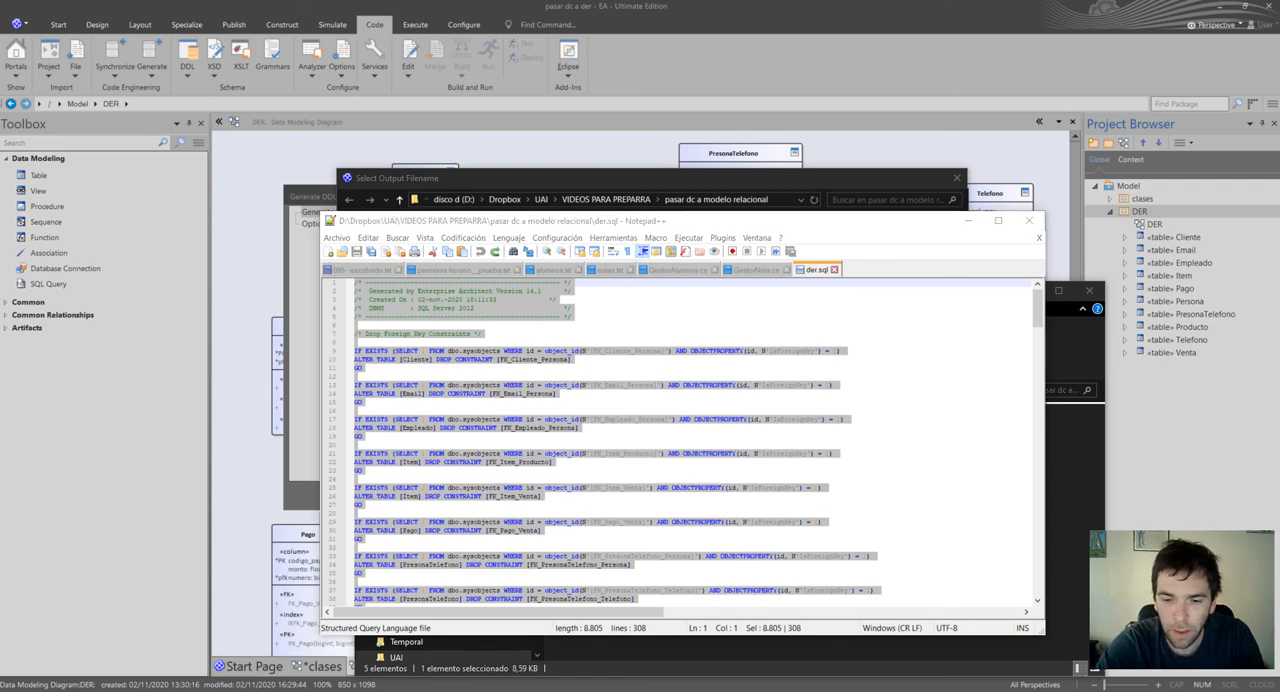
drag(478, 673, 625, 177)
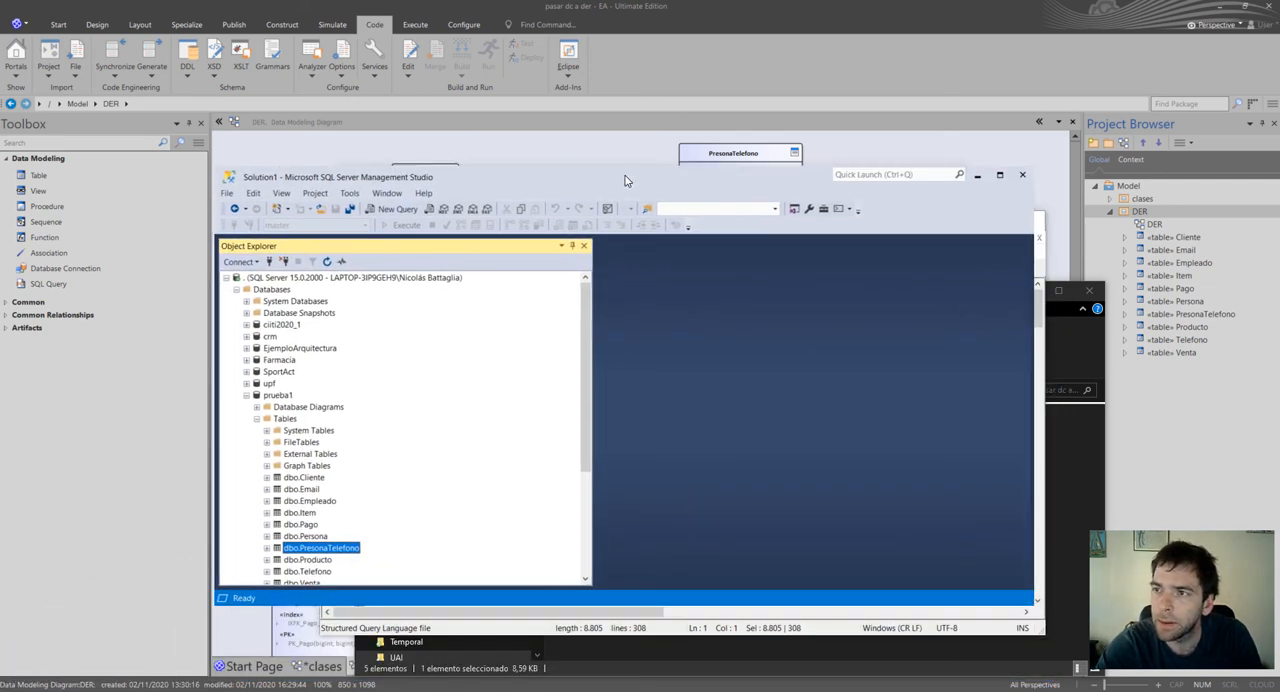
double_click(625, 178)
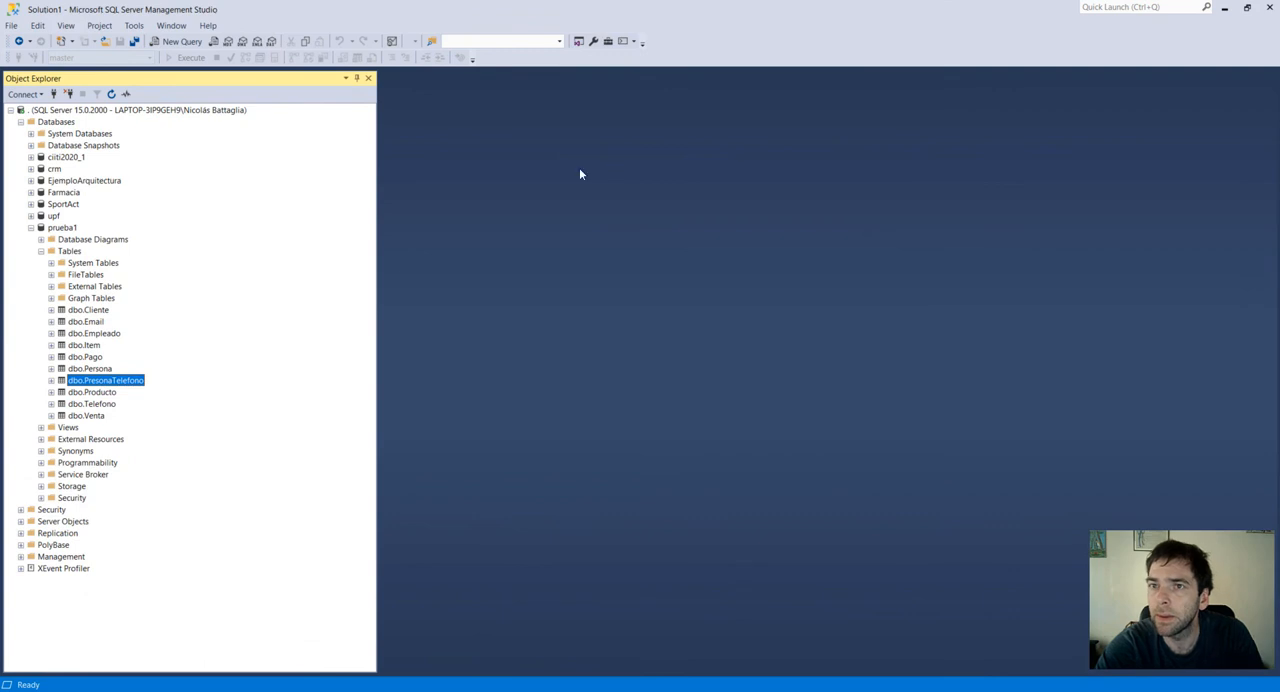
Collapse the prueba1 database and create a new database named ejemplo_DER with the default settings.
click(31, 228)
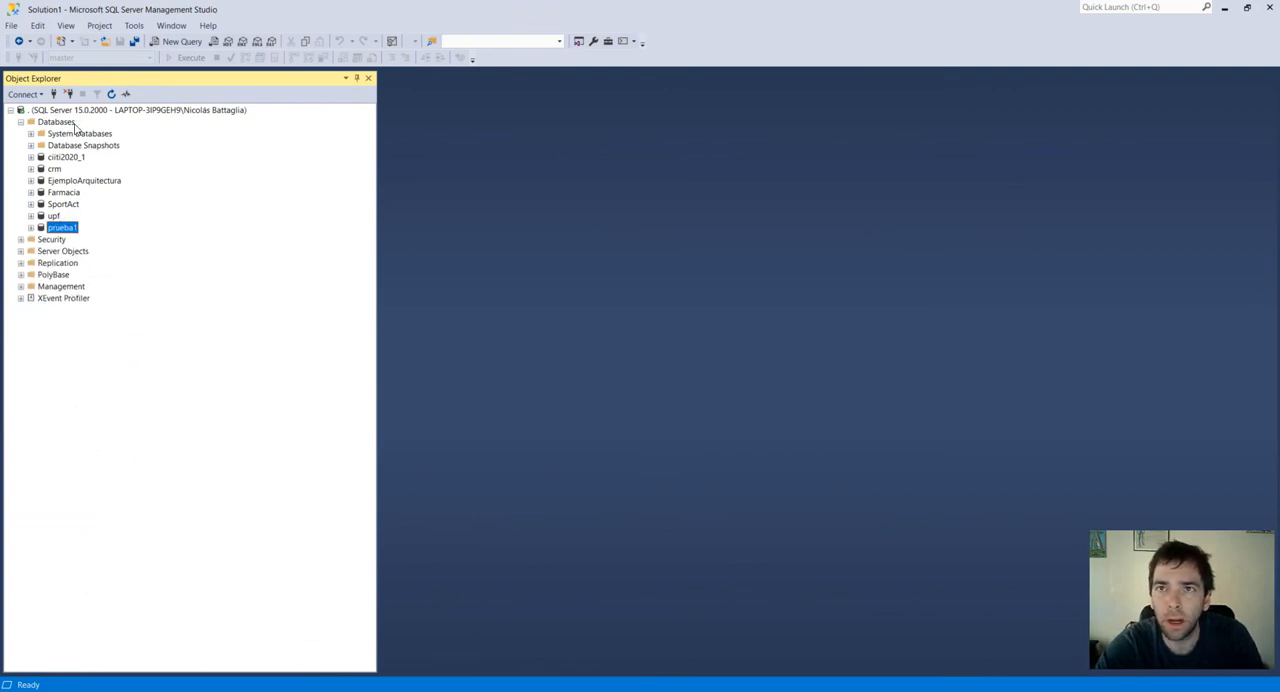
click(73, 123)
right_click(76, 125)
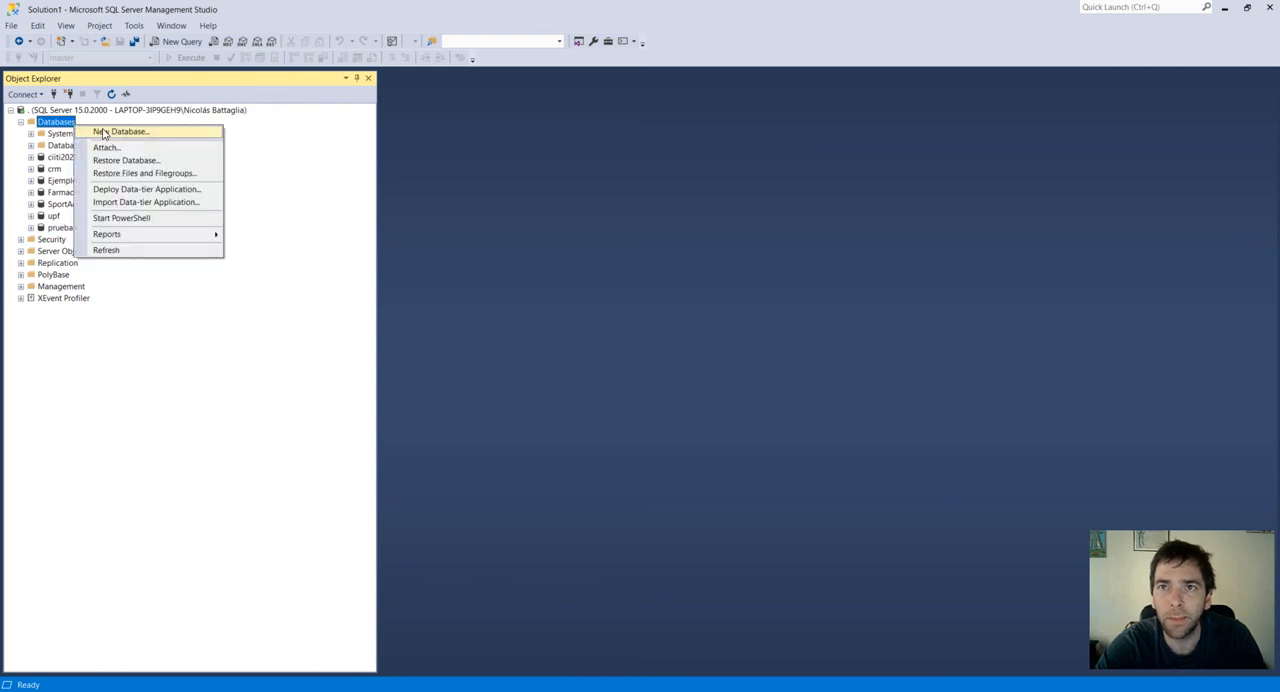
click(104, 133)
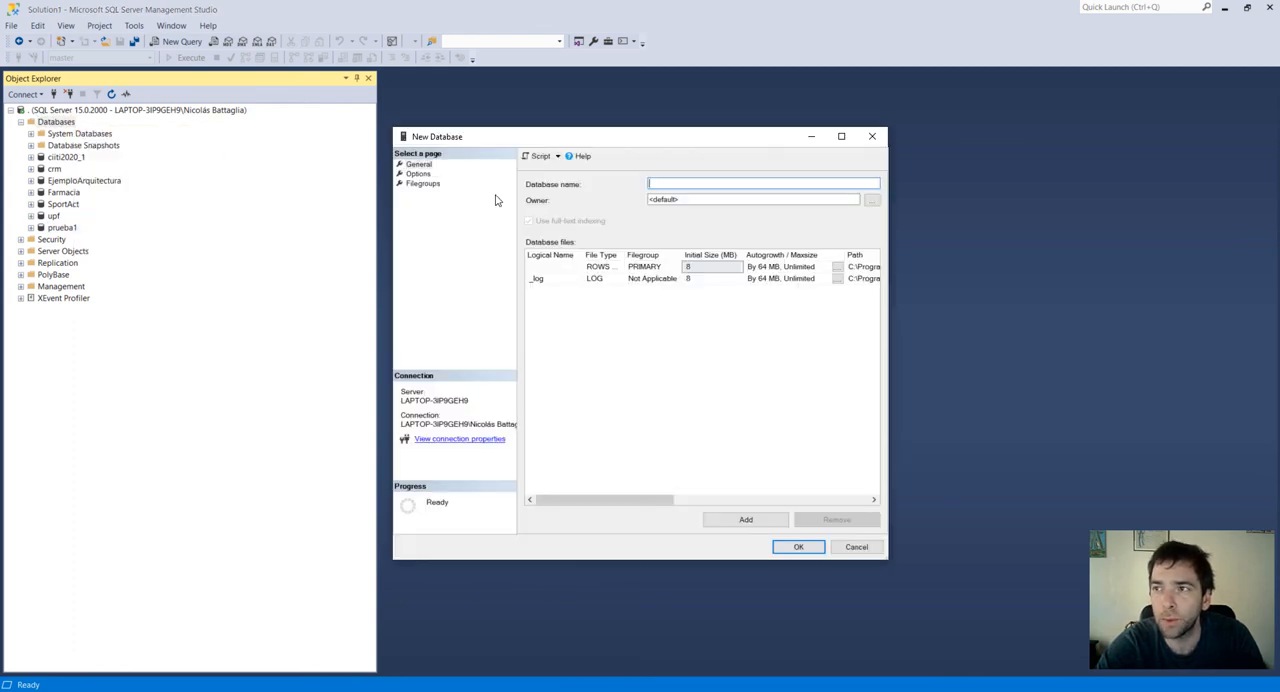
click(694, 180)
text(ejem`pl)
key(BackSpace)
key(BackSpace)
key(BackSpace)
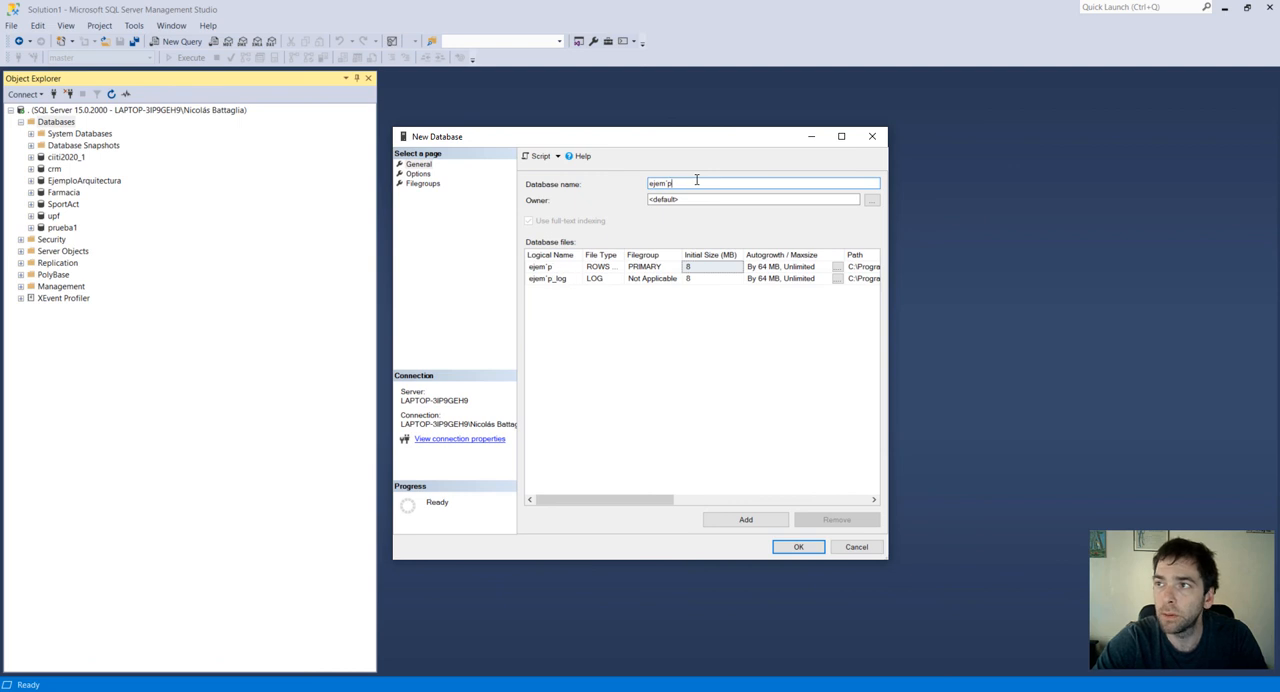
text(plo_DER)
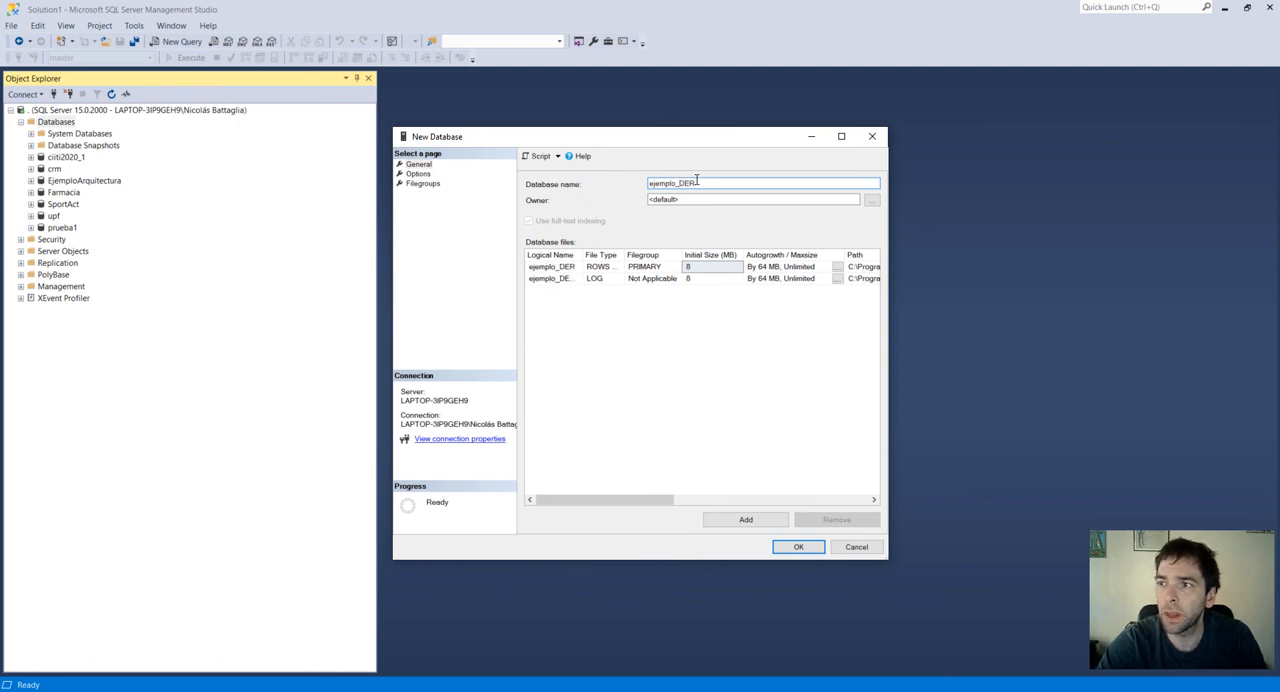
click(787, 547)
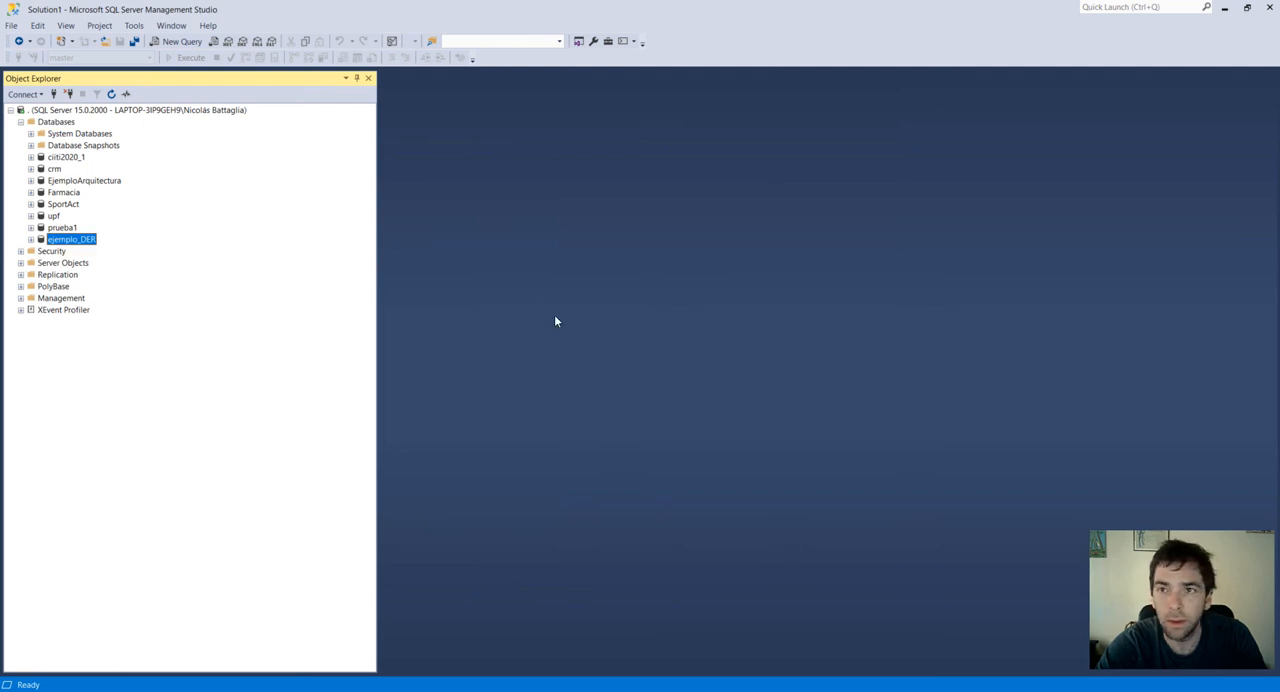
Open a new query on the ejemplo_DER database, paste the copied DDL script into it and execute it.
click(80, 240)
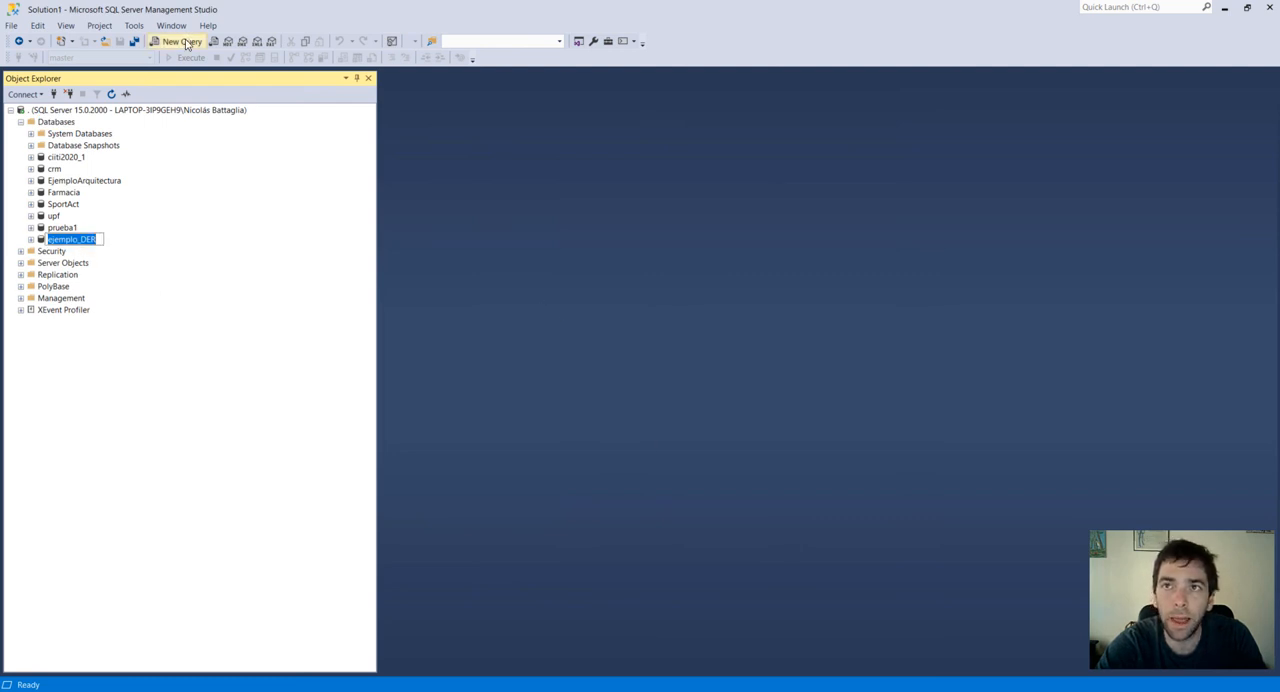
click(183, 42)
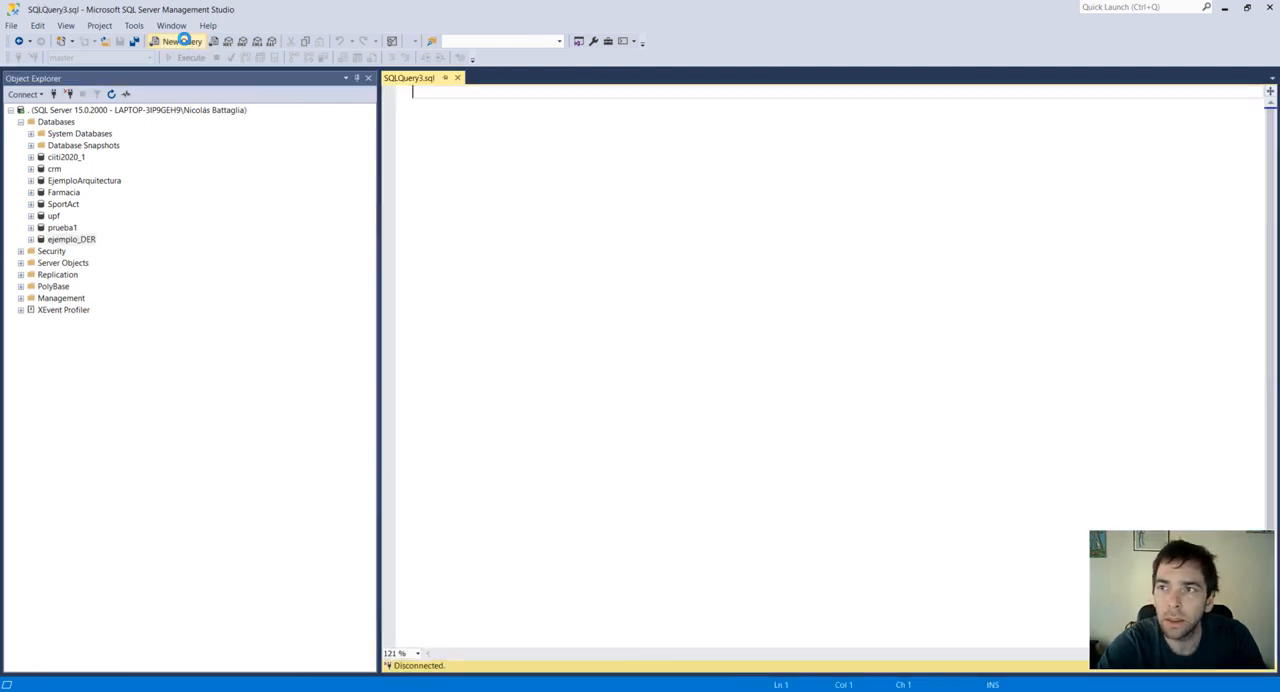
key(ctrl+v)
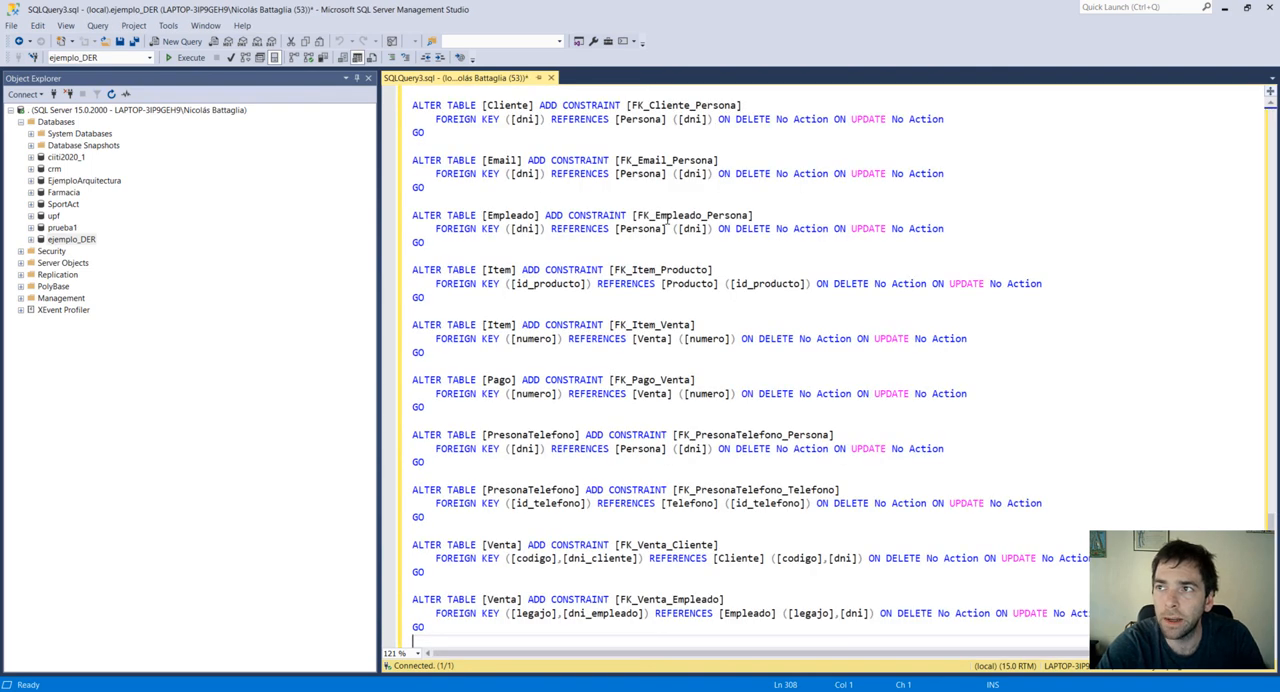
click(178, 59)
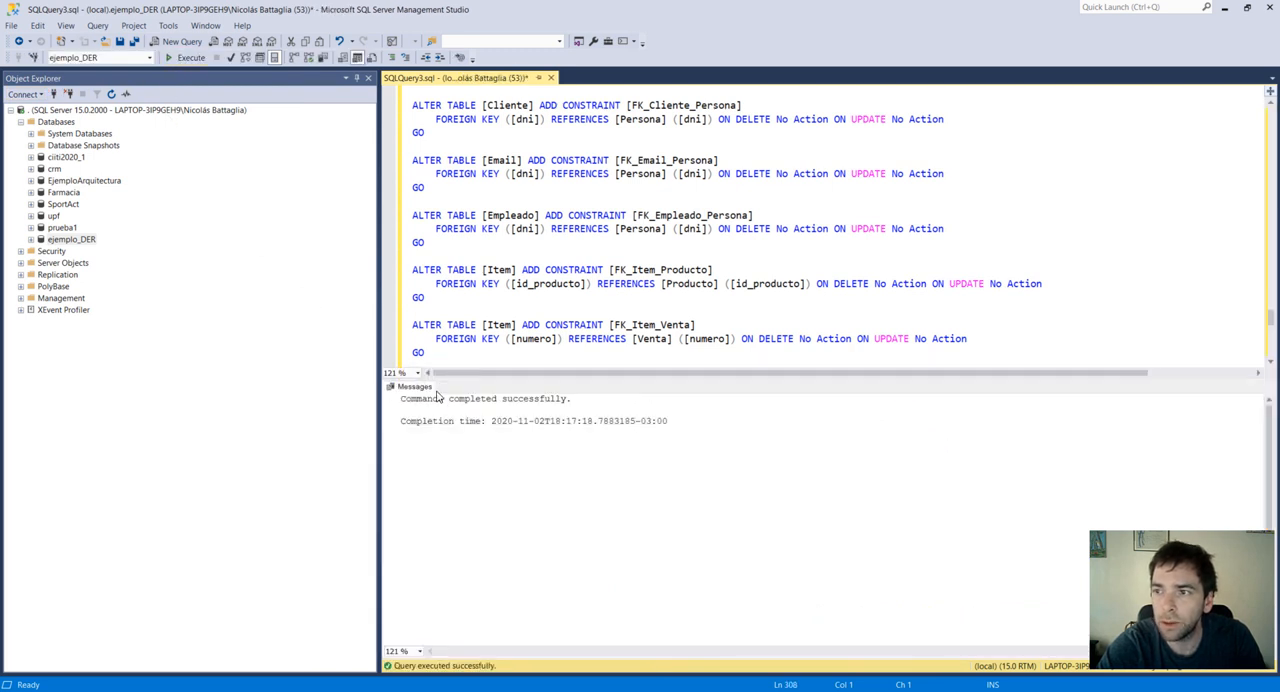
Expand the ejemplo_DER database and its Tables folder to check the created tables.
double_click(38, 240)
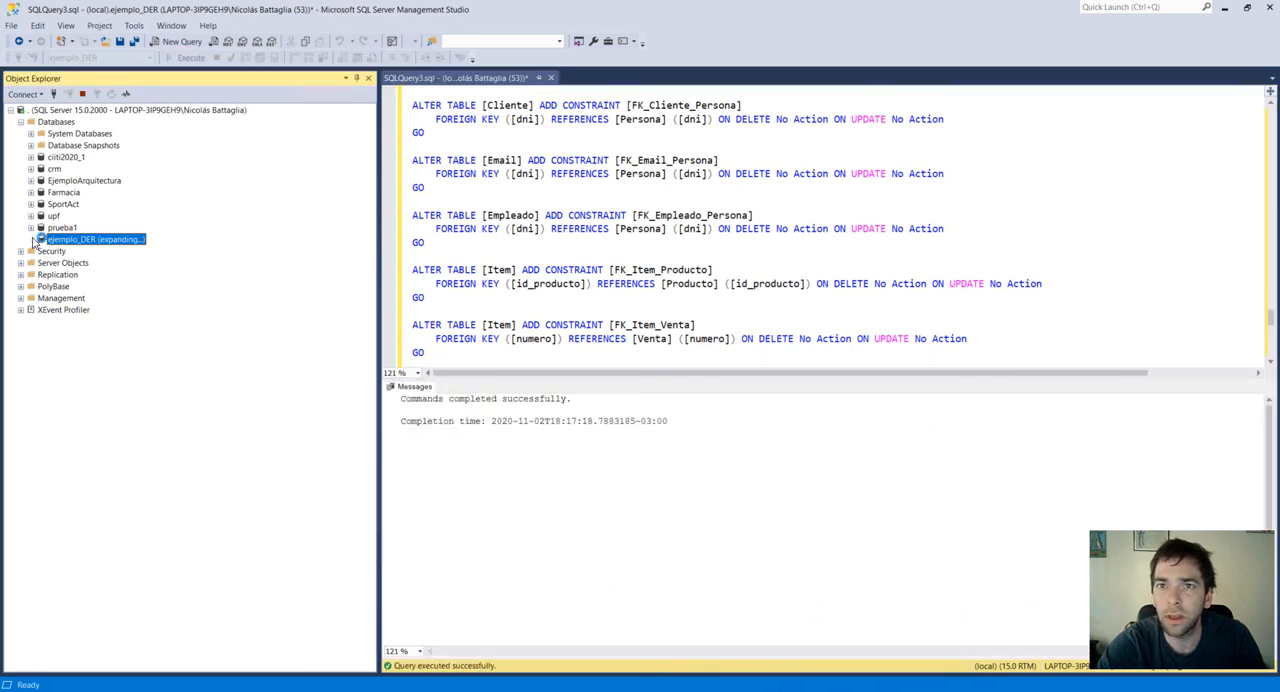
click(42, 263)
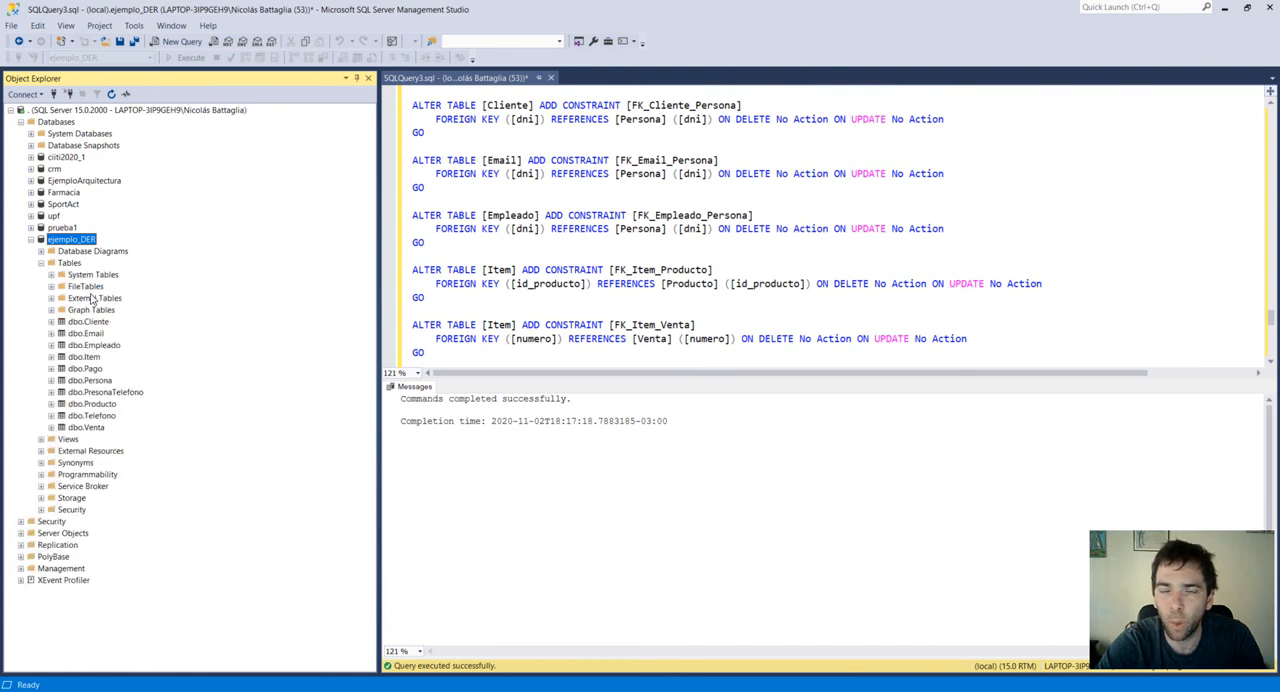
click(103, 395)
right_click(105, 399)
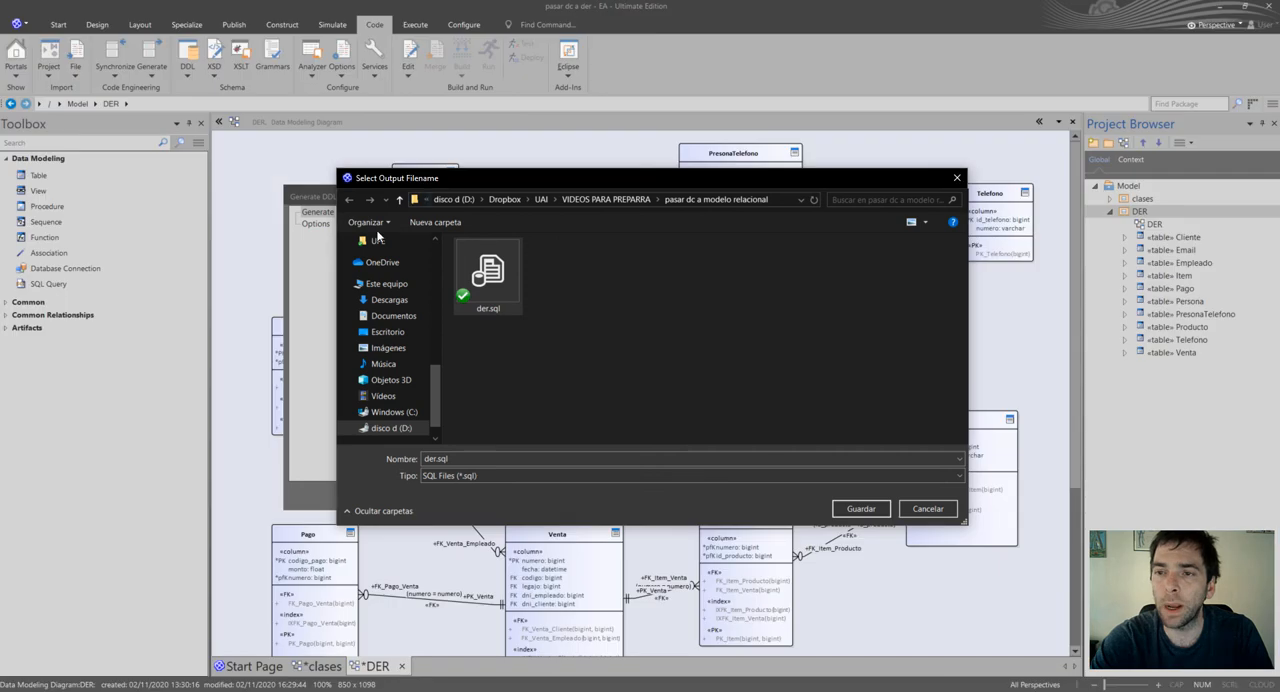
Back in Enterprise Architect, dismiss the output file selection and close the Generate DDL dialog.
click(957, 177)
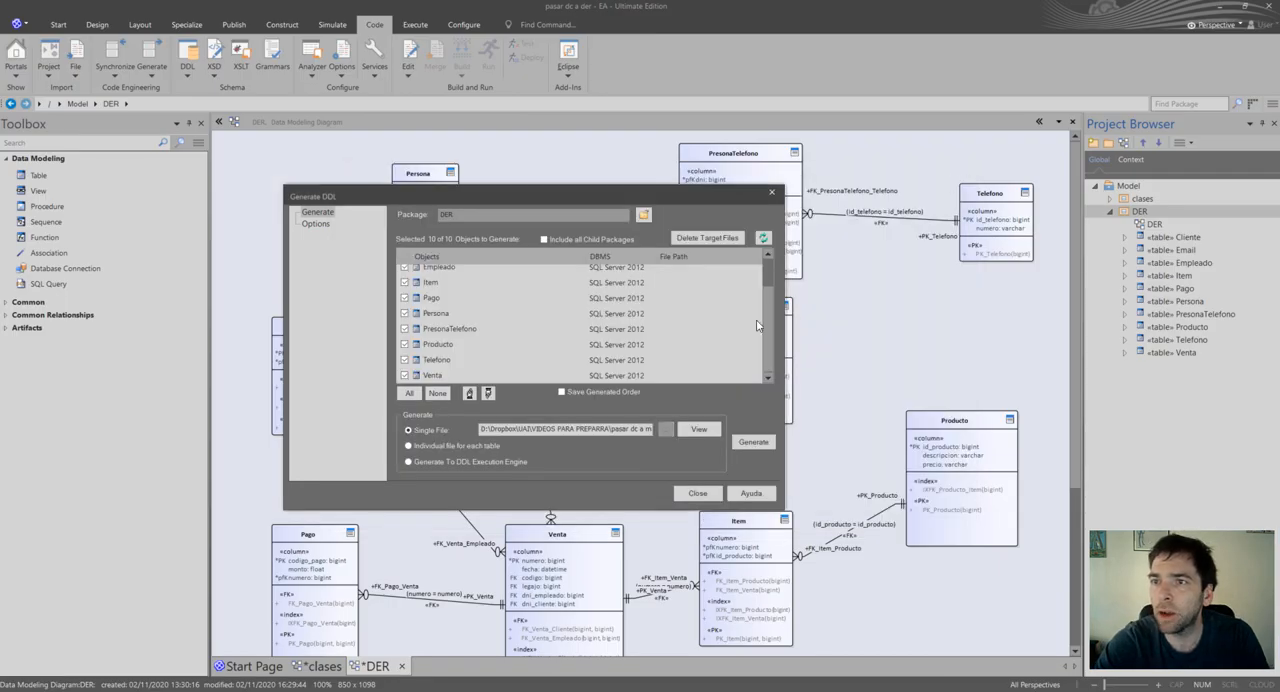
click(771, 192)
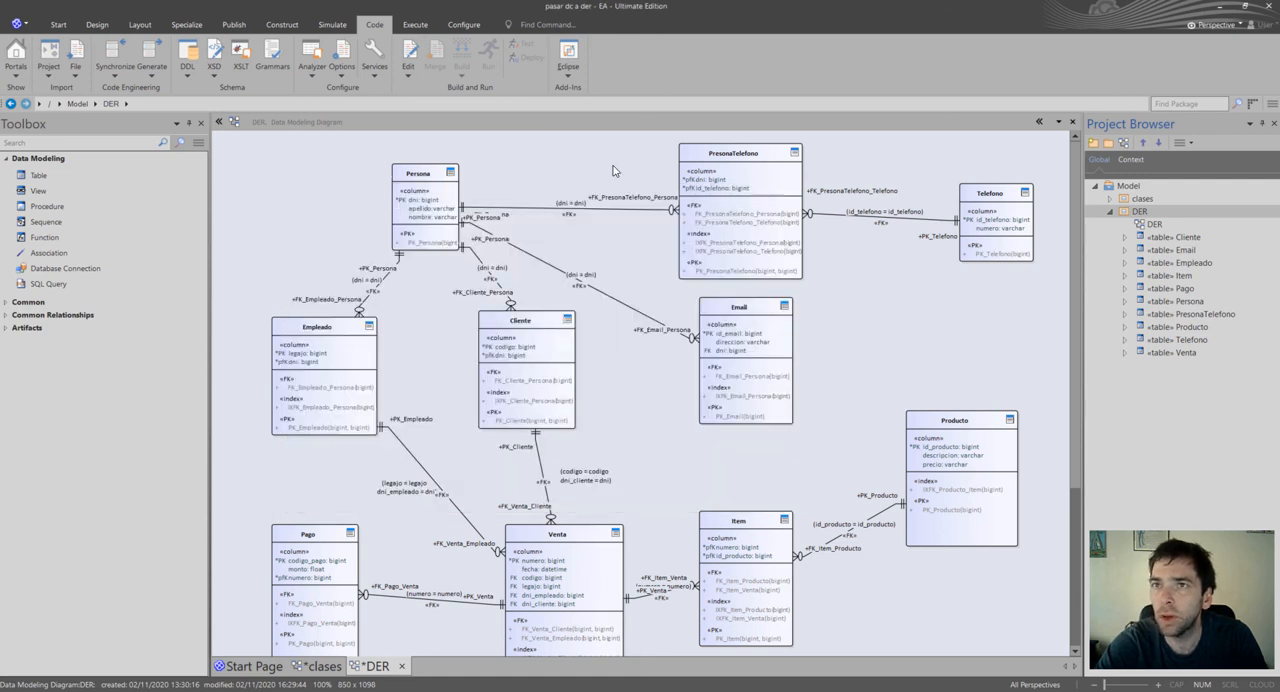
Select the clases package and open the Model Transformation dialog for its classes.
click(188, 78)
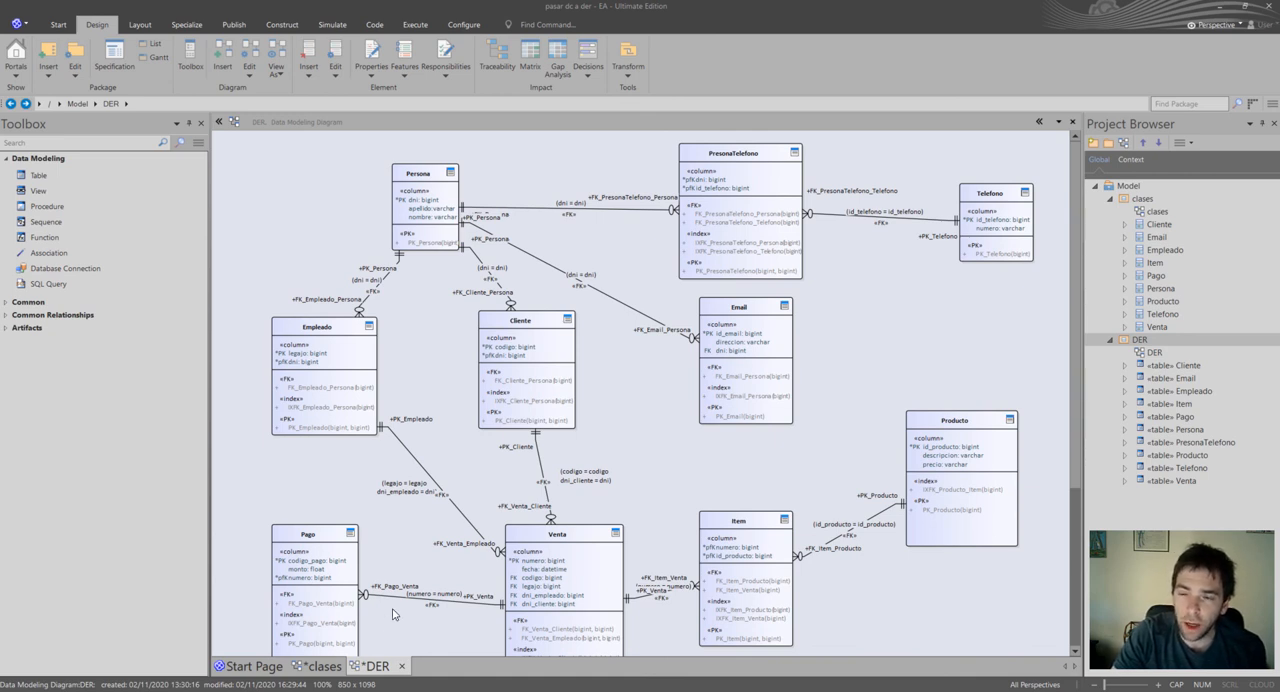
click(1111, 341)
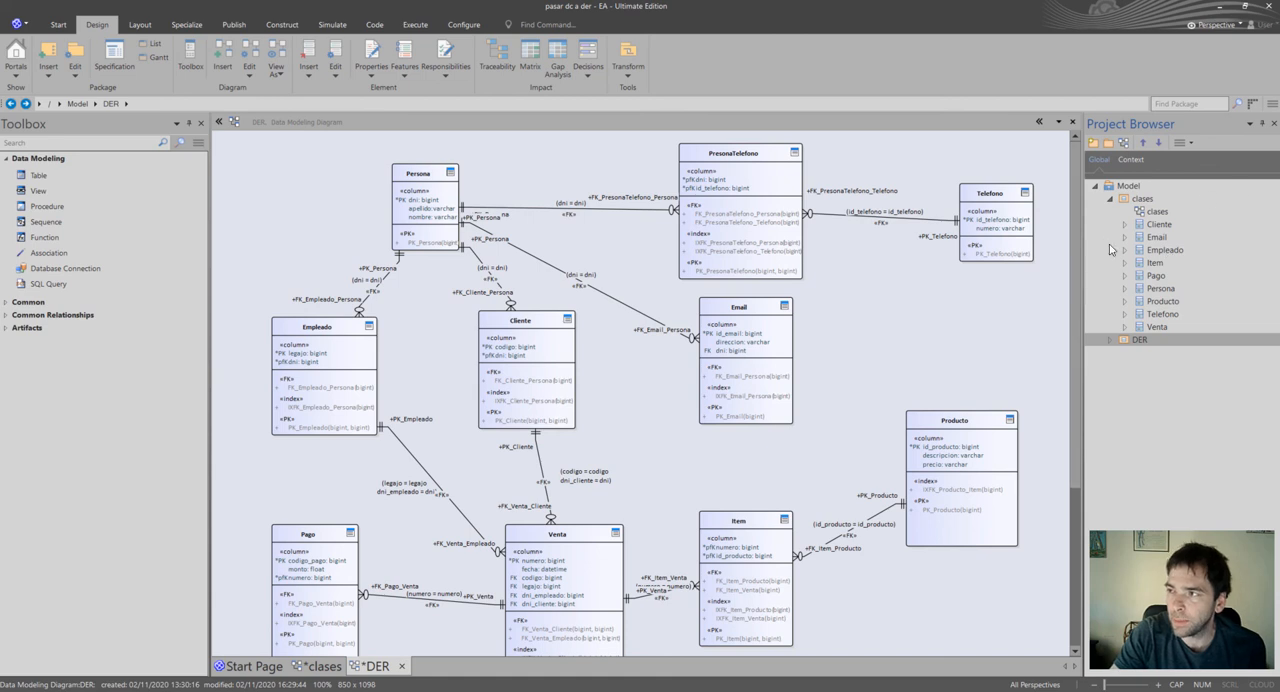
click(1143, 200)
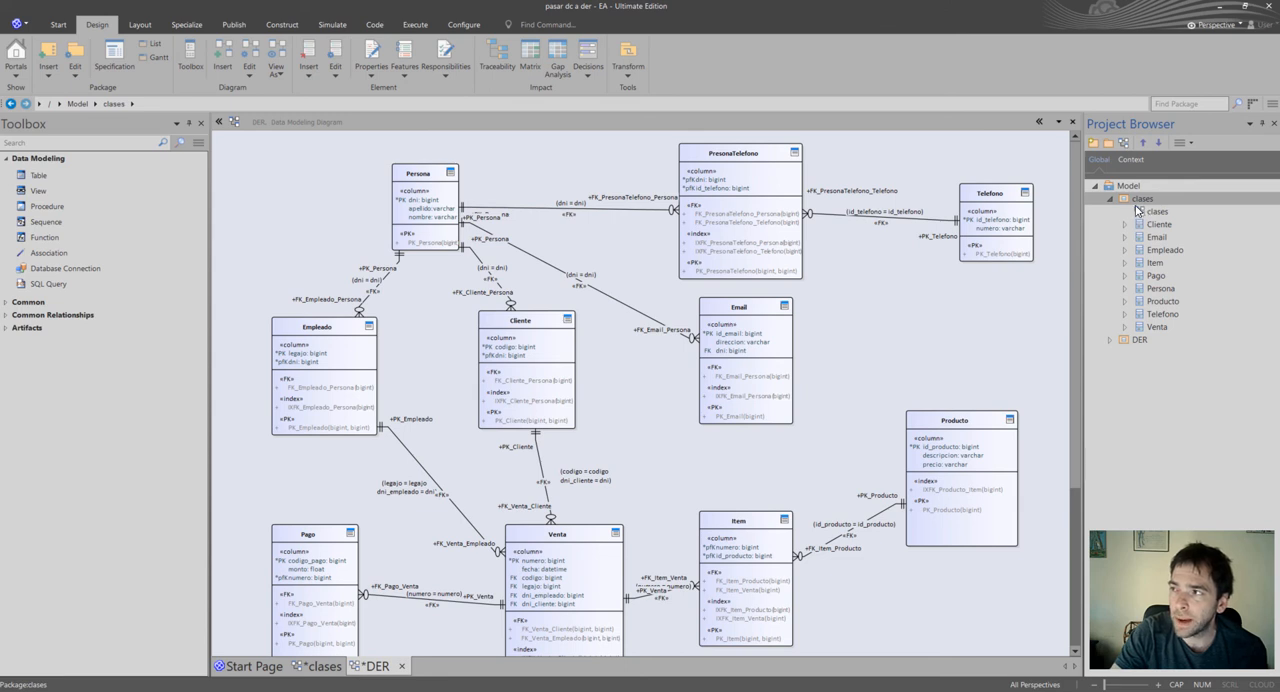
click(1157, 213)
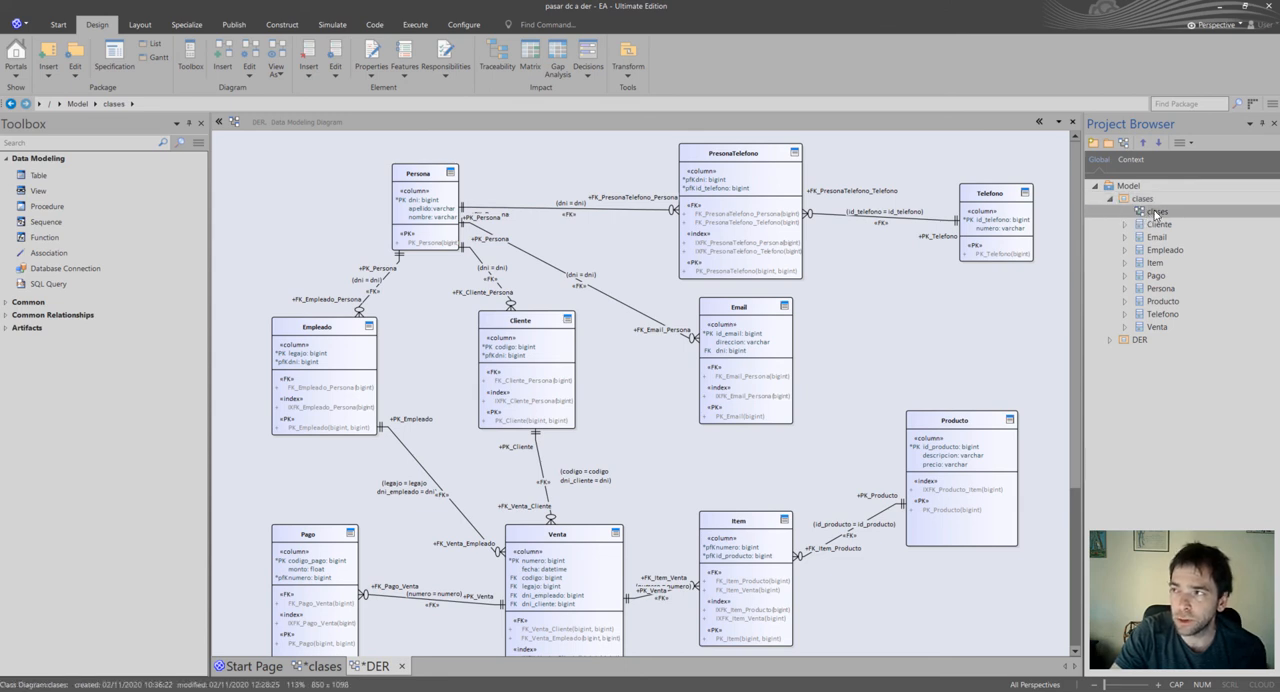
click(1147, 202)
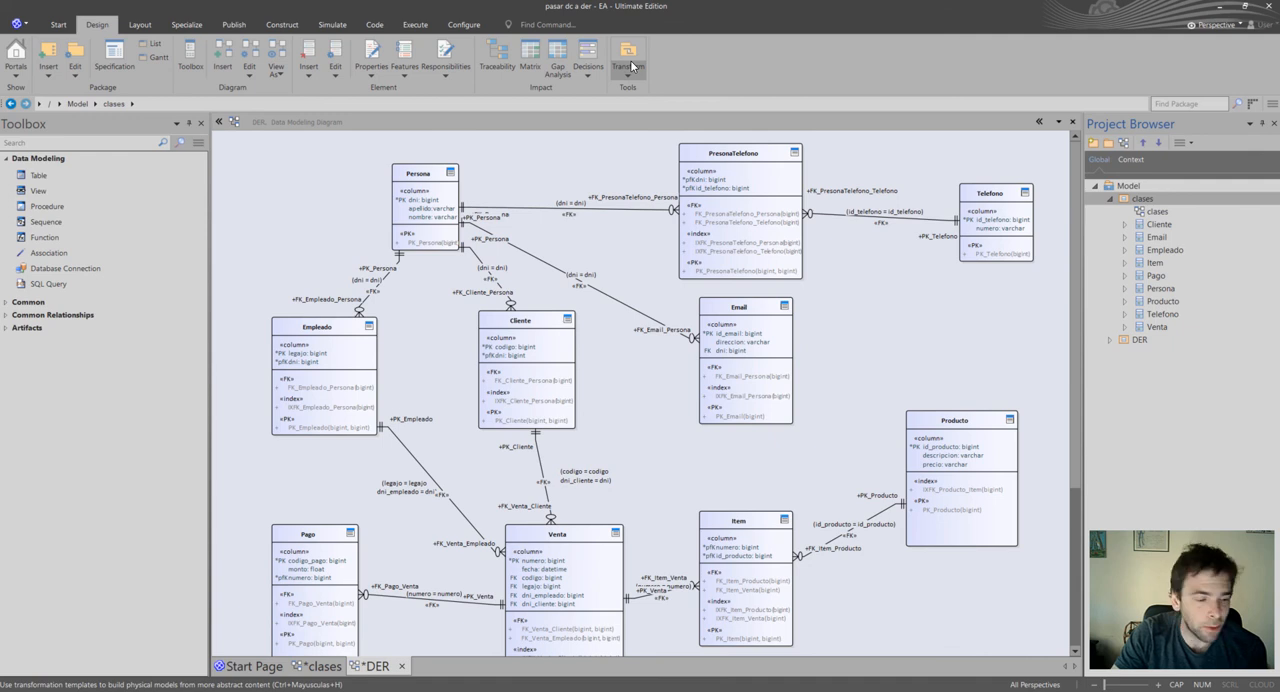
click(631, 66)
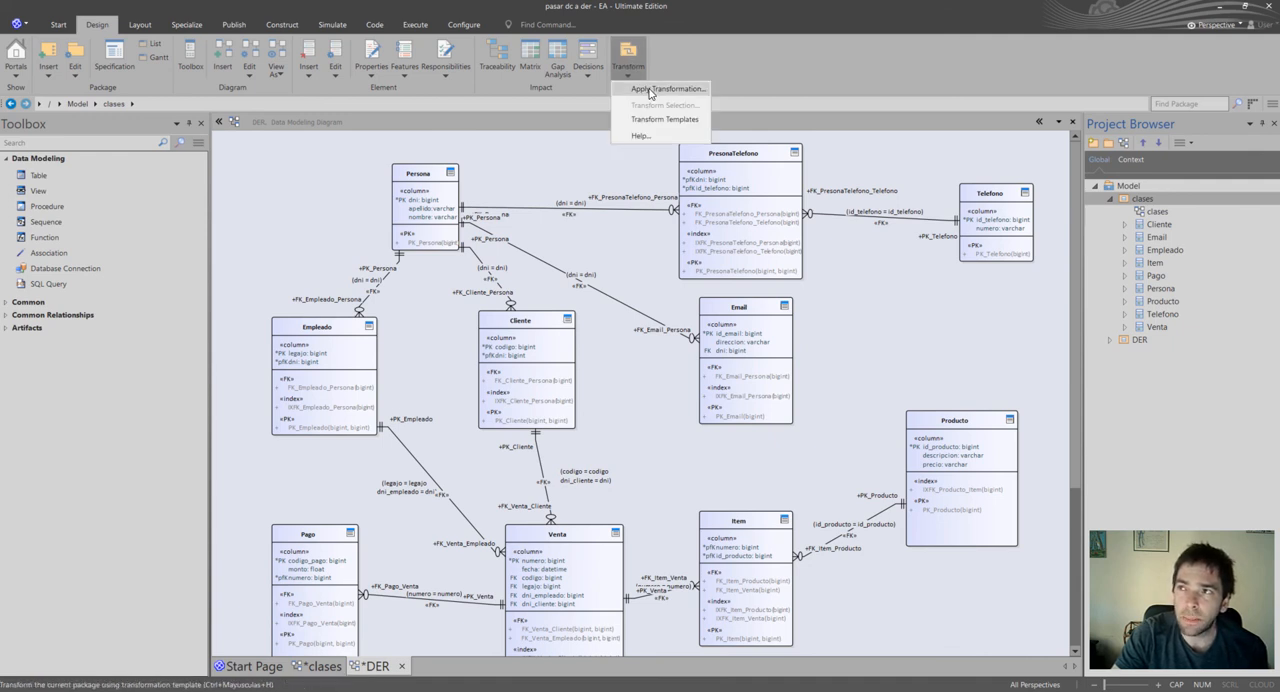
click(650, 89)
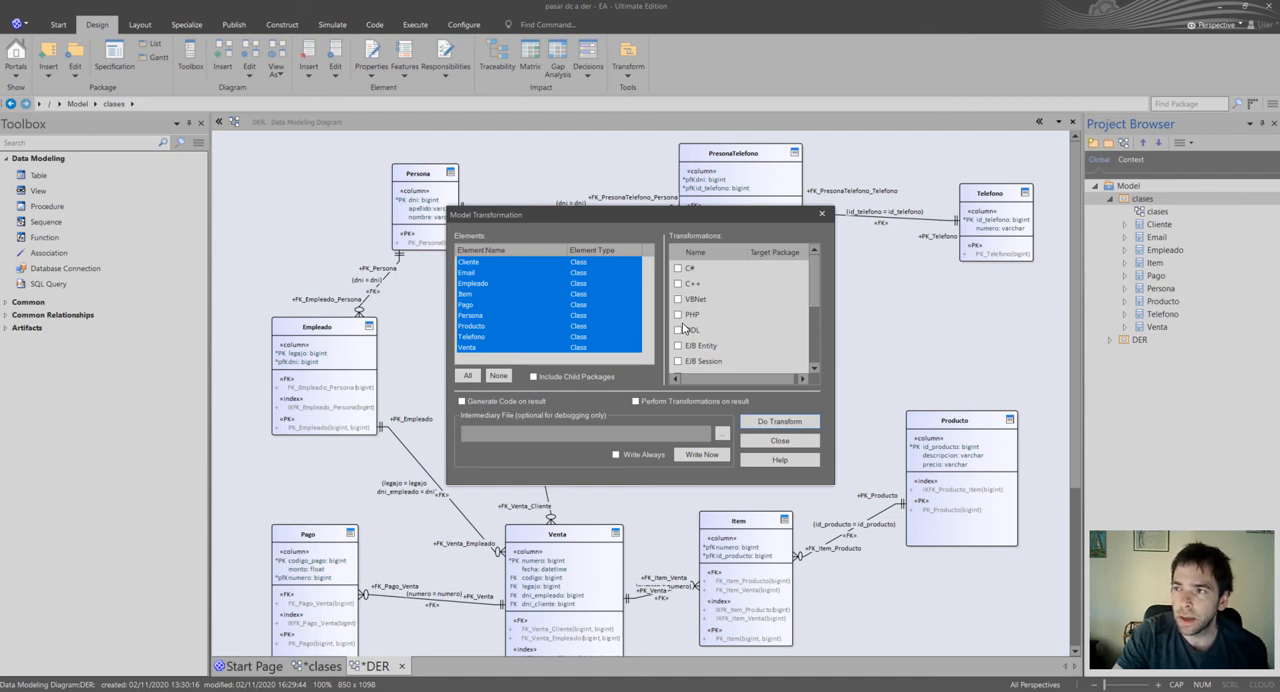
Run the DDL transformation on the clases package with DER as the target package.
scroll(811, 283, down, 1)
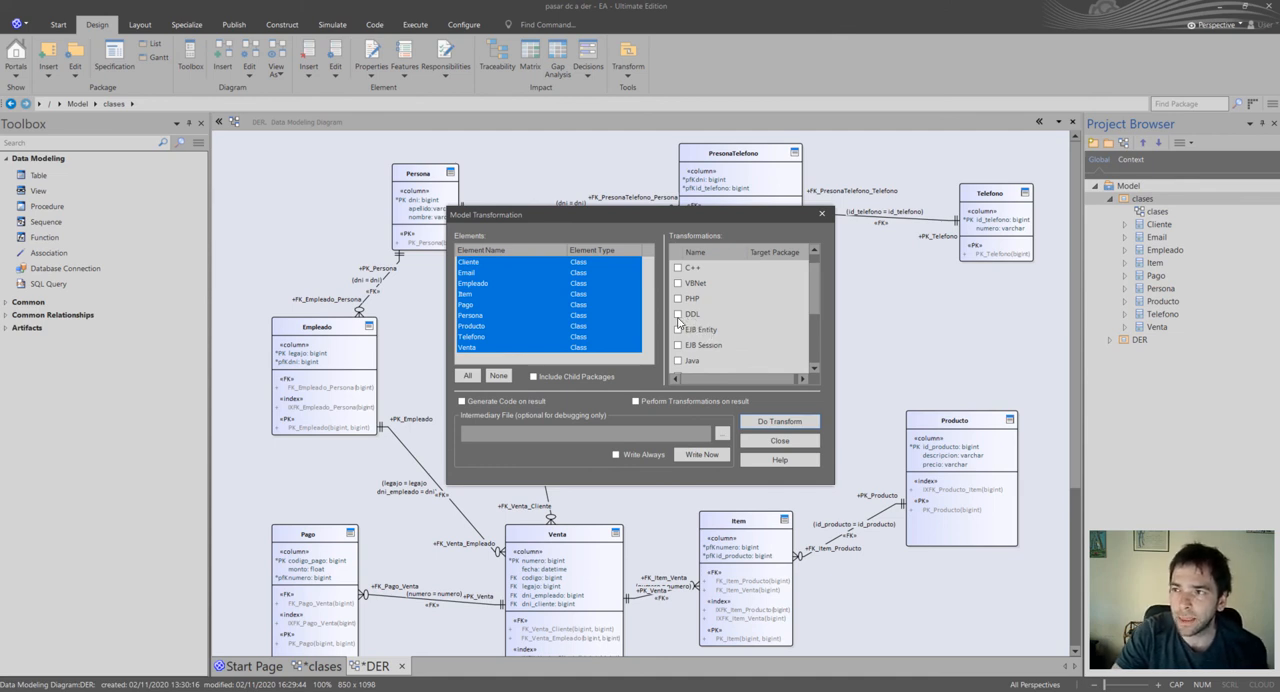
click(679, 319)
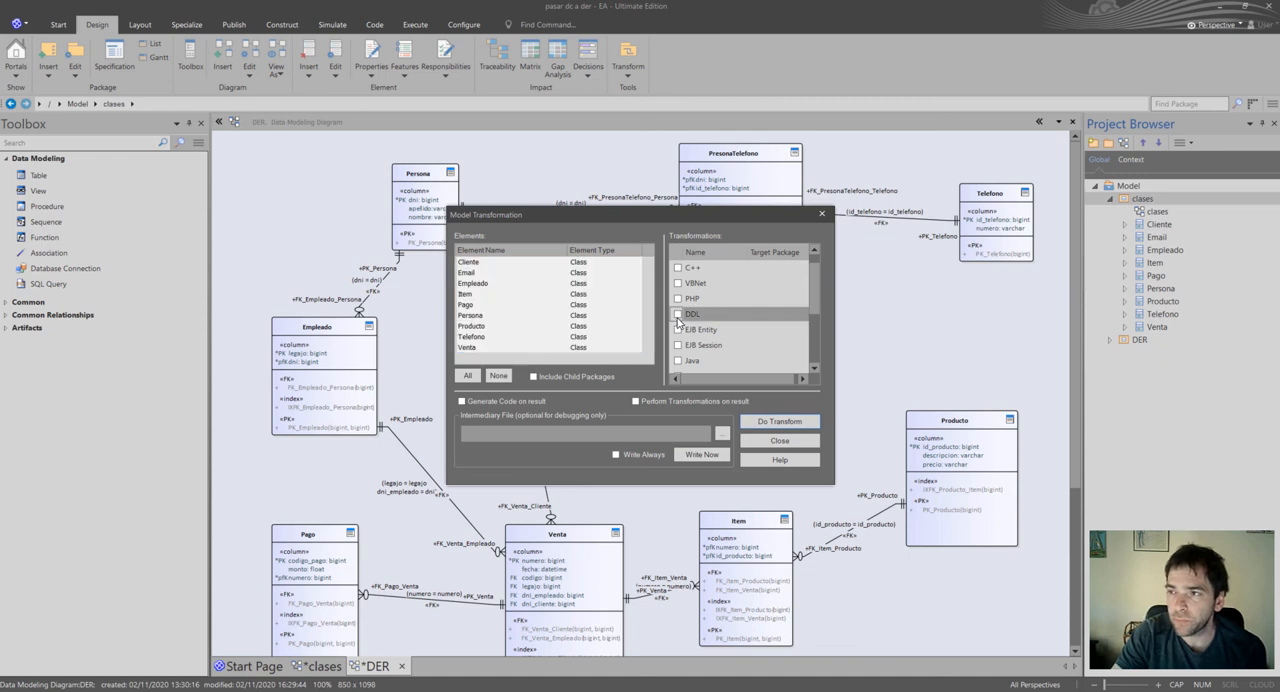
click(678, 316)
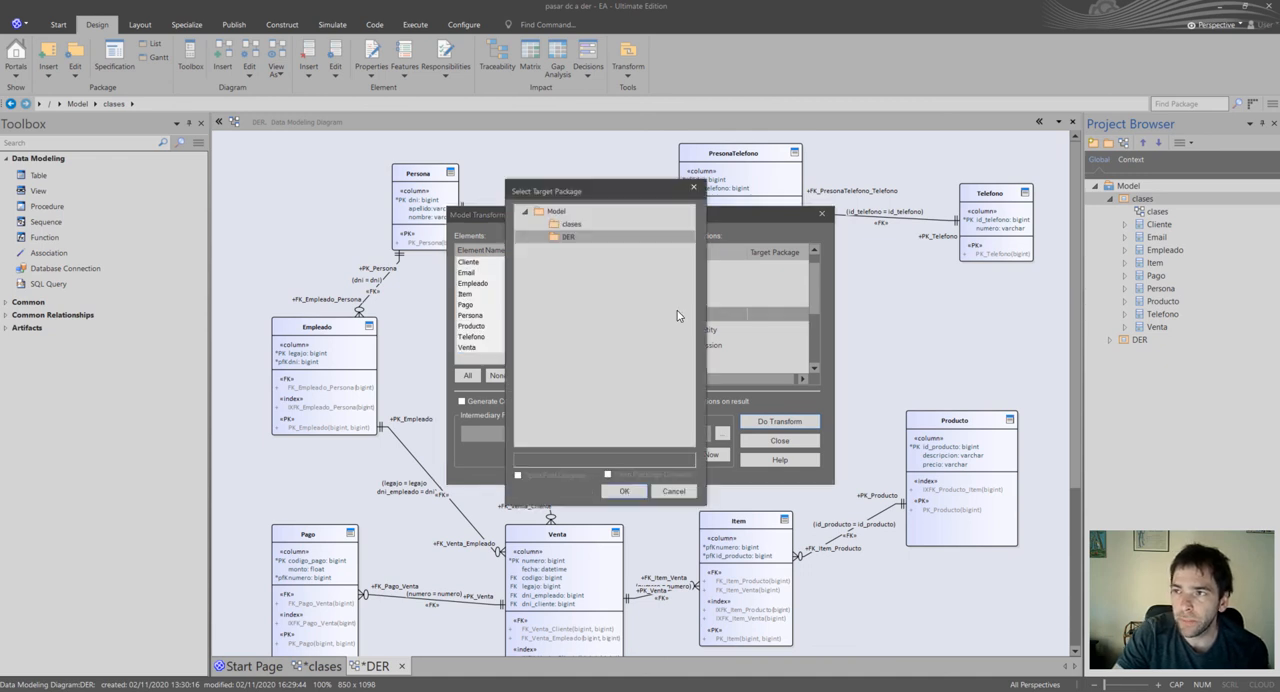
click(558, 212)
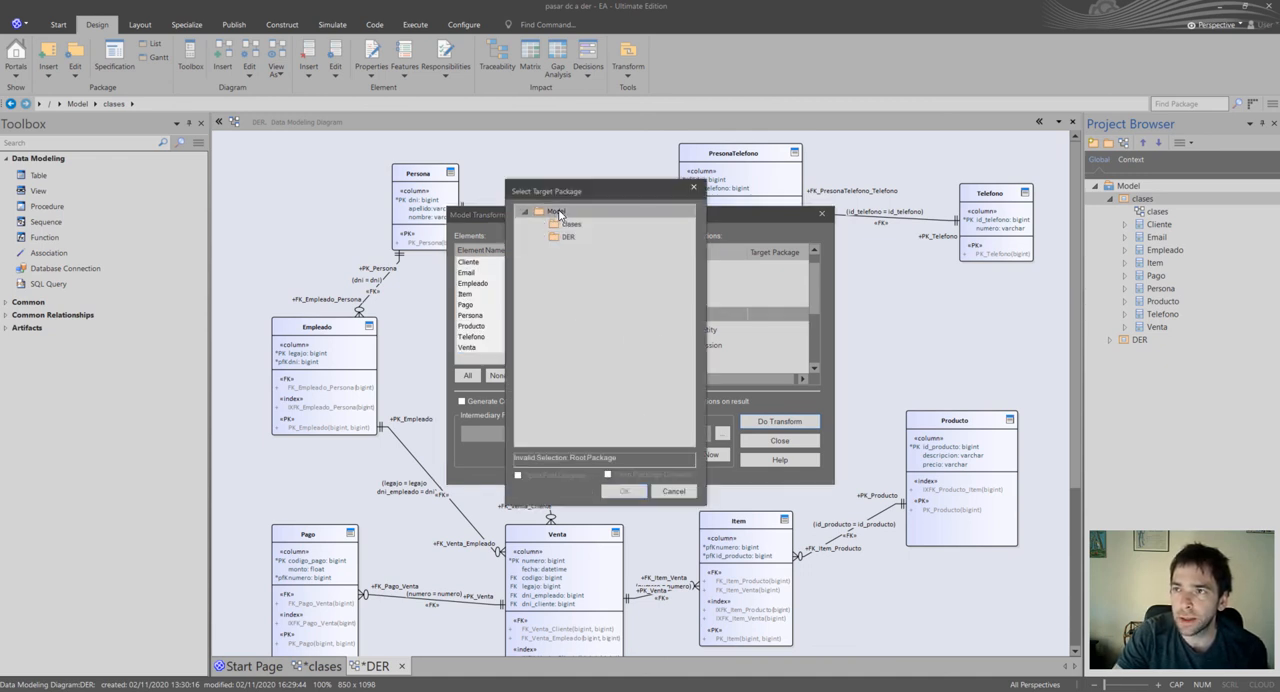
click(560, 237)
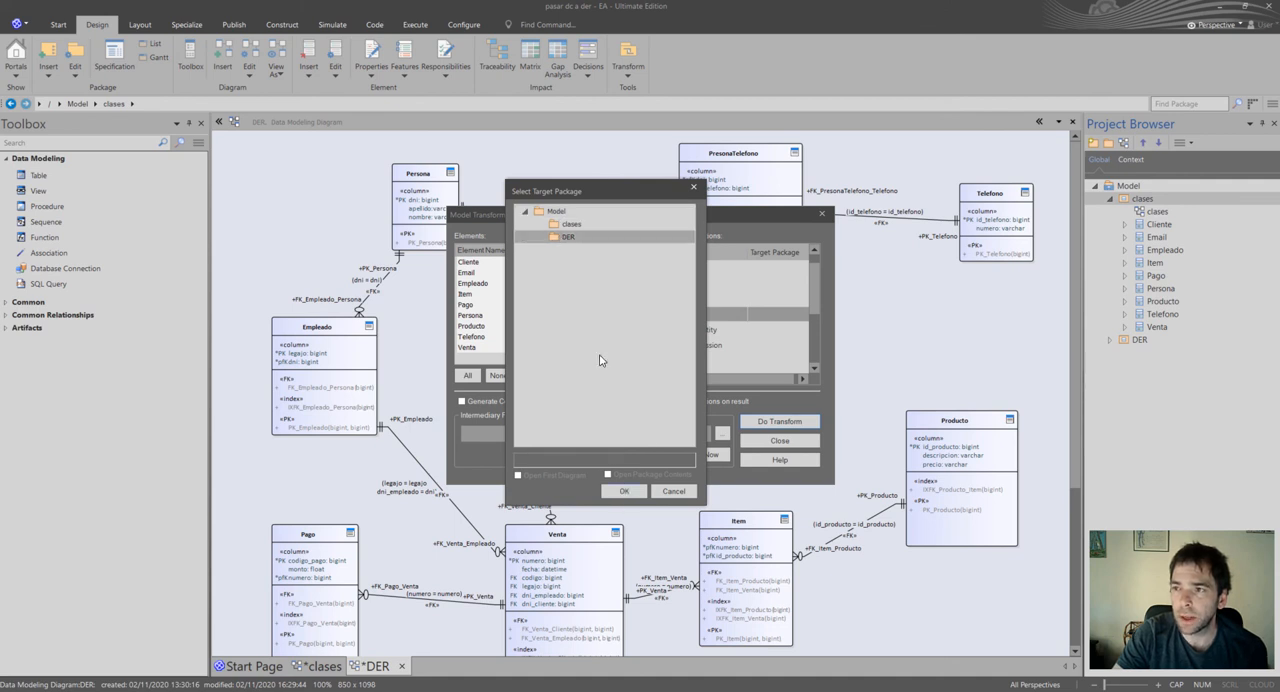
click(628, 494)
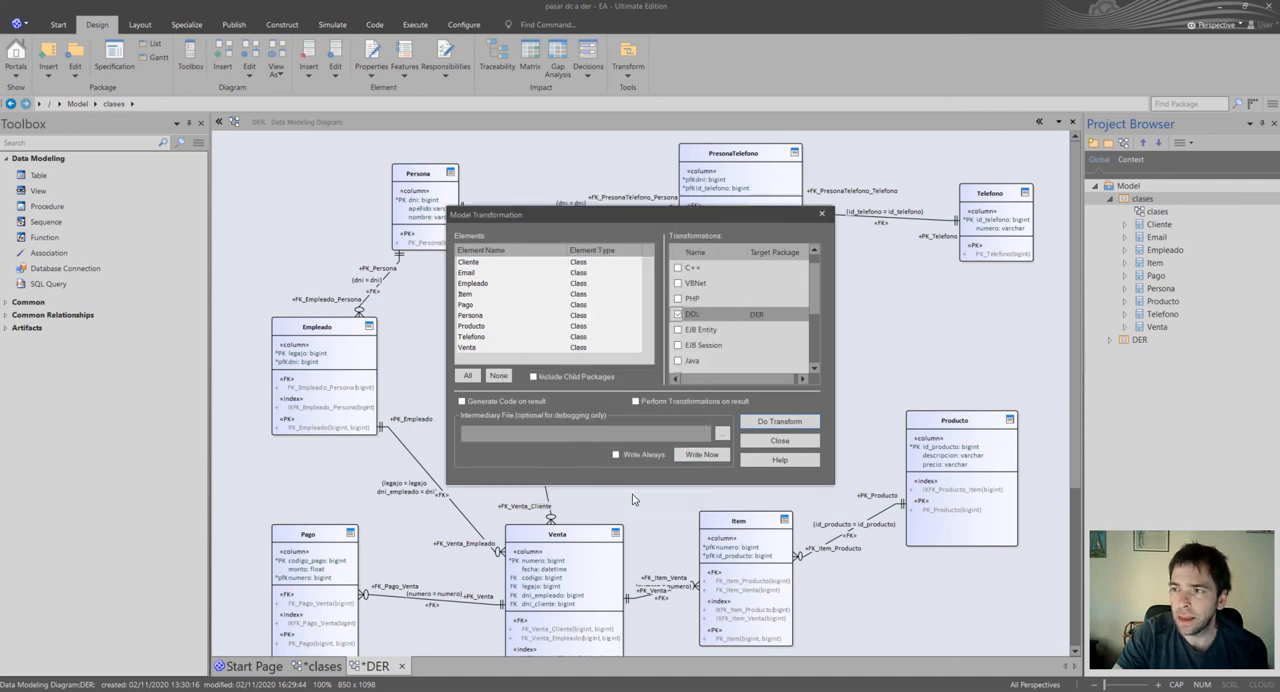
click(771, 423)
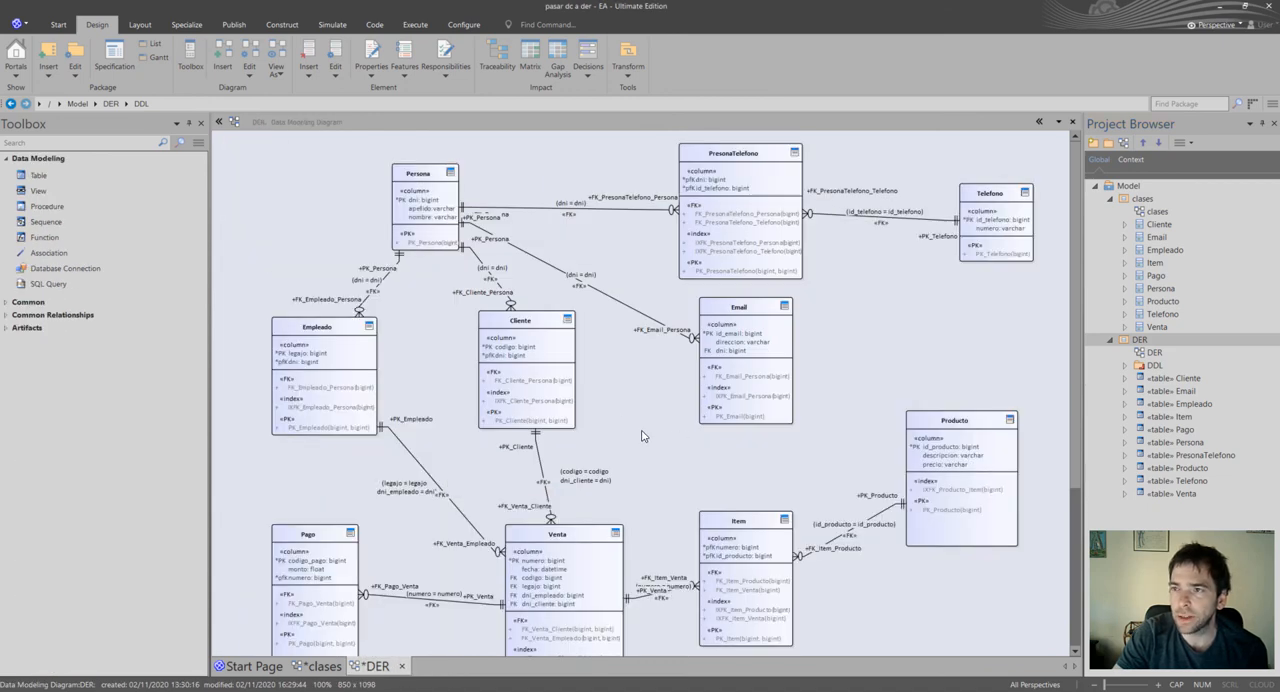
Expand the generated DDL package inside DER and open its DDL diagram.
click(1127, 366)
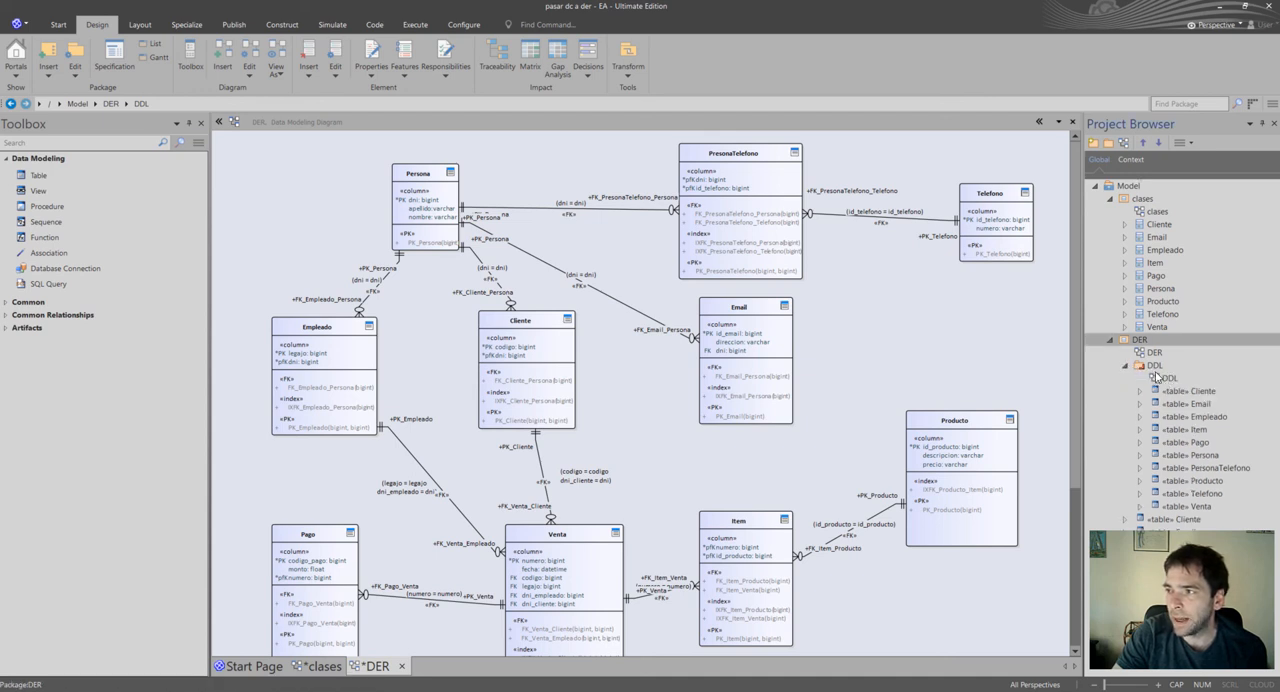
click(1161, 367)
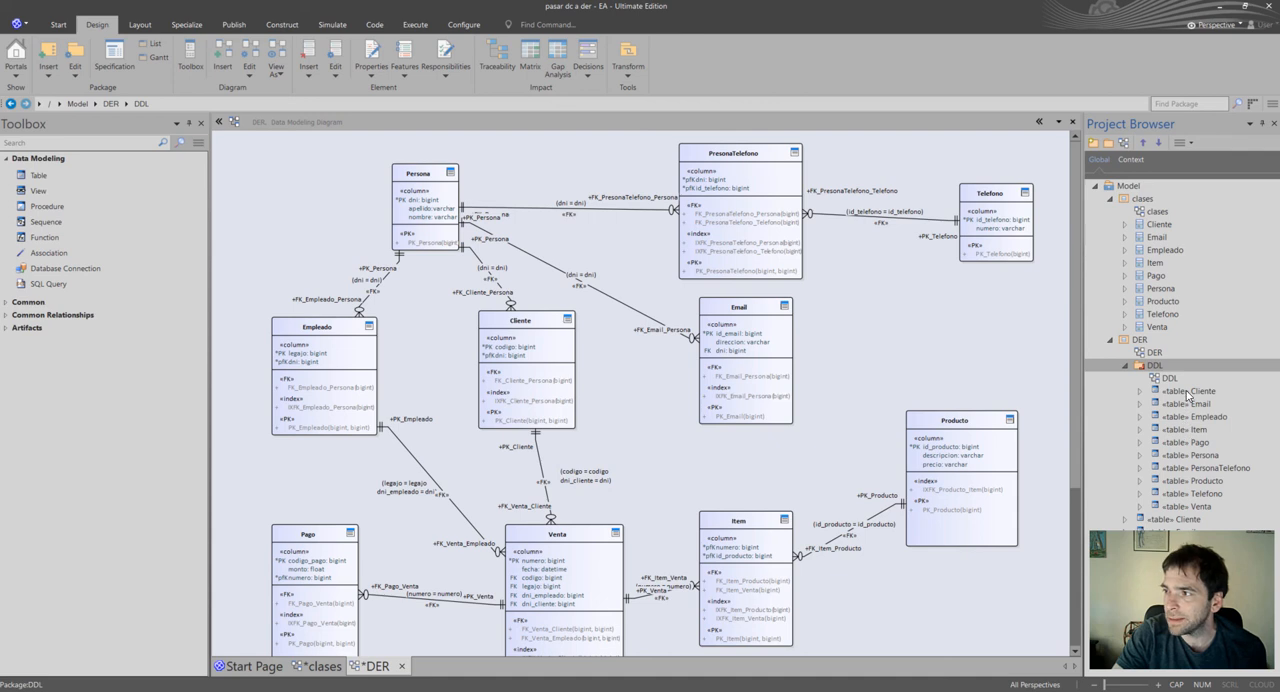
click(1170, 379)
double_click(1170, 379)
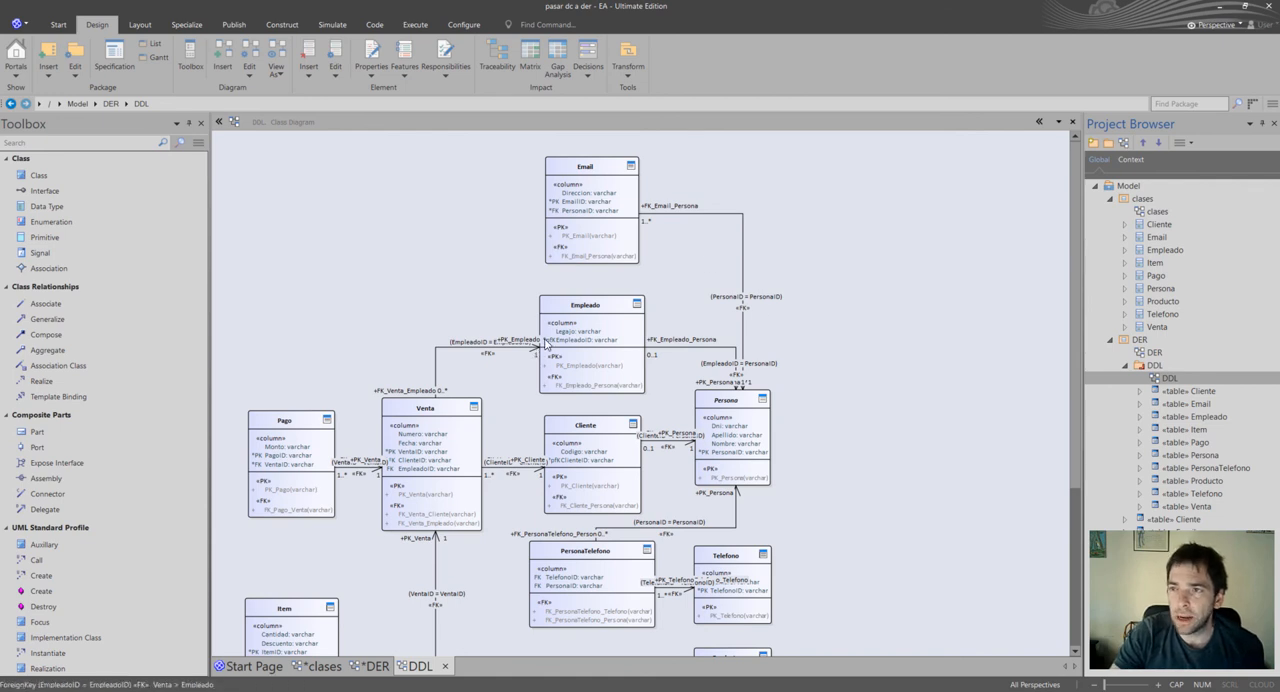
Set the DDL diagram's connector notation to Information Engineering.
right_click(356, 252)
click(394, 292)
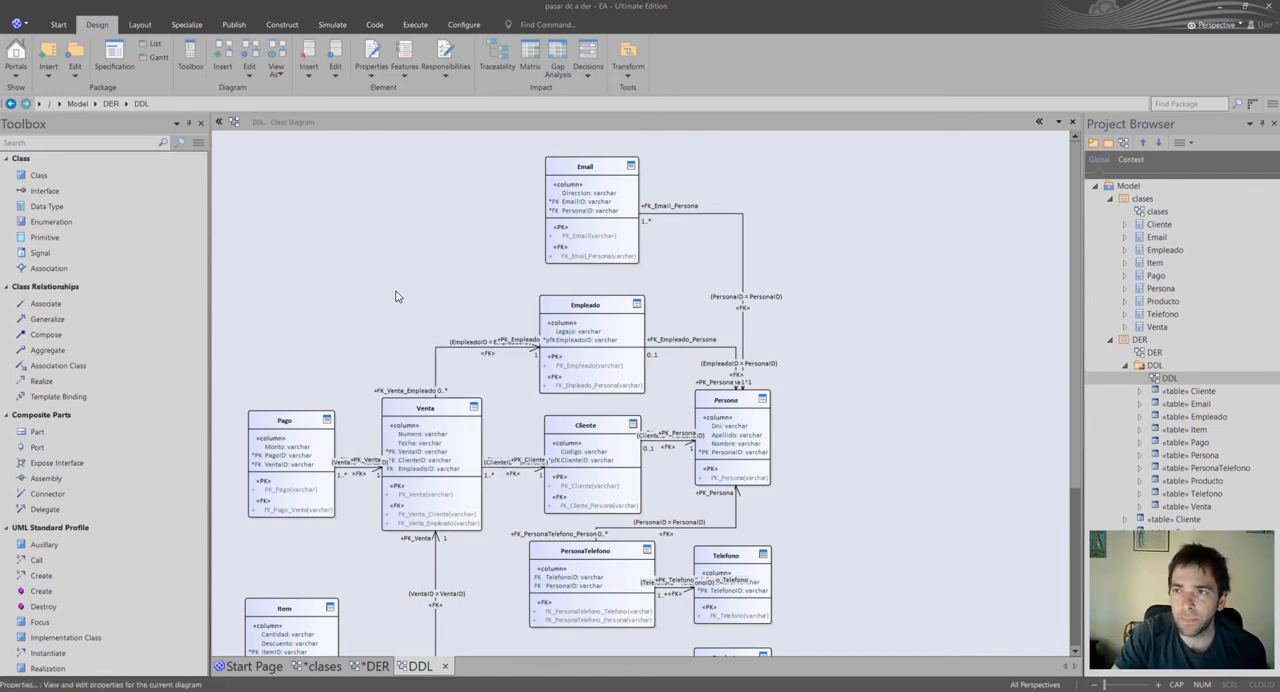
click(318, 310)
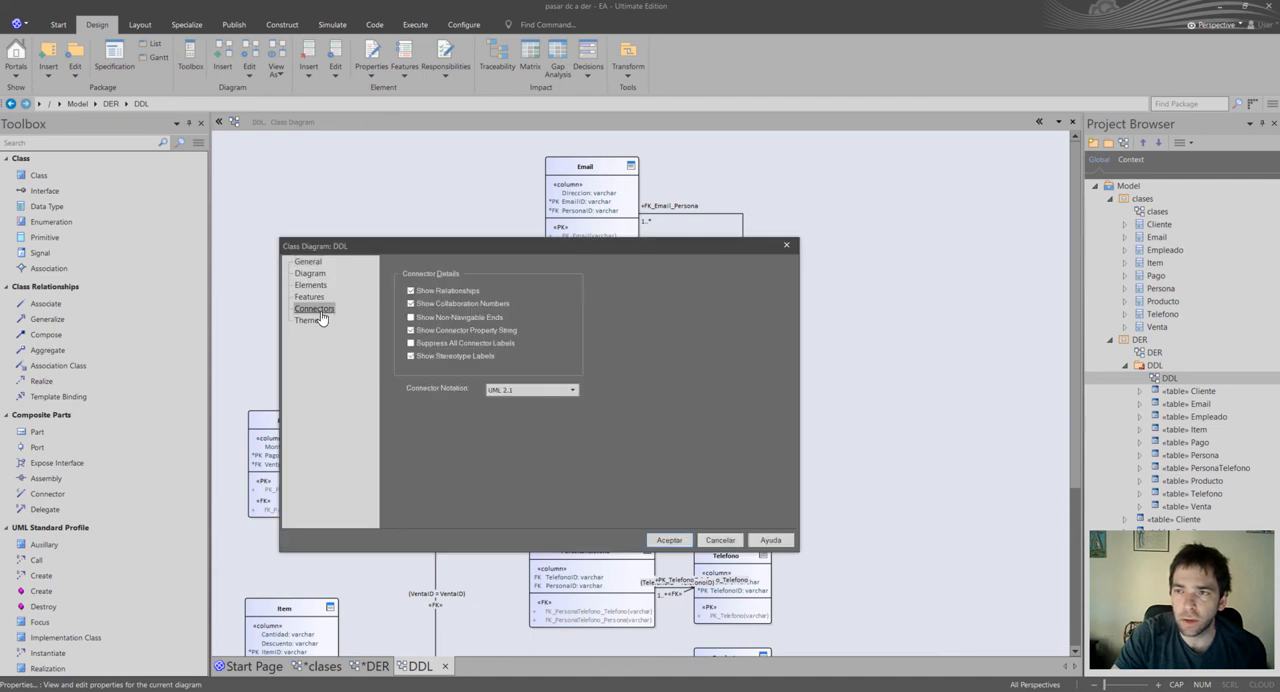
click(520, 390)
click(525, 411)
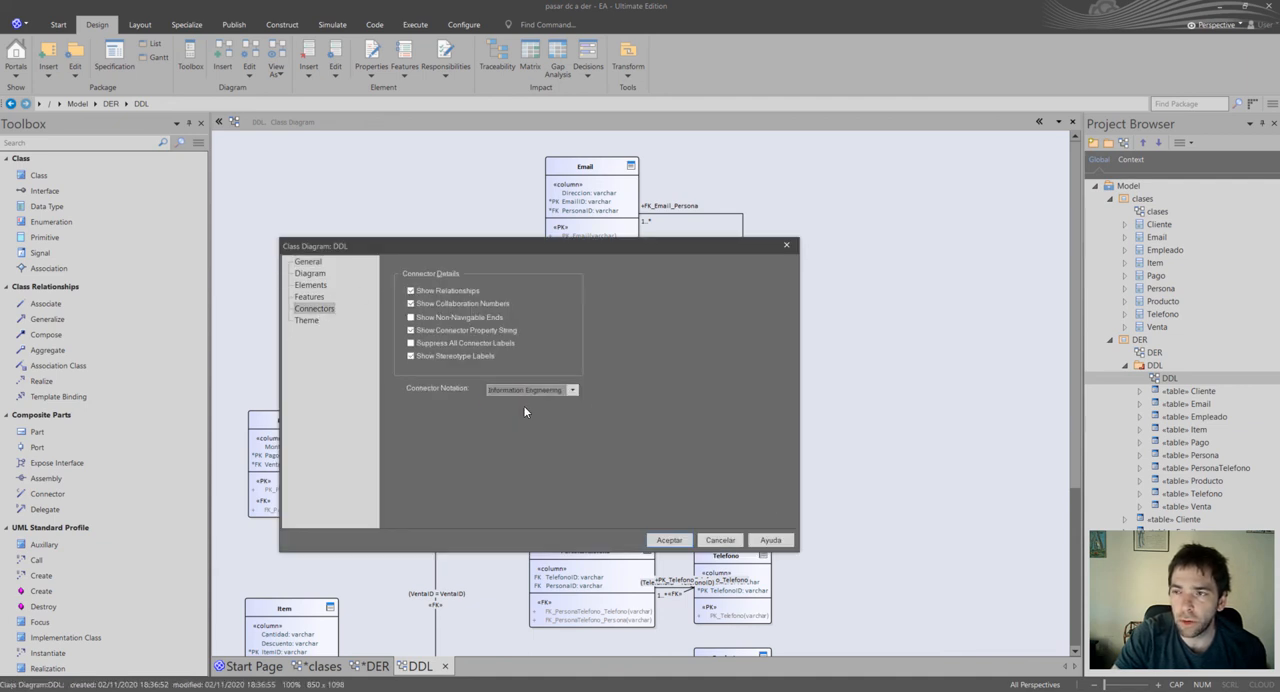
click(668, 540)
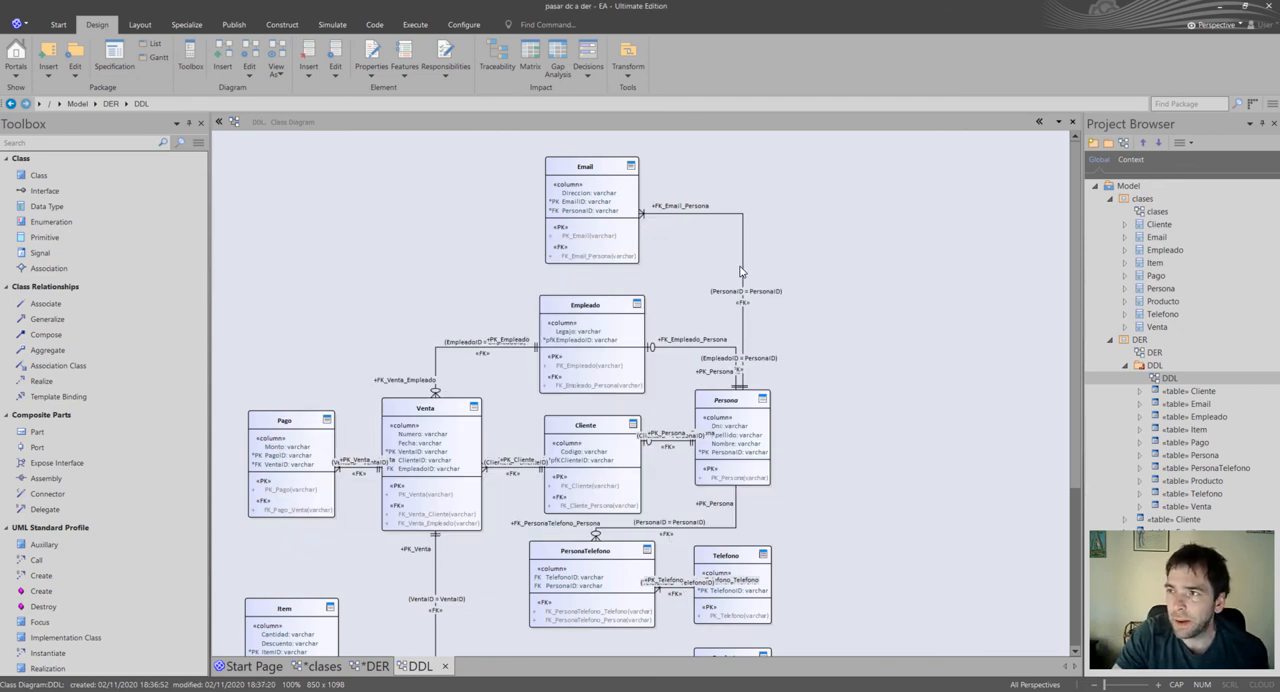
Shift the vertical segment of the Email–Persona connector slightly outward, away from the Empleado–Persona connector.
drag(742, 274, 754, 266)
click(818, 274)
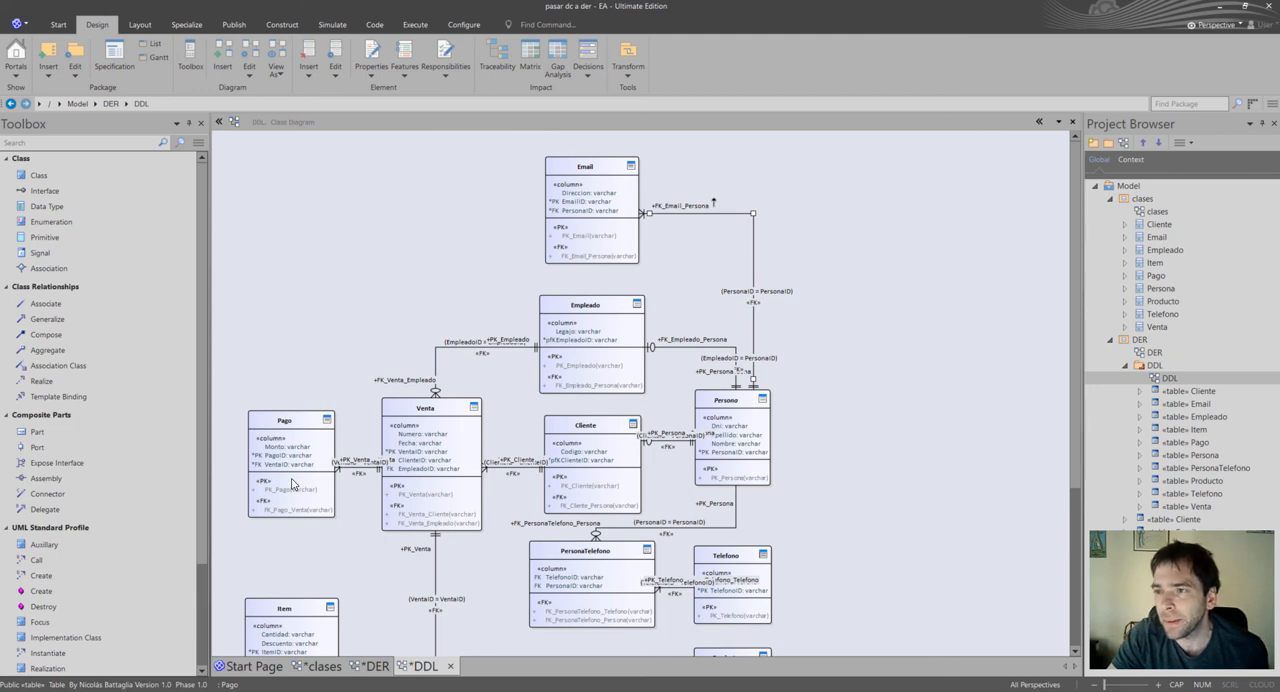
click(625, 464)
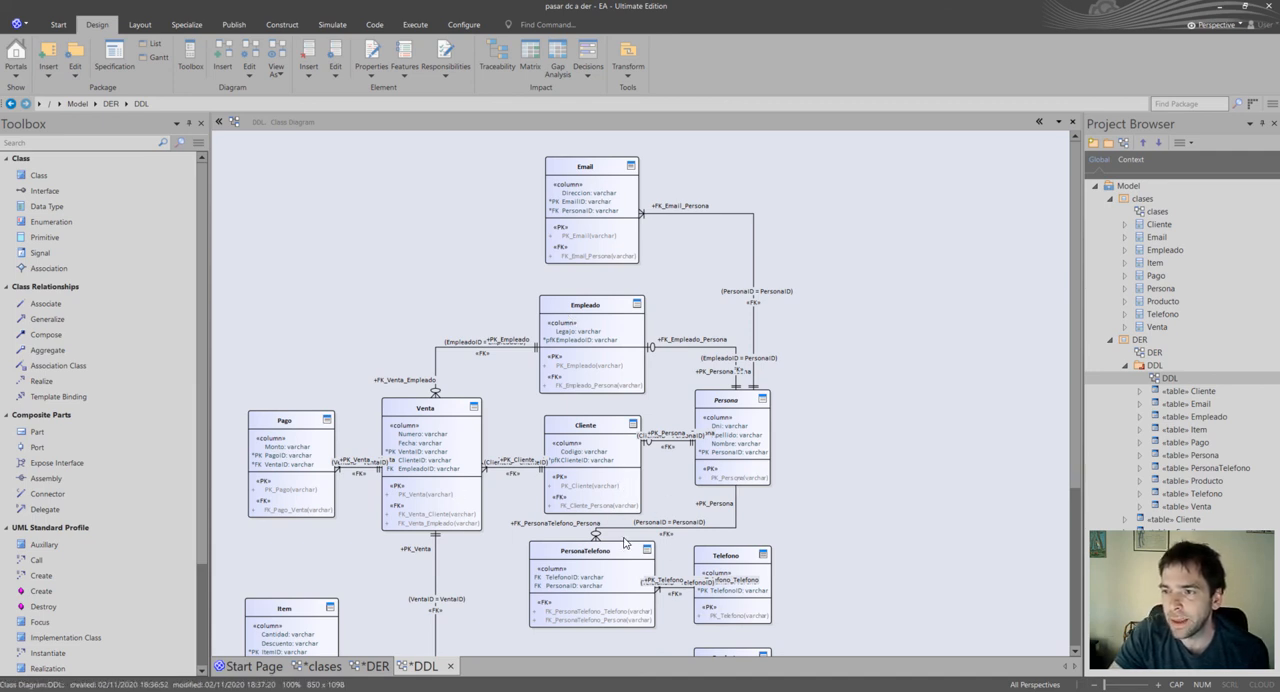
Move the PersonaTelefono table slightly down and to the left, away from the Telefono table.
scroll(626, 544, down, 3)
click(597, 430)
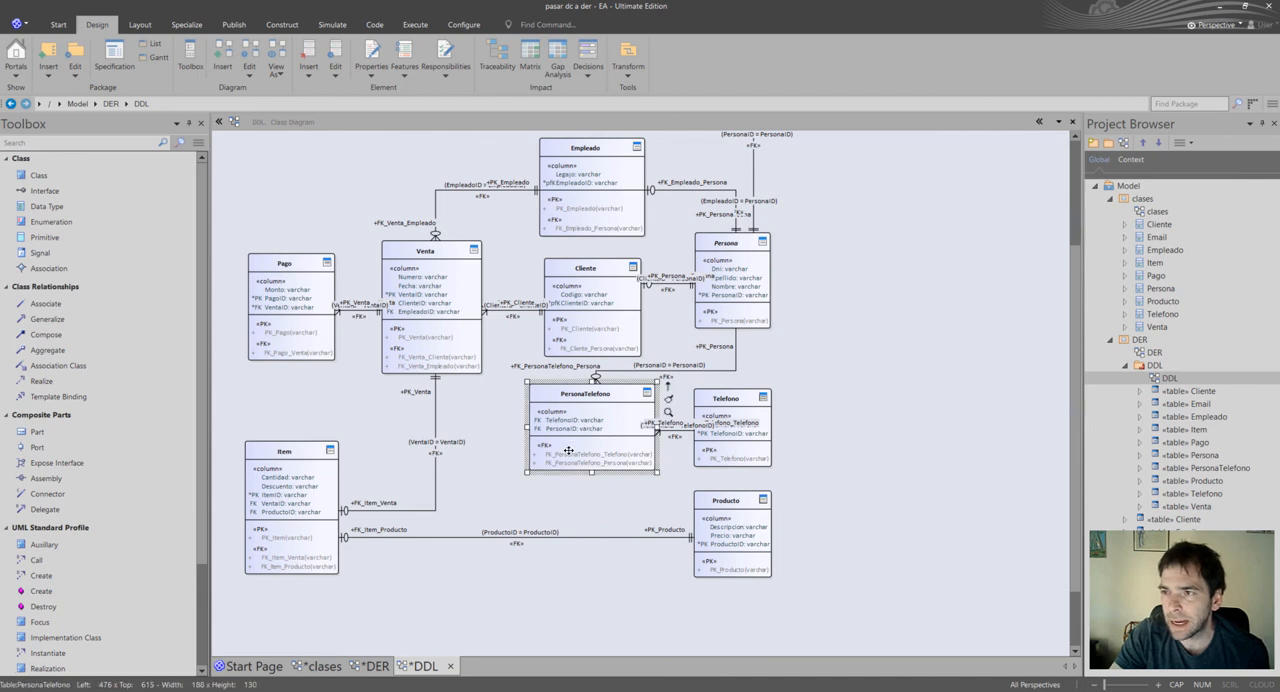
drag(568, 462, 569, 463)
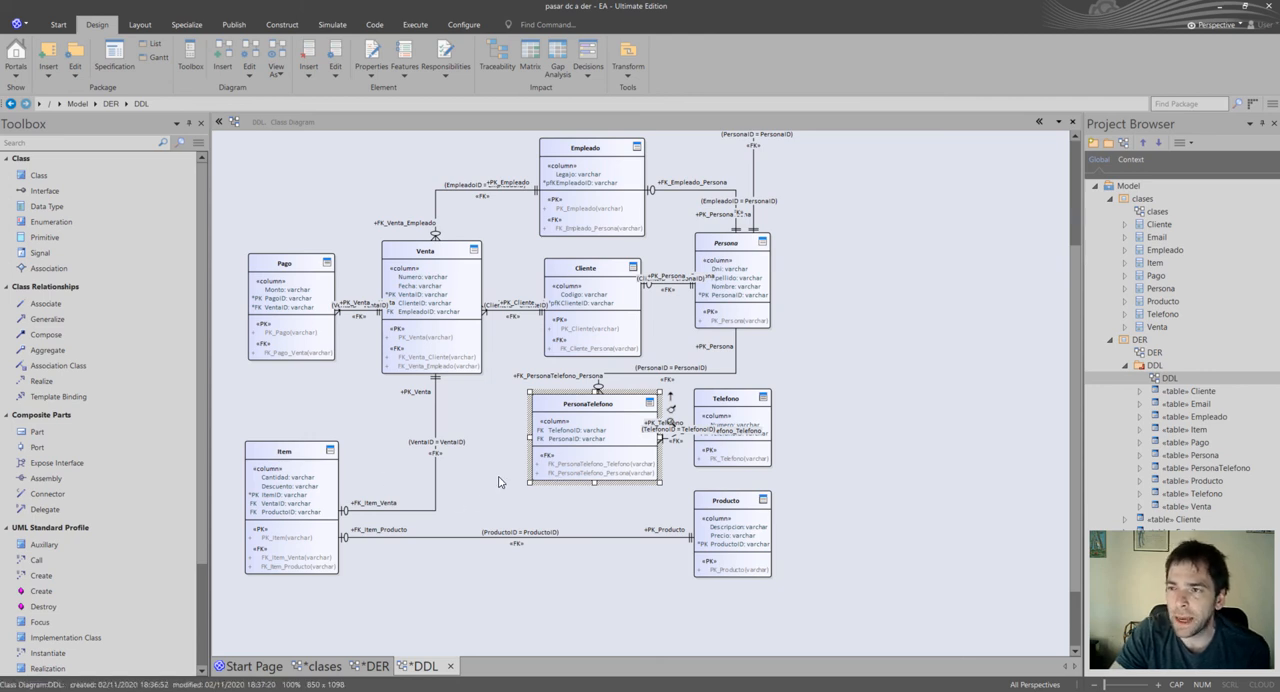
click(592, 421)
drag(592, 421, 583, 418)
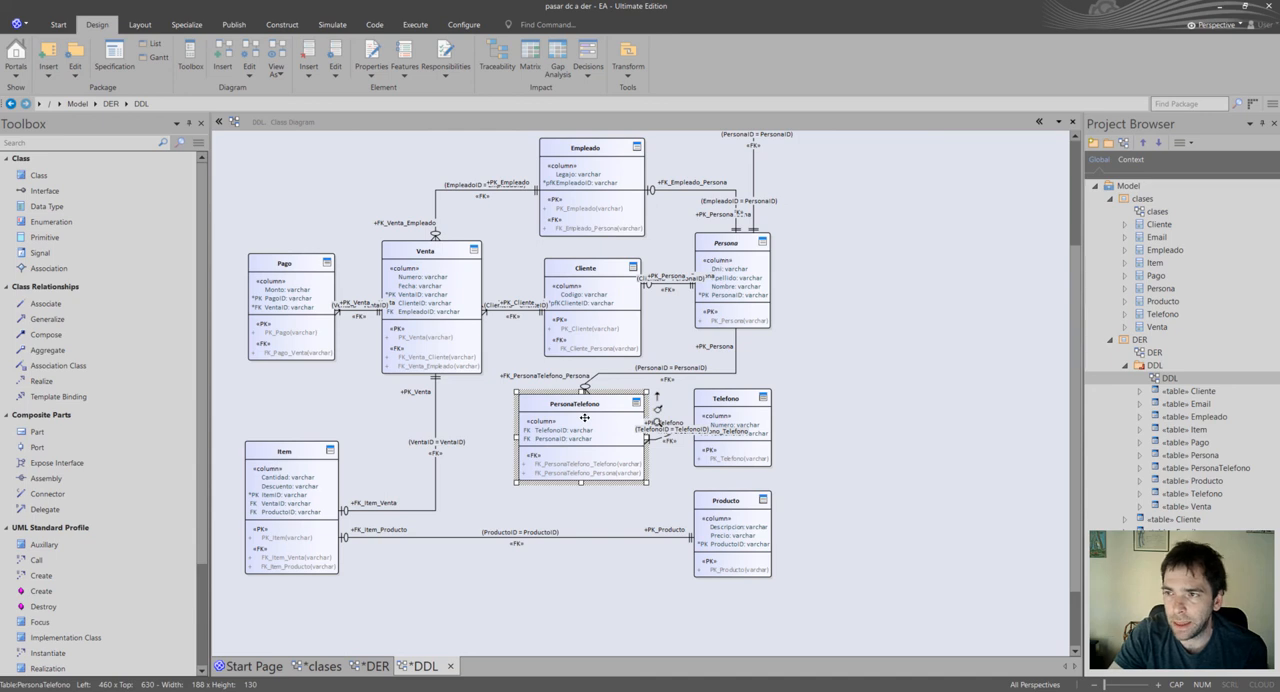
double_click(580, 430)
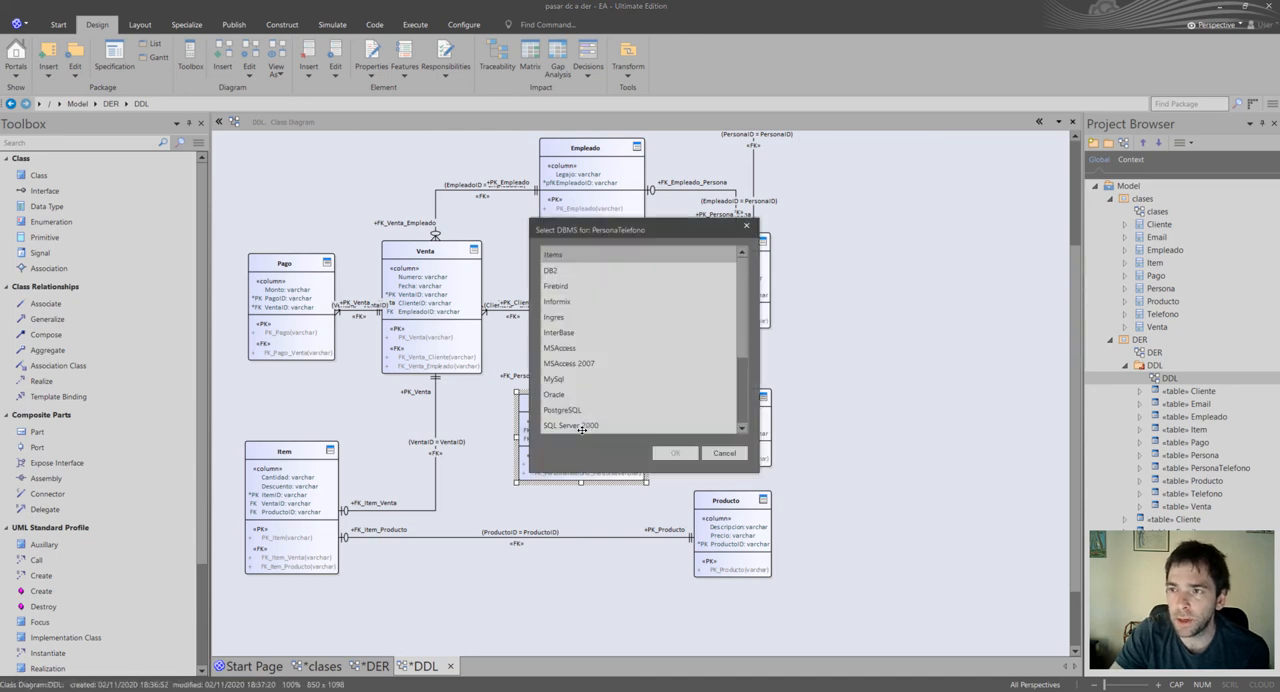
click(724, 453)
click(709, 392)
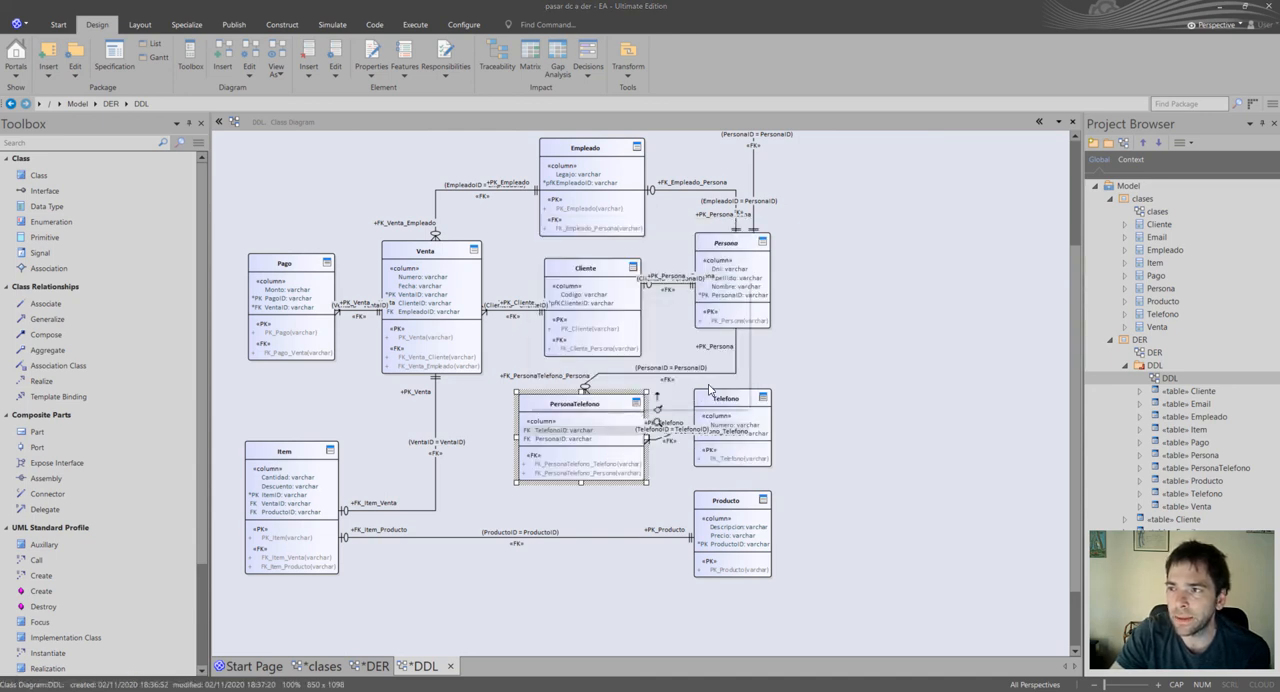
click(831, 330)
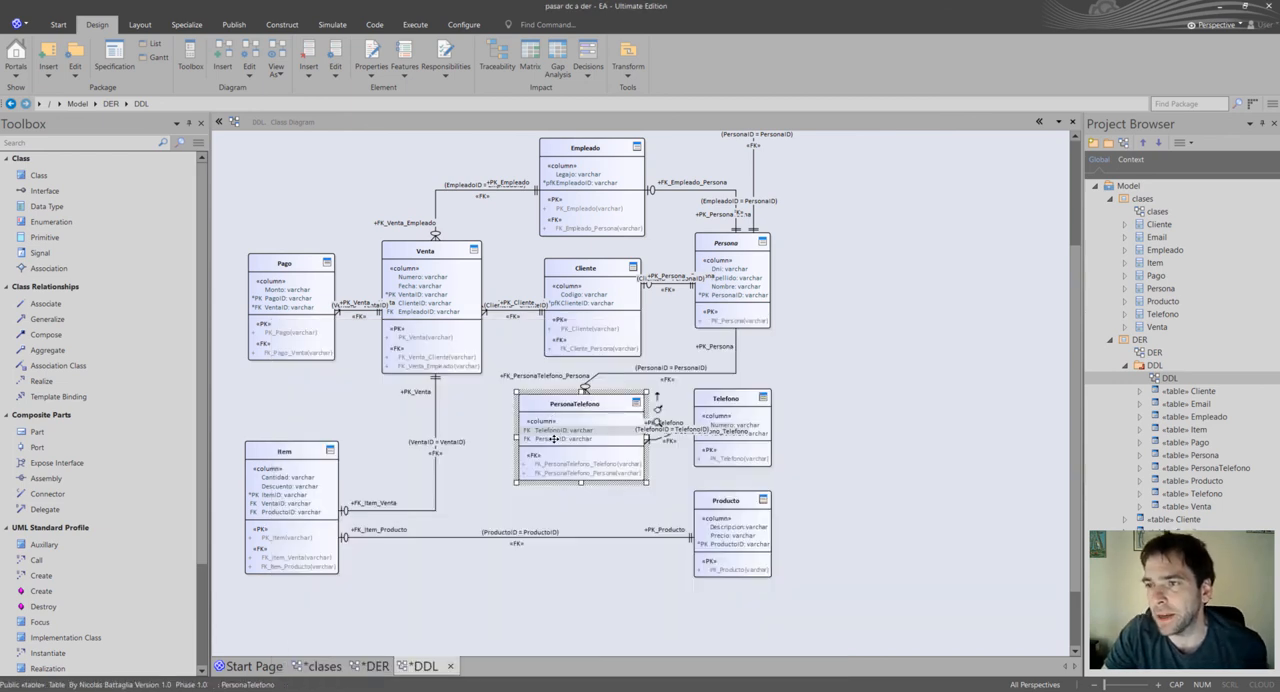
Set the PersonaTelefono table's database to SQL Server 2012 and apply the change.
click(581, 409)
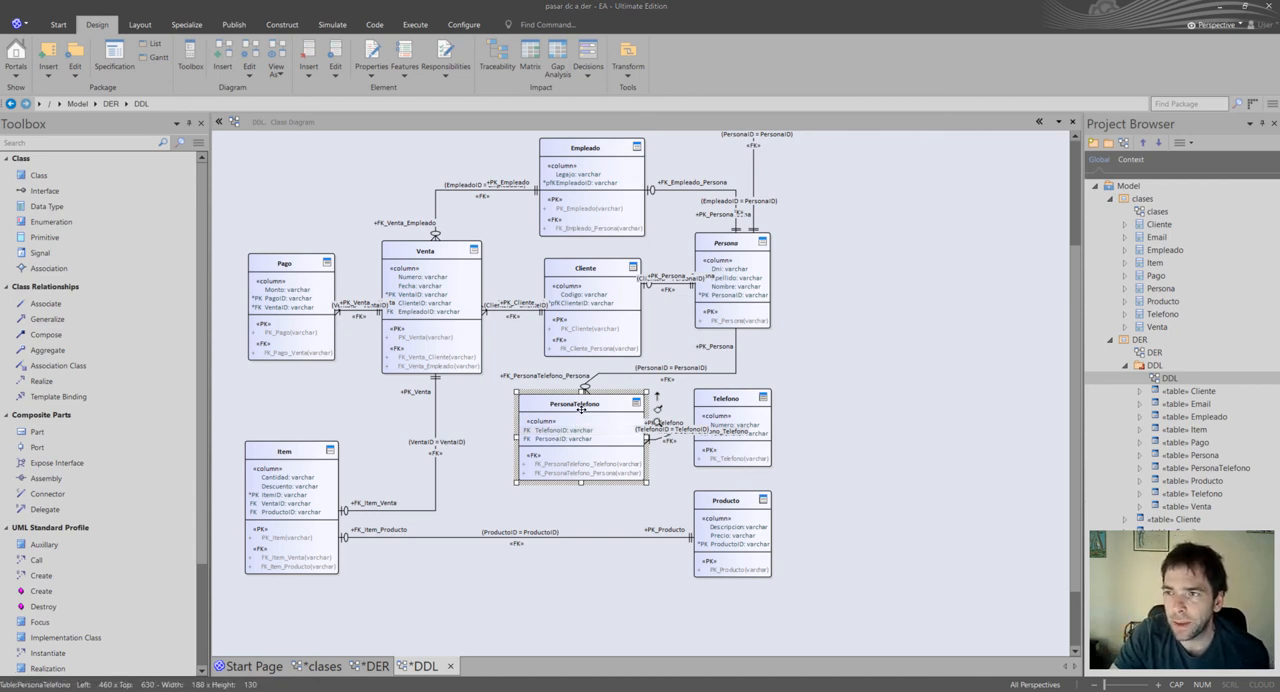
double_click(581, 409)
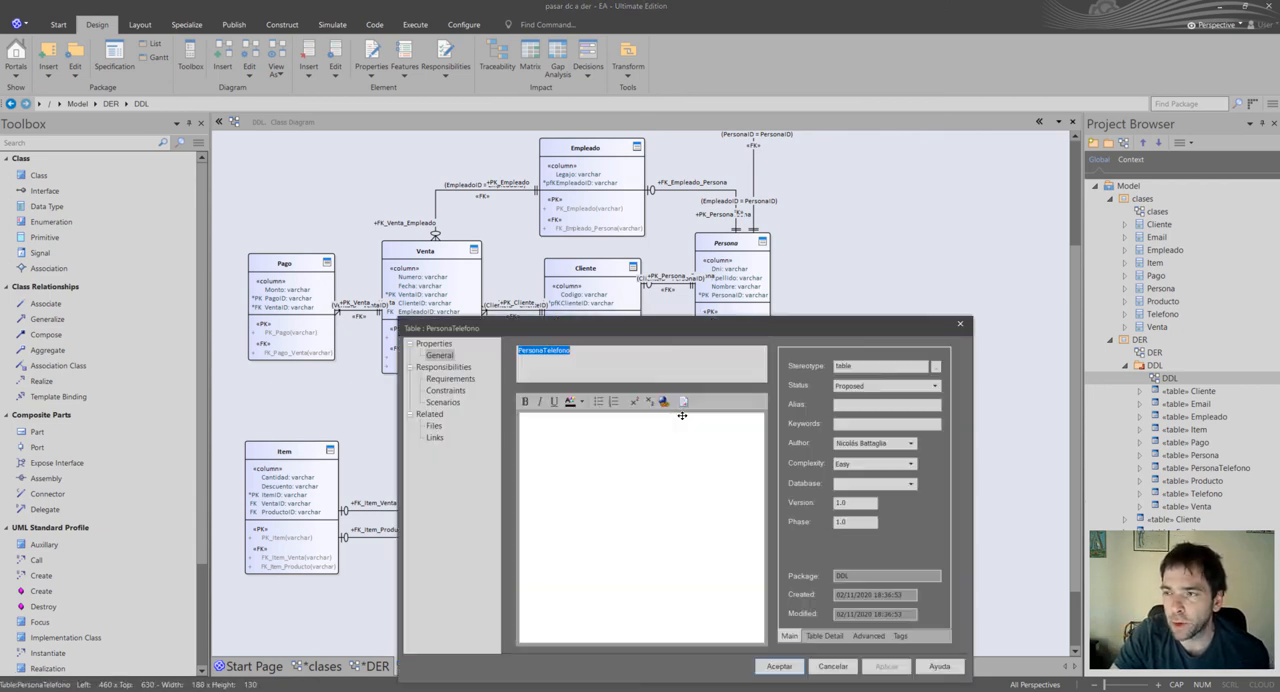
click(908, 486)
click(870, 606)
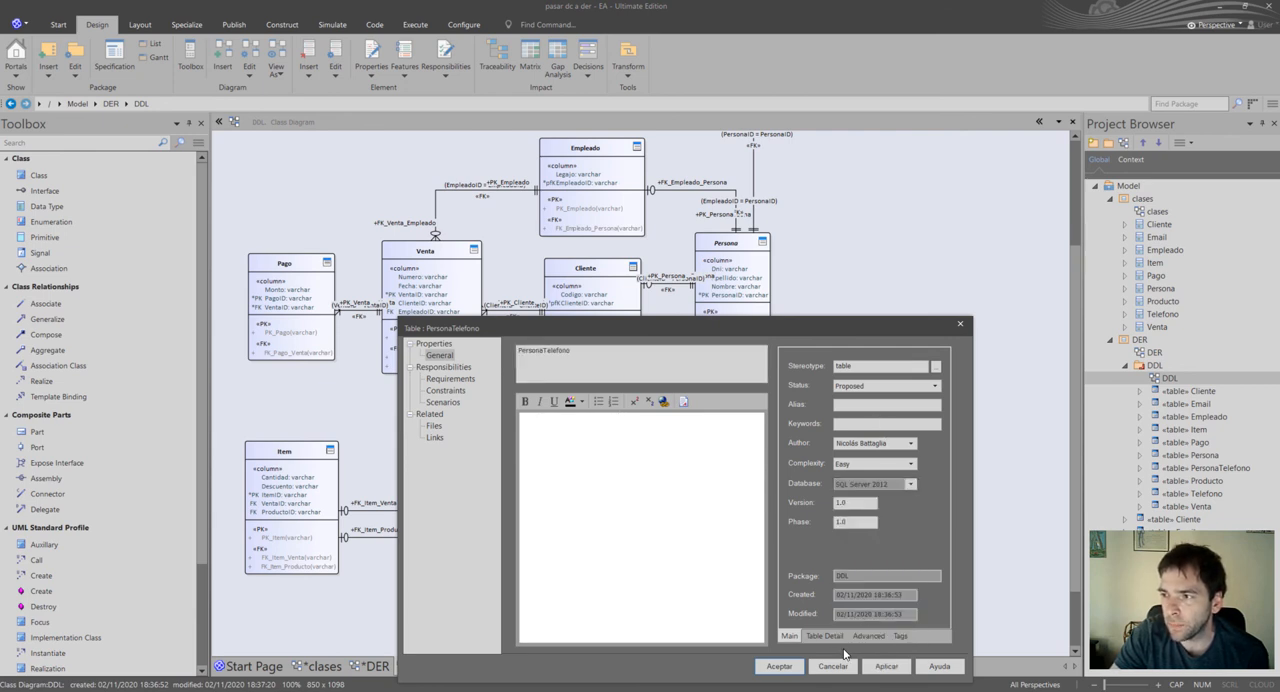
click(886, 666)
click(779, 666)
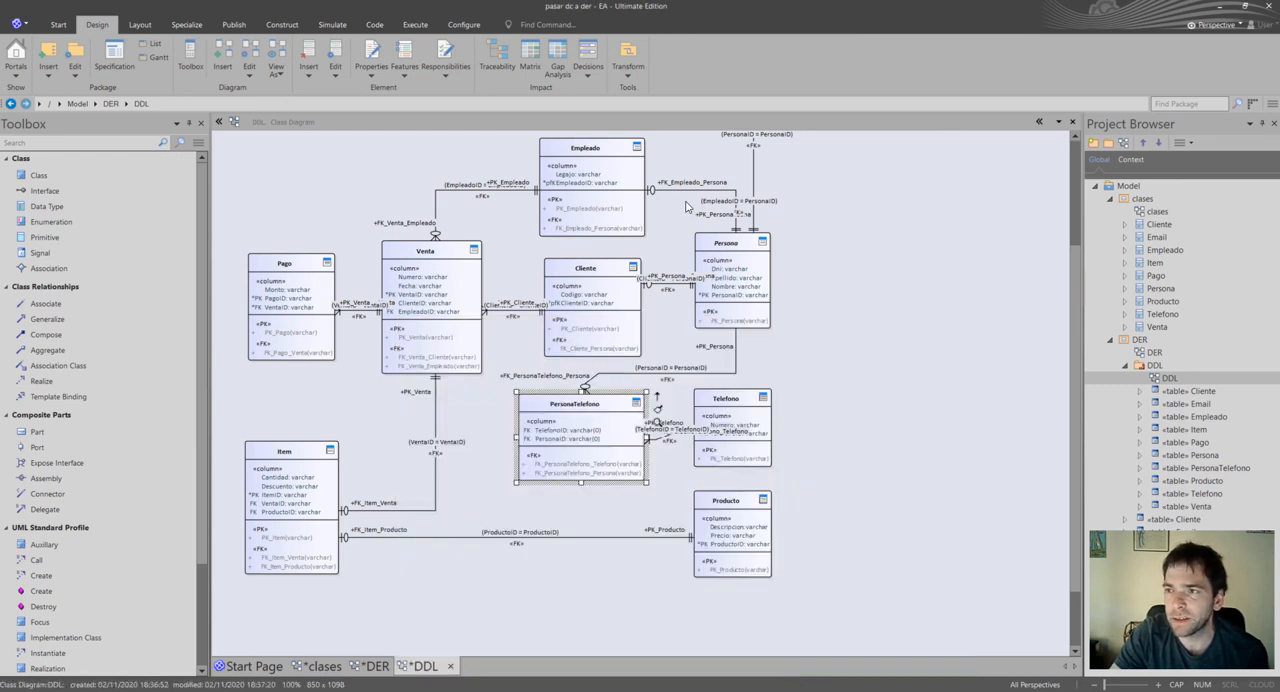
Move the Telefono table to the right to widen its gap from PersonaTelefono.
scroll(526, 415, up, 3)
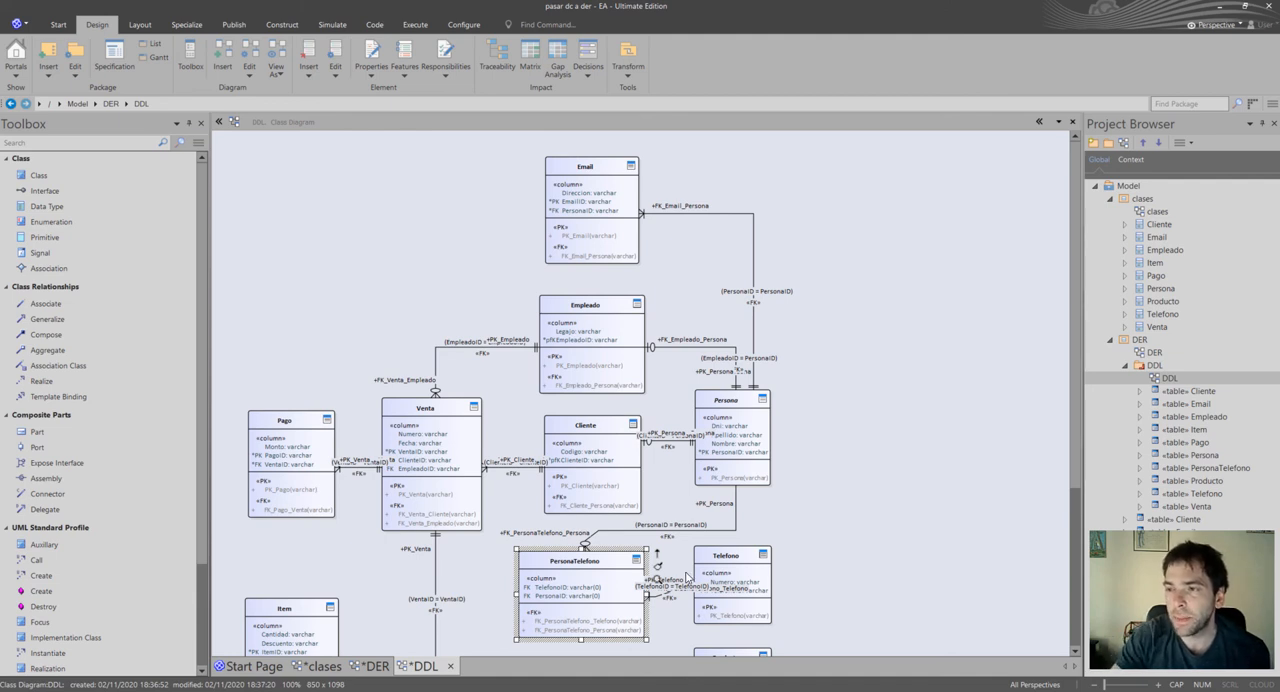
drag(774, 577, 810, 577)
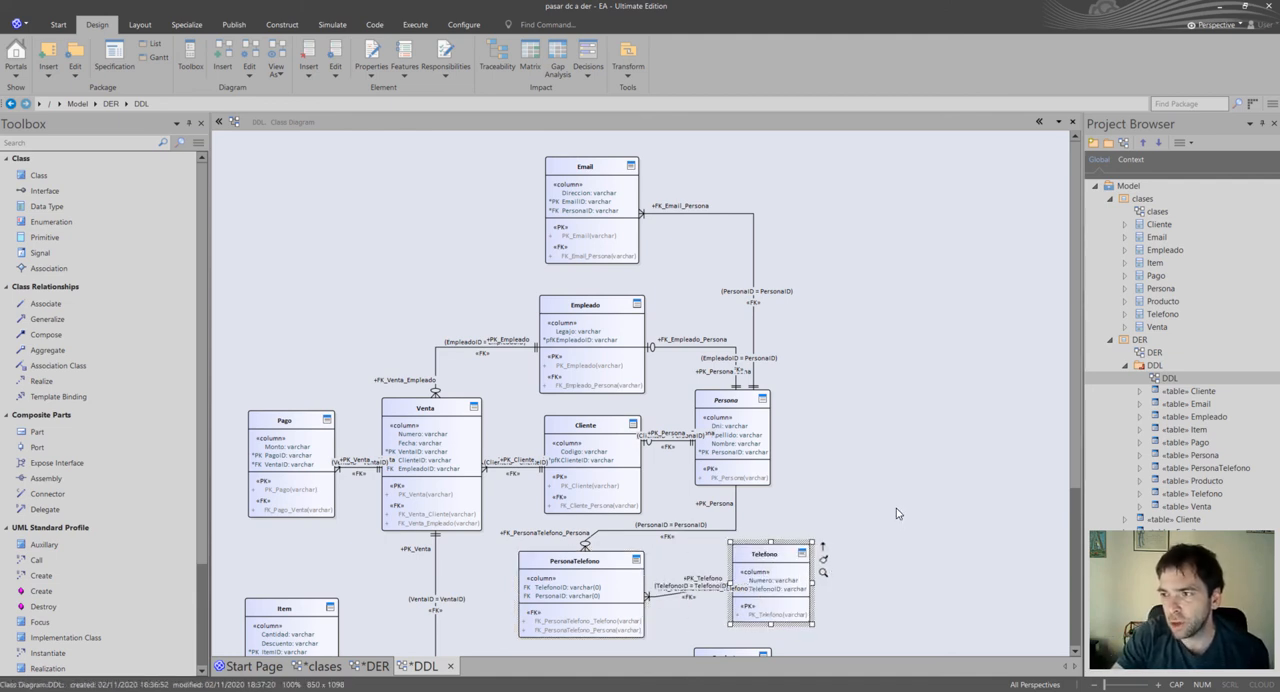